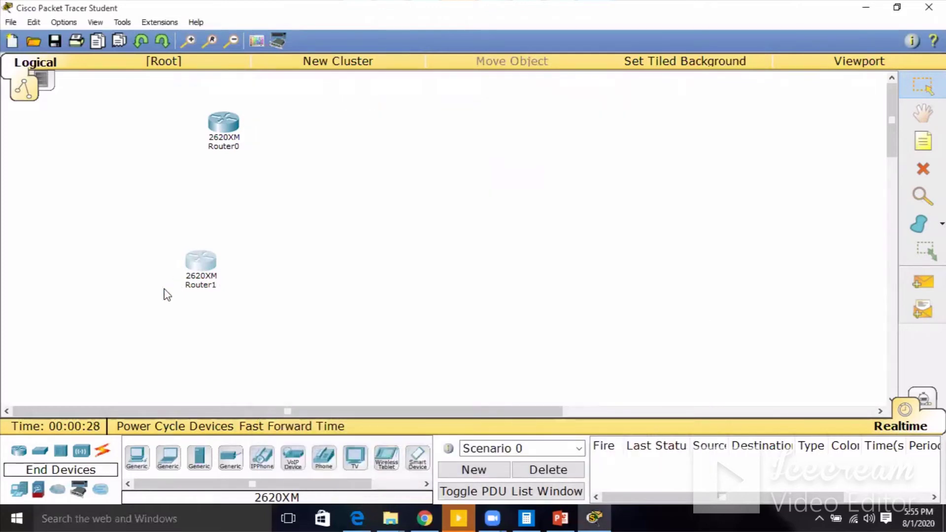
Delete Router1 from the topology
{"action": "key", "text": "Delete"}
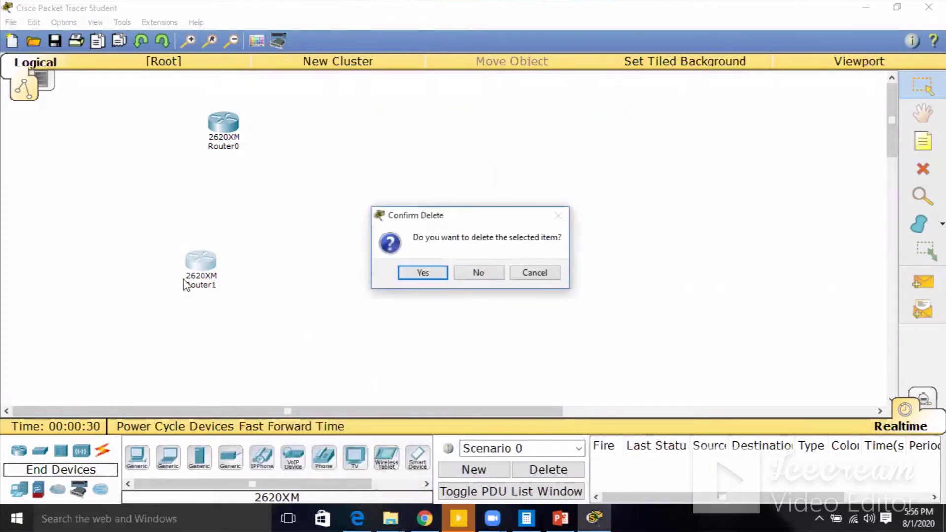
{"action": "key", "text": "Return"}
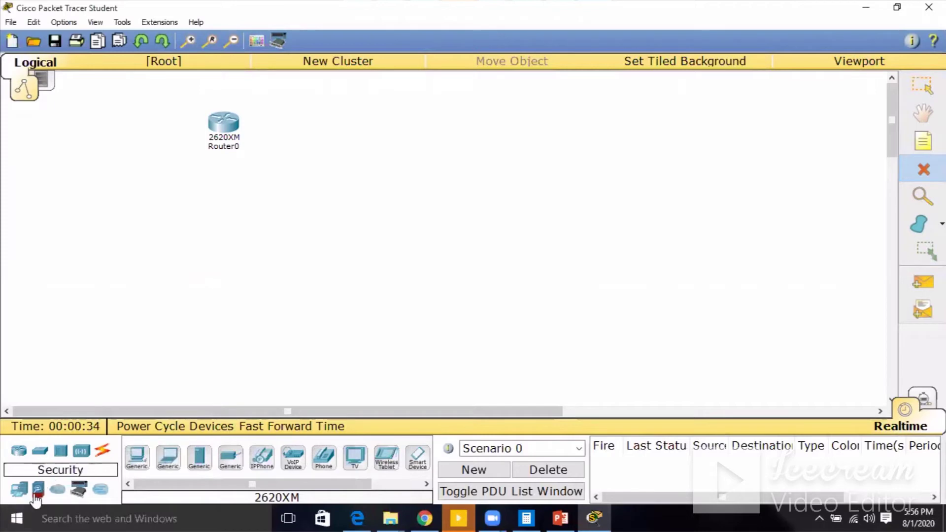
{"action": "left_click", "coordinate": [169, 462]}
{"action": "left_click", "coordinate": [169, 462]}
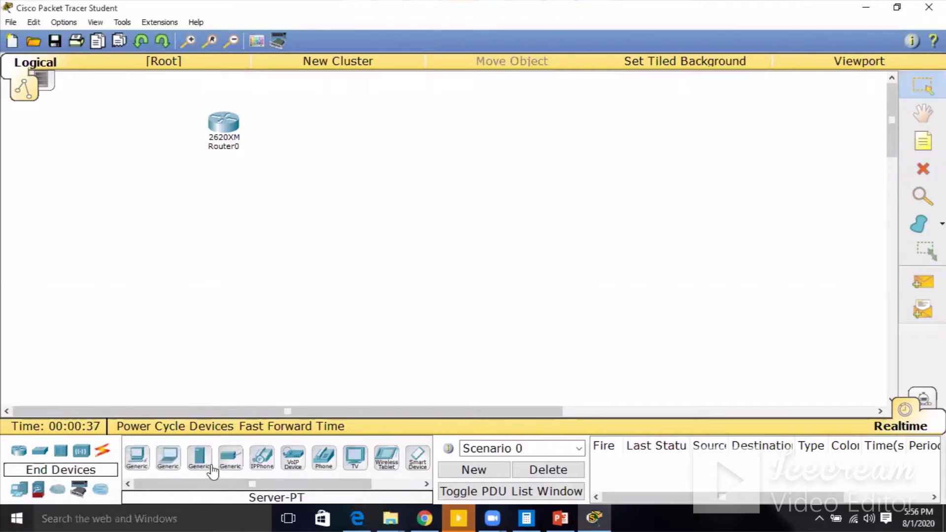
Place a generic PC, PC0, below Router0 and bring up the cable types
{"action": "left_click", "coordinate": [212, 468]}
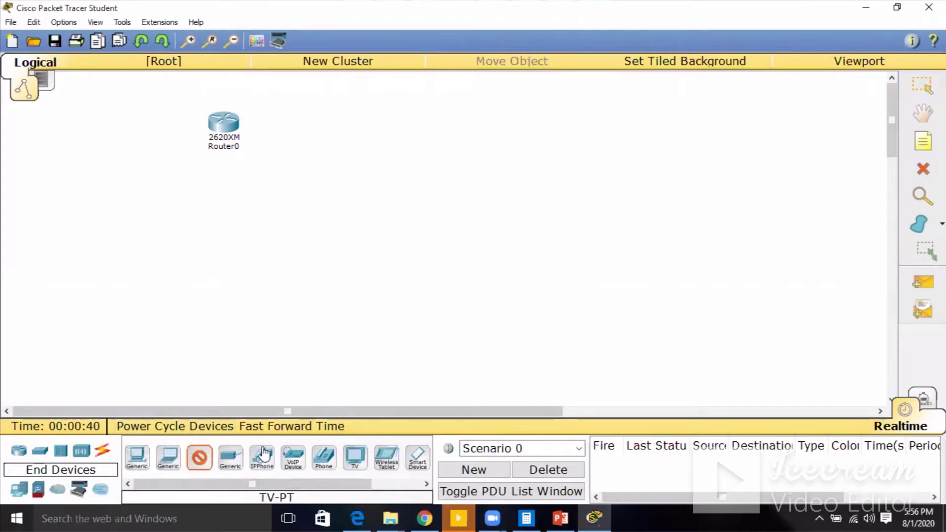
{"action": "left_click", "coordinate": [138, 459]}
{"action": "left_click", "coordinate": [214, 240]}
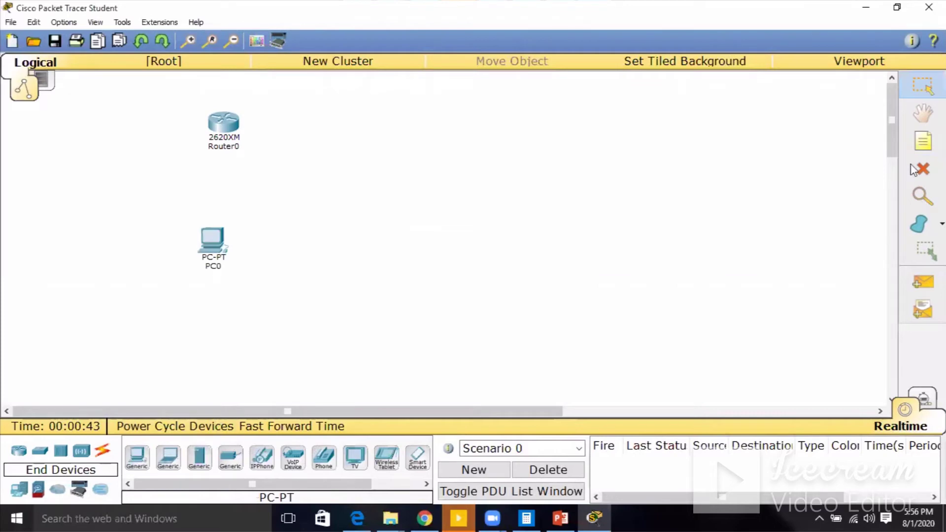
{"action": "left_click", "coordinate": [103, 452]}
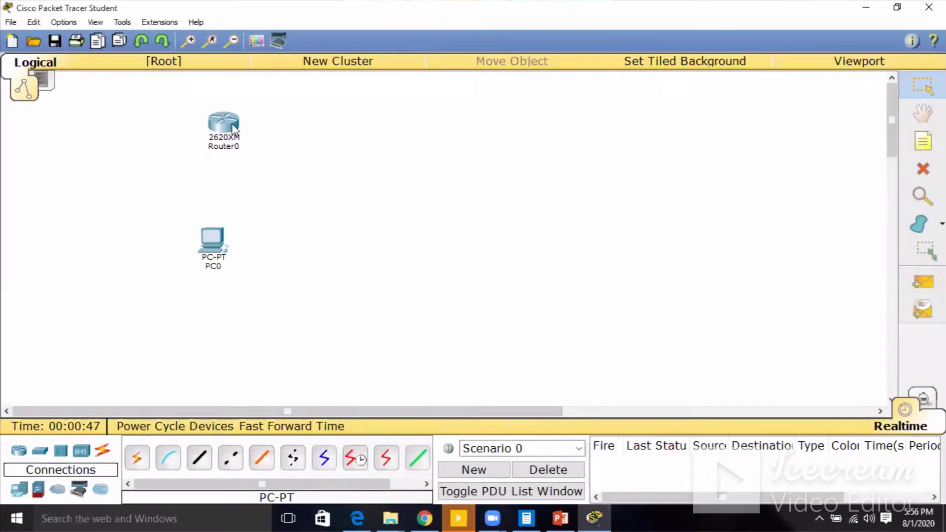
Open Router0's device window to its physical view
{"action": "left_click", "coordinate": [619, 515]}
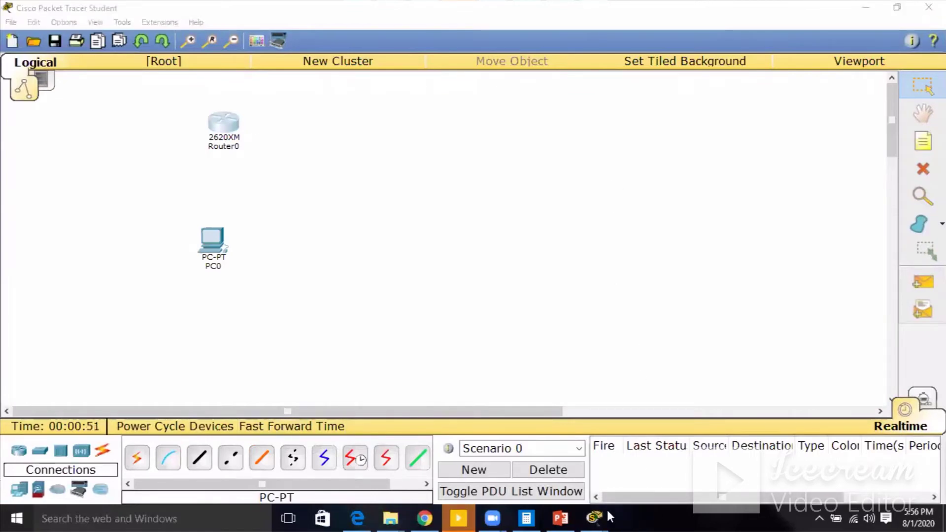
{"action": "mouse_move", "coordinate": [602, 510]}
{"action": "left_click", "coordinate": [667, 461]}
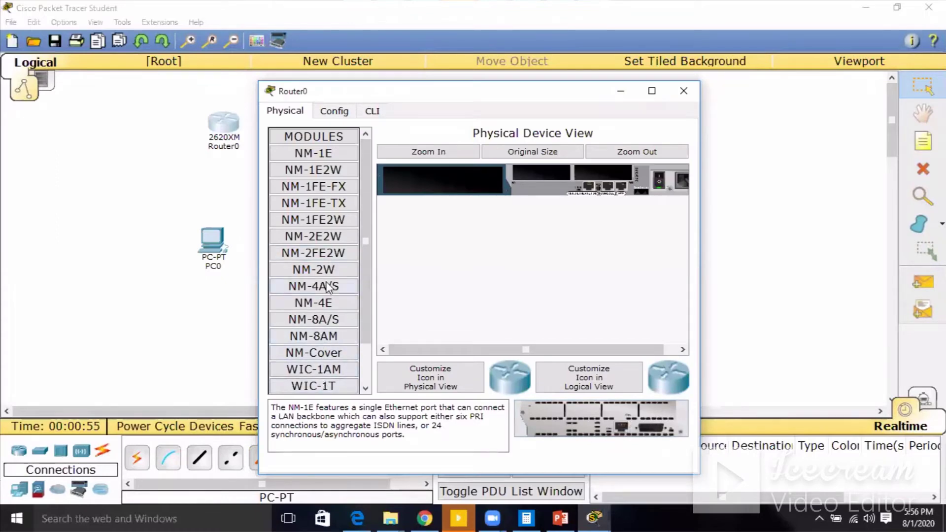
{"action": "scroll", "coordinate": [321, 359], "scroll_direction": "down", "scroll_amount": 1}
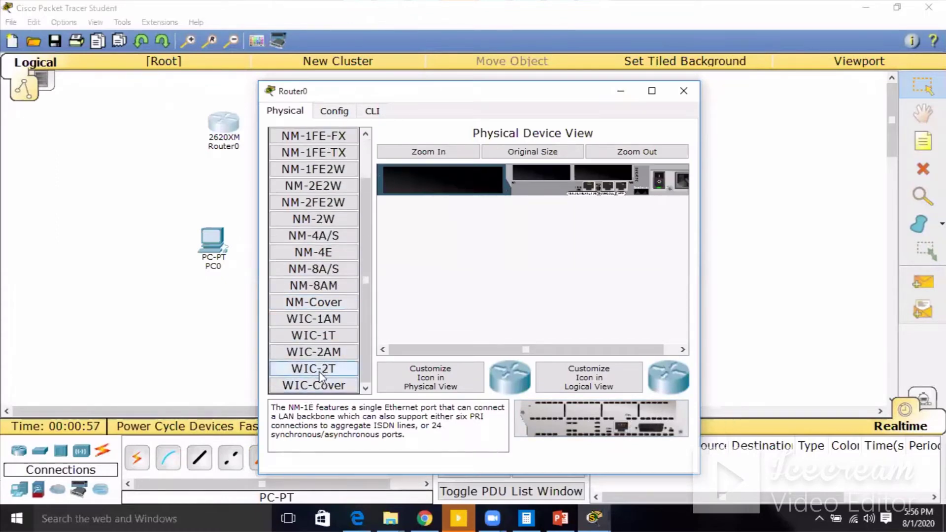
Power Router0 off and install the WIC-2T card in the empty slot
{"action": "left_click_drag", "start_coordinate": [318, 369], "coordinate": [609, 178]}
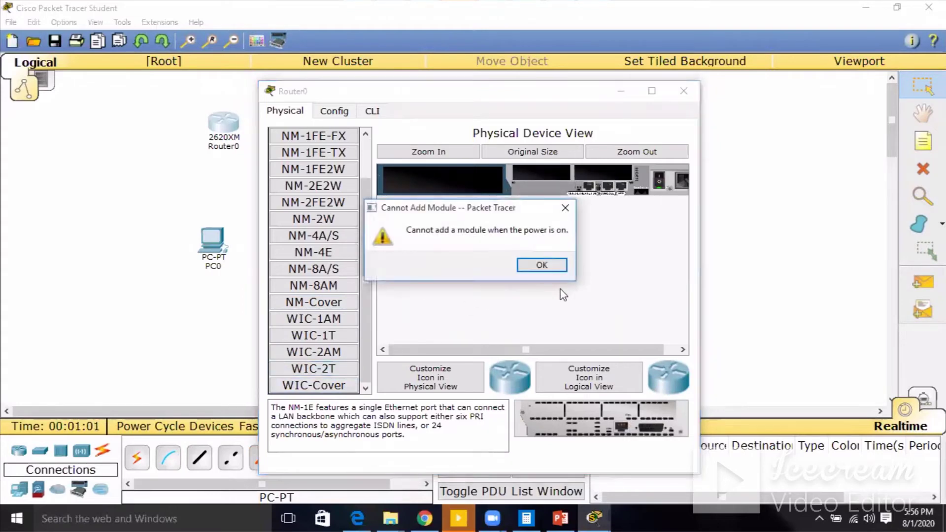
{"action": "left_click", "coordinate": [549, 266]}
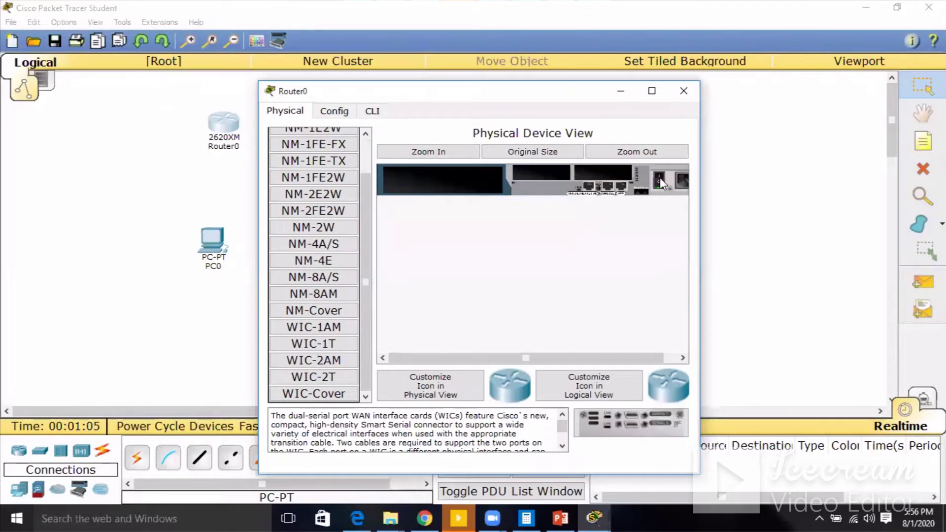
{"action": "left_click", "coordinate": [661, 173]}
{"action": "left_click_drag", "start_coordinate": [315, 380], "coordinate": [543, 169]}
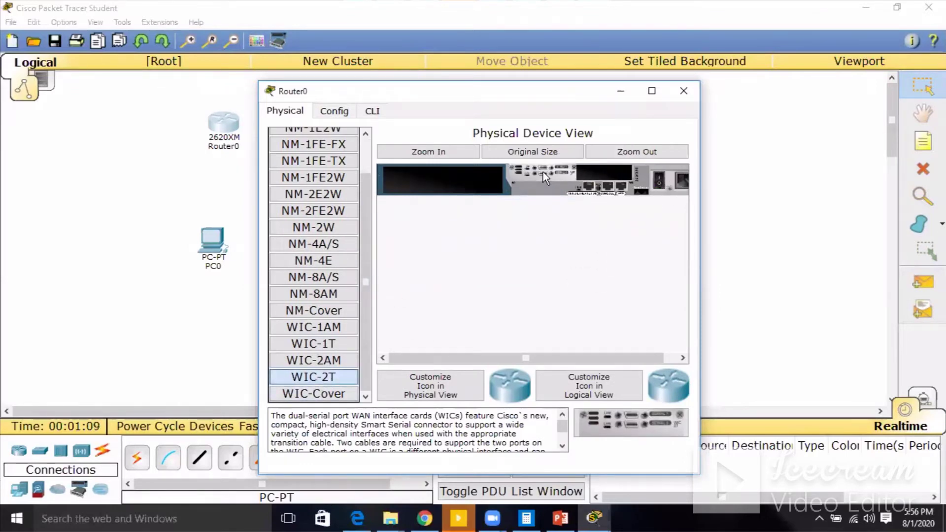
Power Router0 back on, watch it boot in the maximized CLI and type 'no' at setup
{"action": "left_click", "coordinate": [376, 110]}
{"action": "left_click", "coordinate": [511, 266]}
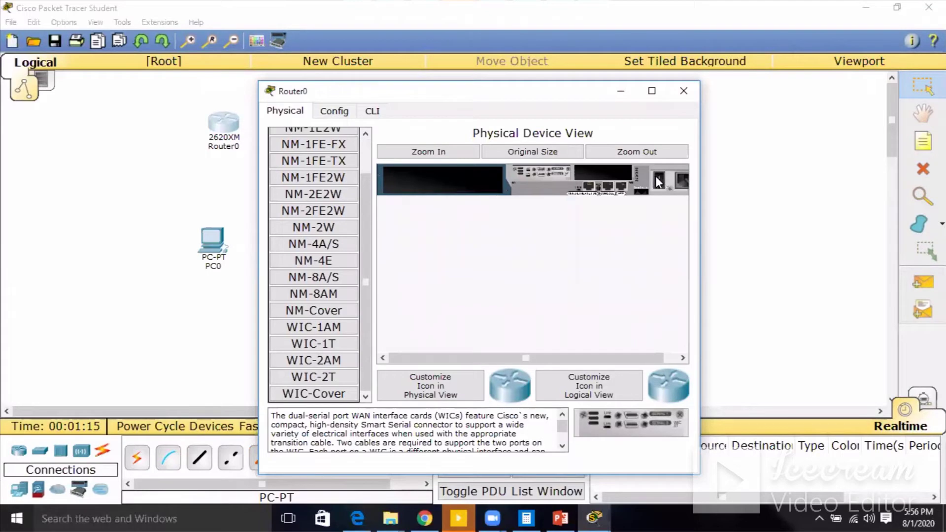
{"action": "left_click", "coordinate": [377, 111]}
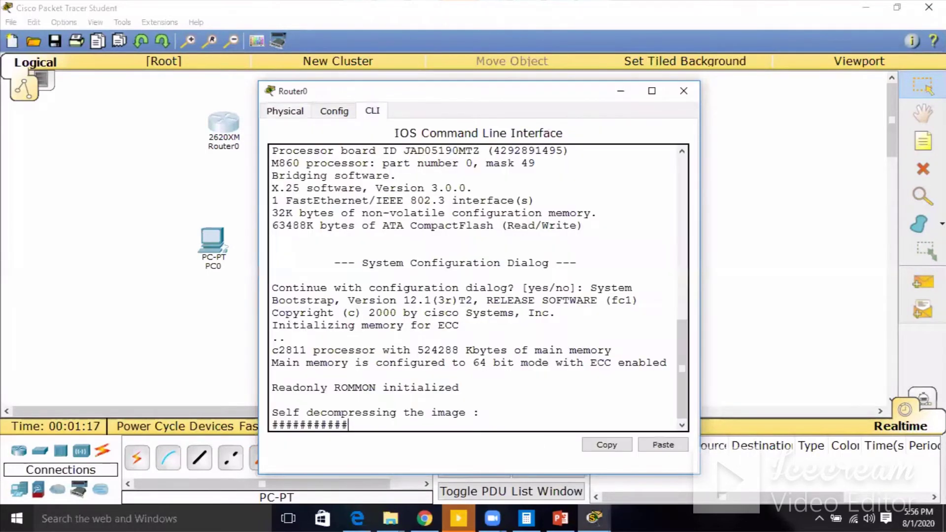
{"action": "left_click", "coordinate": [653, 91]}
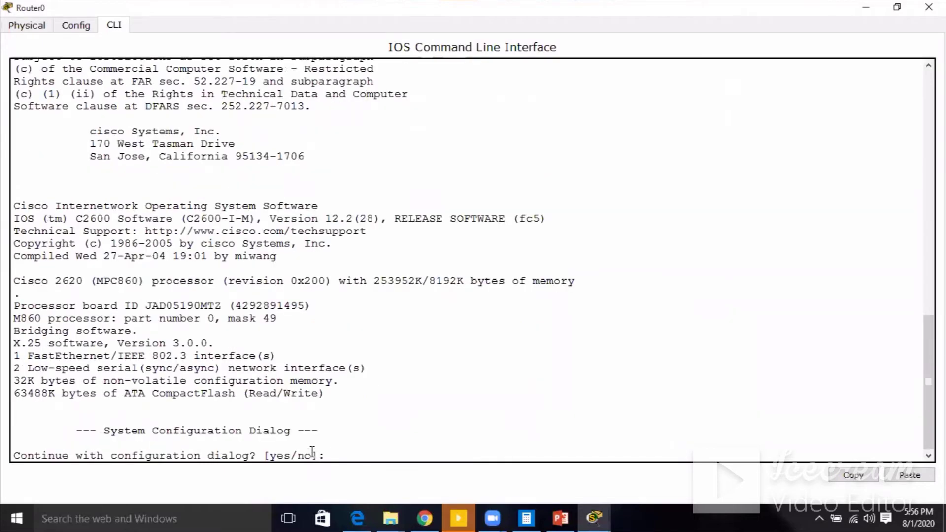
{"action": "type", "text": "no"}
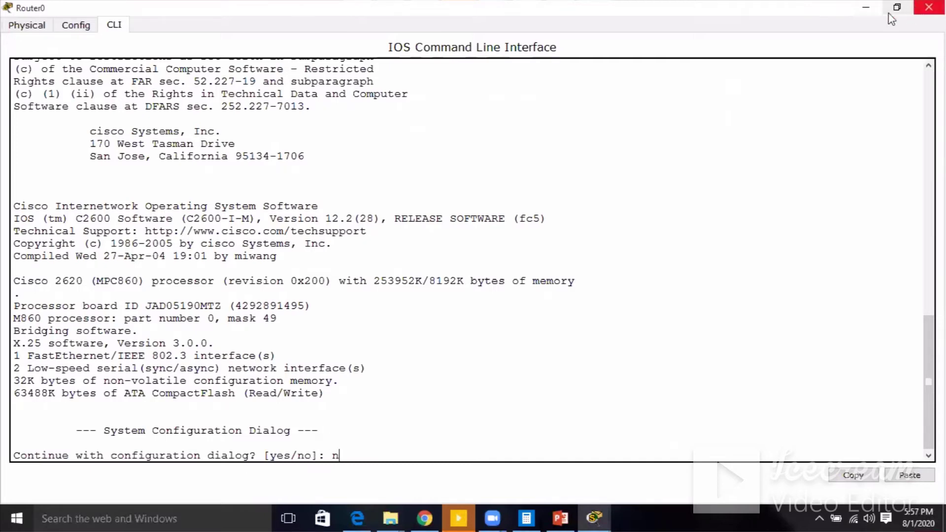
{"action": "left_click", "coordinate": [866, 7]}
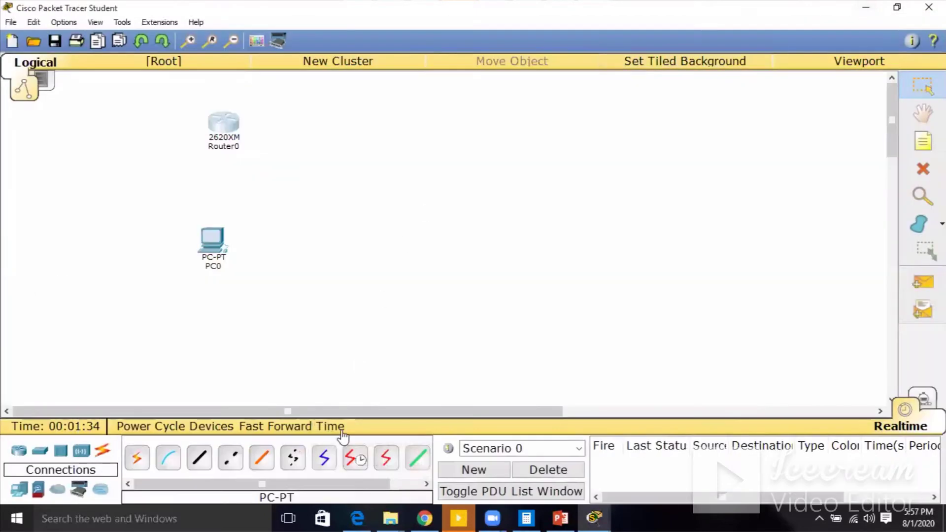
Cable Router0 Fa0/0 to PC0 Fa0 automatically, then reopen Router0's CLI window
{"action": "left_click", "coordinate": [137, 458]}
{"action": "left_click", "coordinate": [225, 132]}
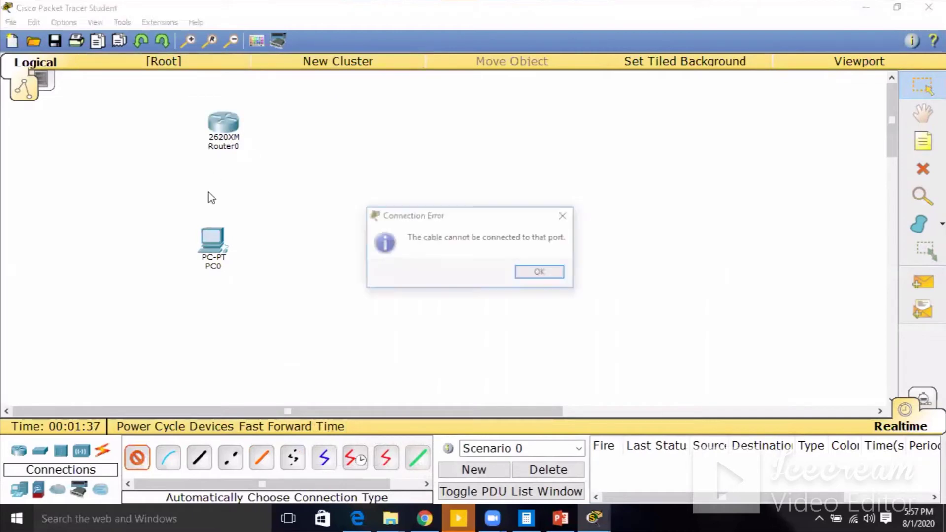
{"action": "left_click", "coordinate": [544, 274]}
{"action": "left_click", "coordinate": [216, 246]}
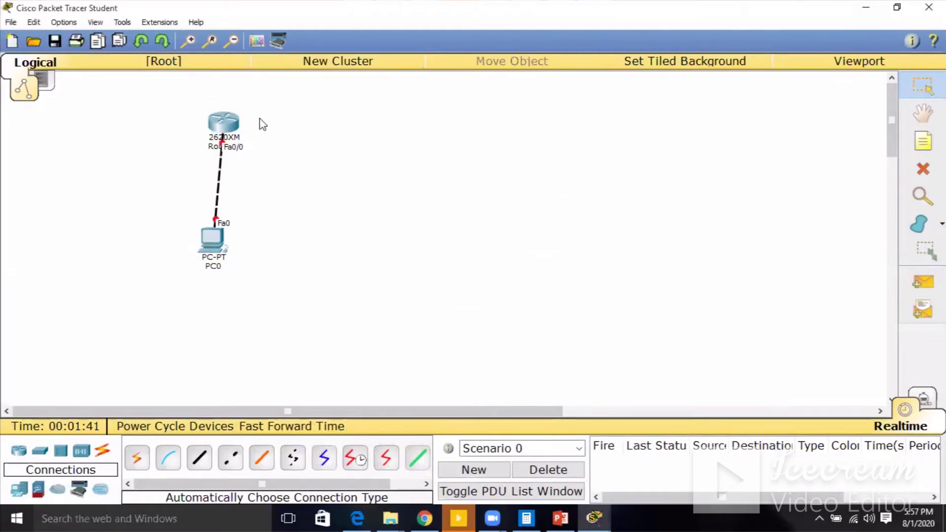
{"action": "left_click", "coordinate": [607, 516]}
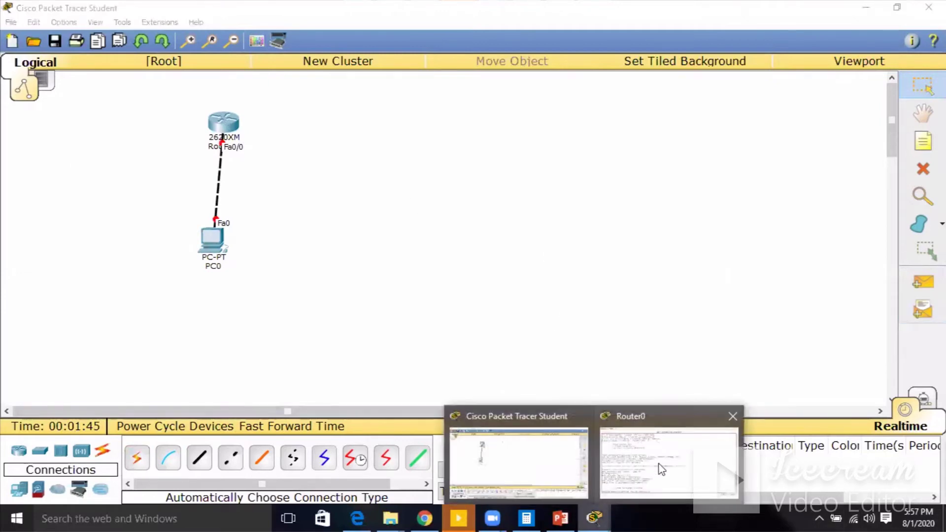
{"action": "left_click", "coordinate": [661, 461]}
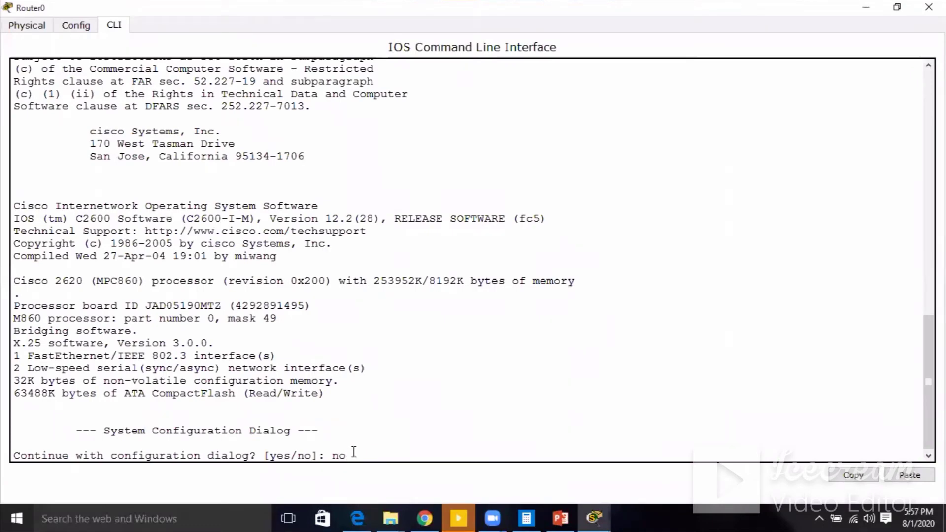
Decline the setup dialog with 'no' and run enable to reach Router#
{"action": "key", "text": "Return"}
{"action": "key", "text": "Return"}
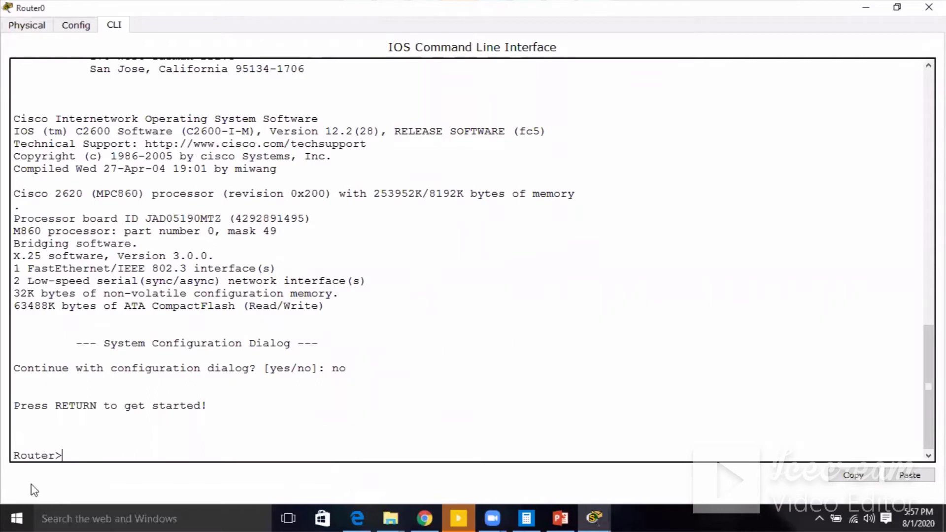
{"action": "left_click_drag", "start_coordinate": [55, 458], "coordinate": [19, 452]}
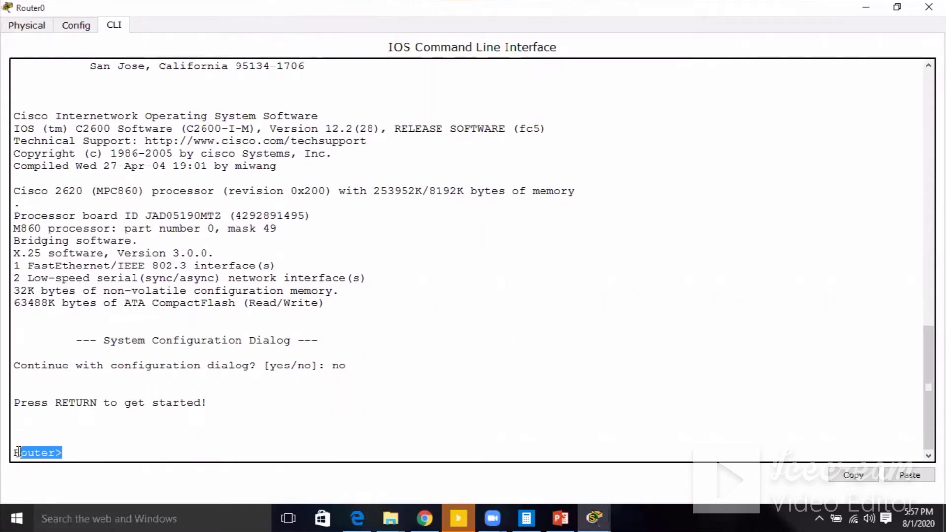
{"action": "left_click", "coordinate": [74, 446]}
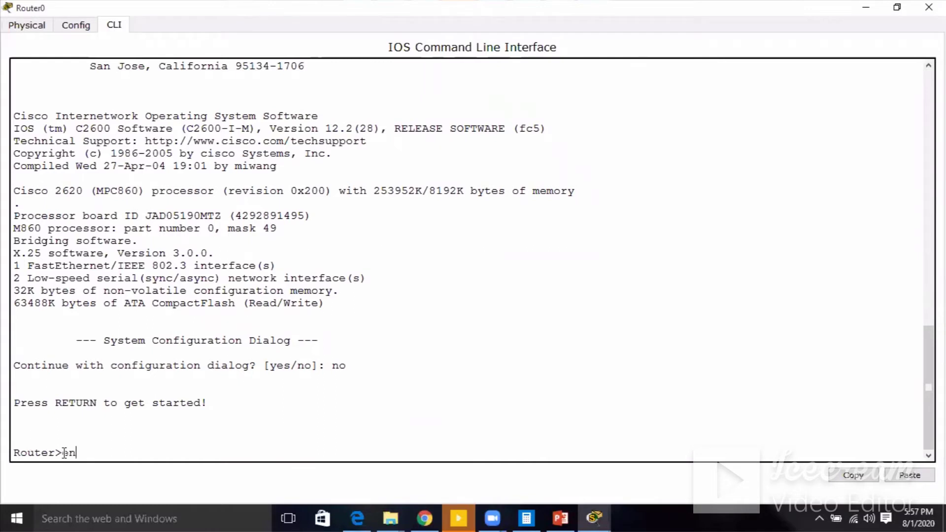
{"action": "type", "text": "ena"}
{"action": "key", "text": "Tab"}
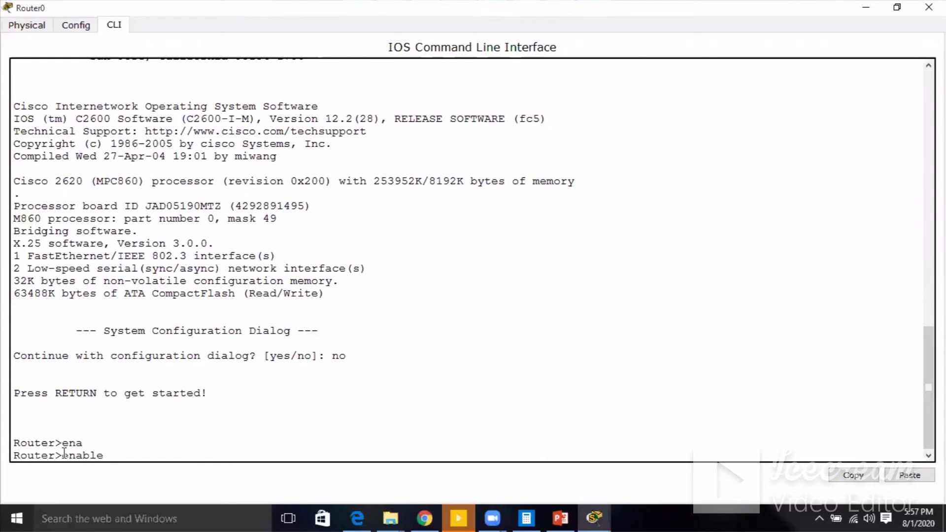
{"action": "key", "text": "Return"}
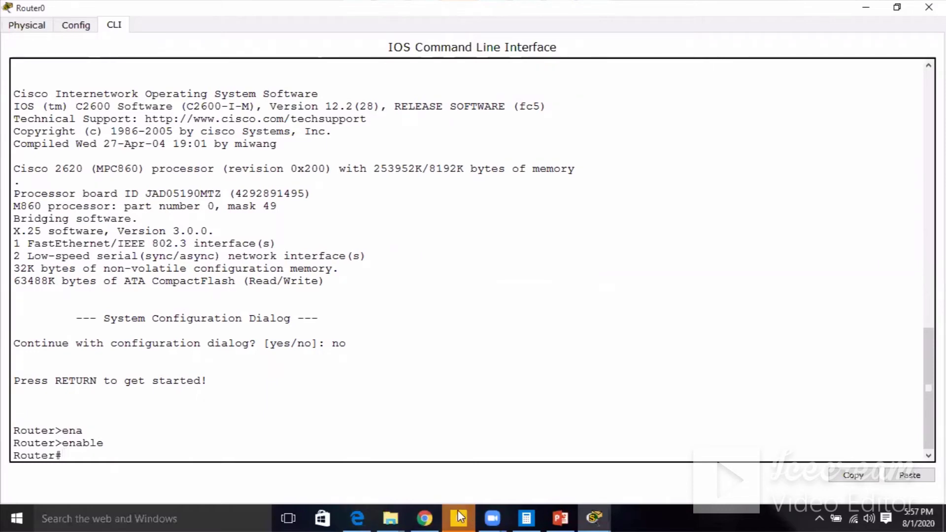
View slide 11, Logging In To The Router, then return to Router0's CLI
{"action": "left_click", "coordinate": [561, 518]}
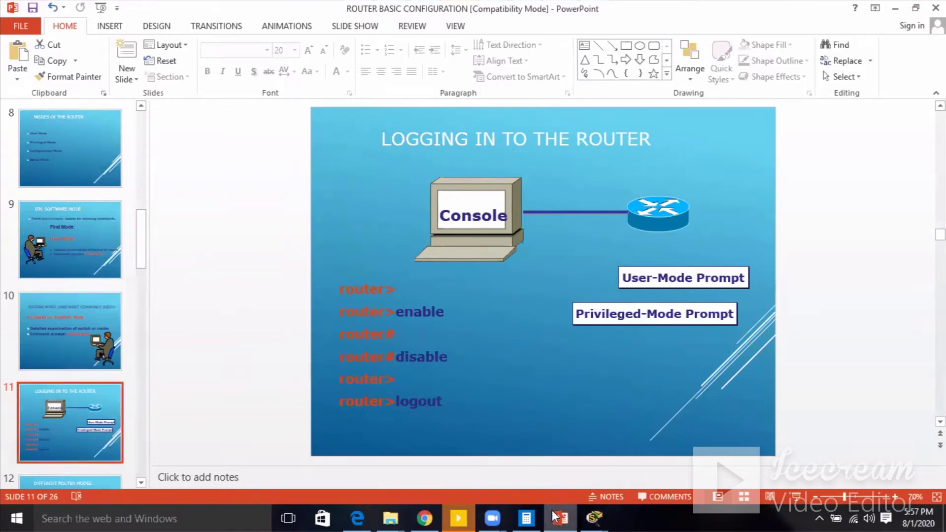
{"action": "mouse_move", "coordinate": [594, 517]}
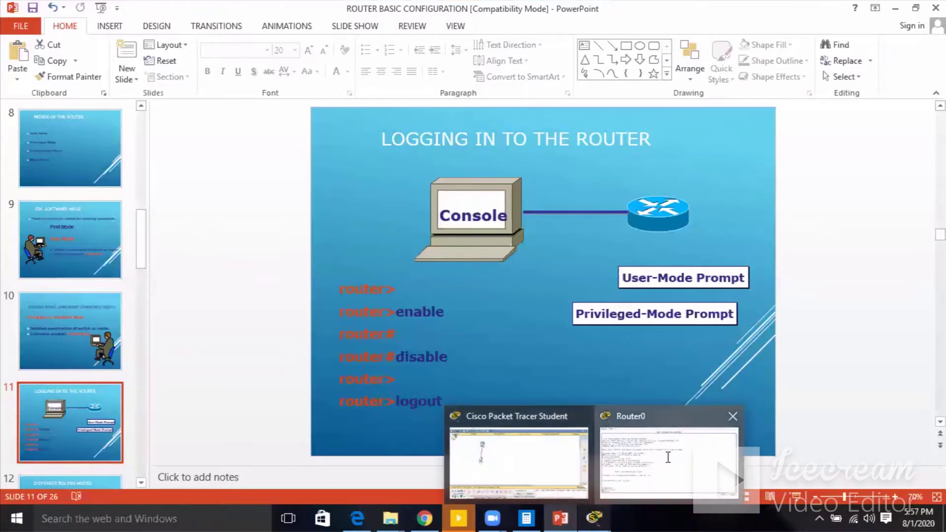
{"action": "left_click", "coordinate": [669, 458]}
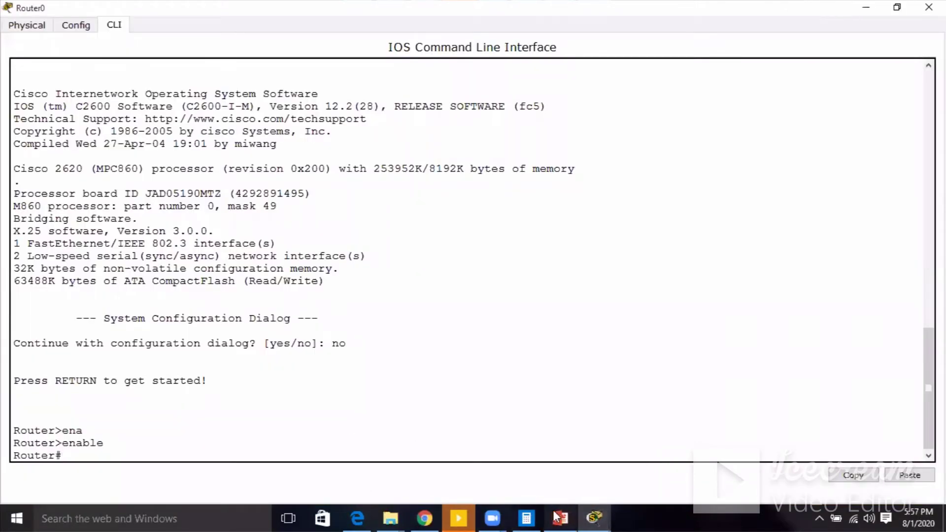
Bring Router0's console forward and exit privileged mode to Router>
{"action": "left_click", "coordinate": [526, 518]}
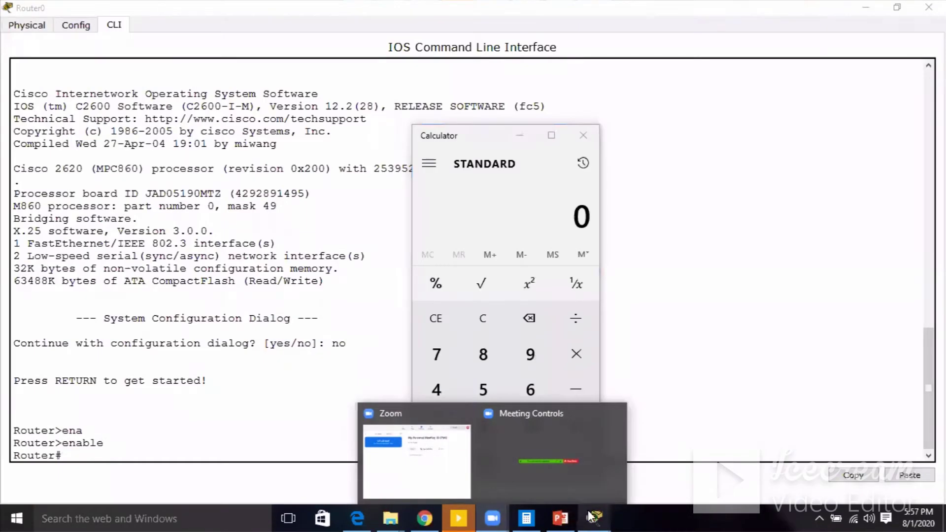
{"action": "mouse_move", "coordinate": [593, 516]}
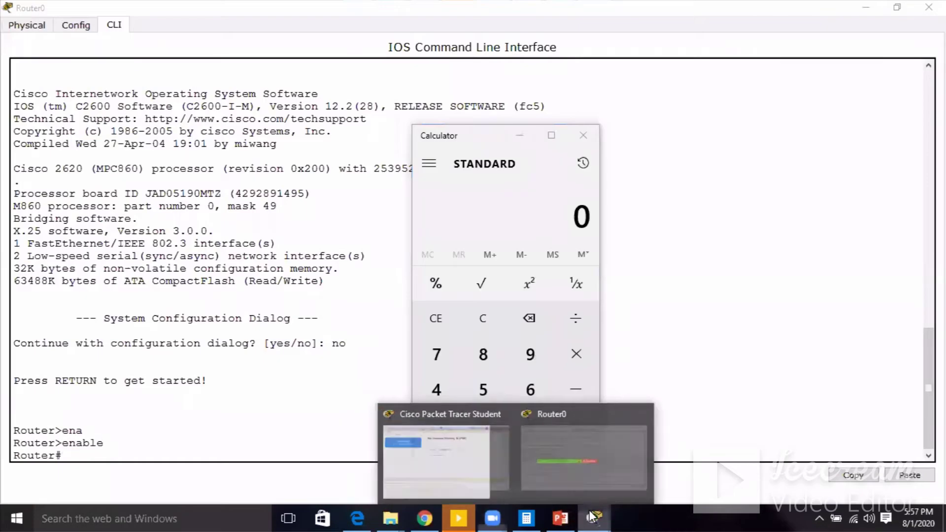
{"action": "left_click", "coordinate": [666, 456]}
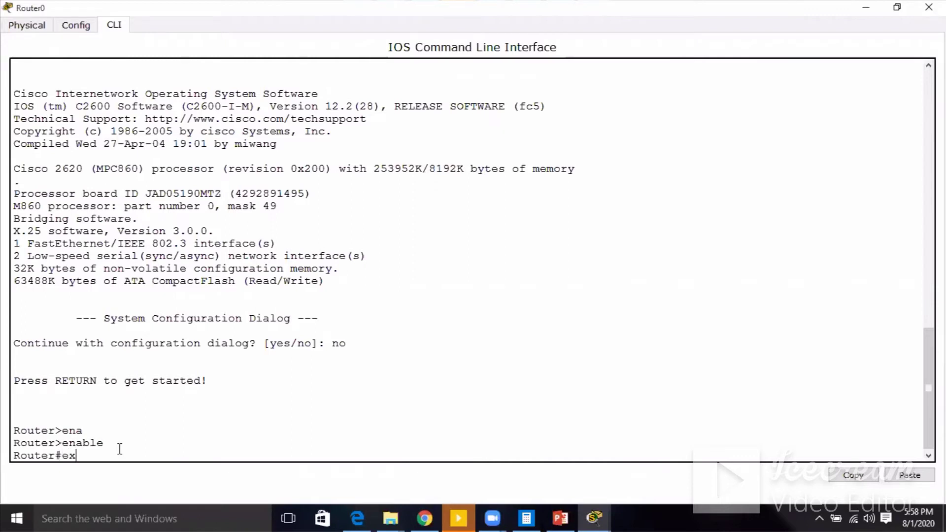
{"action": "key", "text": "Return"}
{"action": "key", "text": "Return"}
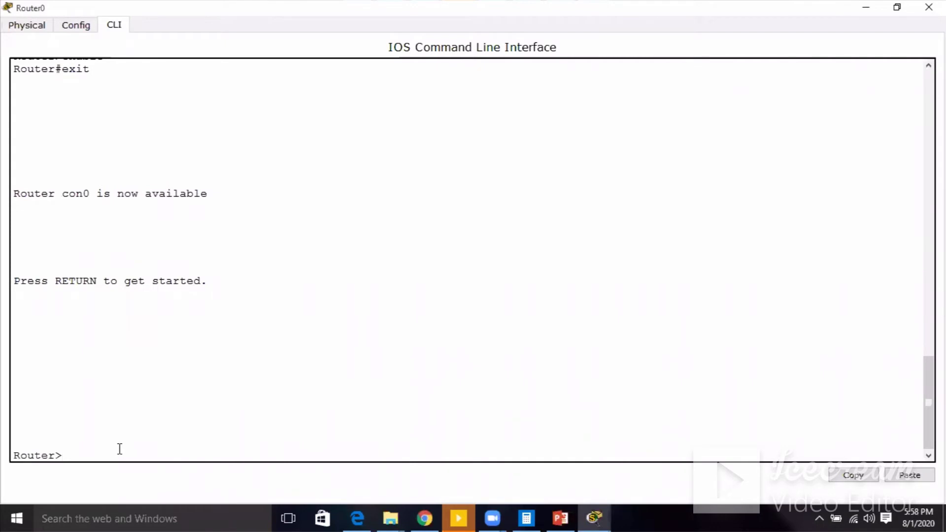
List the user EXEC commands with ? at the Router> prompt
{"action": "type", "text": "?"}
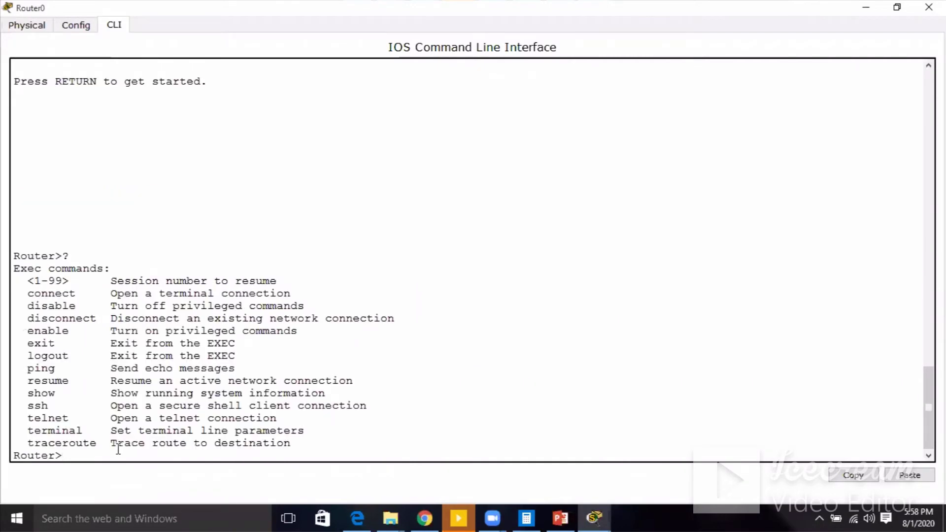
{"action": "left_click_drag", "start_coordinate": [101, 445], "coordinate": [13, 294]}
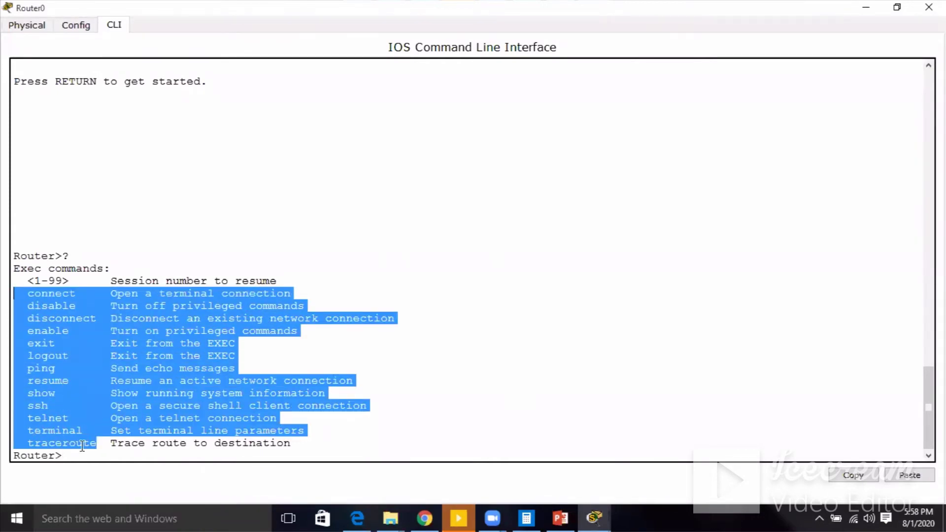
{"action": "left_click", "coordinate": [94, 447]}
{"action": "left_click_drag", "start_coordinate": [93, 446], "coordinate": [27, 285]}
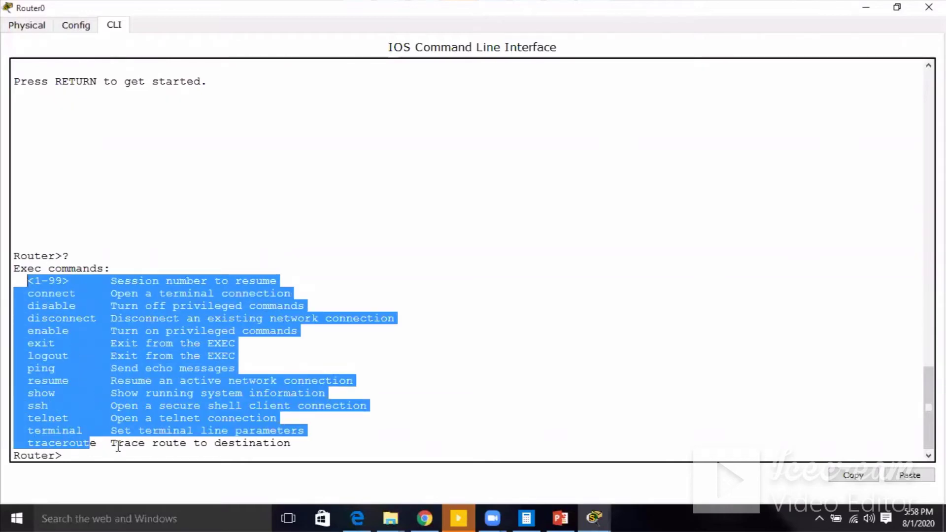
{"action": "left_click", "coordinate": [111, 445]}
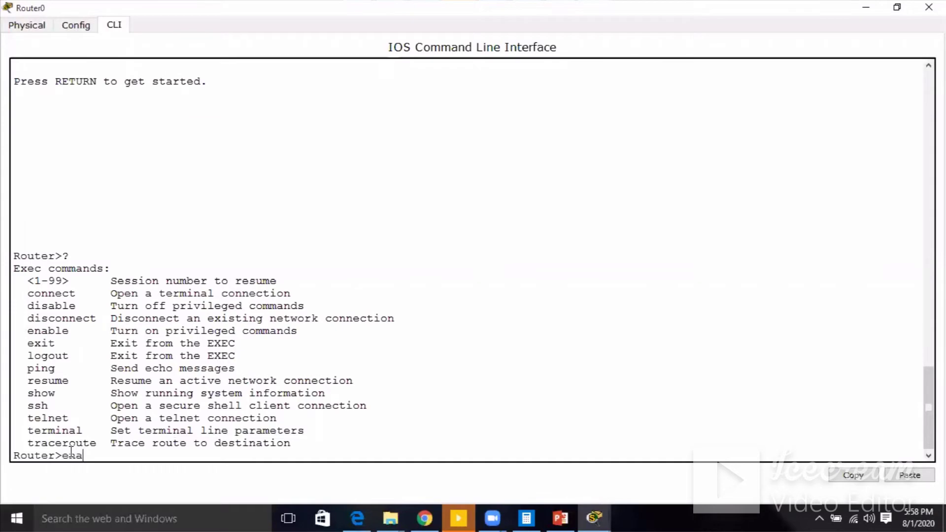
Run enable (ena + Tab) to enter privileged mode at Router#
{"action": "type", "text": "ena"}
{"action": "key", "text": "Tab"}
{"action": "key", "text": "Return"}
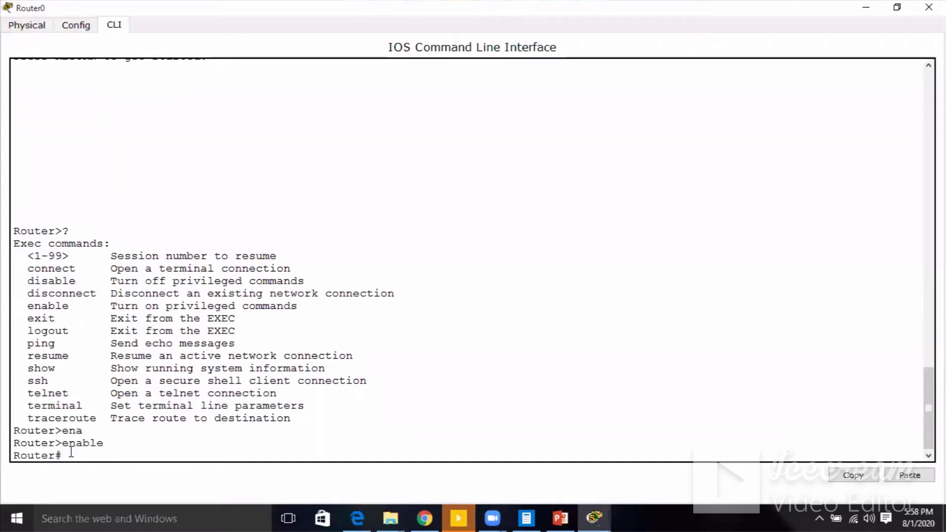
List and page through the privileged EXEC commands with ?, then return to slide 11
{"action": "type", "text": "?"}
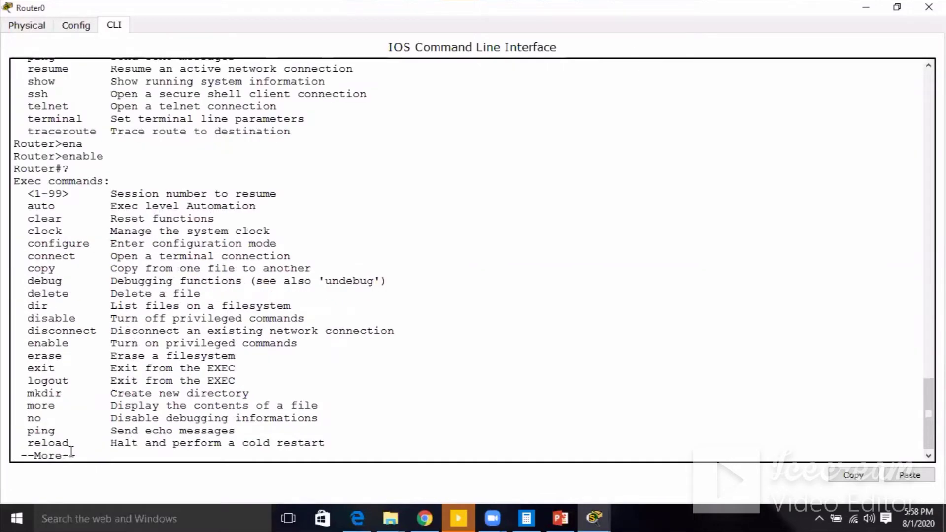
{"action": "key", "text": "Return"}
{"action": "key", "text": "Return"}
{"action": "key", "text": "Return"}
{"action": "key", "text": "Return"}
{"action": "key", "text": "Return"}
{"action": "key", "text": "Return"}
{"action": "key", "text": "Return"}
{"action": "key", "text": "Return"}
{"action": "key", "text": "Return"}
{"action": "key", "text": "Return"}
{"action": "key", "text": "Return"}
{"action": "key", "text": "Return"}
{"action": "key", "text": "Return"}
{"action": "key", "text": "Return"}
{"action": "key", "text": "Return"}
{"action": "key", "text": "Return"}
{"action": "key", "text": "Return"}
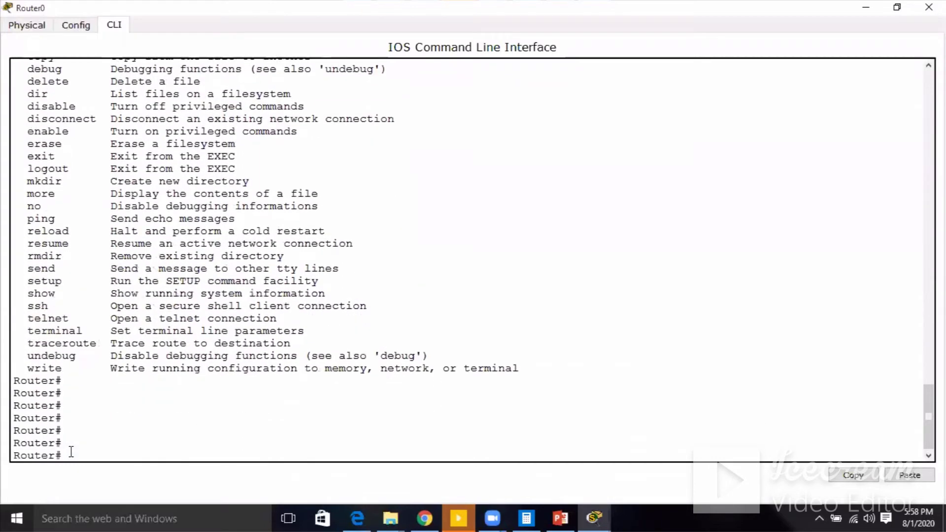
{"action": "key", "text": "Return"}
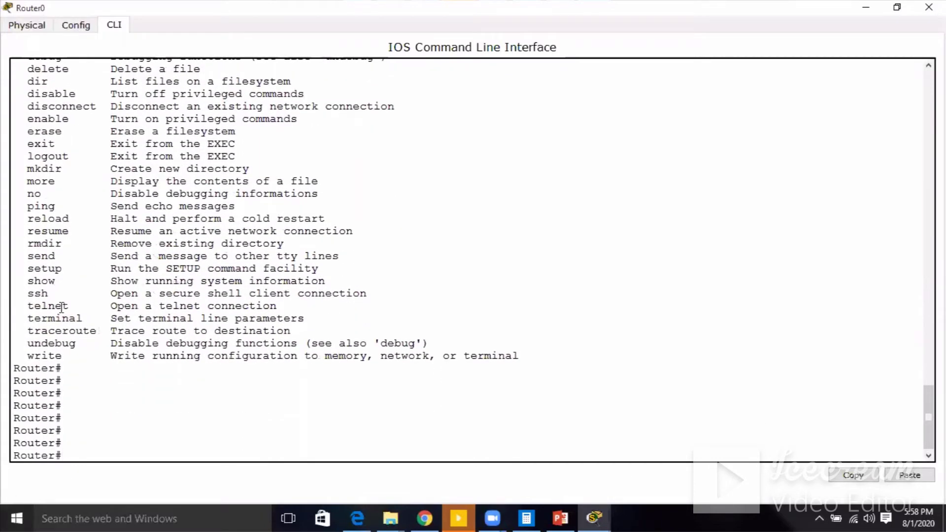
{"action": "left_click_drag", "start_coordinate": [74, 341], "coordinate": [33, 68]}
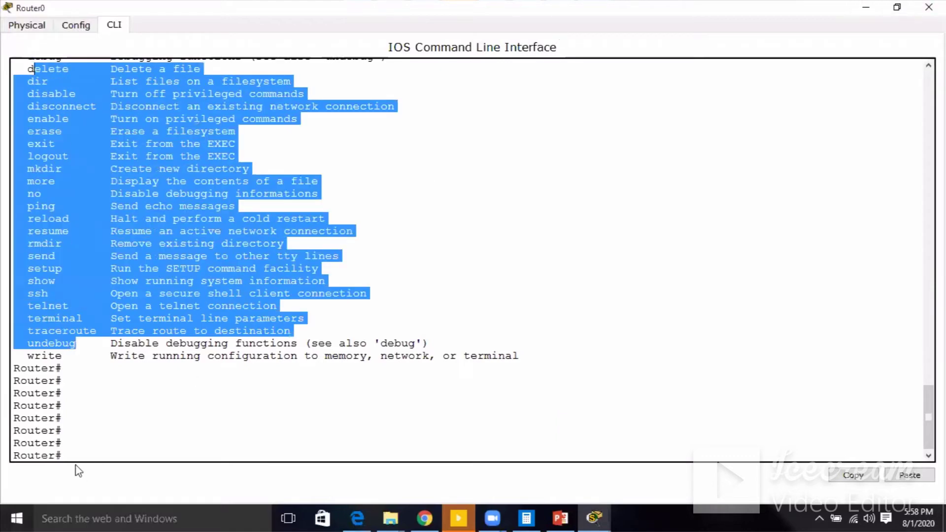
{"action": "left_click", "coordinate": [75, 461]}
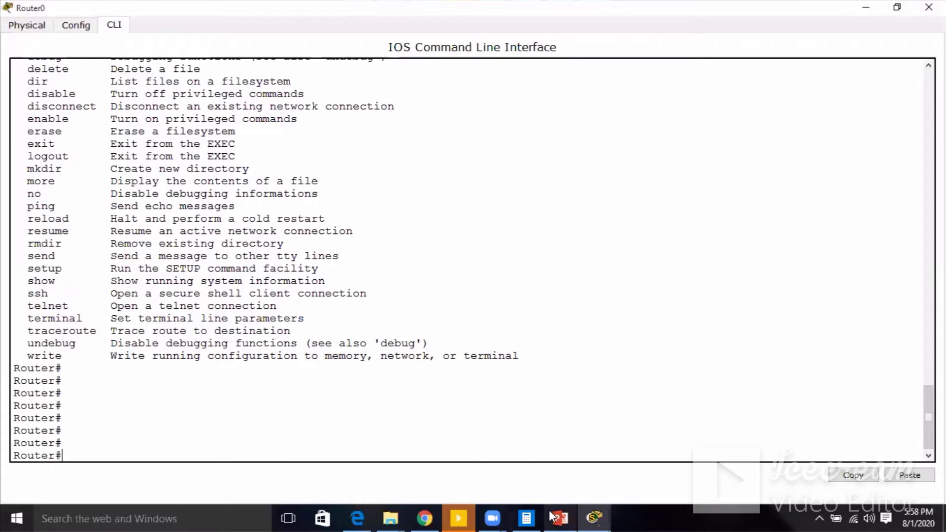
{"action": "left_click", "coordinate": [526, 518]}
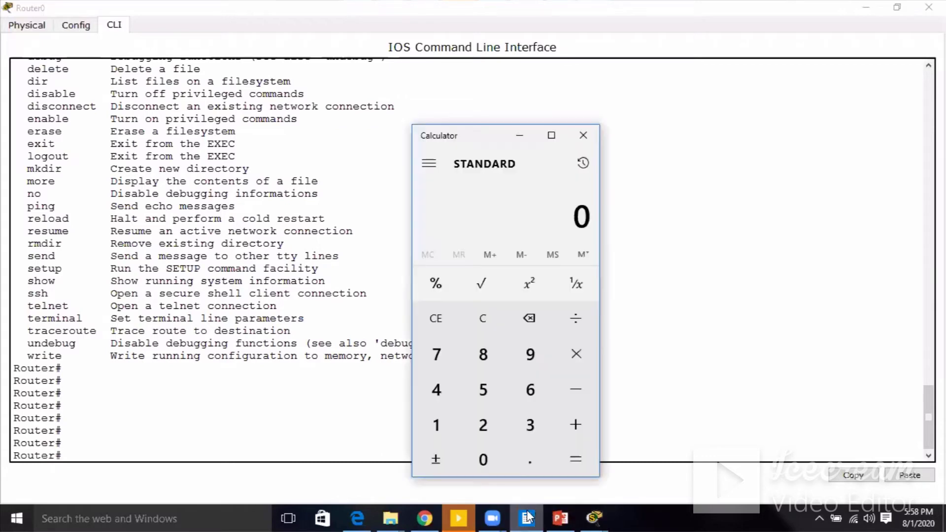
{"action": "left_click", "coordinate": [561, 518]}
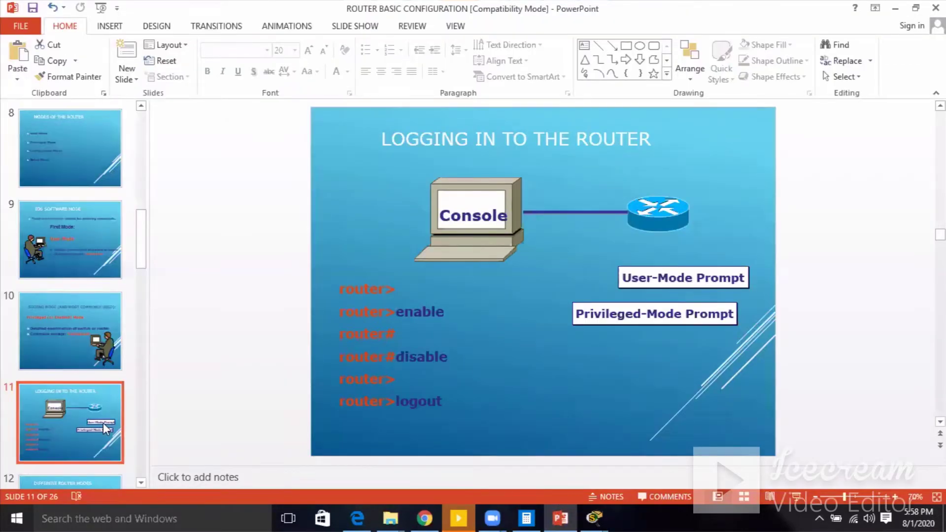
Display slide 12, Different Router Modes, showing each mode's prompt
{"action": "scroll", "coordinate": [103, 423], "scroll_direction": "down", "scroll_amount": 1}
{"action": "left_click", "coordinate": [63, 427]}
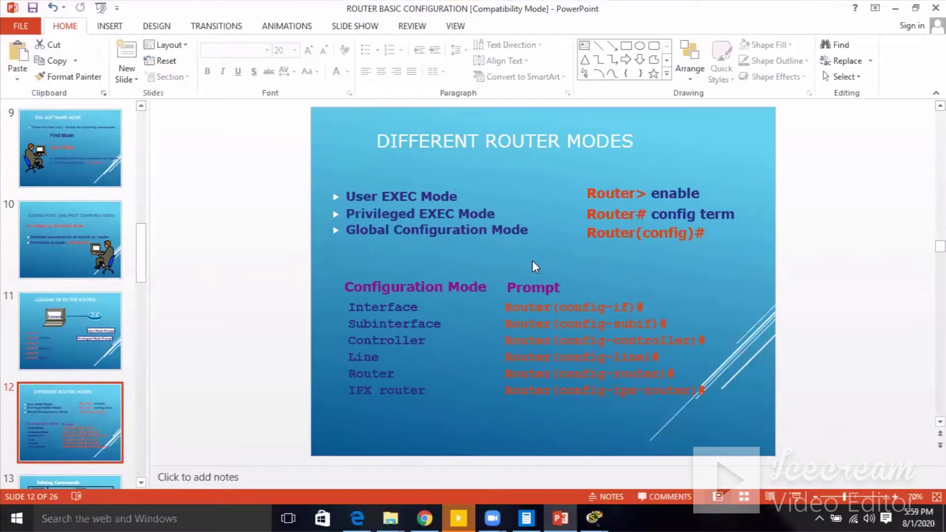
{"action": "left_click", "coordinate": [587, 516]}
Try the malformed 'con fig' command in Router0's CLI
{"action": "left_click", "coordinate": [682, 458]}
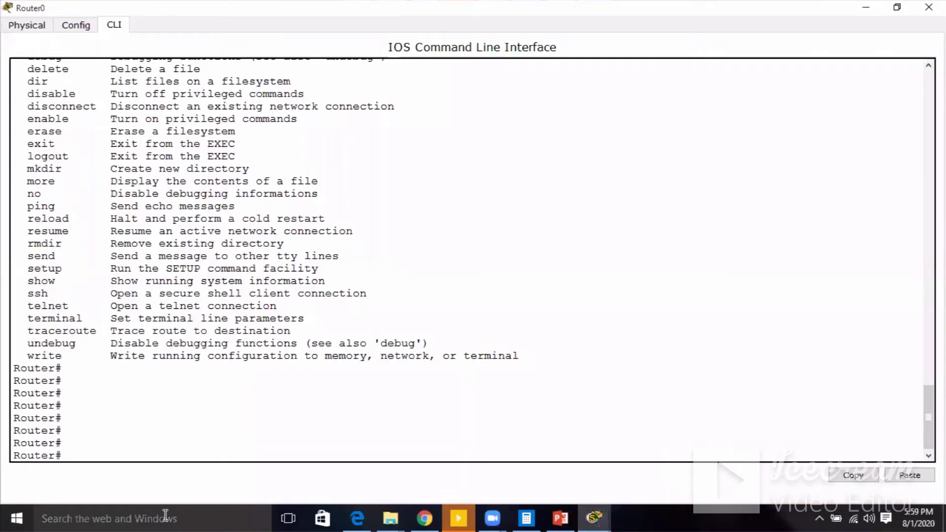
{"action": "type", "text": "con fig"}
{"action": "key", "text": "Tab"}
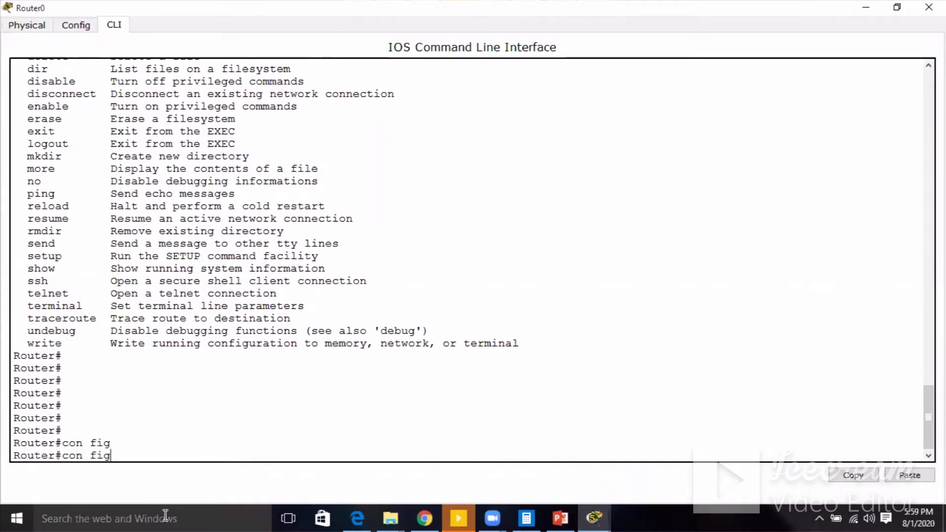
{"action": "key", "text": "Tab"}
{"action": "key", "text": "Return"}
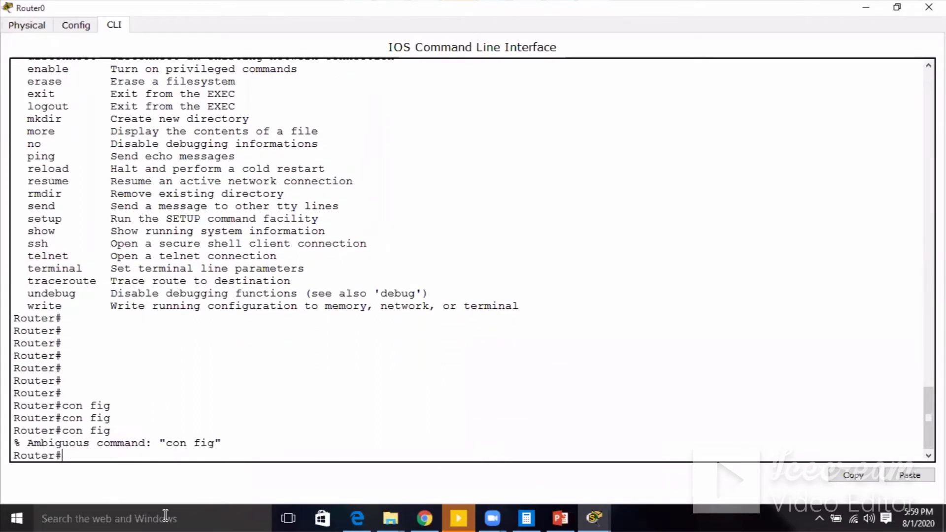
Run configure terminal to reach Router(config)#, then show slide 13, Editing Commands
{"action": "type", "text": "con"}
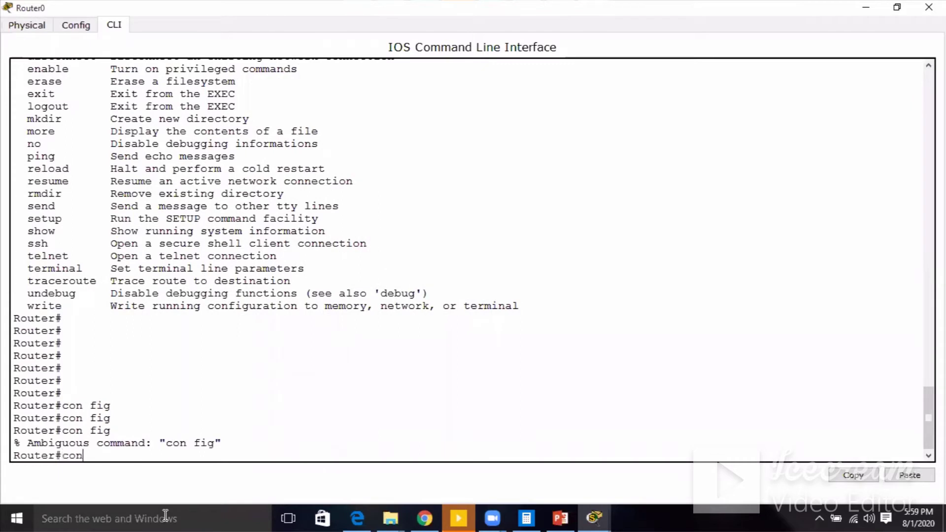
{"action": "key", "text": "Tab"}
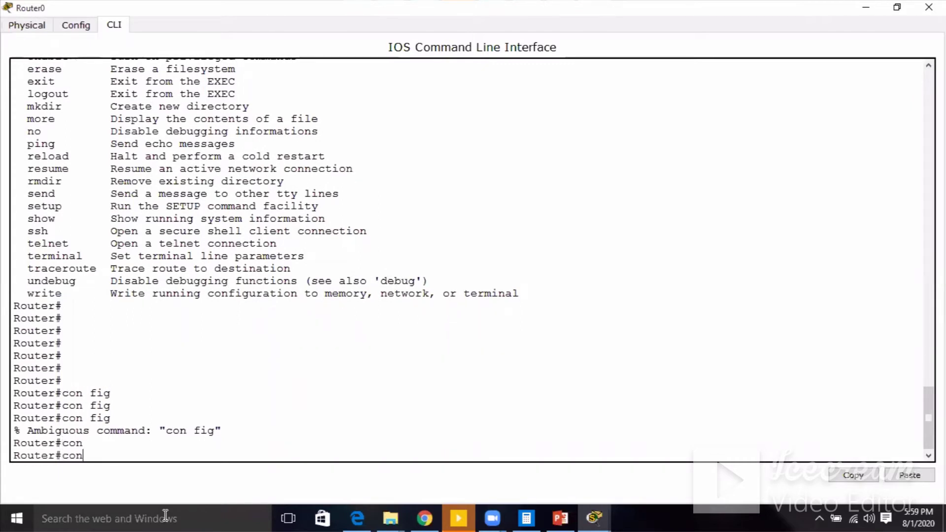
{"action": "type", "text": "f"}
{"action": "key", "text": "Tab"}
{"action": "type", "text": "ter"}
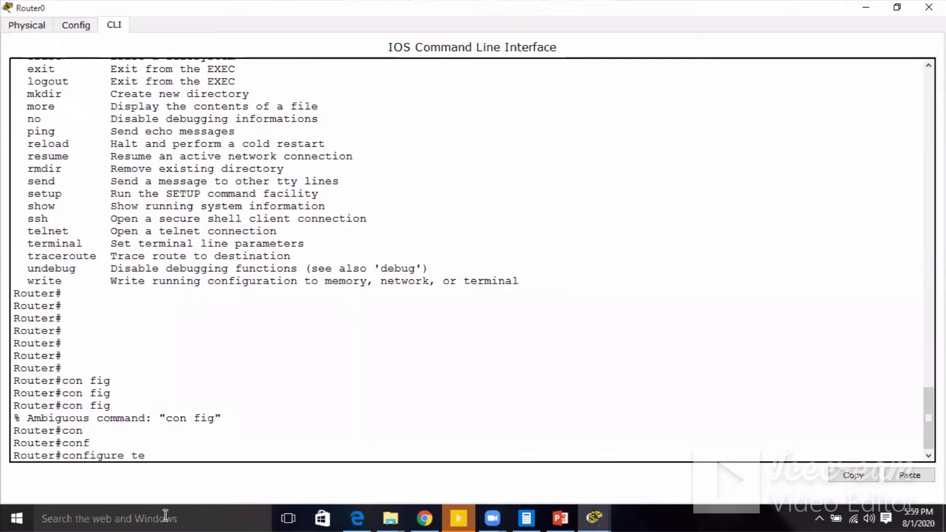
{"action": "key", "text": "Tab"}
{"action": "key", "text": "Return"}
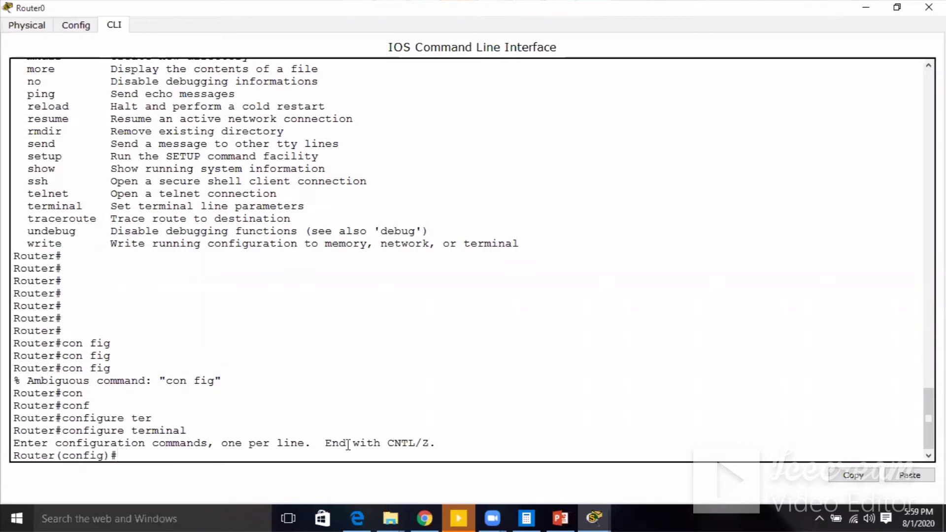
{"action": "left_click", "coordinate": [561, 518]}
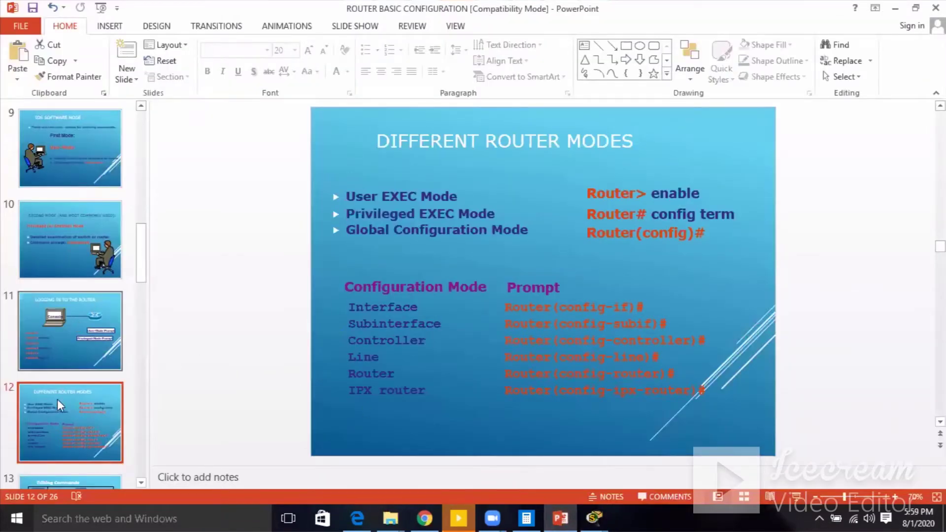
{"action": "left_click", "coordinate": [76, 313]}
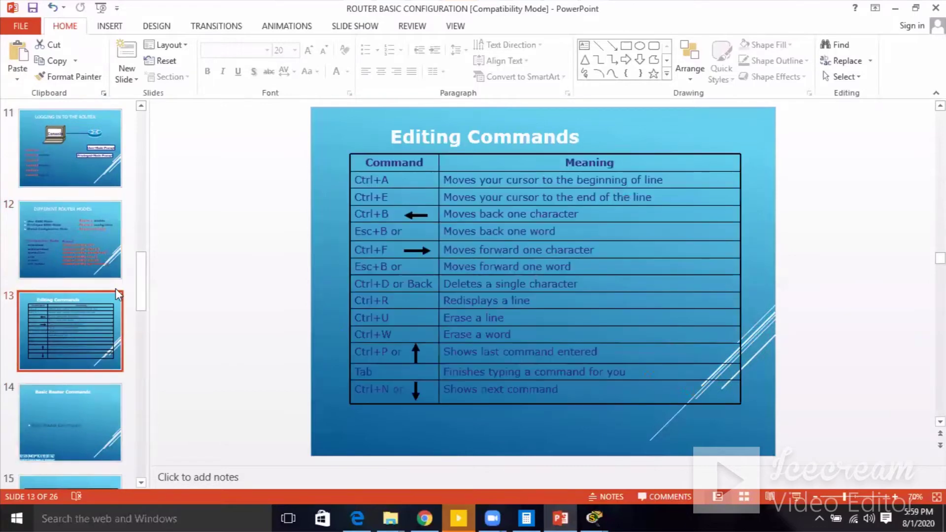
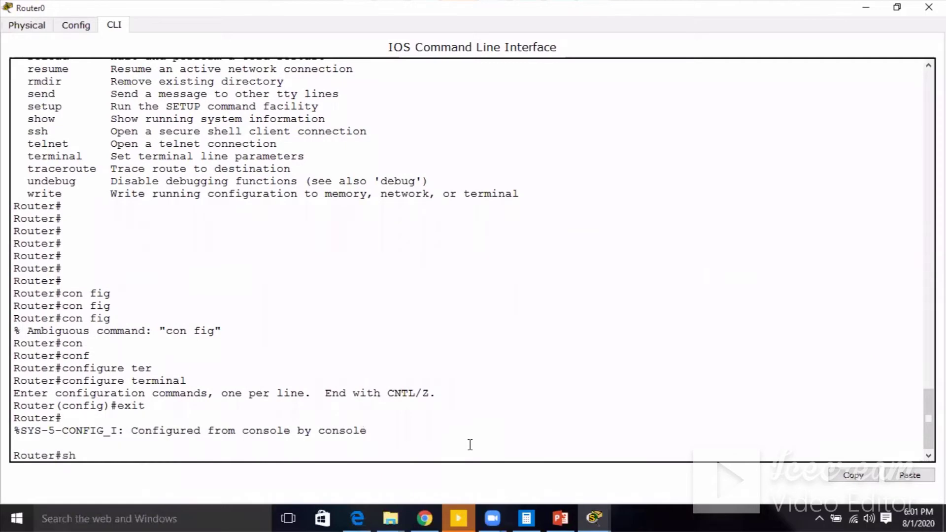
Run show version on Router0 using Tab completion
{"action": "type", "text": "o"}
{"action": "key", "text": "Tab"}
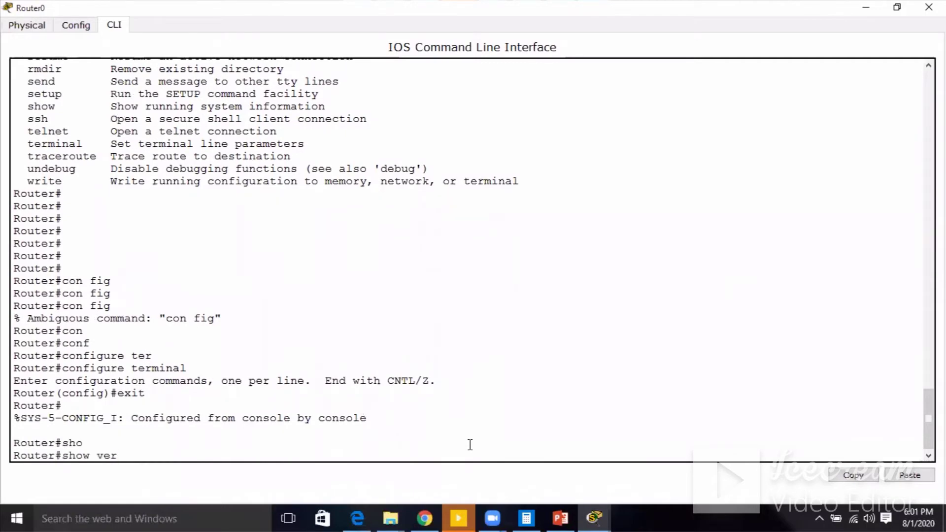
{"action": "type", "text": "ver"}
{"action": "key", "text": "Tab"}
{"action": "key", "text": "Return"}
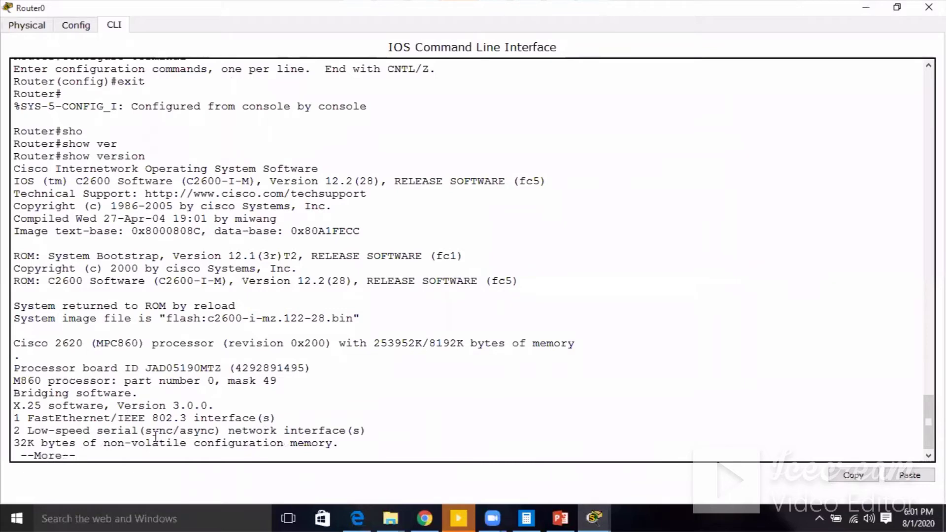
Review the X.25 and IOS Version 12.2 details, finish the output, and bring up PowerPoint slide 15
{"action": "left_click_drag", "start_coordinate": [214, 405], "coordinate": [76, 409]}
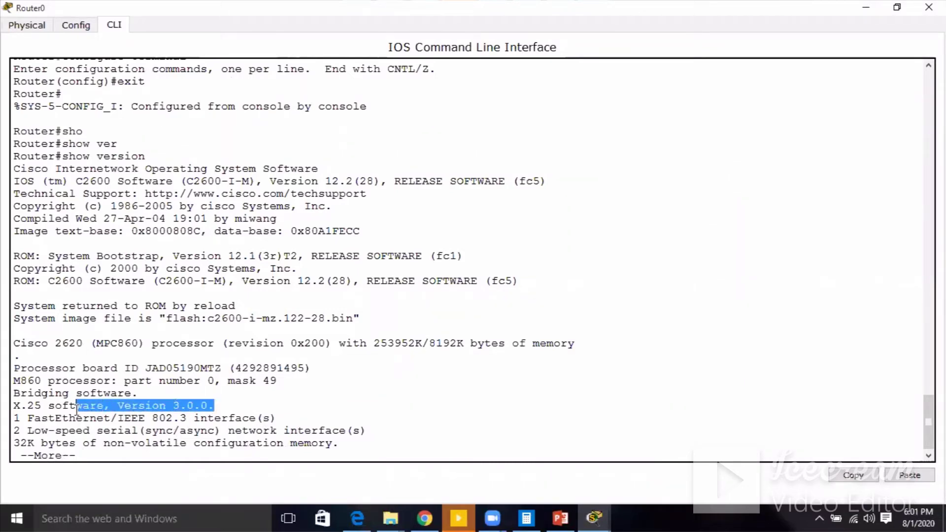
{"action": "scroll", "coordinate": [149, 300], "scroll_direction": "up", "scroll_amount": 1}
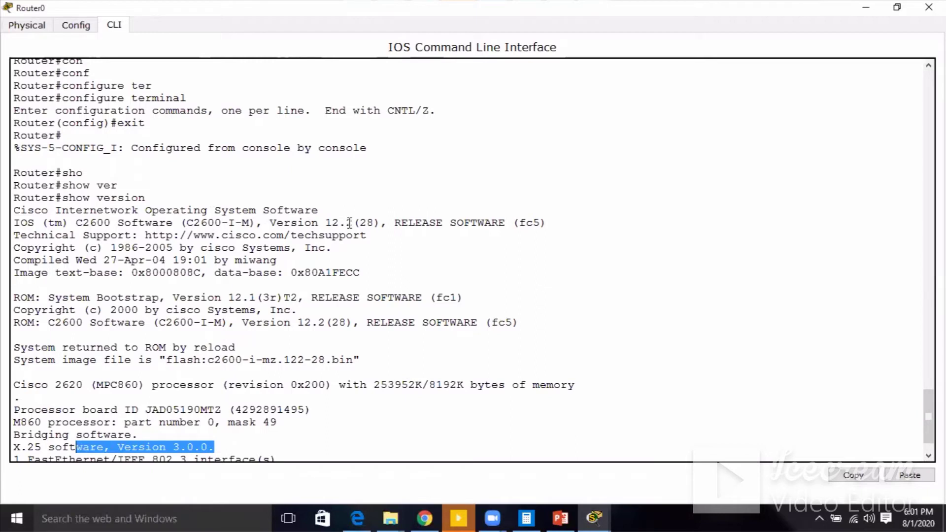
{"action": "left_click_drag", "start_coordinate": [350, 223], "coordinate": [13, 226]}
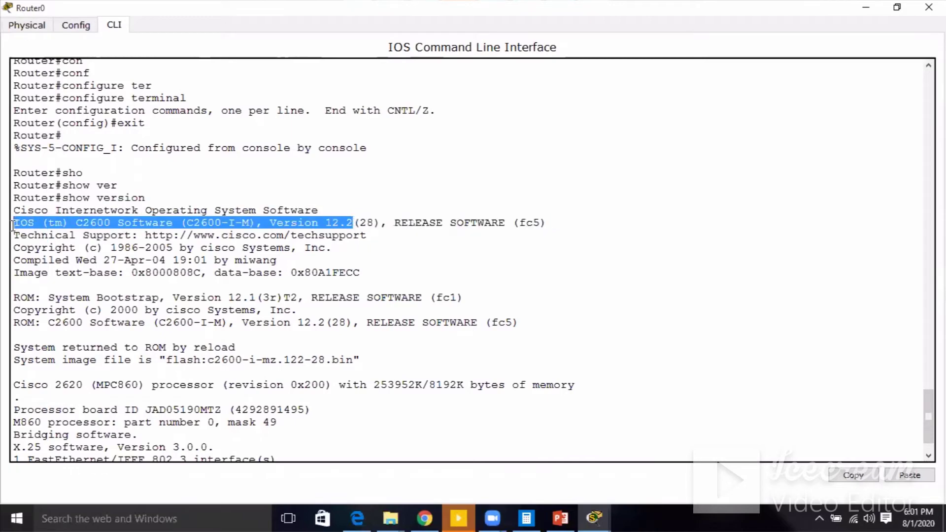
{"action": "left_click", "coordinate": [333, 273]}
{"action": "scroll", "coordinate": [286, 326], "scroll_direction": "down", "scroll_amount": 1}
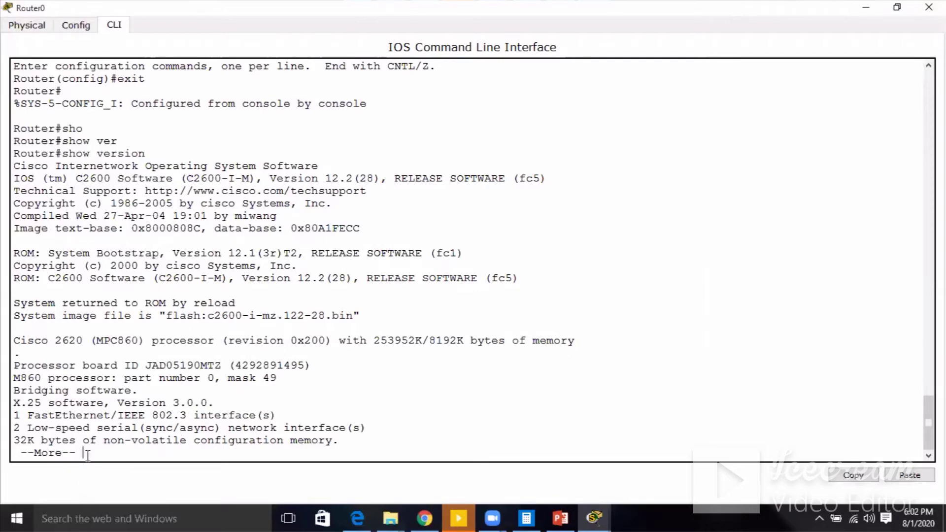
{"action": "key", "text": "Return"}
{"action": "key", "text": "Return"}
{"action": "key", "text": "Return"}
{"action": "key", "text": "Return"}
{"action": "key", "text": "Return"}
{"action": "key", "text": "Return"}
{"action": "key", "text": "Return"}
{"action": "key", "text": "Return"}
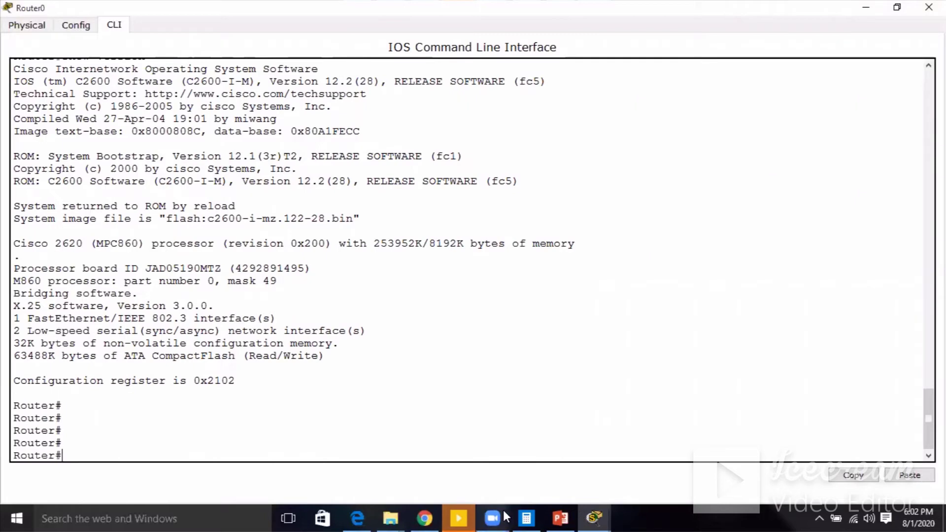
{"action": "left_click", "coordinate": [561, 517]}
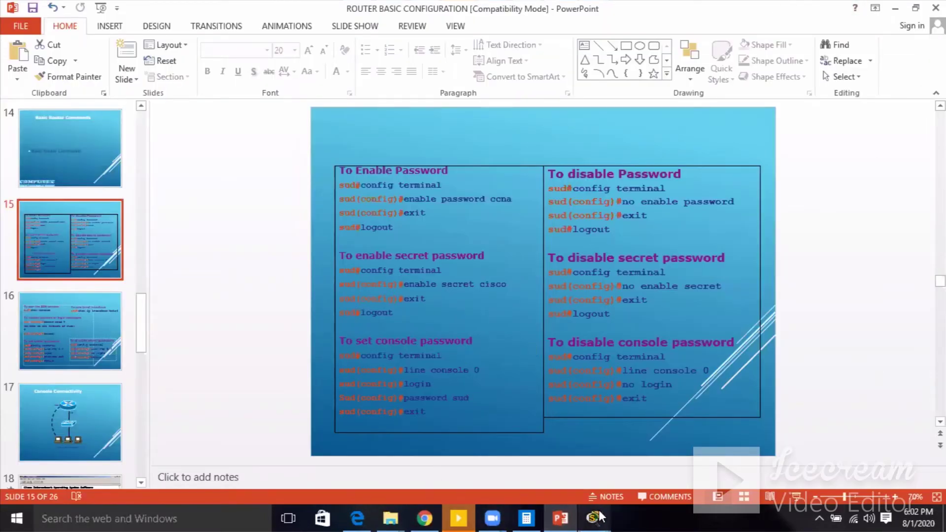
Consult the commands PDF in Chrome and return to Router0's CLI
{"action": "left_click", "coordinate": [425, 518]}
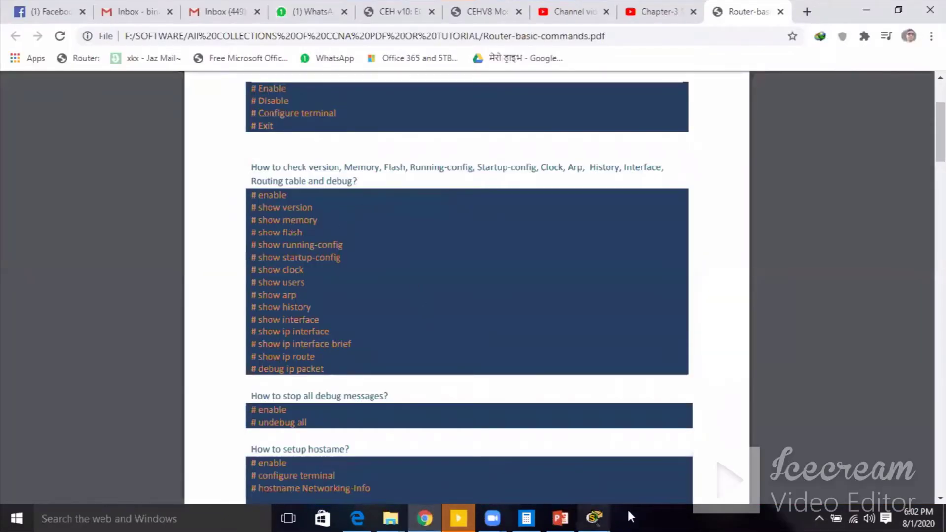
{"action": "mouse_move", "coordinate": [594, 518]}
{"action": "left_click", "coordinate": [631, 464]}
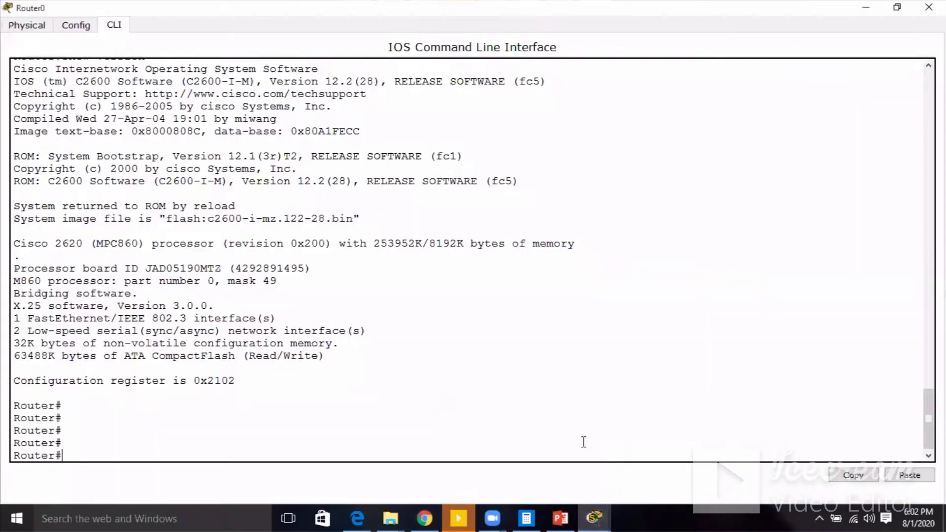
Attempt to Tab-complete a show memory option at the Router0 prompt
{"action": "key", "text": "Tab"}
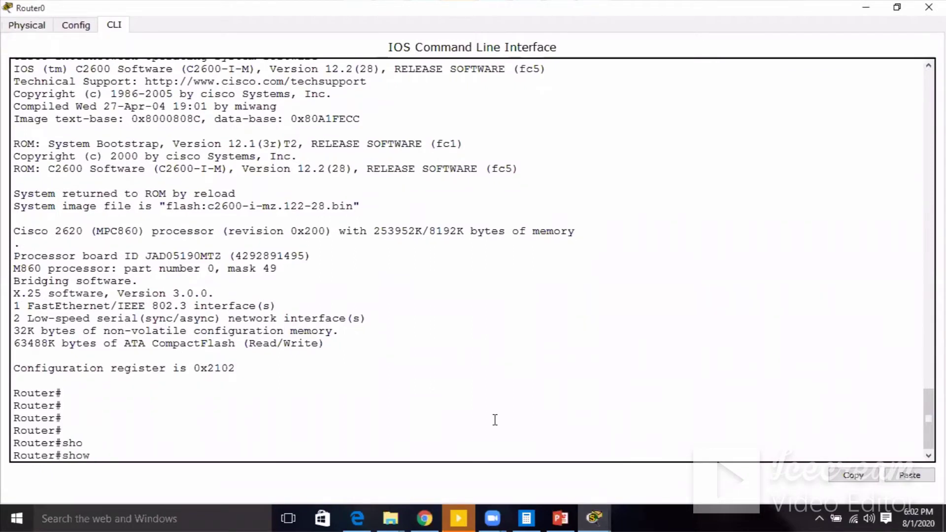
{"action": "type", "text": "me"}
{"action": "type", "text": "mo"}
{"action": "key", "text": "Tab"}
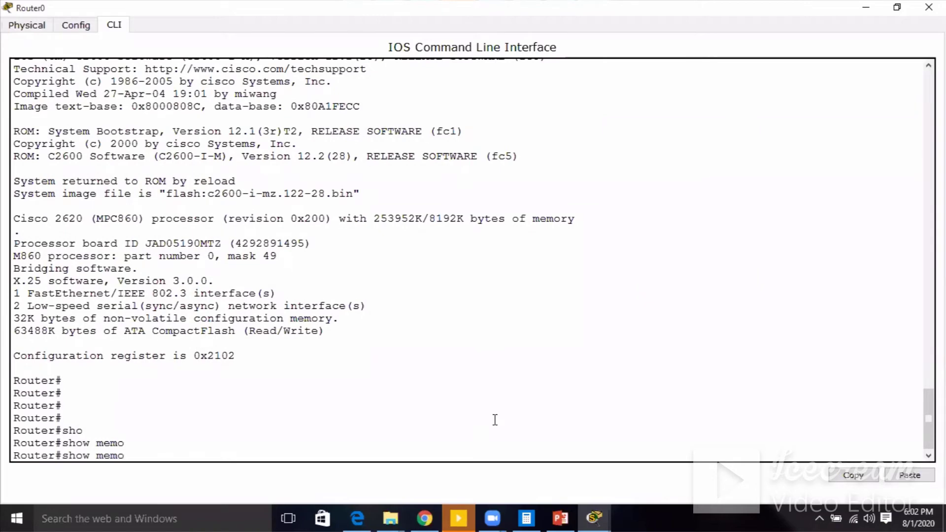
{"action": "key", "text": "Tab"}
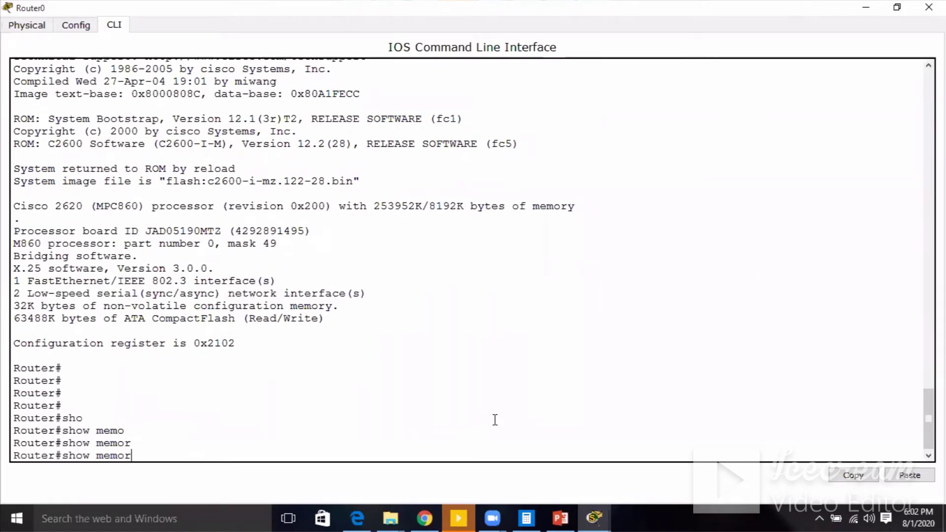
{"action": "key", "text": "BackSpace"}
{"action": "key", "text": "BackSpace"}
{"action": "key", "text": "BackSpace"}
{"action": "type", "text": "me"}
{"action": "key", "text": "Tab"}
{"action": "key", "text": "Tab"}
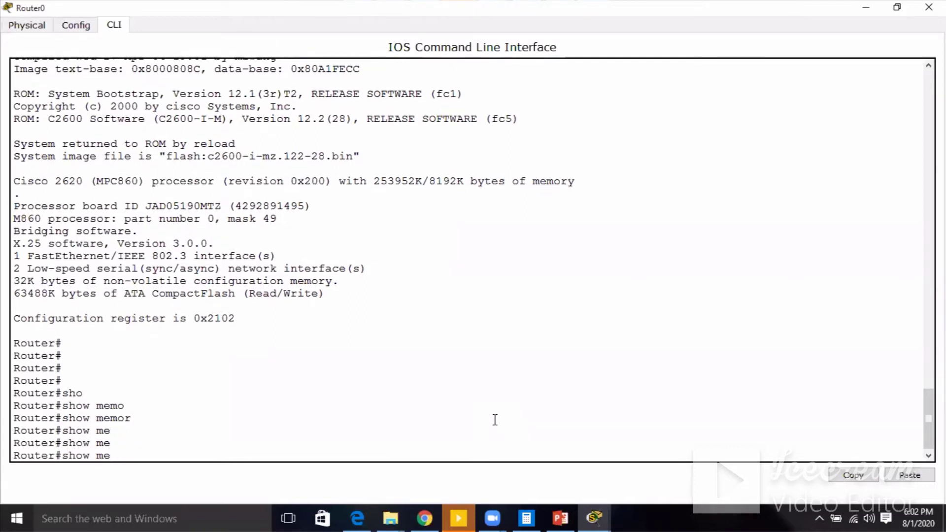
{"action": "key", "text": "BackSpace"}
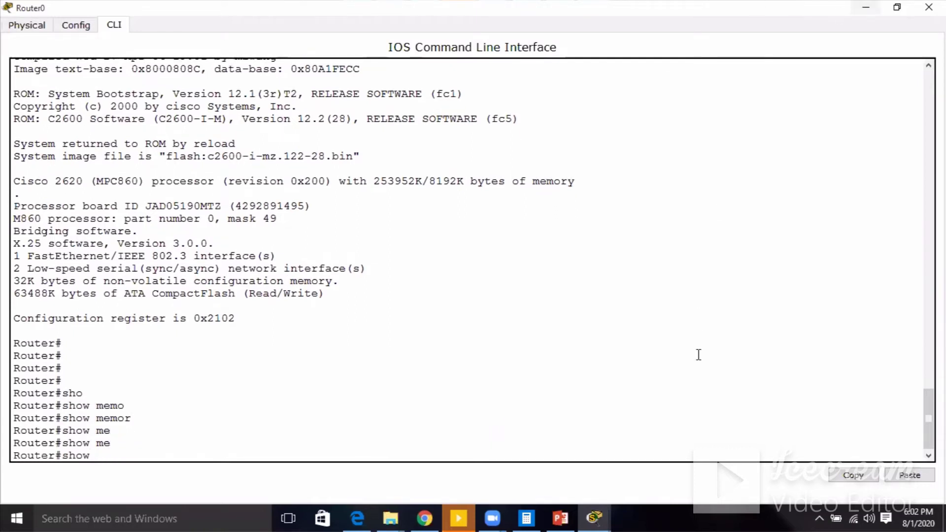
Recheck the PDF command list and go back to the Router0 CLI
{"action": "left_click", "coordinate": [432, 513]}
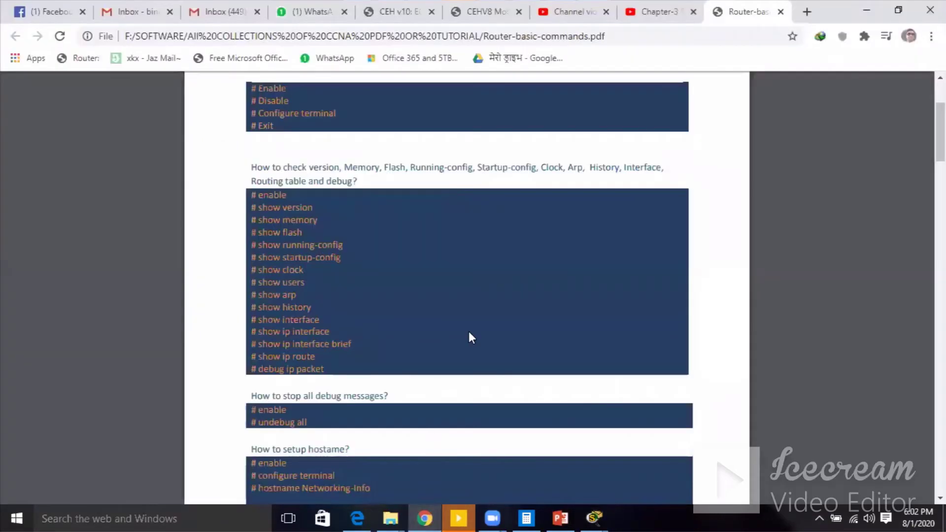
{"action": "mouse_move", "coordinate": [596, 516]}
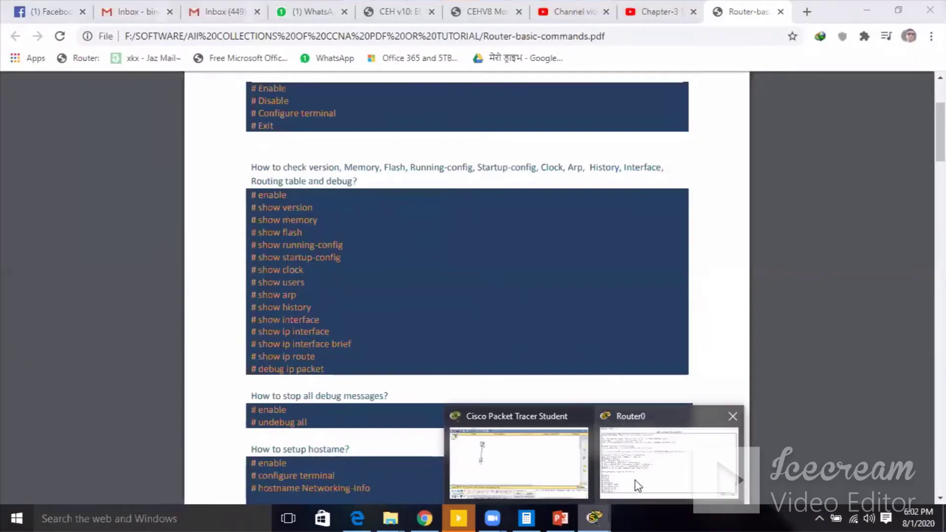
{"action": "left_click", "coordinate": [679, 454]}
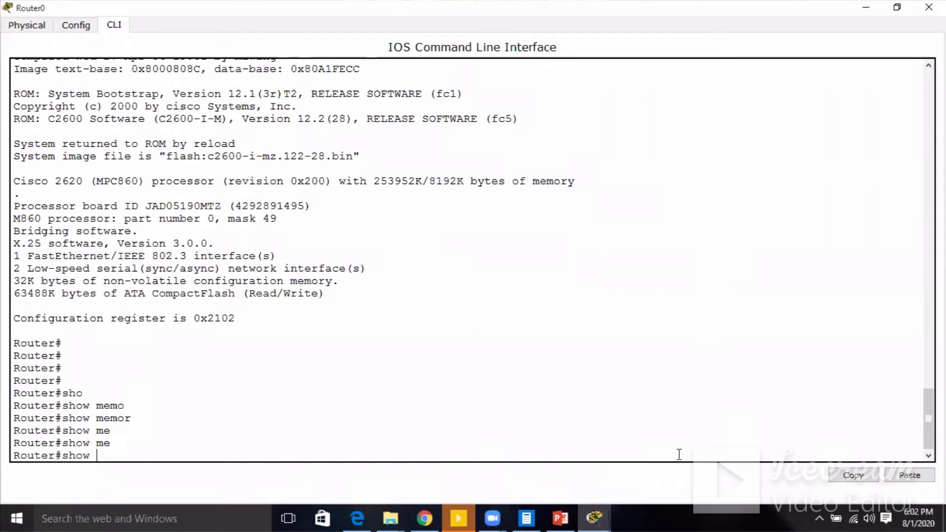
Run show flash: and highlight the 5571584-byte image file size
{"action": "key", "text": "Tab"}
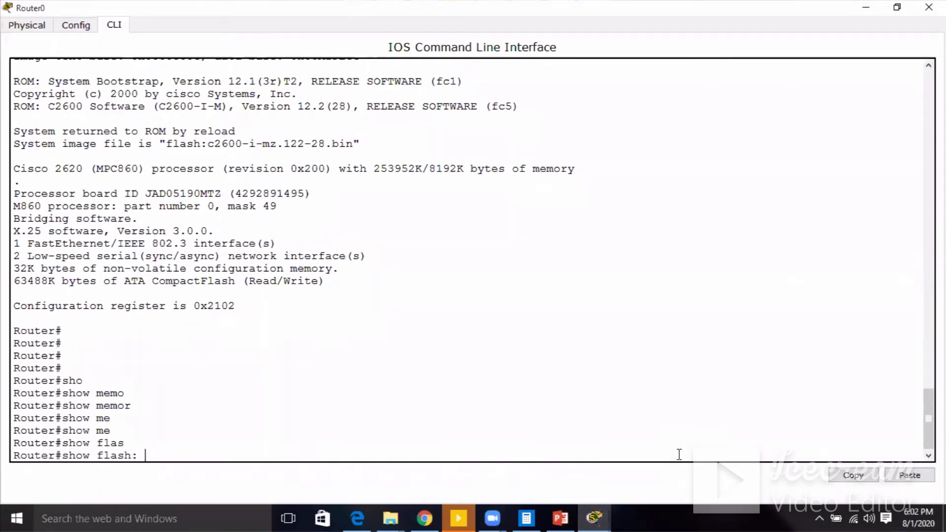
{"action": "key", "text": "Return"}
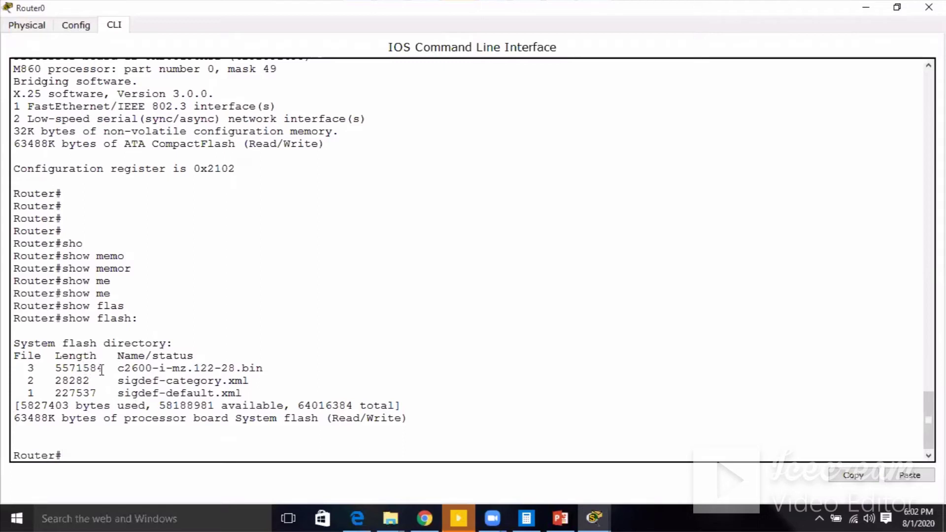
{"action": "left_click_drag", "start_coordinate": [103, 369], "coordinate": [46, 368]}
{"action": "left_click", "coordinate": [110, 393]}
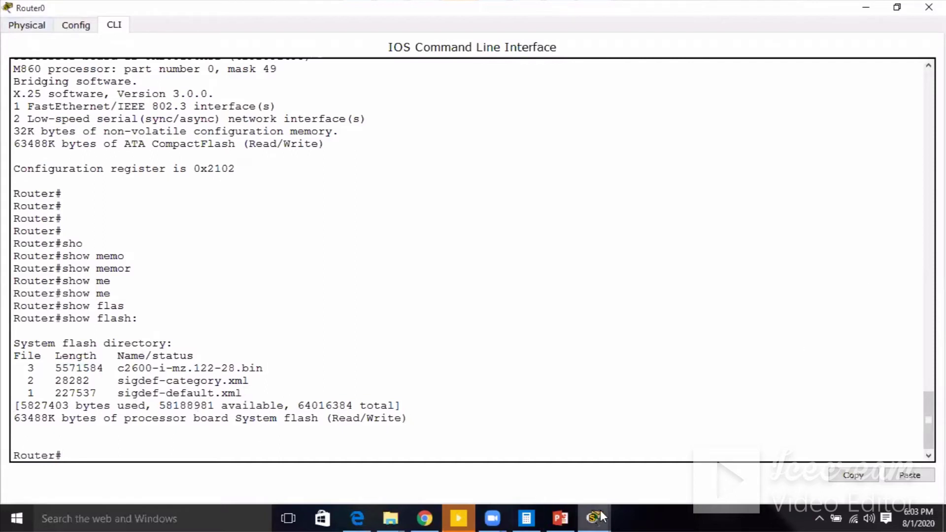
Glance at the commands PDF in Chrome and return to Router0's CLI
{"action": "mouse_move", "coordinate": [597, 516]}
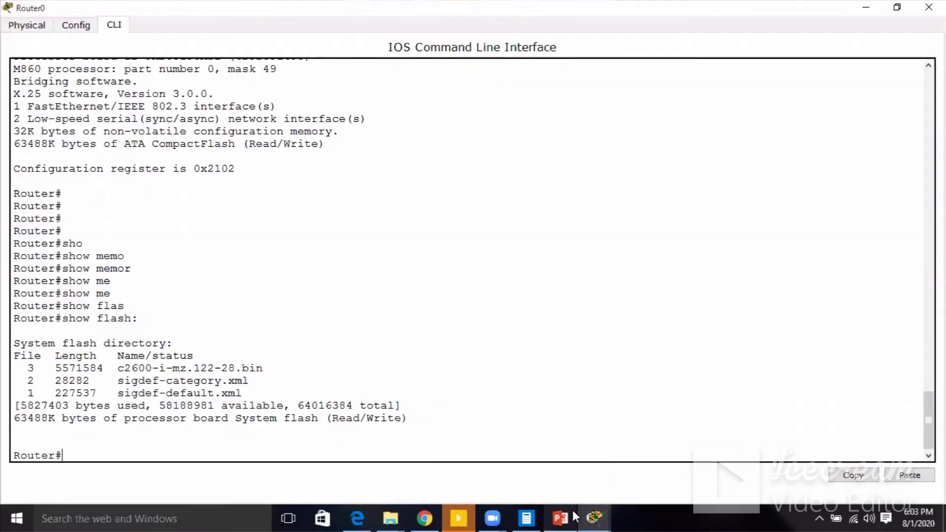
{"action": "left_click", "coordinate": [425, 518]}
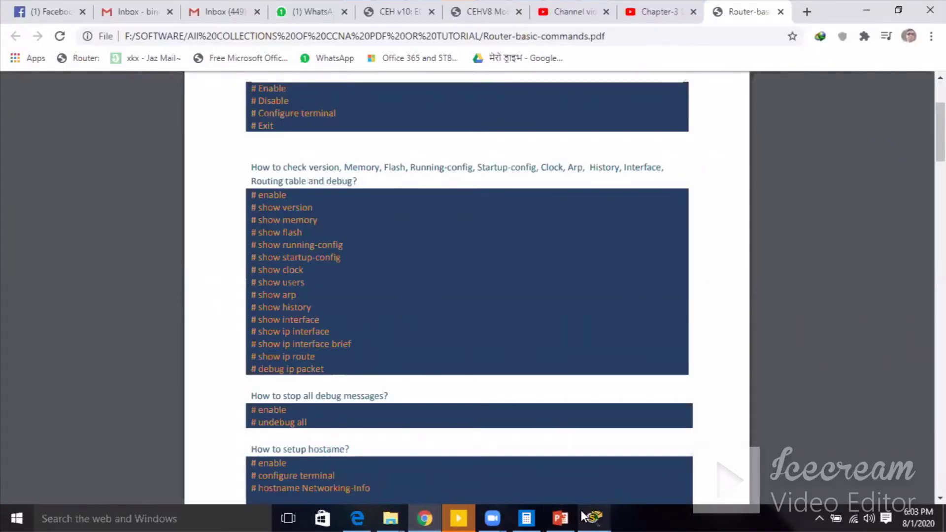
{"action": "left_click", "coordinate": [655, 454]}
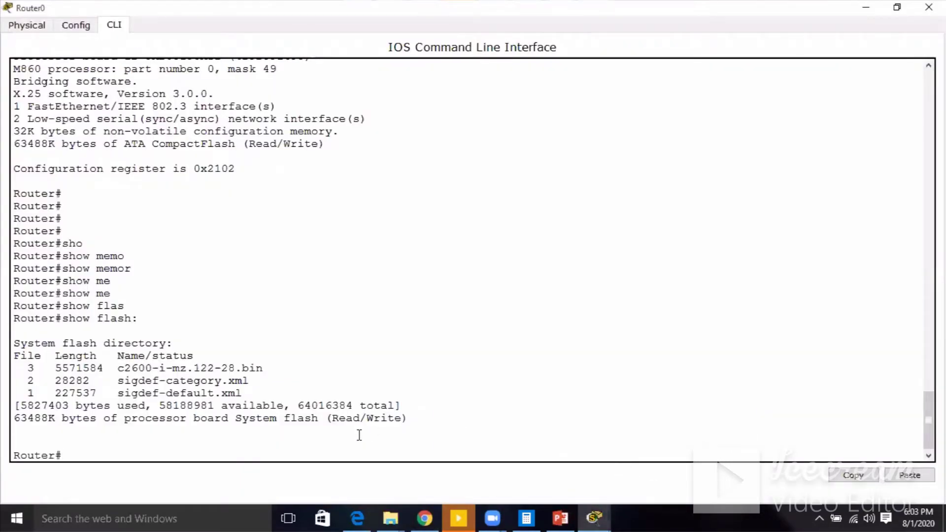
Run show running-config on Router0 and page through to the end
{"action": "type", "text": "sho"}
{"action": "key", "text": "Tab"}
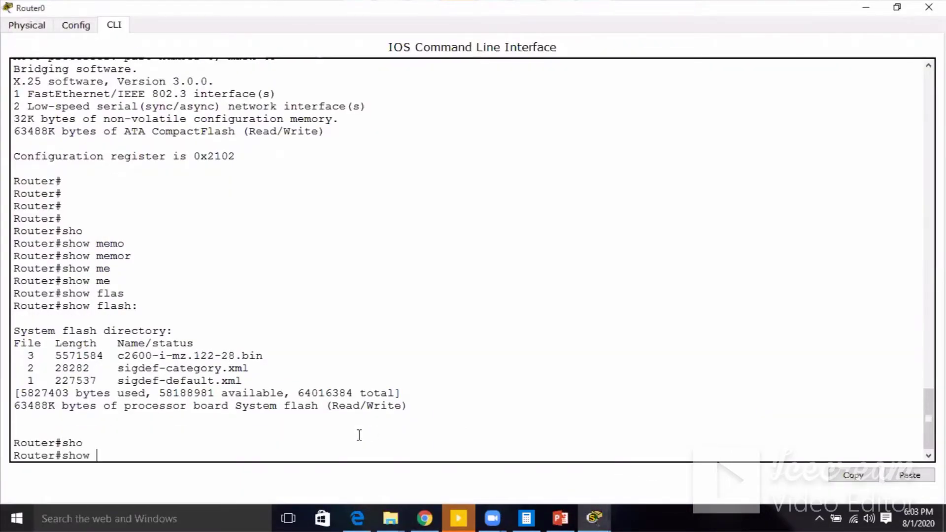
{"action": "type", "text": "runn"}
{"action": "key", "text": "Tab"}
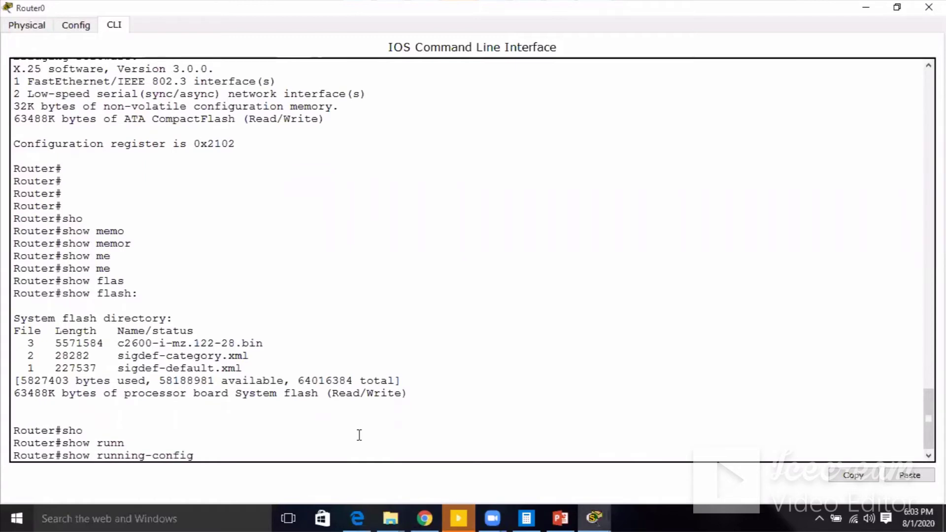
{"action": "key", "text": "Return"}
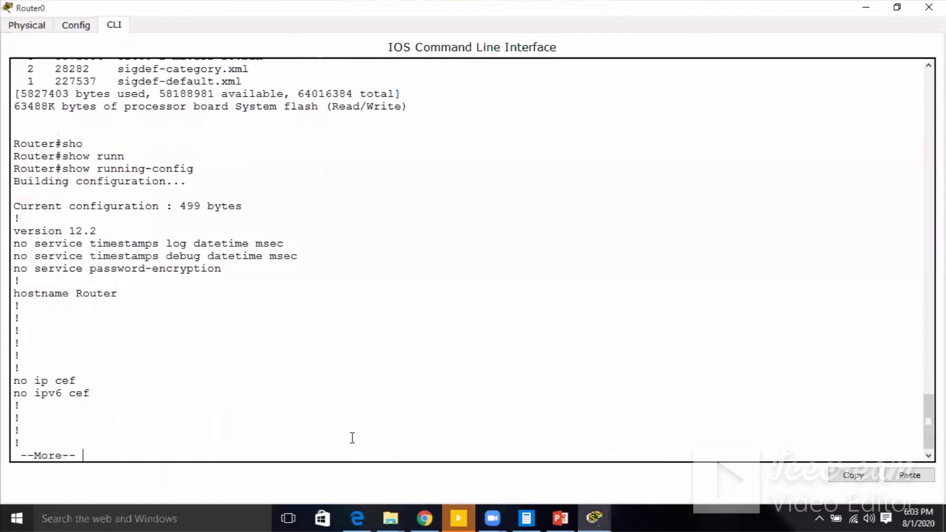
{"action": "key", "text": "Return"}
{"action": "key", "text": "Return"}
{"action": "key", "text": "Return"}
{"action": "key", "text": "Return"}
{"action": "key", "text": "Return"}
{"action": "key", "text": "Return"}
{"action": "key", "text": "Return"}
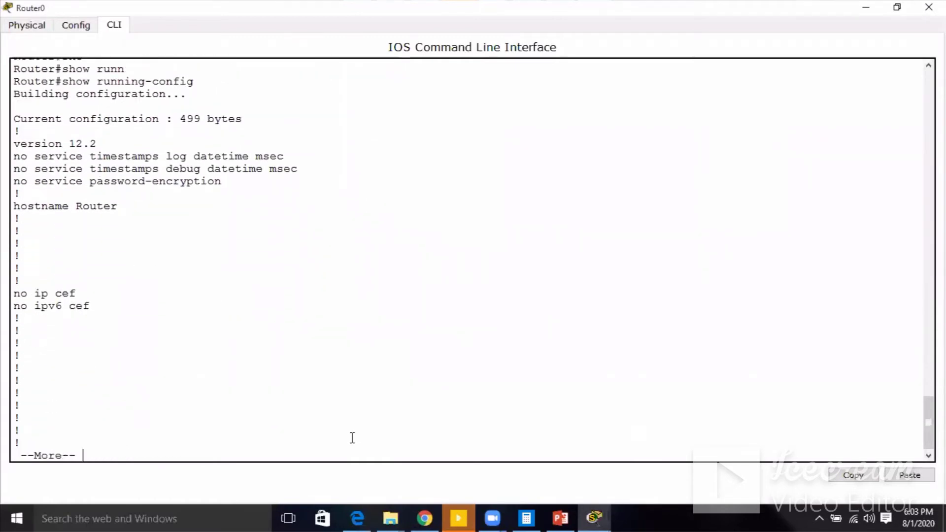
{"action": "key", "text": "Return"}
{"action": "key", "text": "Return"}
{"action": "key", "text": "Return"}
{"action": "key", "text": "Return"}
{"action": "key", "text": "Return"}
{"action": "key", "text": "Return"}
{"action": "key", "text": "Return"}
{"action": "key", "text": "Return"}
{"action": "key", "text": "Return"}
{"action": "key", "text": "Return"}
{"action": "key", "text": "Return"}
{"action": "key", "text": "Return"}
{"action": "key", "text": "Return"}
{"action": "key", "text": "Return"}
{"action": "key", "text": "Return"}
{"action": "key", "text": "Return"}
{"action": "key", "text": "Return"}
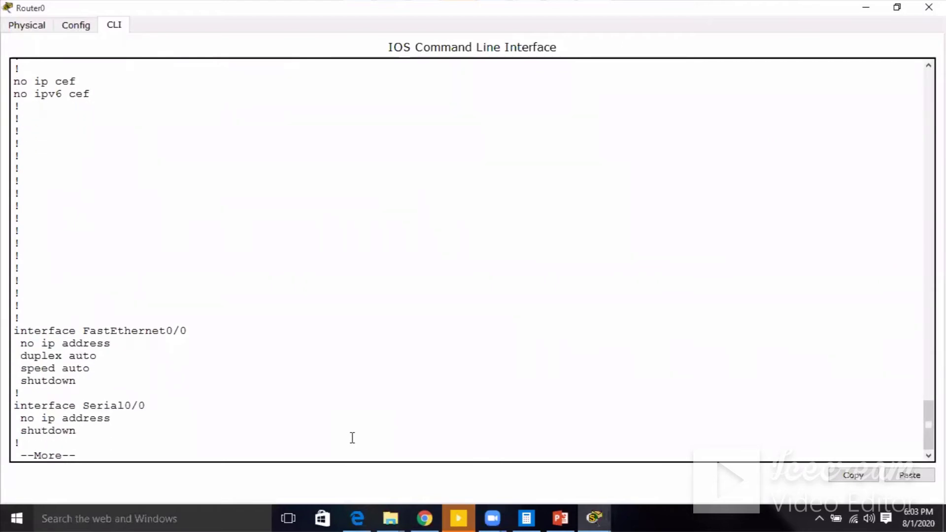
{"action": "key", "text": "Return"}
{"action": "key", "text": "Return"}
{"action": "key", "text": "Return"}
{"action": "key", "text": "Return"}
{"action": "key", "text": "Return"}
{"action": "key", "text": "Return"}
{"action": "key", "text": "Return"}
{"action": "key", "text": "Return"}
{"action": "key", "text": "Return"}
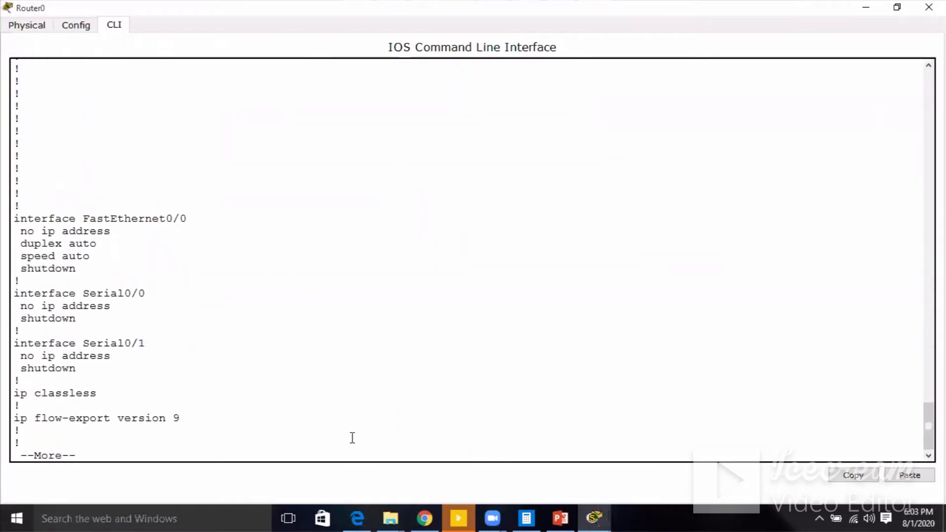
{"action": "key", "text": "Return"}
{"action": "key", "text": "Return"}
{"action": "key", "text": "Return"}
{"action": "key", "text": "Return"}
{"action": "key", "text": "Return"}
{"action": "key", "text": "Return"}
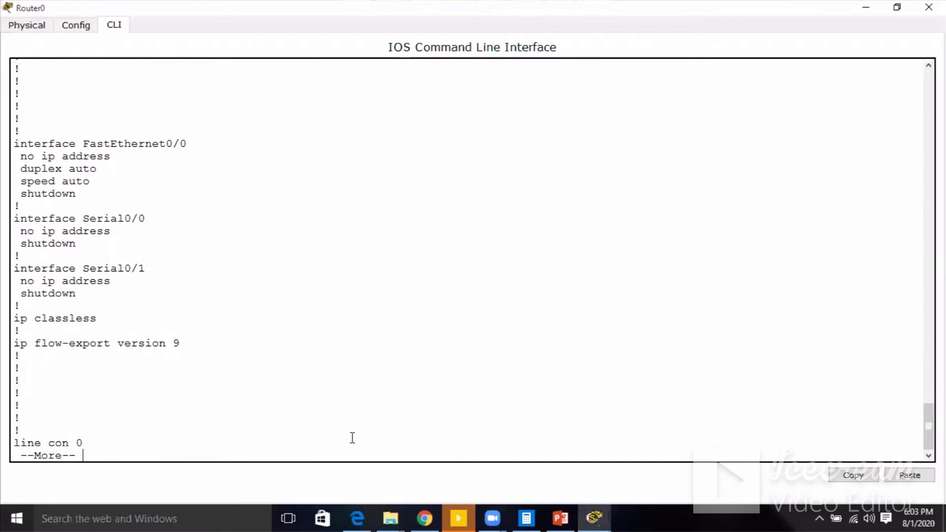
{"action": "key", "text": "Return"}
{"action": "key", "text": "Return"}
{"action": "key", "text": "Return"}
{"action": "key", "text": "Return"}
{"action": "key", "text": "Return"}
{"action": "key", "text": "Return"}
{"action": "key", "text": "Return"}
{"action": "key", "text": "Return"}
{"action": "key", "text": "Return"}
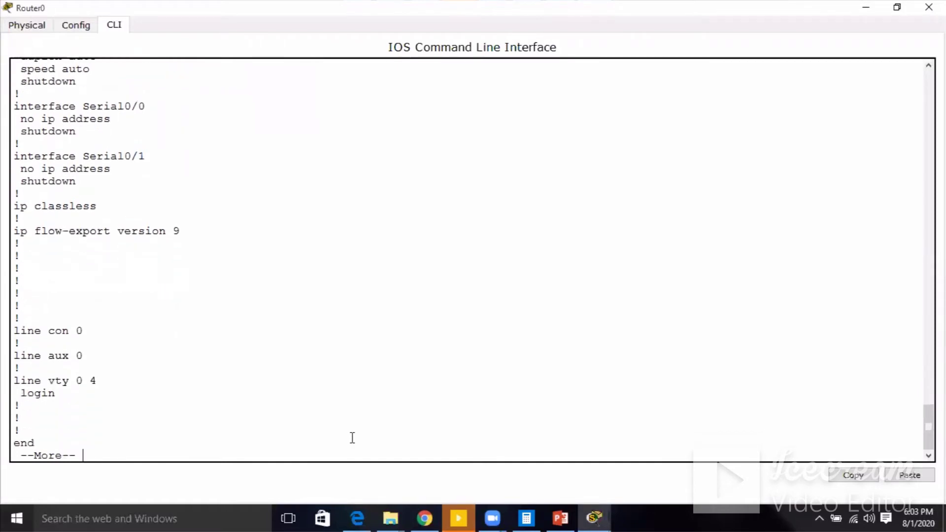
{"action": "key", "text": "Return"}
{"action": "key", "text": "Return"}
{"action": "key", "text": "Return"}
{"action": "key", "text": "Return"}
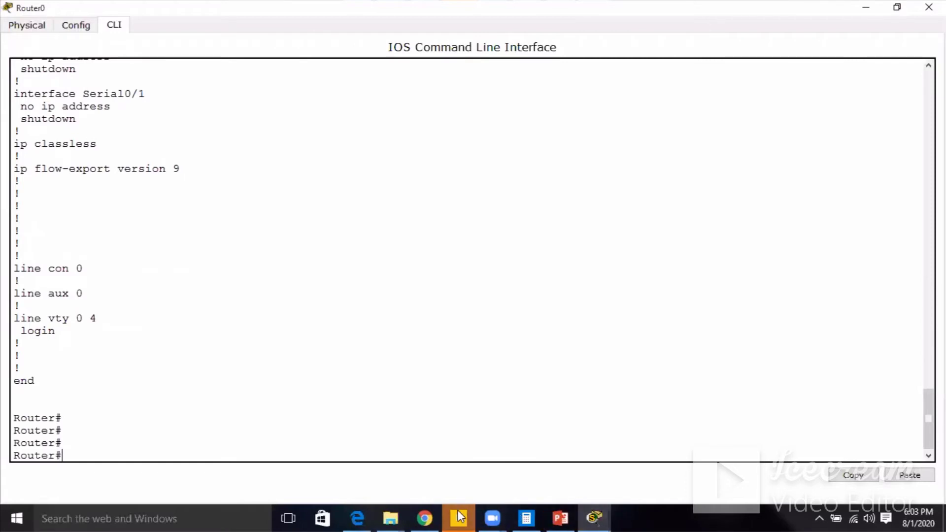
Check the router commands PDF and return to Router0's CLI
{"action": "left_click", "coordinate": [430, 515]}
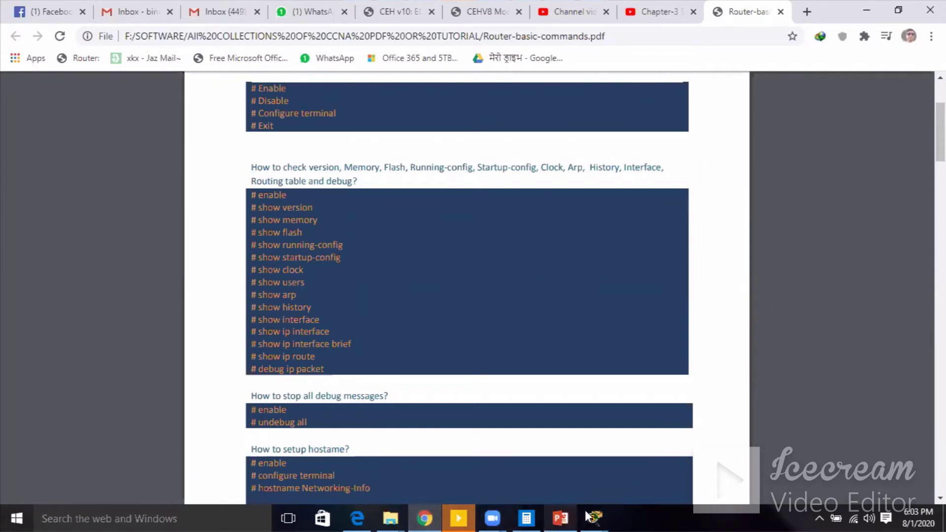
{"action": "mouse_move", "coordinate": [601, 508]}
{"action": "left_click", "coordinate": [638, 471]}
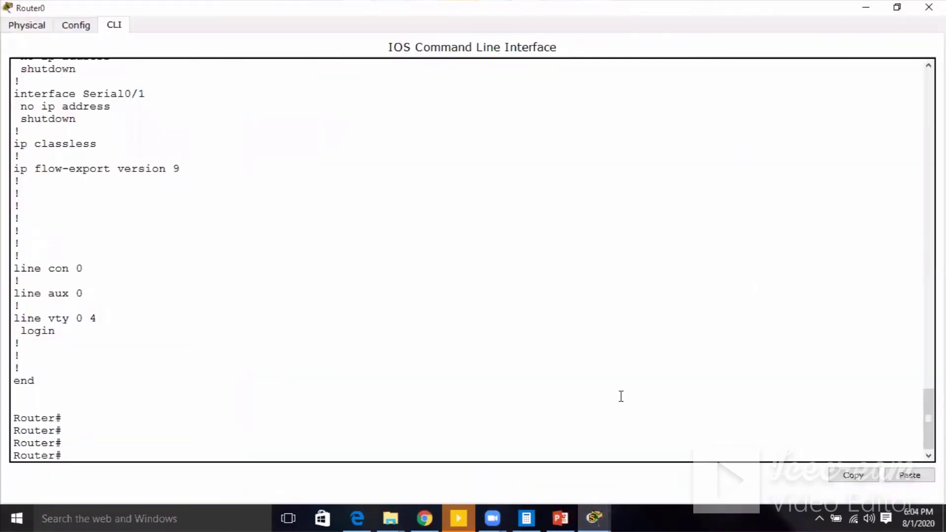
Run show clock, showing 0:7:18.215 UTC Mon Mar 1 1993
{"action": "type", "text": "sho"}
{"action": "key", "text": "Tab"}
{"action": "type", "text": "clo"}
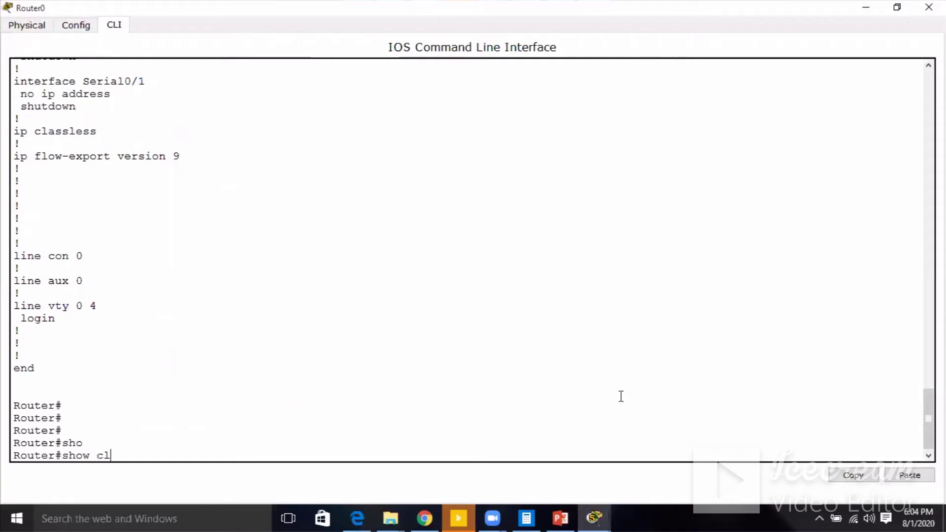
{"action": "key", "text": "Tab"}
{"action": "key", "text": "Return"}
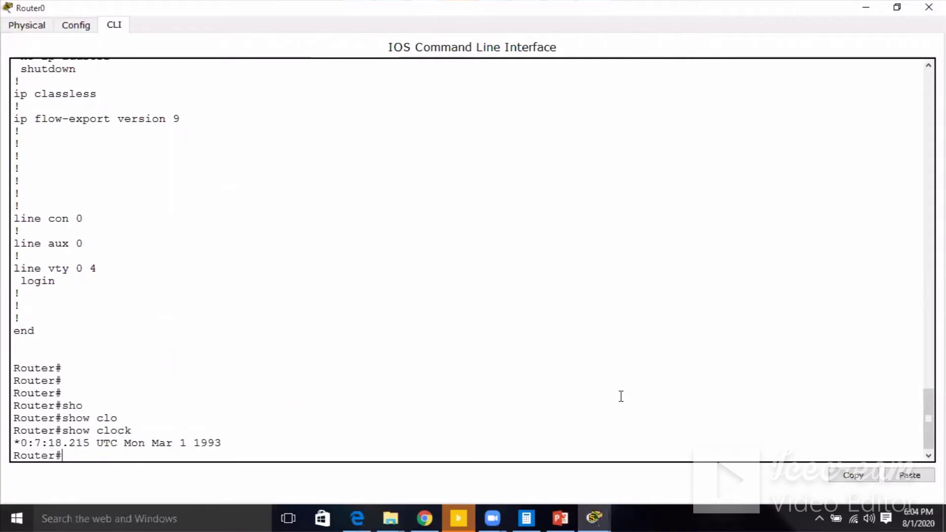
{"action": "left_click_drag", "start_coordinate": [221, 443], "coordinate": [27, 442]}
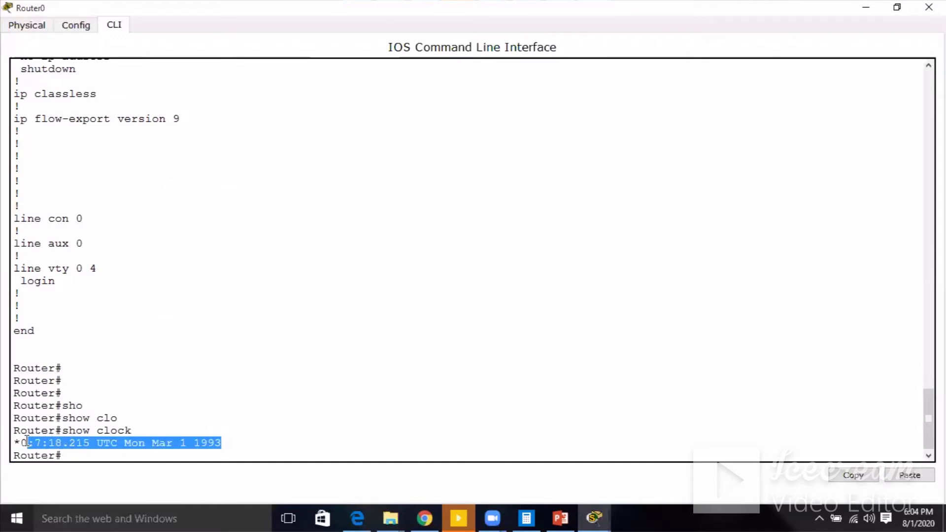
{"action": "left_click", "coordinate": [72, 454]}
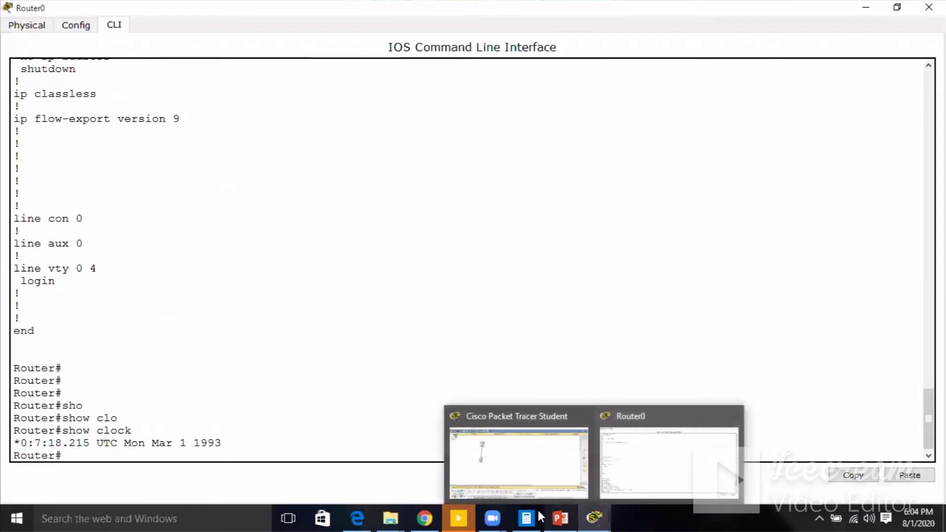
After checking the PDF, type show users at the Router0 prompt
{"action": "left_click", "coordinate": [465, 460]}
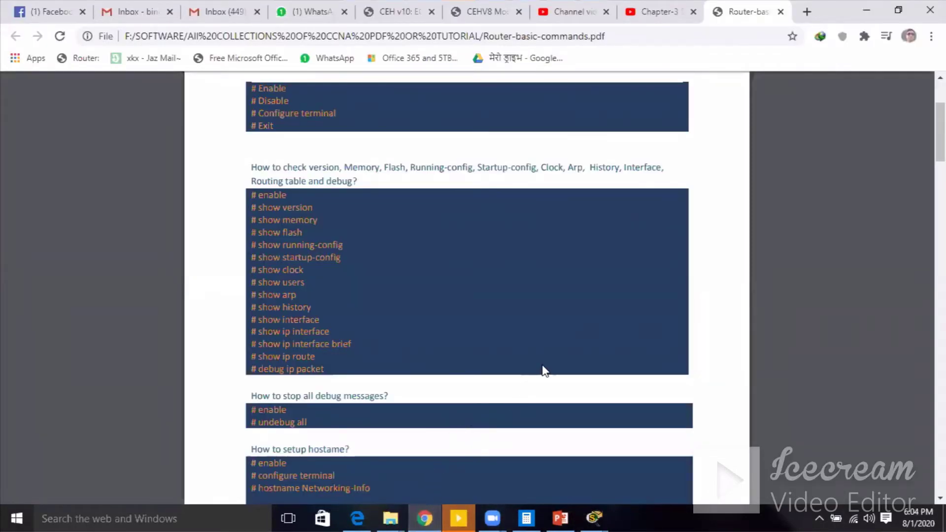
{"action": "mouse_move", "coordinate": [594, 518]}
{"action": "left_click", "coordinate": [632, 469]}
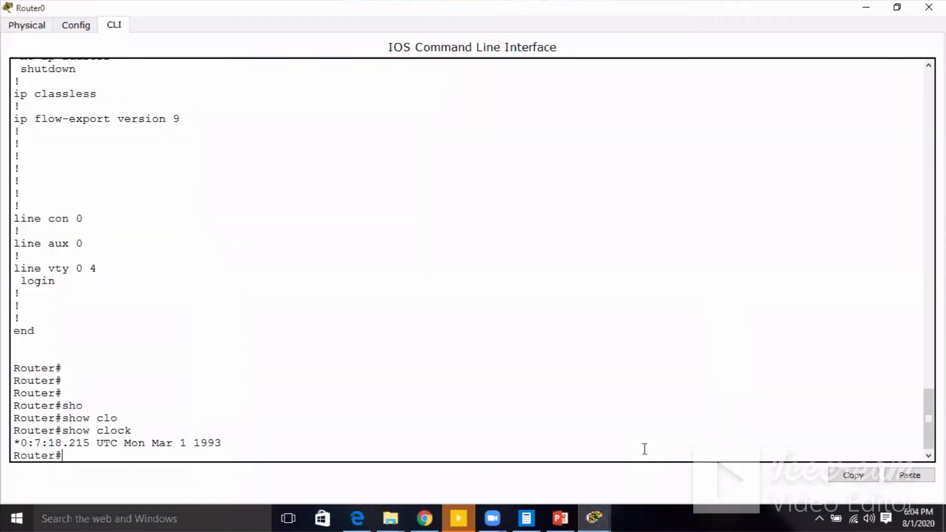
{"action": "type", "text": "o"}
{"action": "key", "text": "Tab"}
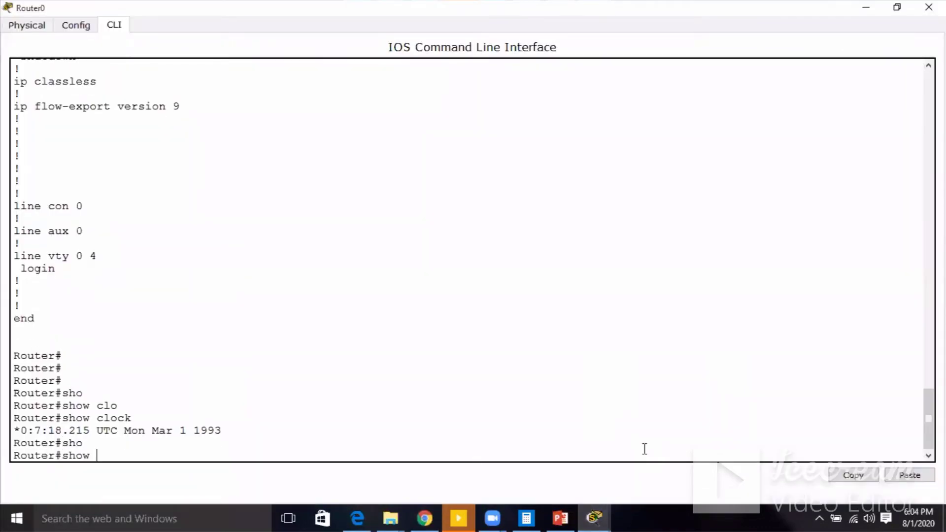
{"action": "type", "text": "use"}
{"action": "key", "text": "Tab"}
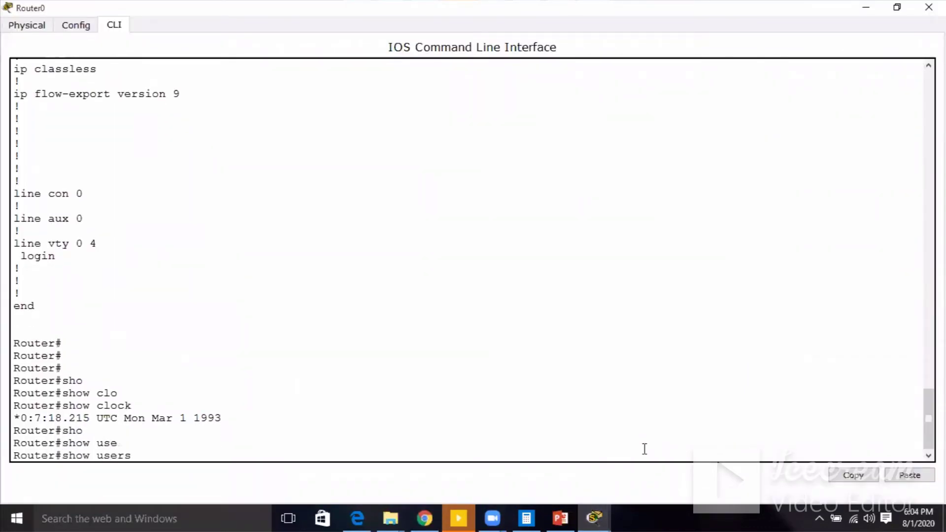
Run show users, listing console line 0 idle 00:00:00, then check the PDF and return
{"action": "key", "text": "Return"}
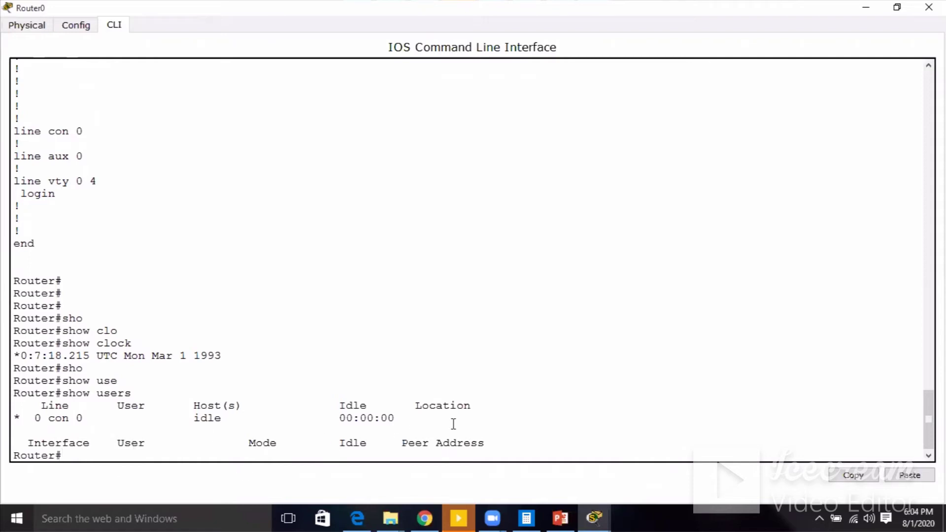
{"action": "key", "text": "alt+Tab"}
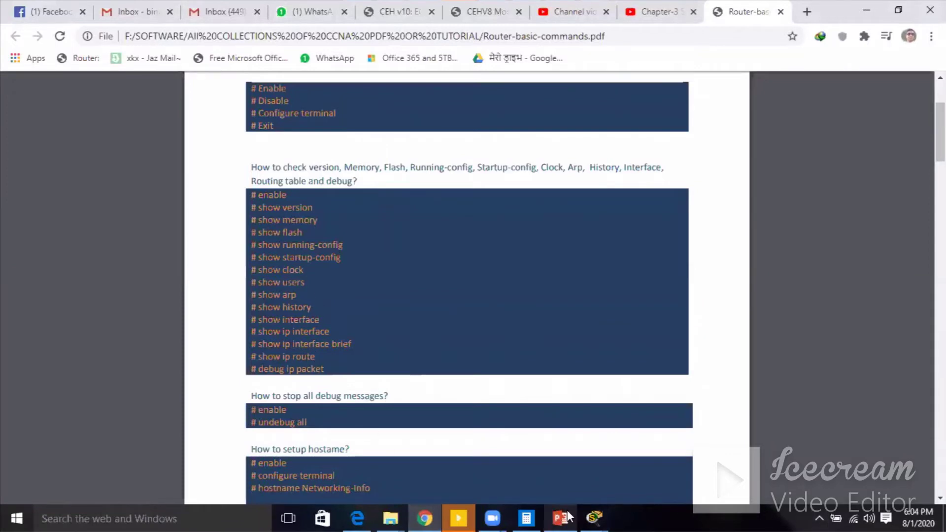
{"action": "left_click", "coordinate": [594, 518]}
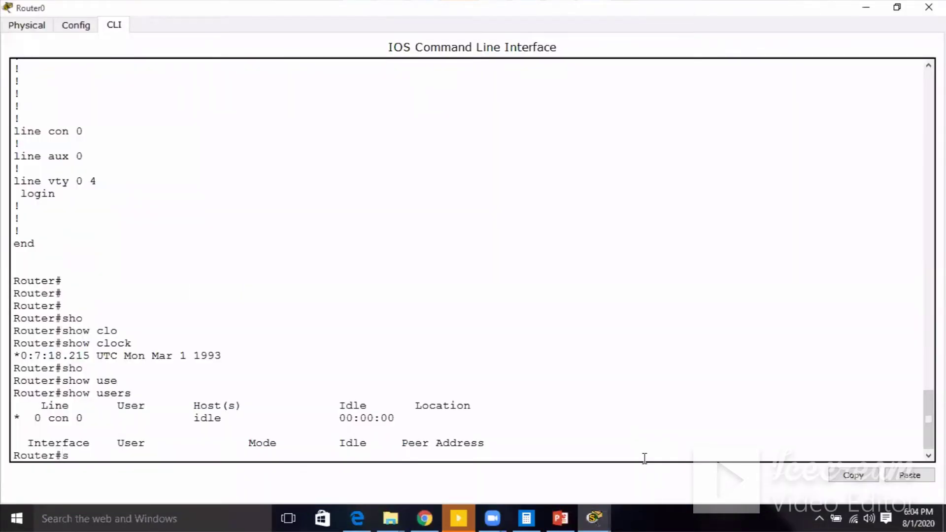
Show Router0's command history, select its lines, then bring up PowerPoint slide 15 on passwords
{"action": "key", "text": "Tab"}
{"action": "type", "text": "hi"}
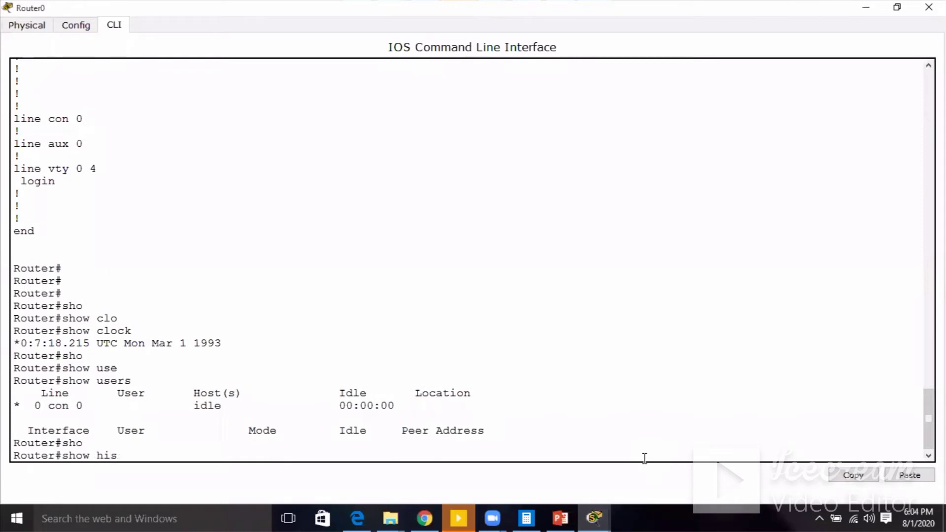
{"action": "type", "text": "s"}
{"action": "key", "text": "Tab"}
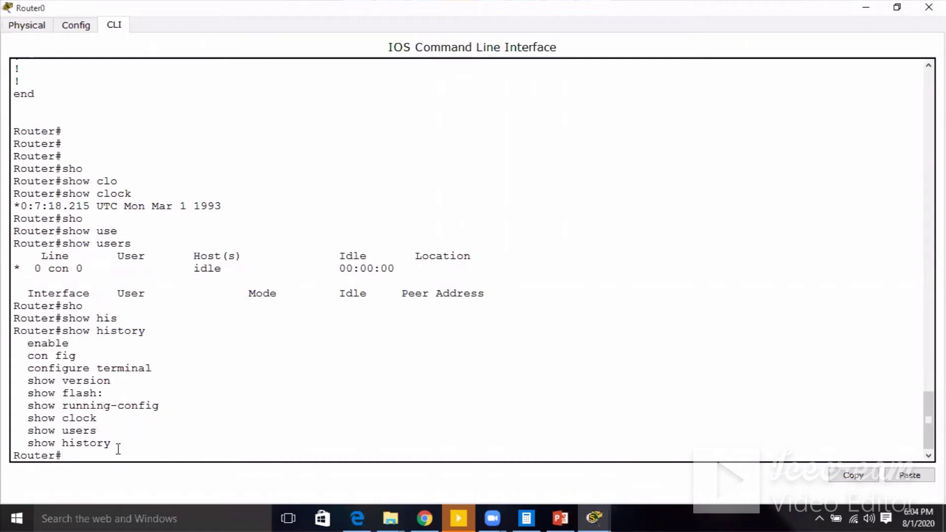
{"action": "left_click_drag", "start_coordinate": [111, 435], "coordinate": [20, 344]}
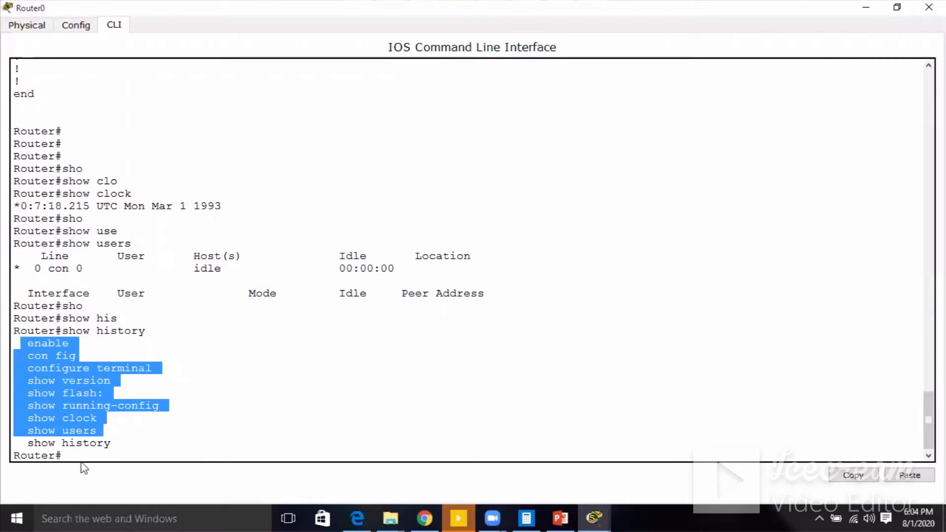
{"action": "left_click_drag", "start_coordinate": [120, 439], "coordinate": [30, 348]}
{"action": "left_click", "coordinate": [148, 394]}
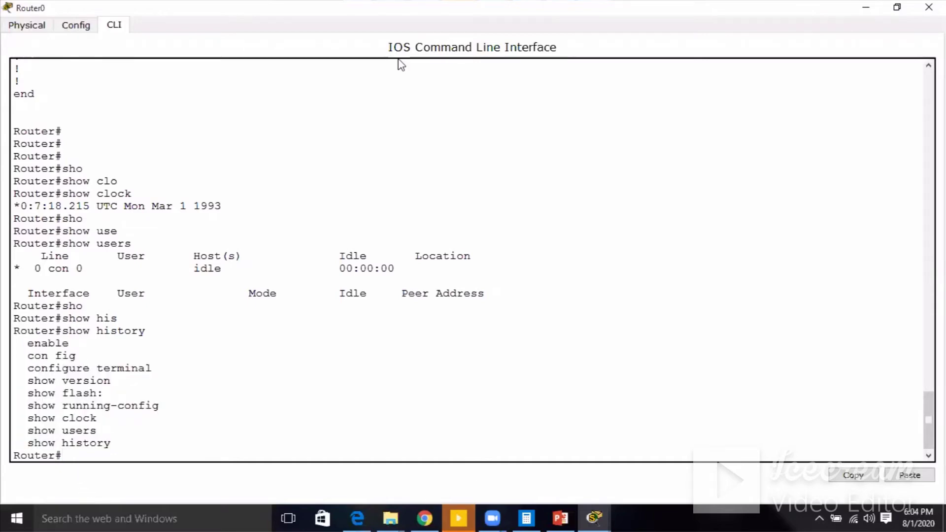
{"action": "left_click", "coordinate": [560, 518]}
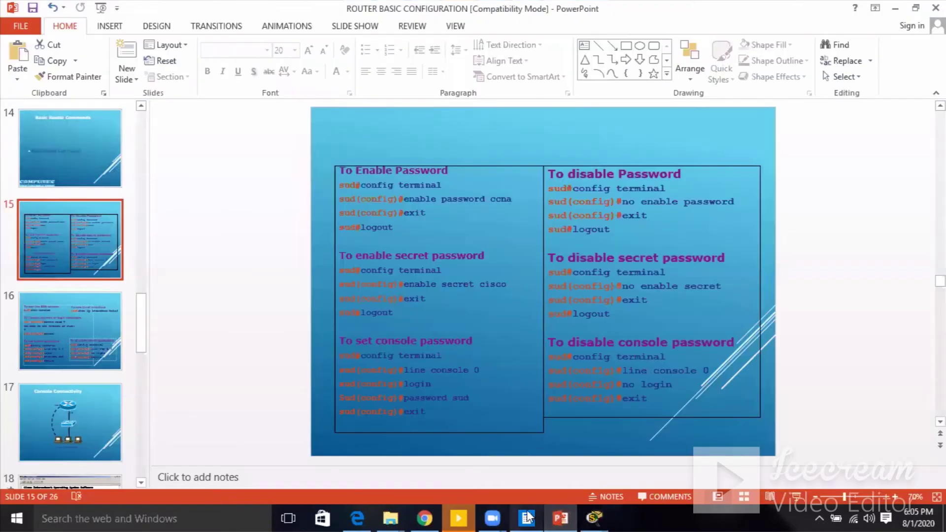
Leave the password slide and bring up the router commands PDF in Chrome
{"action": "left_click", "coordinate": [596, 517]}
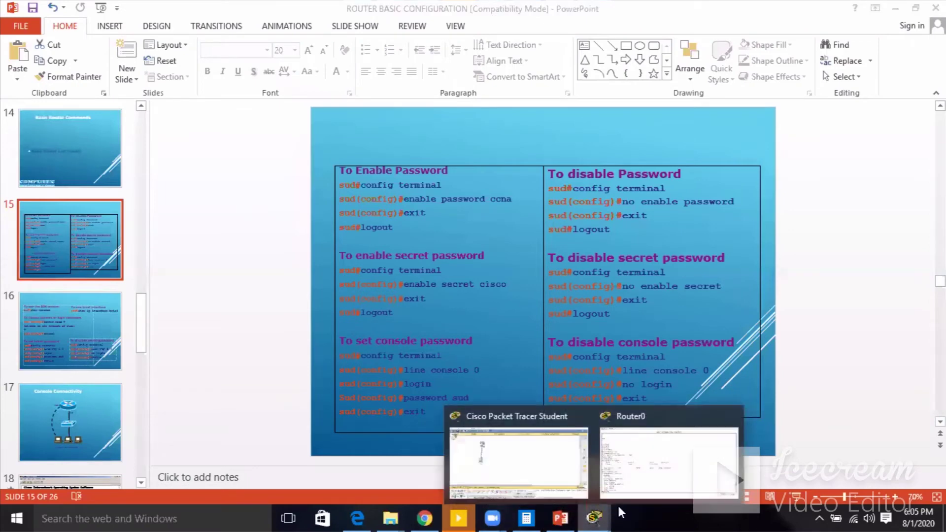
{"action": "left_click", "coordinate": [425, 518]}
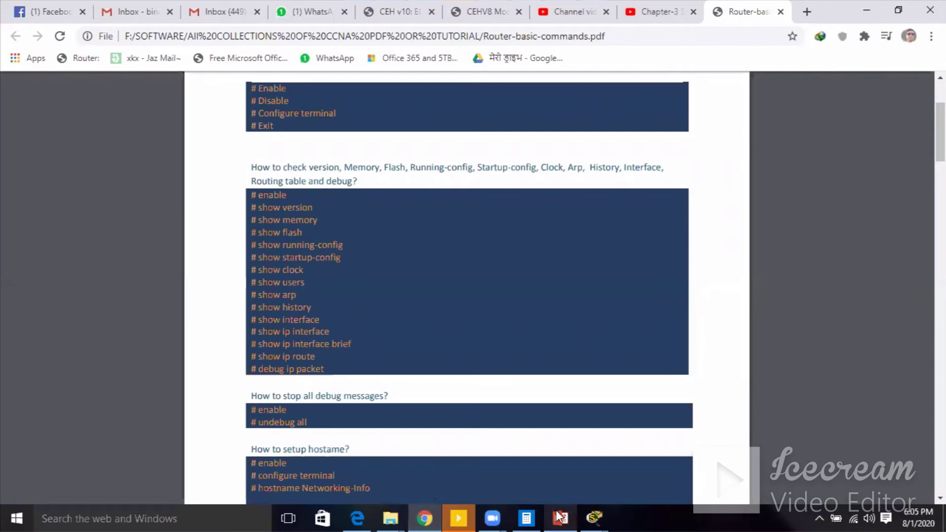
Run show interfaces on Router0 using Tab completion
{"action": "mouse_move", "coordinate": [594, 515]}
{"action": "left_click", "coordinate": [650, 454]}
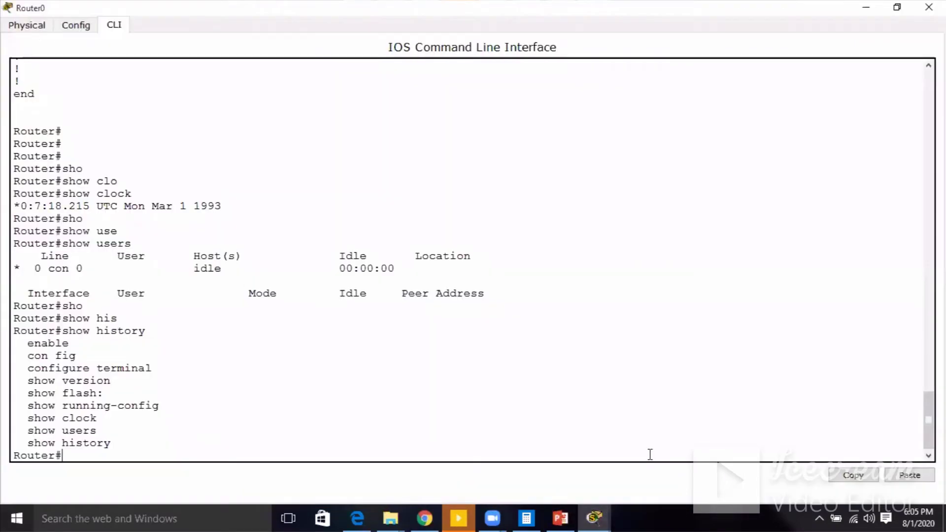
{"action": "type", "text": "sho"}
{"action": "key", "text": "Tab"}
{"action": "type", "text": "i"}
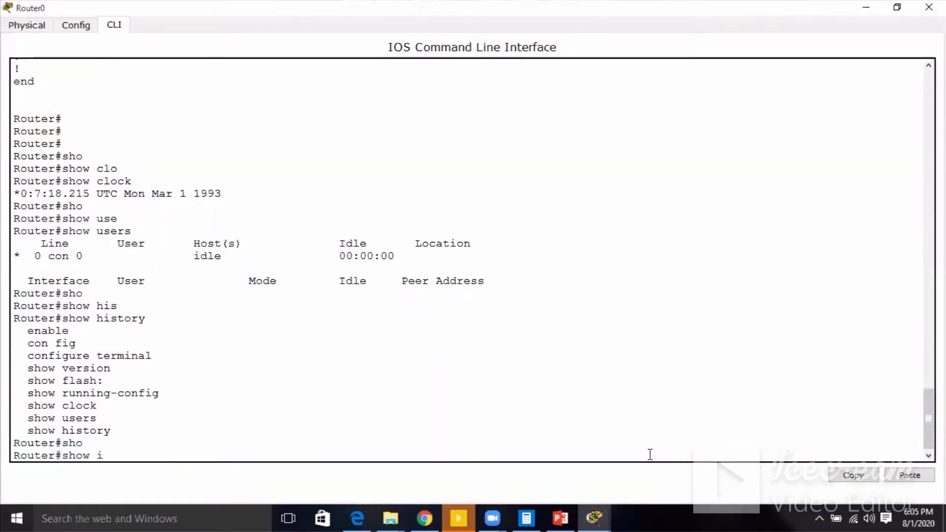
{"action": "type", "text": "nter"}
{"action": "key", "text": "Tab"}
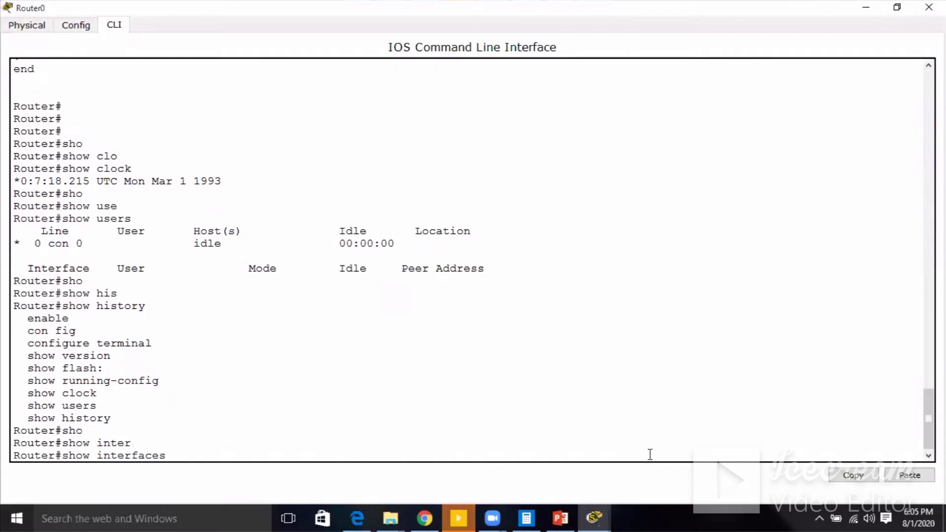
{"action": "key", "text": "Return"}
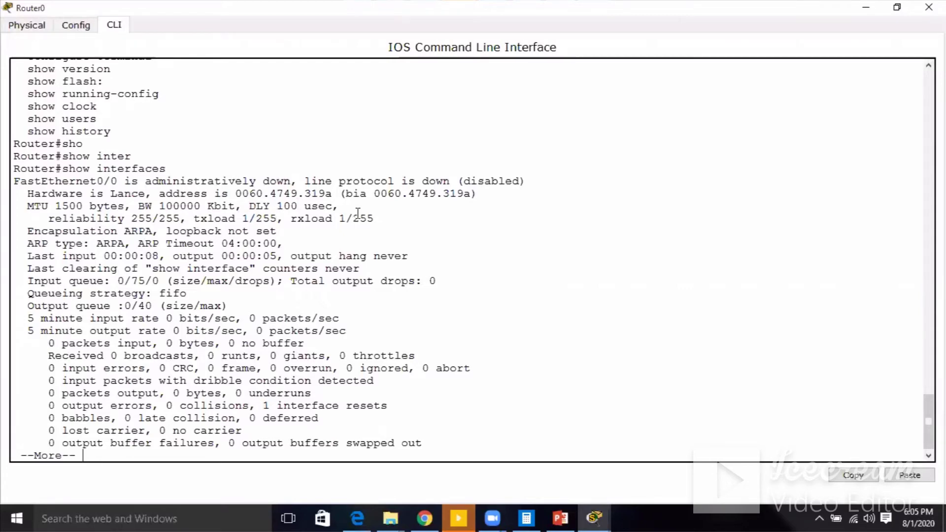
Page through the FastEthernet0/0 and Serial interface output, then recall show interfaces
{"action": "key", "text": "Return"}
{"action": "key", "text": "Return"}
{"action": "key", "text": "Return"}
{"action": "key", "text": "Return"}
{"action": "key", "text": "Return"}
{"action": "key", "text": "Return"}
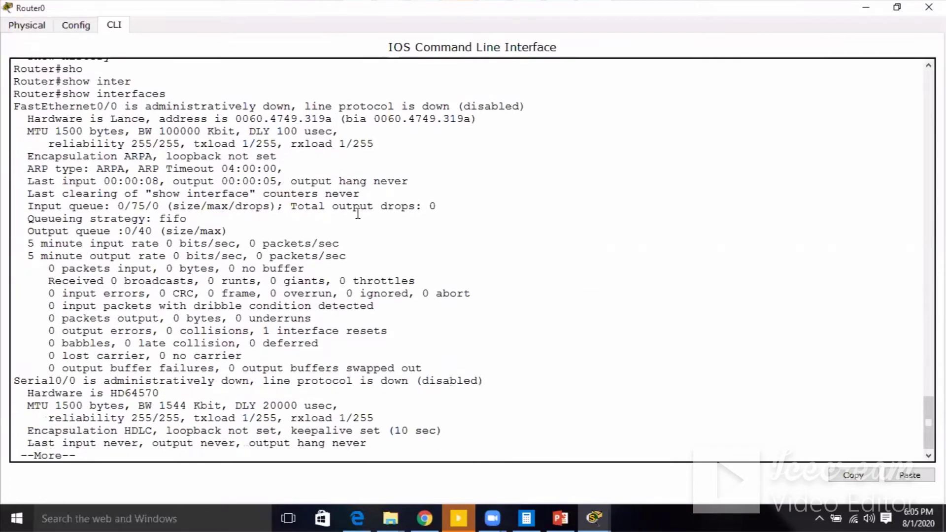
{"action": "key", "text": "Return"}
{"action": "key", "text": "Return"}
{"action": "key", "text": "Return"}
{"action": "key", "text": "Return"}
{"action": "key", "text": "Return"}
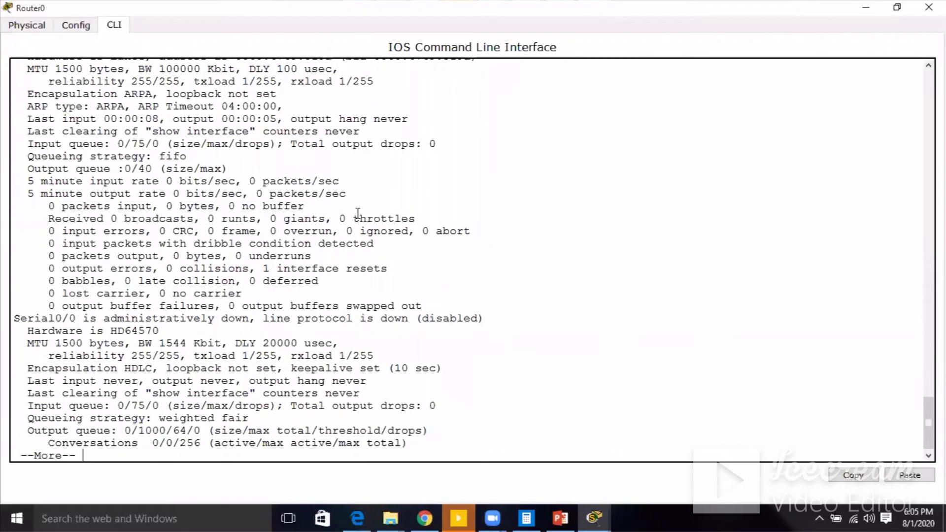
{"action": "key", "text": "Return"}
{"action": "key", "text": "Return"}
{"action": "key", "text": "Return"}
{"action": "key", "text": "Return"}
{"action": "key", "text": "Return"}
{"action": "key", "text": "Return"}
{"action": "key", "text": "Return"}
{"action": "key", "text": "Return"}
{"action": "key", "text": "Return"}
{"action": "key", "text": "Return"}
{"action": "key", "text": "Return"}
{"action": "key", "text": "Return"}
{"action": "key", "text": "Return"}
{"action": "key", "text": "Return"}
{"action": "key", "text": "Return"}
{"action": "key", "text": "Return"}
{"action": "key", "text": "Return"}
{"action": "key", "text": "Return"}
{"action": "key", "text": "Return"}
{"action": "key", "text": "Return"}
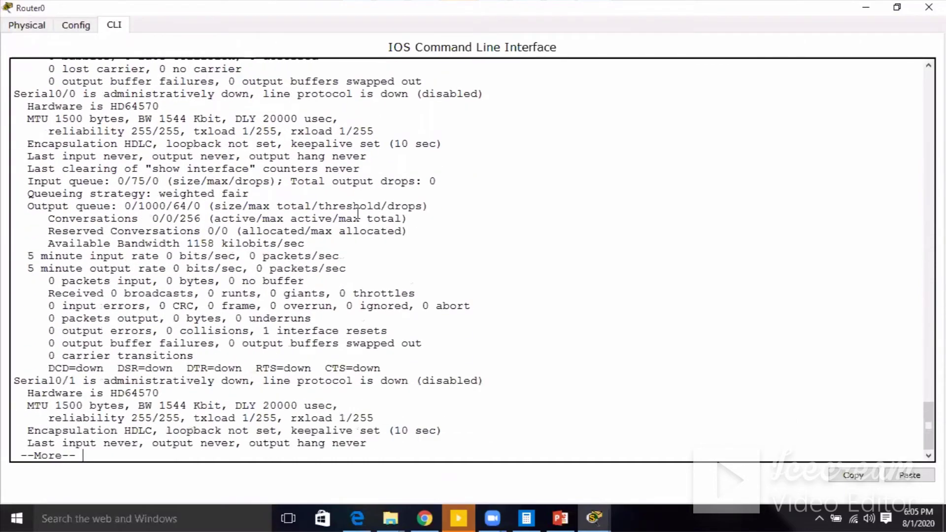
{"action": "key", "text": "Return"}
{"action": "key", "text": "Return"}
{"action": "key", "text": "Return"}
{"action": "key", "text": "Return"}
{"action": "key", "text": "Return"}
{"action": "key", "text": "Return"}
{"action": "key", "text": "Return"}
{"action": "key", "text": "Return"}
{"action": "key", "text": "Return"}
{"action": "key", "text": "Return"}
{"action": "key", "text": "Return"}
{"action": "key", "text": "Return"}
{"action": "key", "text": "Return"}
{"action": "key", "text": "Return"}
{"action": "key", "text": "Return"}
{"action": "key", "text": "Return"}
{"action": "key", "text": "Return"}
{"action": "key", "text": "Return"}
{"action": "key", "text": "Return"}
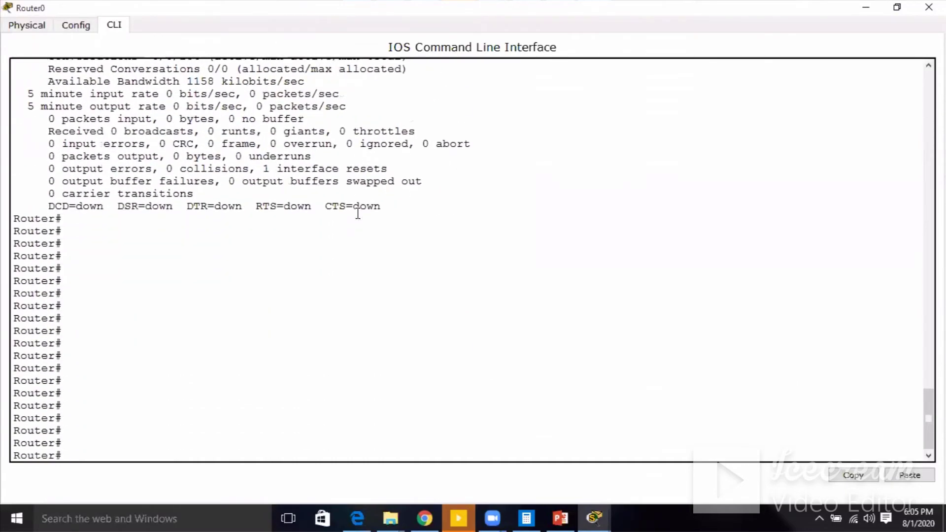
{"action": "key", "text": "Up"}
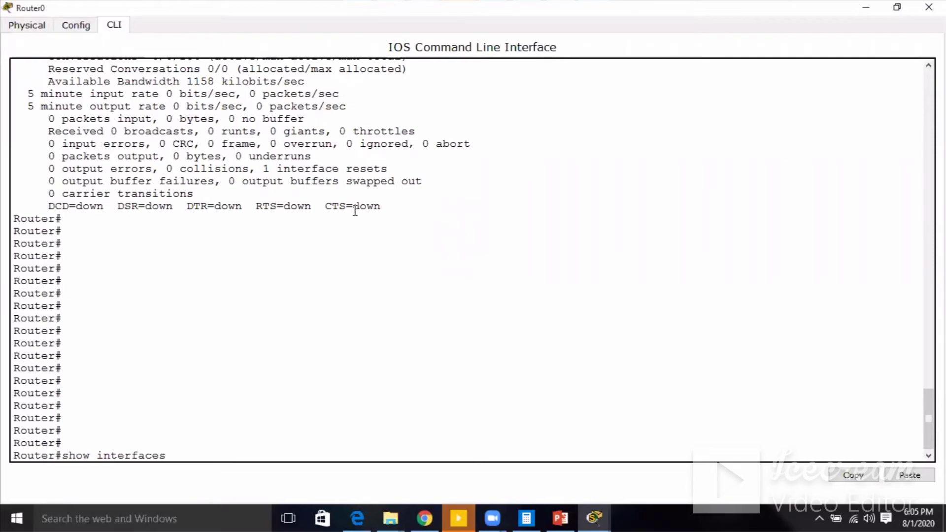
Review the FastEthernet0/0 output, erase the recalled command, and bring up the commands PDF
{"action": "scroll", "coordinate": [355, 197], "scroll_direction": "up", "scroll_amount": 8}
{"action": "scroll", "coordinate": [354, 167], "scroll_direction": "up", "scroll_amount": 12}
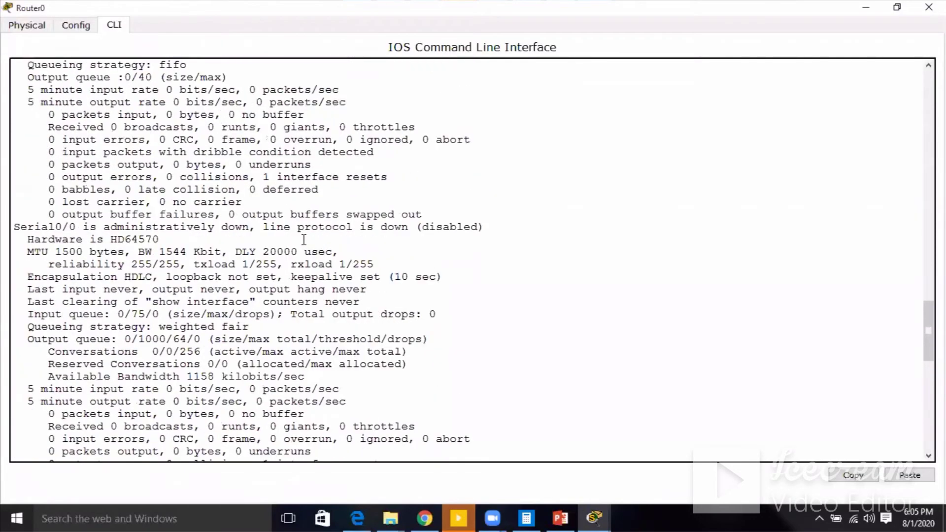
{"action": "scroll", "coordinate": [295, 245], "scroll_direction": "up", "scroll_amount": 5}
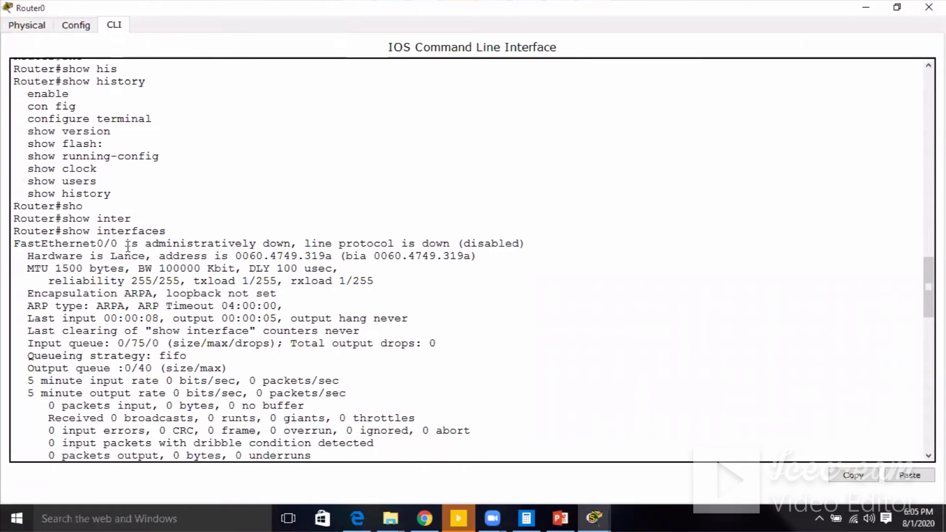
{"action": "left_click_drag", "start_coordinate": [125, 244], "coordinate": [70, 243]}
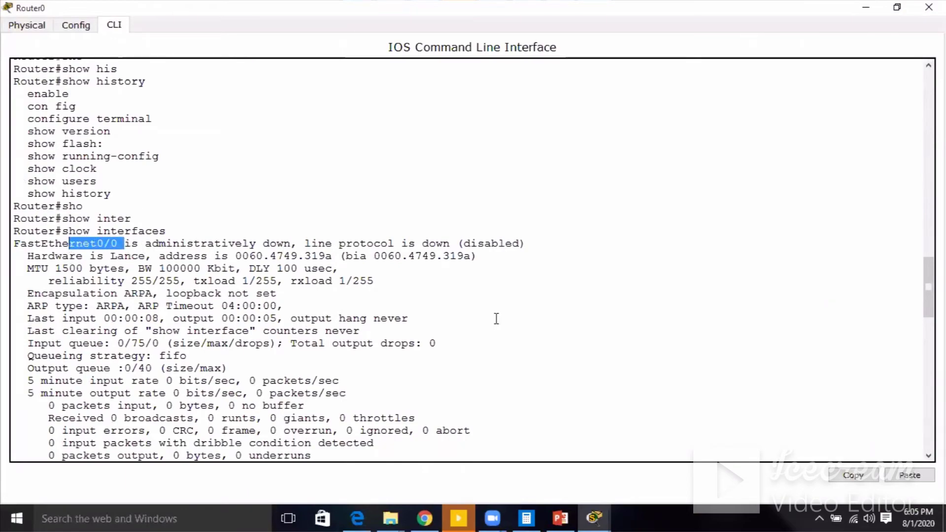
{"action": "scroll", "coordinate": [492, 318], "scroll_direction": "down", "scroll_amount": 15}
{"action": "scroll", "coordinate": [478, 311], "scroll_direction": "down", "scroll_amount": 12}
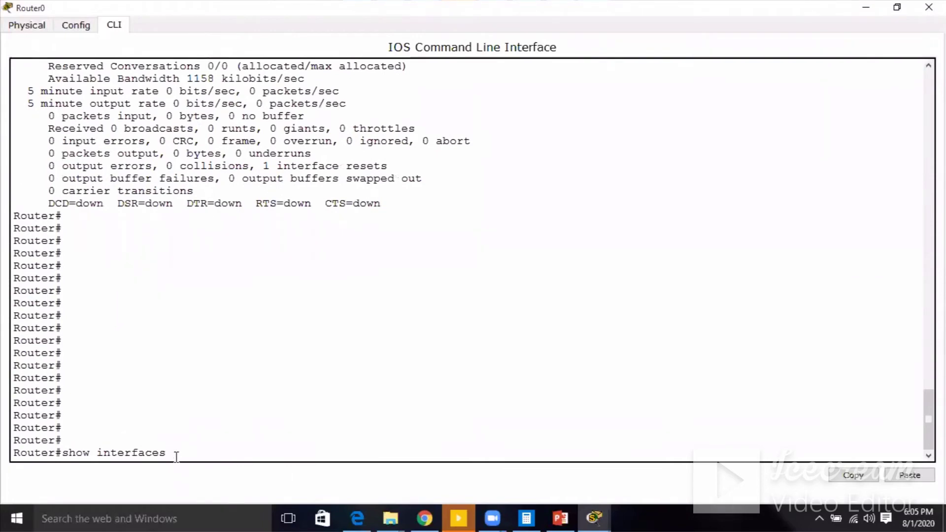
{"action": "key", "text": "BackSpace"}
{"action": "key", "text": "BackSpace"}
{"action": "key", "text": "BackSpace"}
{"action": "key", "text": "BackSpace"}
{"action": "key", "text": "BackSpace"}
{"action": "key", "text": "BackSpace"}
{"action": "key", "text": "BackSpace"}
{"action": "key", "text": "BackSpace"}
{"action": "key", "text": "BackSpace"}
{"action": "key", "text": "BackSpace"}
{"action": "key", "text": "BackSpace"}
{"action": "key", "text": "BackSpace"}
{"action": "key", "text": "BackSpace"}
{"action": "key", "text": "BackSpace"}
{"action": "key", "text": "BackSpace"}
{"action": "key", "text": "BackSpace"}
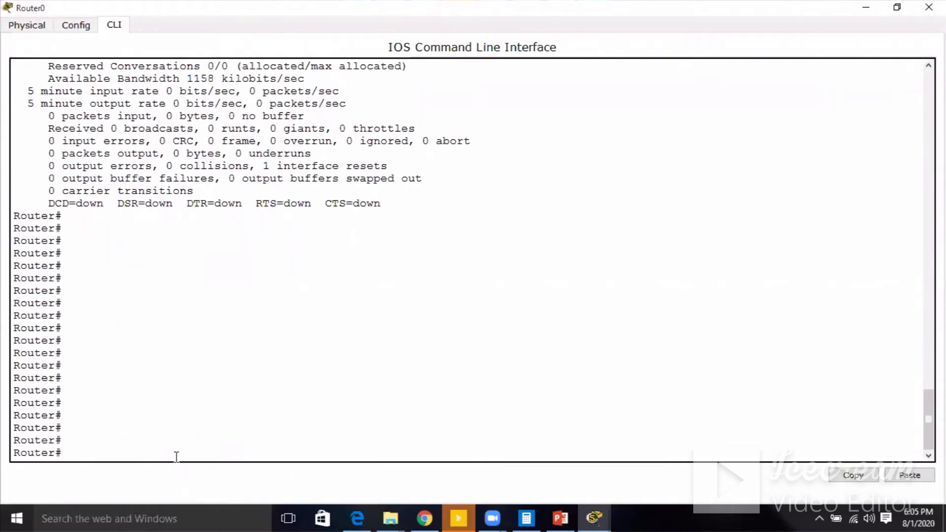
{"action": "left_click", "coordinate": [424, 518]}
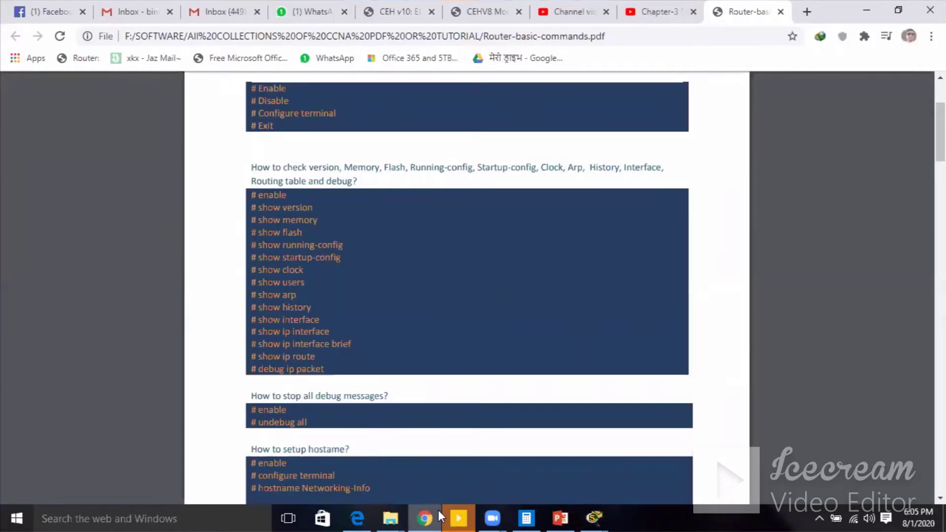
At Router0's prompt, enter show interfaces and try completing a brief option with bri and brie
{"action": "left_click", "coordinate": [436, 513]}
{"action": "type", "text": "sho"}
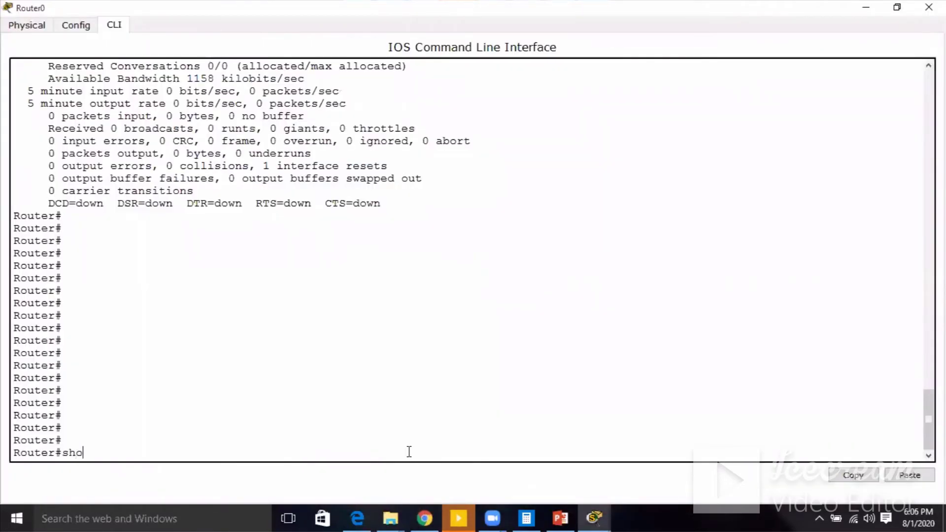
{"action": "key", "text": "Tab"}
{"action": "type", "text": "inte"}
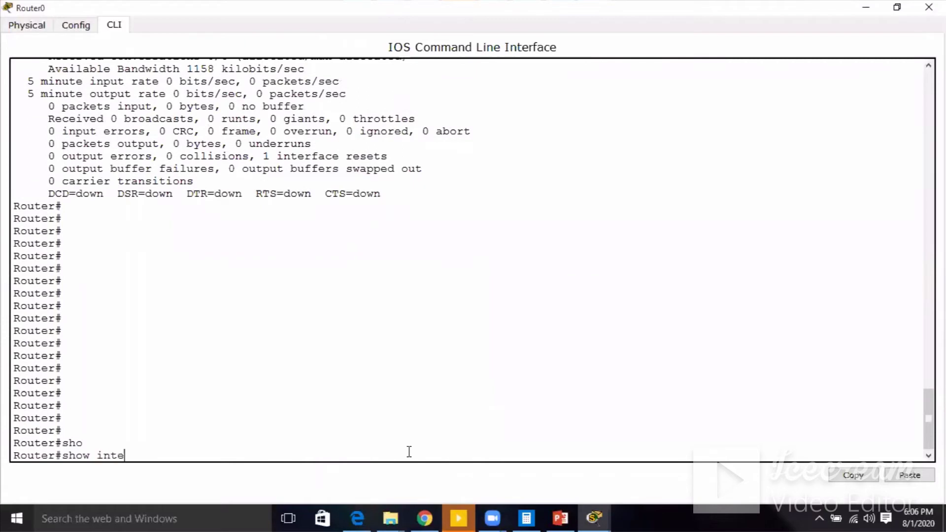
{"action": "type", "text": "rfa"}
{"action": "key", "text": "Tab"}
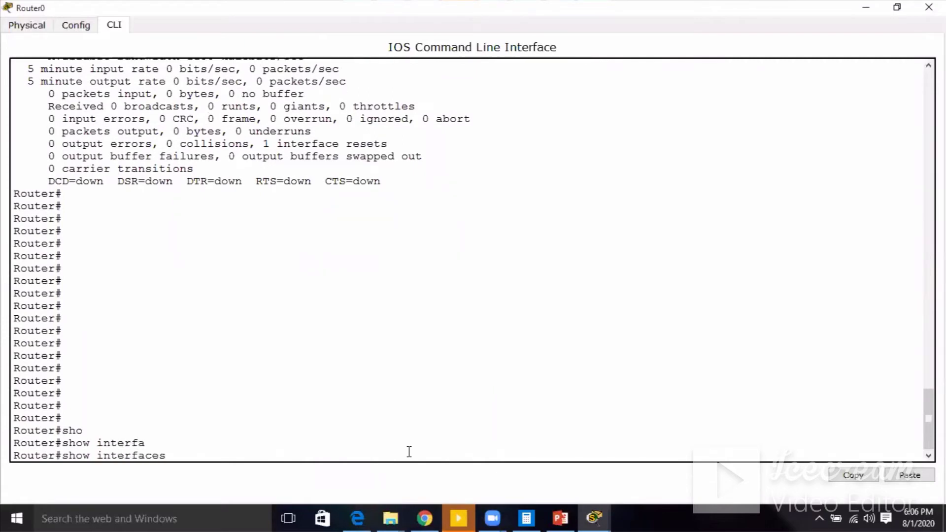
{"action": "type", "text": "bri"}
{"action": "key", "text": "Tab"}
{"action": "type", "text": "e"}
{"action": "key", "text": "Tab"}
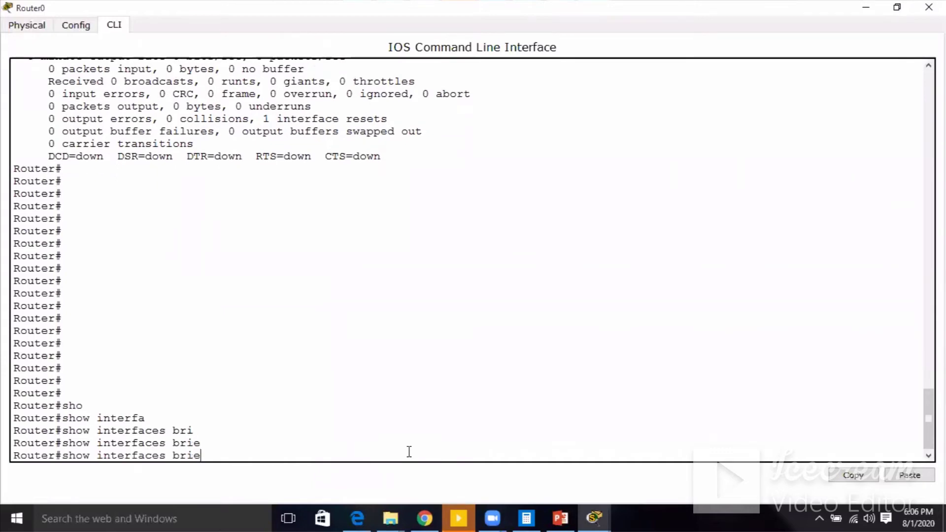
Retry the brie completion, then trim the line back to show interfaces
{"action": "key", "text": "BackSpace"}
{"action": "key", "text": "BackSpace"}
{"action": "key", "text": "BackSpace"}
{"action": "type", "text": "rie"}
{"action": "key", "text": "Tab"}
{"action": "key", "text": "Tab"}
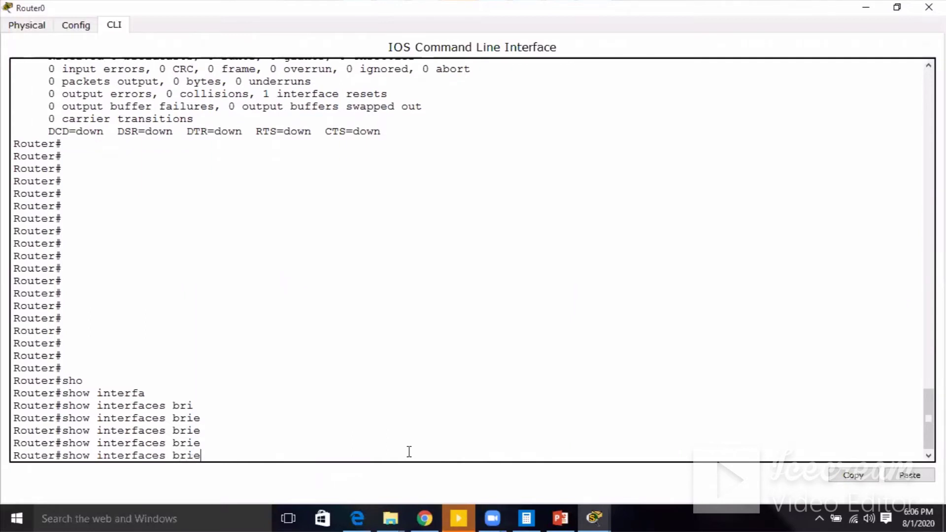
{"action": "key", "text": "BackSpace"}
{"action": "key", "text": "BackSpace"}
{"action": "key", "text": "BackSpace"}
{"action": "key", "text": "BackSpace"}
{"action": "key", "text": "BackSpace"}
{"action": "key", "text": "BackSpace"}
{"action": "key", "text": "Tab"}
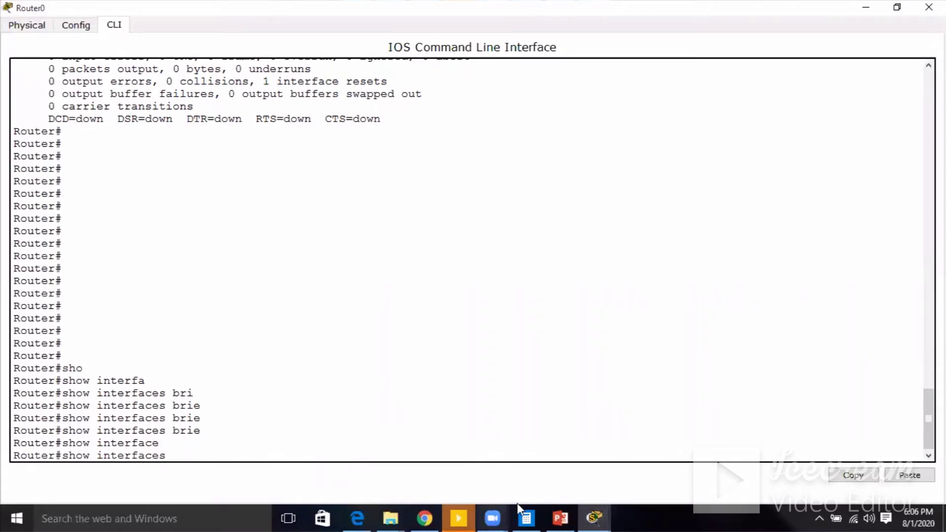
Check the command list in the Chrome PDF and return to Router0's CLI
{"action": "left_click", "coordinate": [424, 517]}
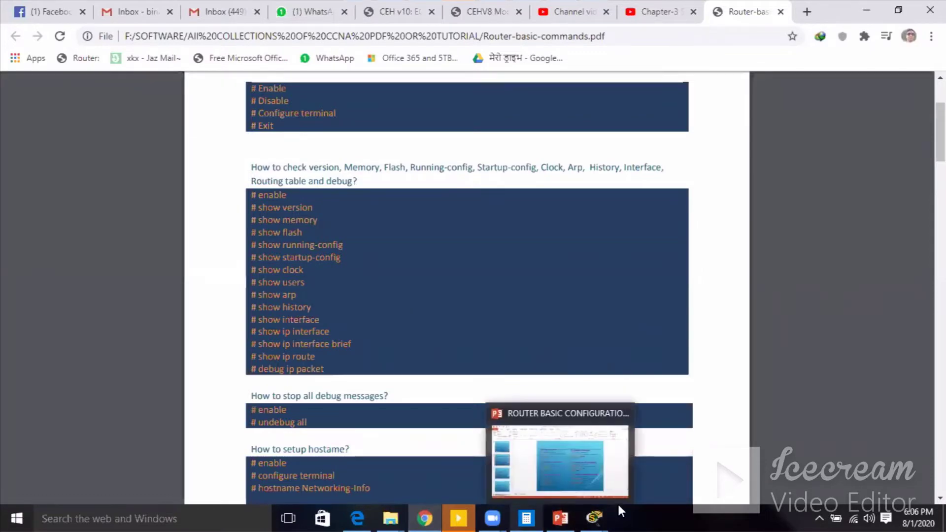
{"action": "mouse_move", "coordinate": [598, 512]}
{"action": "left_click", "coordinate": [679, 437]}
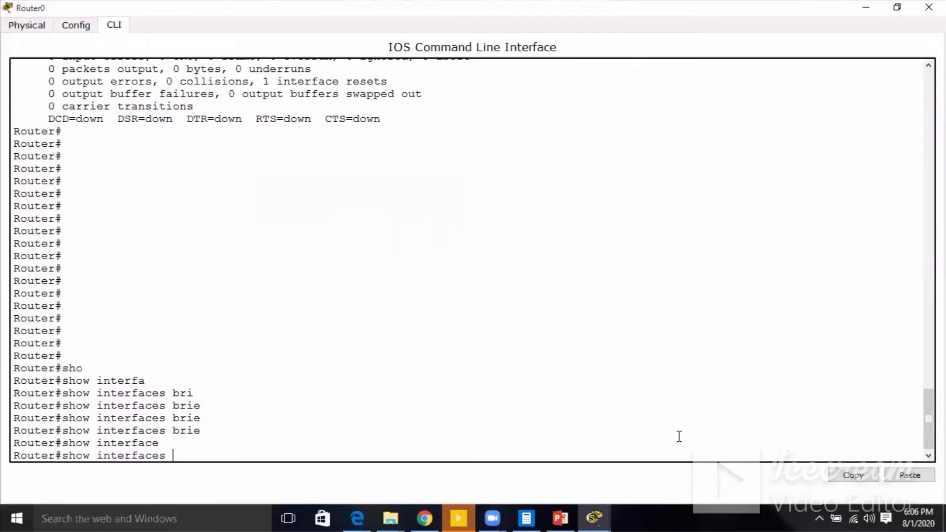
Try completing bri, brie, brei and br after show interfaces, then clear the line
{"action": "type", "text": "bri"}
{"action": "key", "text": "Tab"}
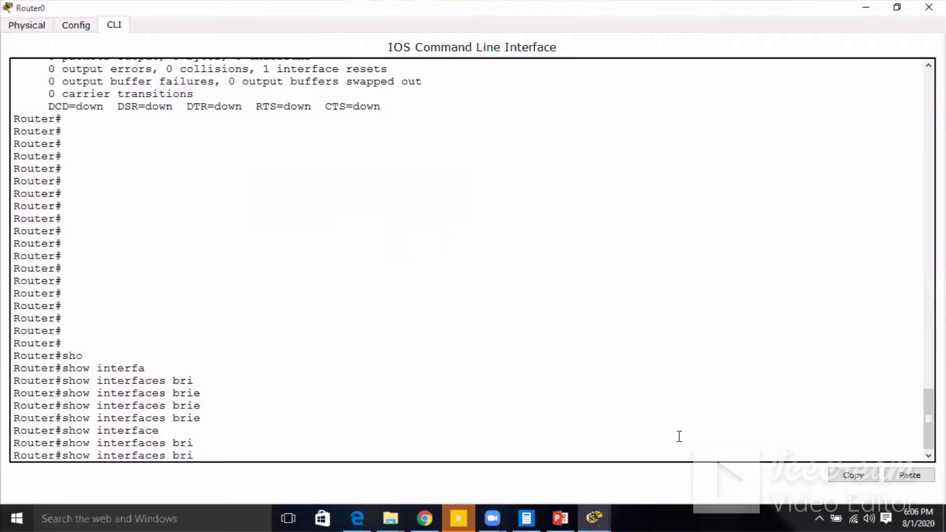
{"action": "type", "text": "e"}
{"action": "key", "text": "Tab"}
{"action": "key", "text": "Tab"}
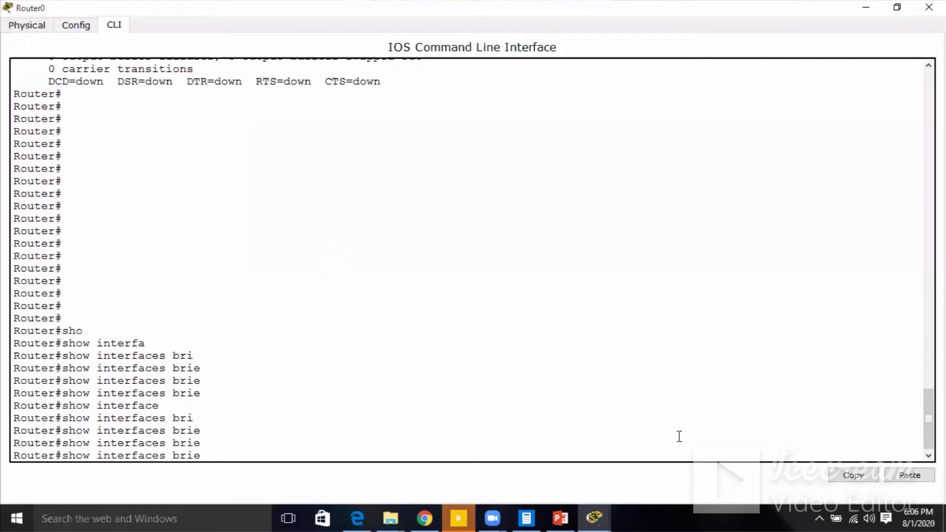
{"action": "key", "text": "BackSpace"}
{"action": "key", "text": "BackSpace"}
{"action": "type", "text": "ei"}
{"action": "key", "text": "Tab"}
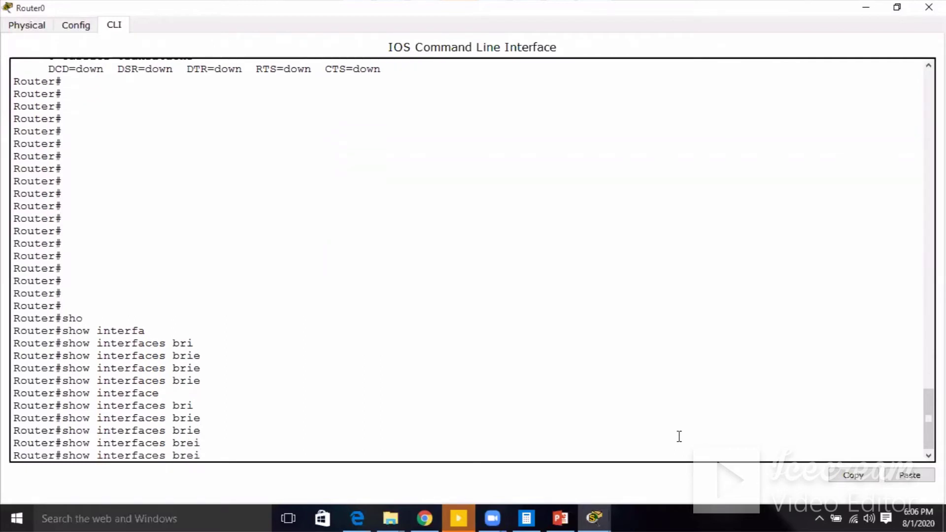
{"action": "key", "text": "BackSpace"}
{"action": "key", "text": "BackSpace"}
{"action": "type", "text": "i"}
{"action": "key", "text": "Tab"}
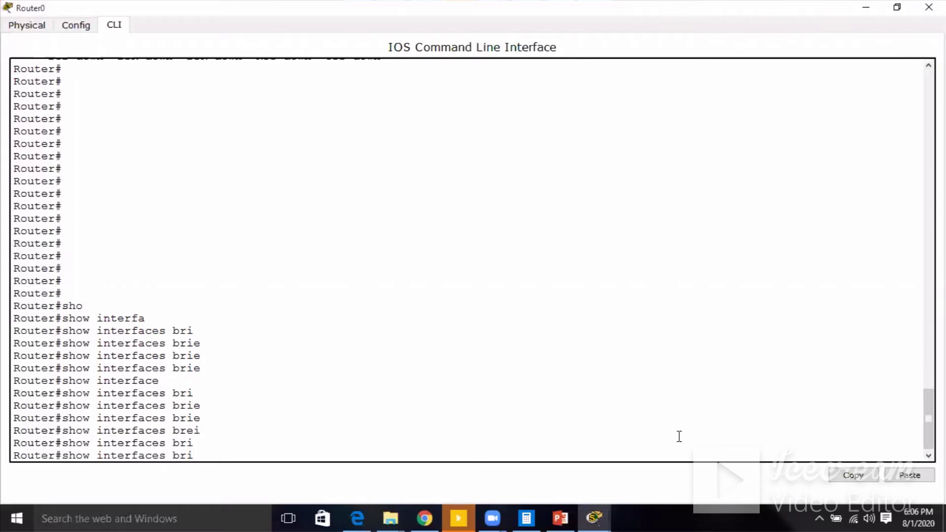
{"action": "key", "text": "BackSpace"}
{"action": "key", "text": "BackSpace"}
{"action": "type", "text": "br"}
{"action": "key", "text": "Tab"}
{"action": "key", "text": "Tab"}
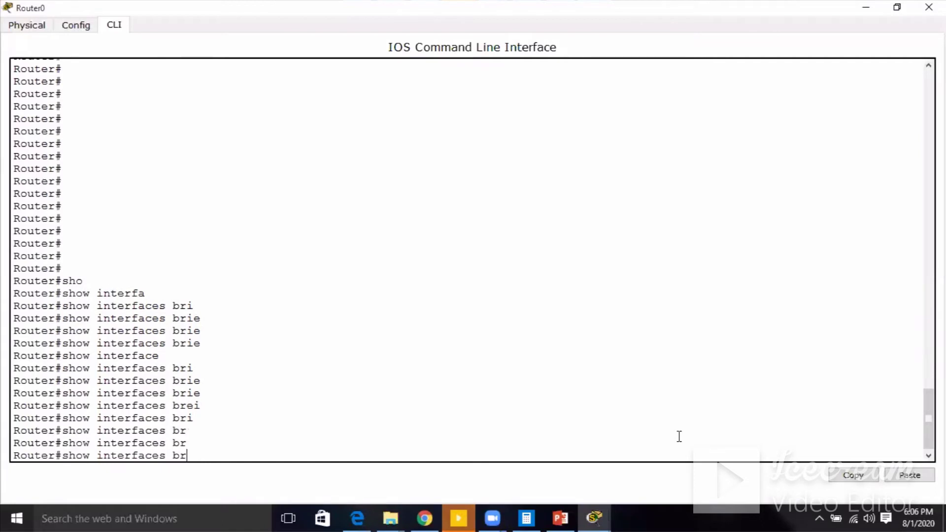
{"action": "key", "text": "BackSpace"}
{"action": "key", "text": "BackSpace"}
{"action": "key", "text": "BackSpace"}
{"action": "key", "text": "BackSpace"}
{"action": "key", "text": "BackSpace"}
{"action": "key", "text": "BackSpace"}
{"action": "key", "text": "BackSpace"}
{"action": "key", "text": "BackSpace"}
{"action": "key", "text": "BackSpace"}
{"action": "key", "text": "BackSpace"}
{"action": "key", "text": "BackSpace"}
{"action": "key", "text": "BackSpace"}
{"action": "key", "text": "BackSpace"}
{"action": "key", "text": "BackSpace"}
{"action": "key", "text": "BackSpace"}
{"action": "key", "text": "BackSpace"}
{"action": "key", "text": "BackSpace"}
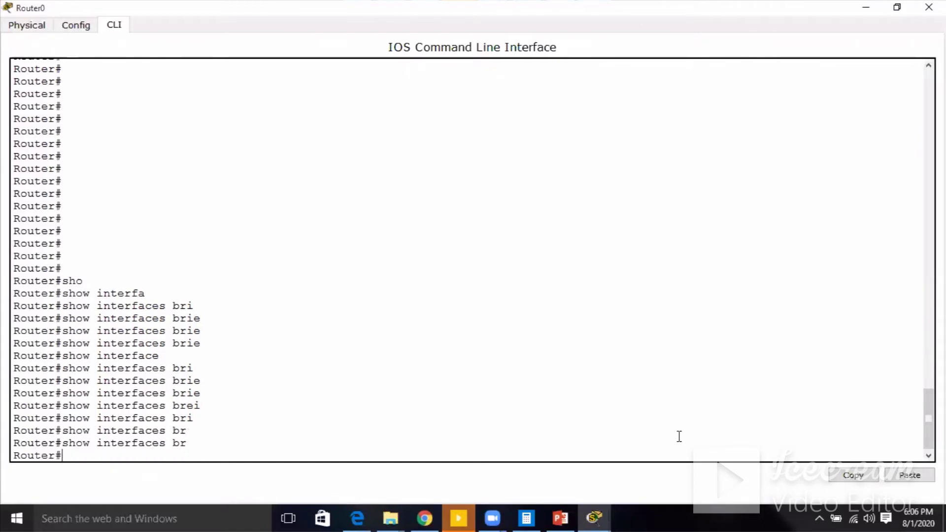
Retype show interfaces bri, fail to complete it, and clear the prompt again
{"action": "type", "text": "sho"}
{"action": "key", "text": "Tab"}
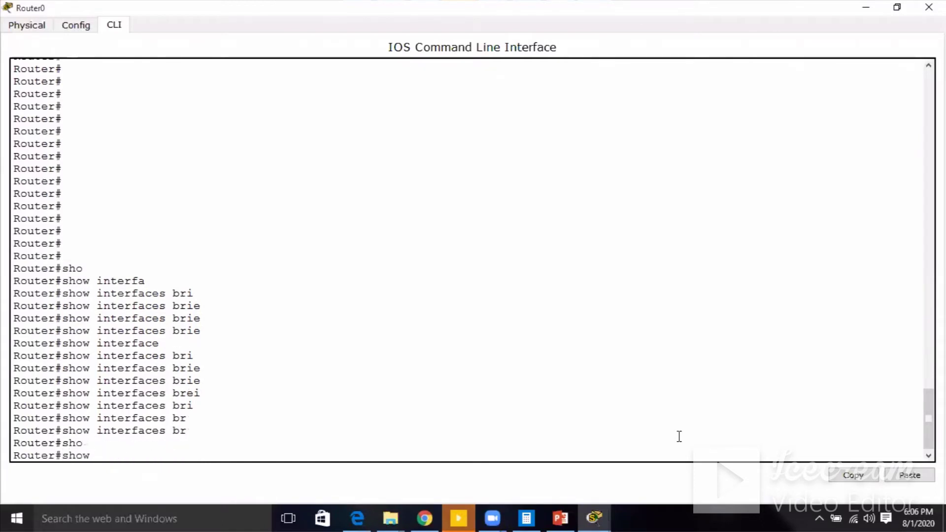
{"action": "type", "text": "inter"}
{"action": "key", "text": "Tab"}
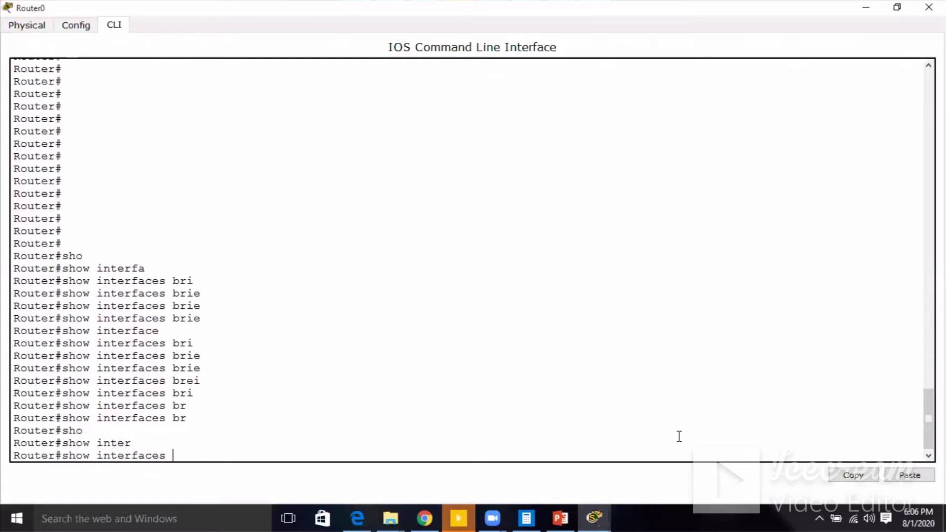
{"action": "type", "text": "bri"}
{"action": "key", "text": "Tab"}
{"action": "key", "text": "Tab"}
{"action": "key", "text": "Tab"}
{"action": "key", "text": "Tab"}
{"action": "key", "text": "Tab"}
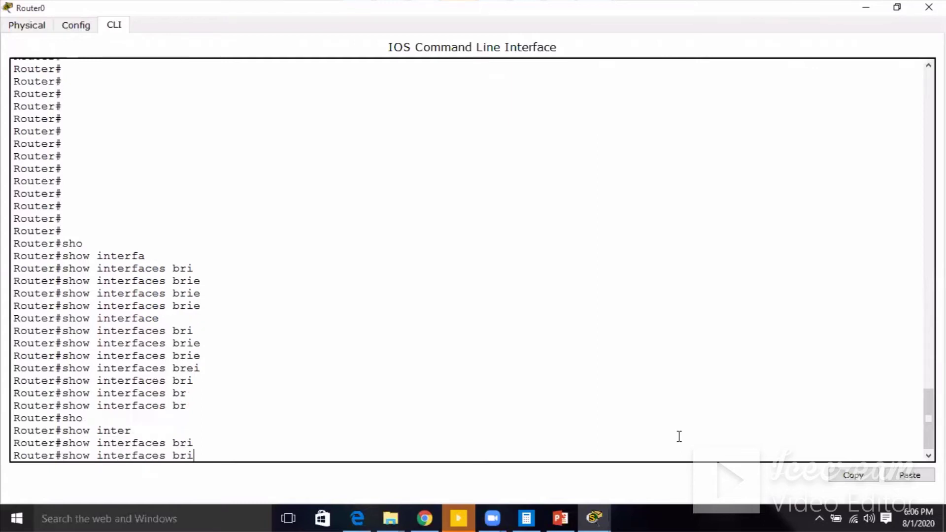
{"action": "key", "text": "Tab"}
{"action": "key", "text": "Tab"}
{"action": "key", "text": "Tab"}
{"action": "key", "text": "Tab"}
{"action": "key", "text": "Tab"}
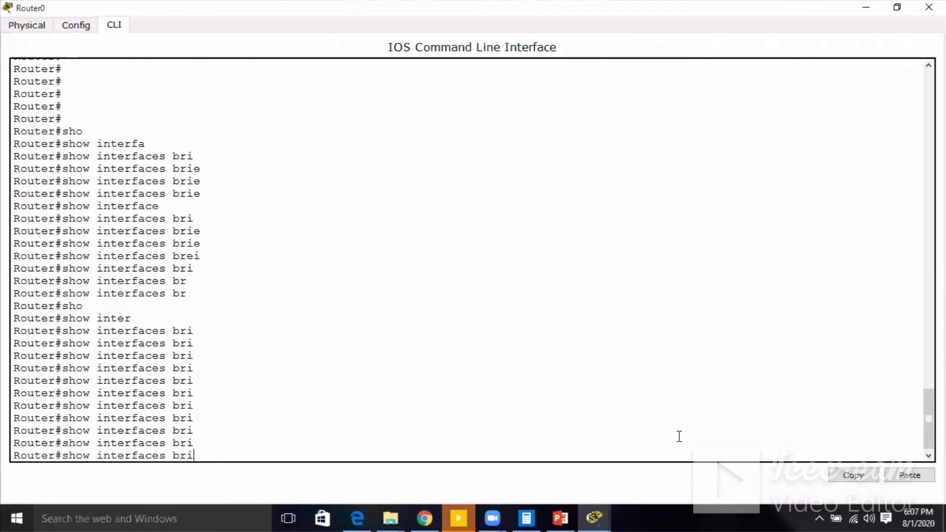
{"action": "key", "text": "BackSpace"}
{"action": "key", "text": "BackSpace"}
{"action": "key", "text": "BackSpace"}
{"action": "key", "text": "BackSpace"}
{"action": "key", "text": "BackSpace"}
{"action": "key", "text": "BackSpace"}
{"action": "key", "text": "BackSpace"}
{"action": "key", "text": "BackSpace"}
{"action": "key", "text": "BackSpace"}
{"action": "key", "text": "BackSpace"}
{"action": "key", "text": "BackSpace"}
{"action": "key", "text": "BackSpace"}
{"action": "key", "text": "BackSpace"}
{"action": "key", "text": "BackSpace"}
{"action": "key", "text": "BackSpace"}
{"action": "key", "text": "BackSpace"}
{"action": "key", "text": "BackSpace"}
{"action": "key", "text": "BackSpace"}
{"action": "key", "text": "BackSpace"}
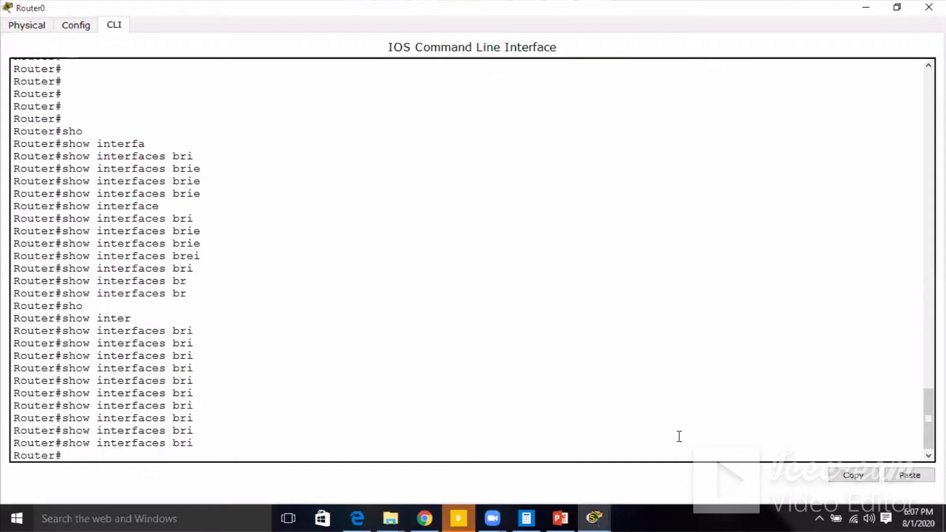
{"action": "type", "text": "confi"}
Enter global configuration mode with configure terminal, then exit back to privileged mode
{"action": "key", "text": "Tab"}
{"action": "type", "text": "ter"}
{"action": "key", "text": "Tab"}
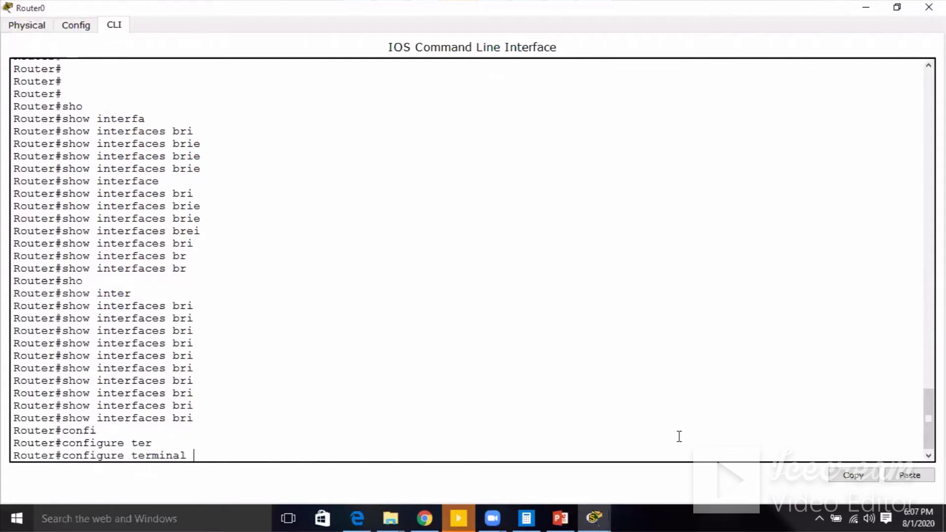
{"action": "key", "text": "Return"}
{"action": "type", "text": "s"}
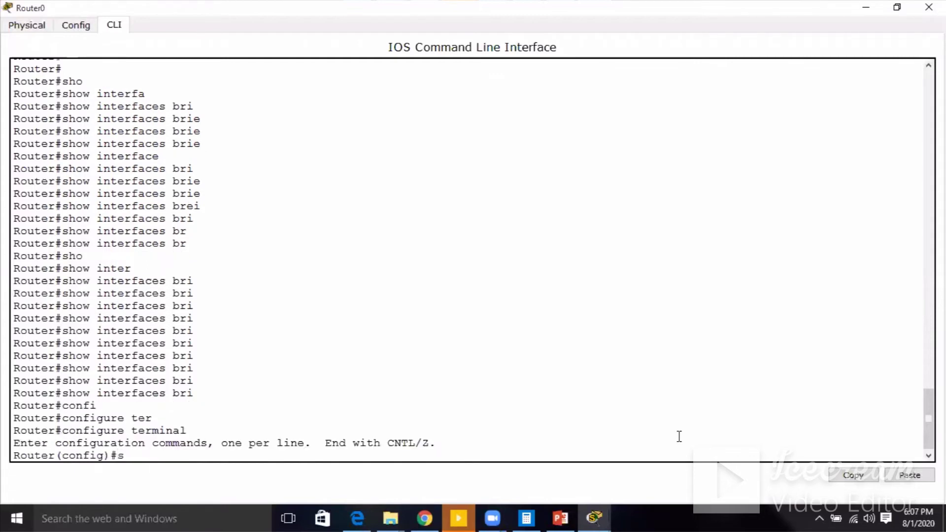
{"action": "type", "text": "ho"}
{"action": "key", "text": "Tab"}
{"action": "key", "text": "Tab"}
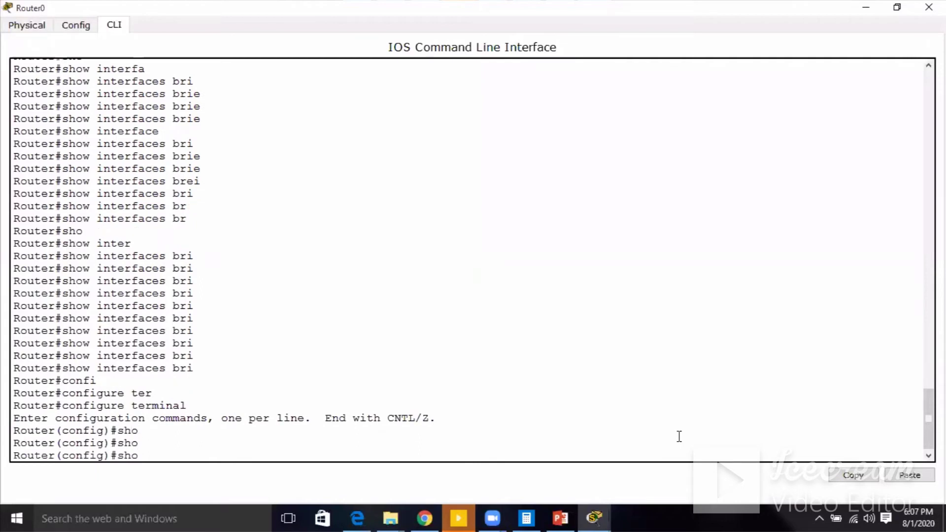
{"action": "key", "text": "BackSpace"}
{"action": "key", "text": "BackSpace"}
{"action": "key", "text": "BackSpace"}
{"action": "type", "text": "exit"}
{"action": "key", "text": "Return"}
{"action": "type", "text": "sho"}
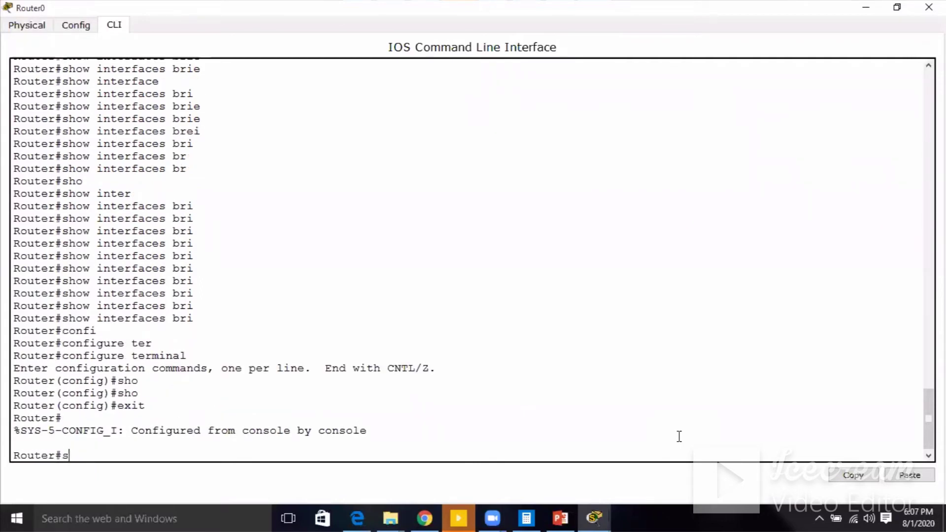
Try show interfaces brie once more, clear it, and exit the console session
{"action": "key", "text": "Tab"}
{"action": "type", "text": "inter"}
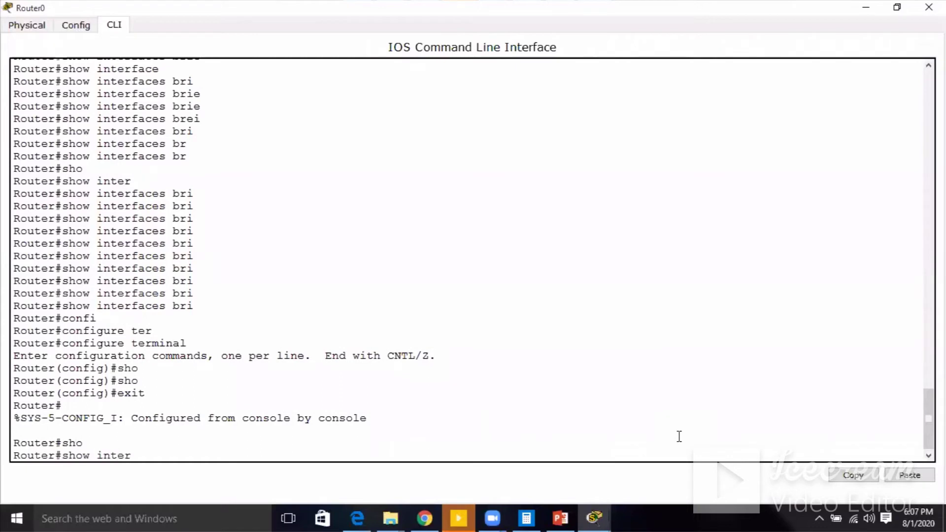
{"action": "key", "text": "Tab"}
{"action": "type", "text": "bri"}
{"action": "key", "text": "Tab"}
{"action": "key", "text": "Tab"}
{"action": "key", "text": "Tab"}
{"action": "key", "text": "Tab"}
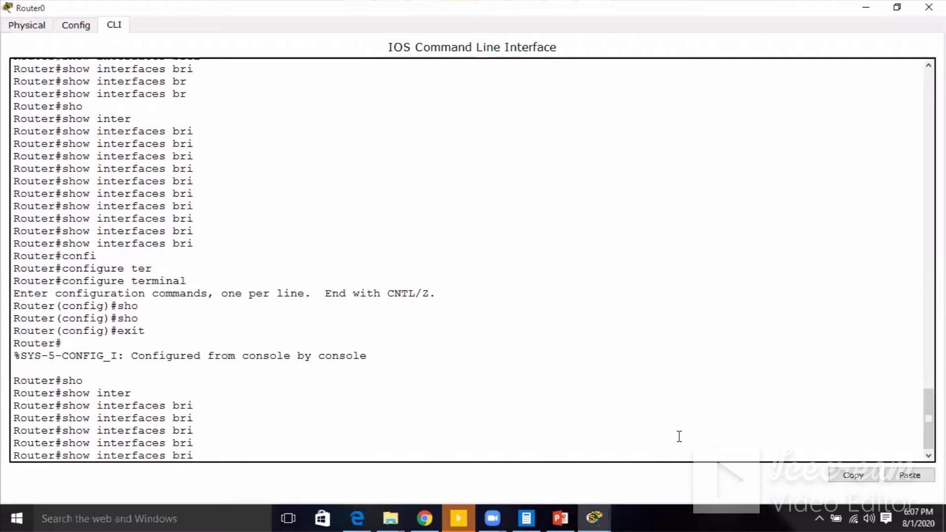
{"action": "key", "text": "BackSpace"}
{"action": "key", "text": "BackSpace"}
{"action": "key", "text": "BackSpace"}
{"action": "type", "text": "brie"}
{"action": "key", "text": "Tab"}
{"action": "key", "text": "BackSpace"}
{"action": "key", "text": "BackSpace"}
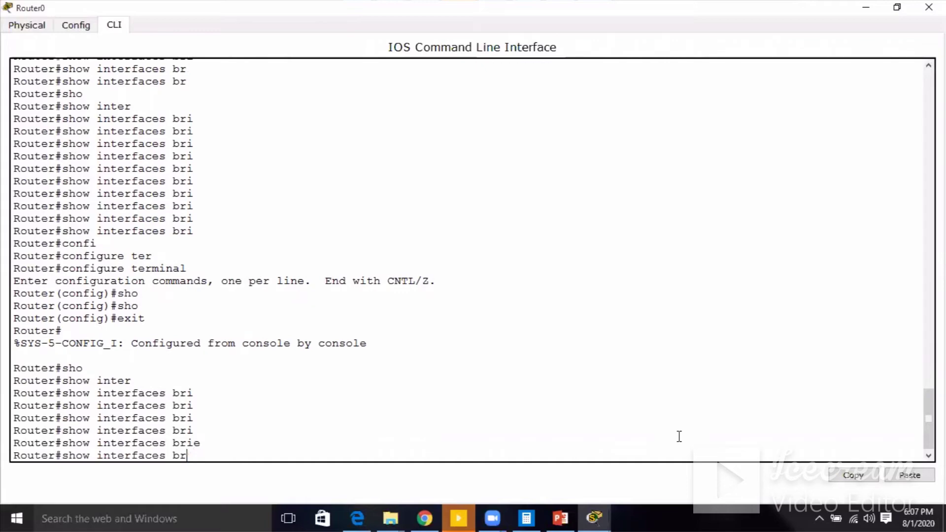
{"action": "key", "text": "BackSpace"}
{"action": "key", "text": "BackSpace"}
{"action": "key", "text": "BackSpace"}
{"action": "key", "text": "BackSpace"}
{"action": "key", "text": "BackSpace"}
{"action": "key", "text": "BackSpace"}
{"action": "key", "text": "BackSpace"}
{"action": "key", "text": "BackSpace"}
{"action": "key", "text": "BackSpace"}
{"action": "key", "text": "BackSpace"}
{"action": "key", "text": "BackSpace"}
{"action": "key", "text": "BackSpace"}
{"action": "key", "text": "BackSpace"}
{"action": "key", "text": "BackSpace"}
{"action": "key", "text": "BackSpace"}
{"action": "key", "text": "BackSpace"}
{"action": "key", "text": "BackSpace"}
{"action": "key", "text": "BackSpace"}
{"action": "type", "text": "exit"}
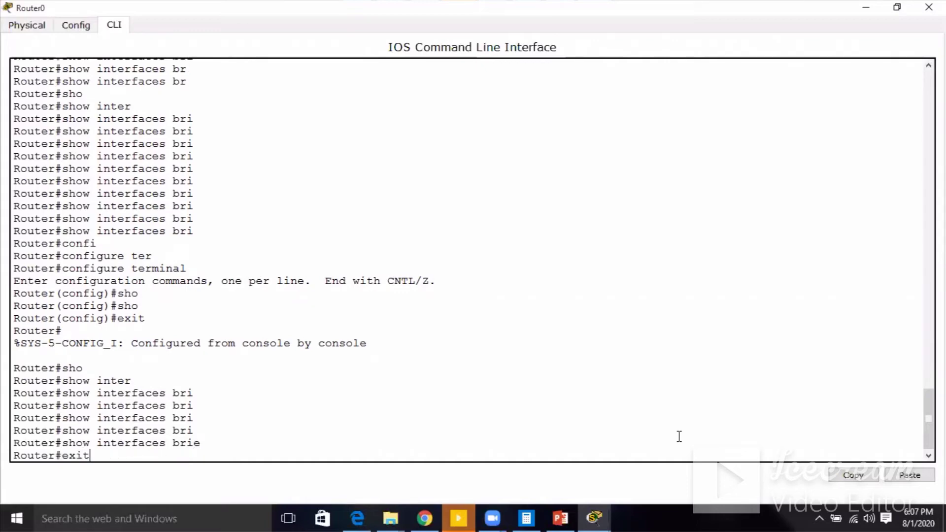
{"action": "key", "text": "Return"}
{"action": "key", "text": "Return"}
At the Router> prompt, try show interfaces bri and erase it when completion fails
{"action": "type", "text": "sho"}
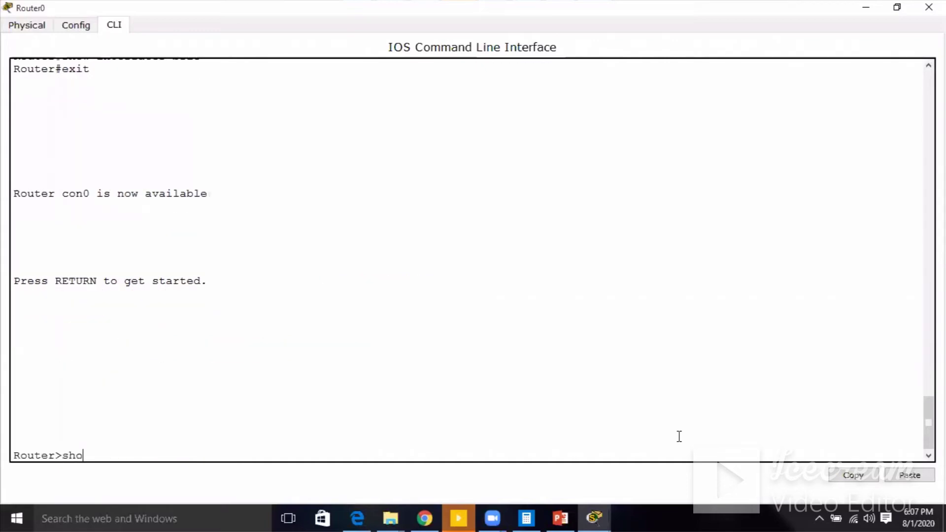
{"action": "key", "text": "Tab"}
{"action": "type", "text": "inter"}
{"action": "key", "text": "Tab"}
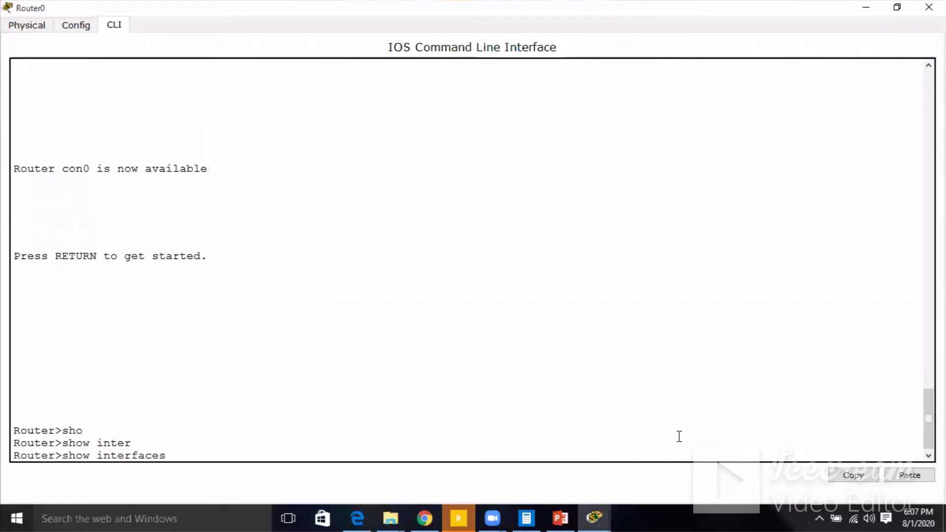
{"action": "type", "text": "bri"}
{"action": "key", "text": "Tab"}
{"action": "key", "text": "Tab"}
{"action": "key", "text": "Tab"}
{"action": "key", "text": "Tab"}
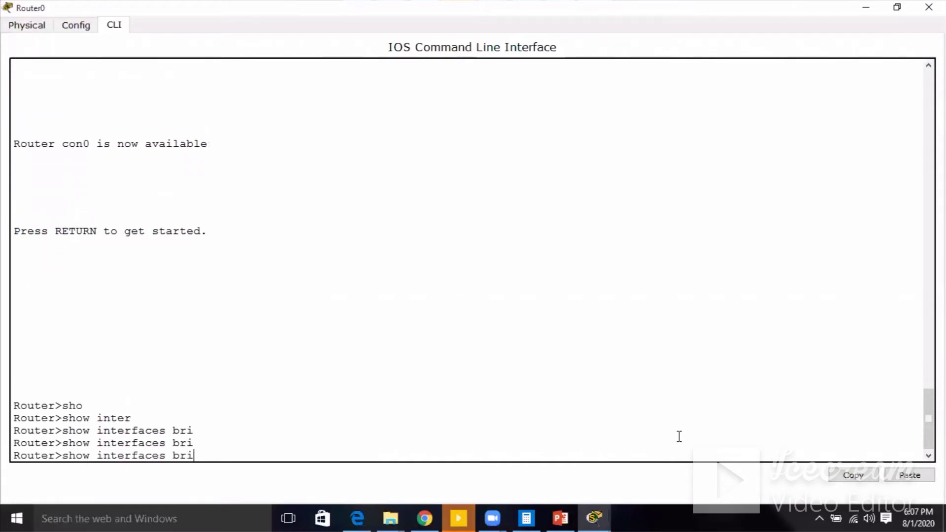
{"action": "key", "text": "BackSpace"}
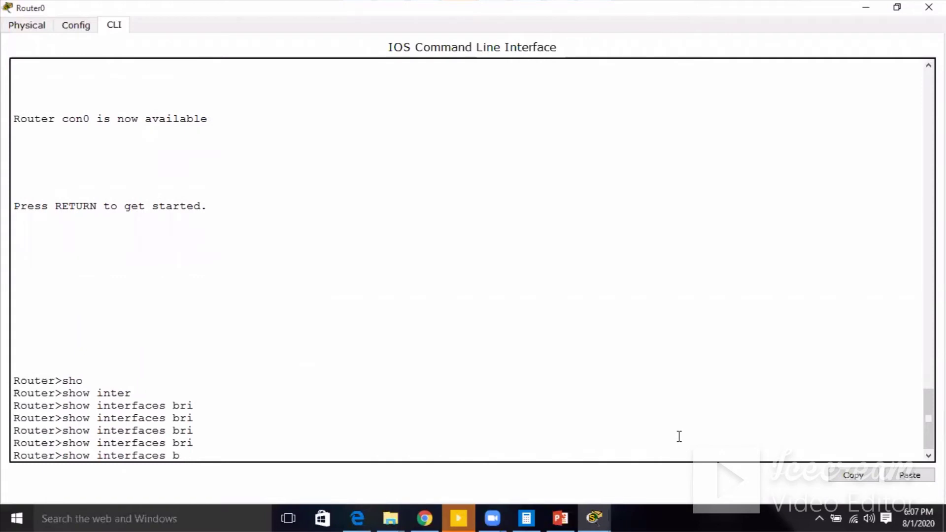
{"action": "key", "text": "BackSpace"}
{"action": "key", "text": "BackSpace"}
{"action": "key", "text": "BackSpace"}
{"action": "key", "text": "BackSpace"}
{"action": "key", "text": "BackSpace"}
{"action": "key", "text": "BackSpace"}
{"action": "key", "text": "BackSpace"}
{"action": "key", "text": "BackSpace"}
{"action": "key", "text": "BackSpace"}
{"action": "key", "text": "BackSpace"}
{"action": "key", "text": "BackSpace"}
{"action": "key", "text": "BackSpace"}
{"action": "key", "text": "BackSpace"}
{"action": "key", "text": "BackSpace"}
{"action": "key", "text": "BackSpace"}
{"action": "key", "text": "BackSpace"}
{"action": "type", "text": "er>e"}
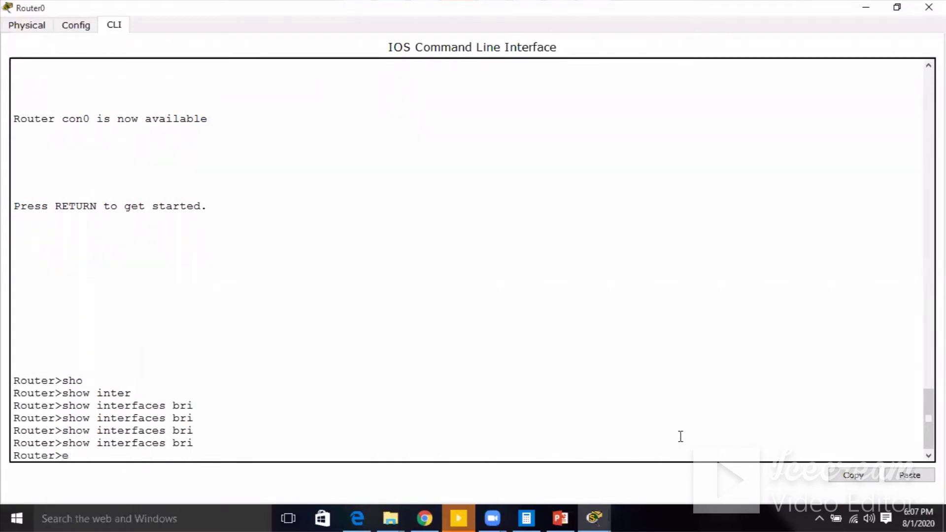
{"action": "key", "text": "BackSpace"}
Return Router0 to privileged mode with enable and consult the commands PDF
{"action": "type", "text": "ena"}
{"action": "key", "text": "Tab"}
{"action": "key", "text": "Return"}
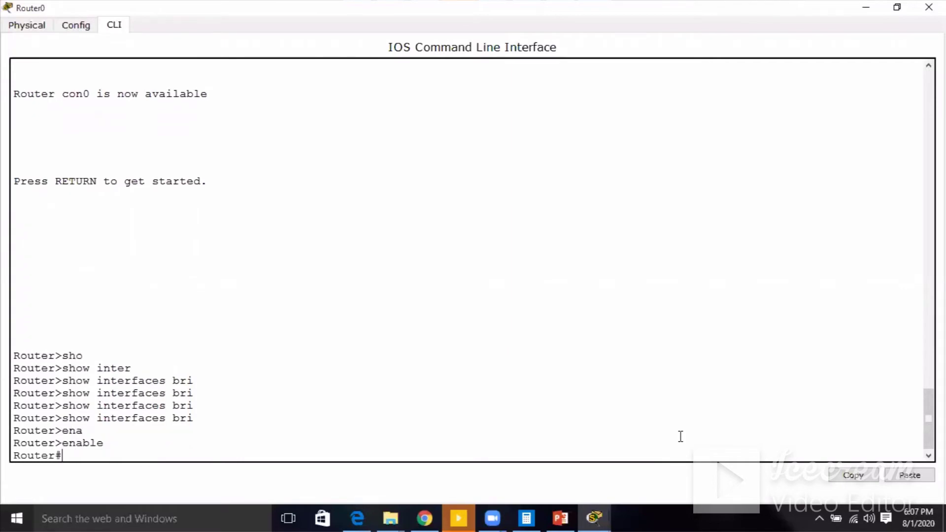
{"action": "left_click", "coordinate": [425, 518]}
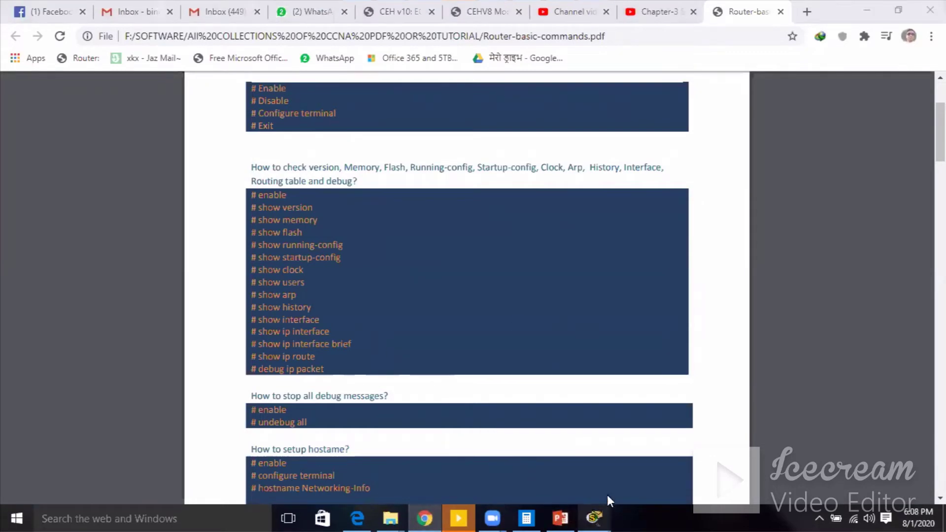
{"action": "mouse_move", "coordinate": [594, 517]}
{"action": "left_click", "coordinate": [649, 452]}
Run show interfaces br, which is rejected as invalid input, and recheck the PDF
{"action": "type", "text": "sho"}
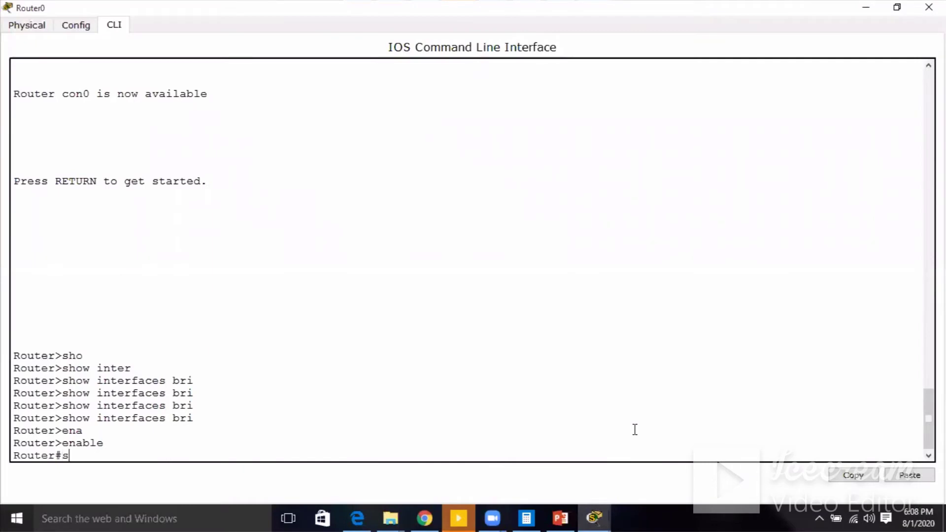
{"action": "key", "text": "Tab"}
{"action": "type", "text": "inter"}
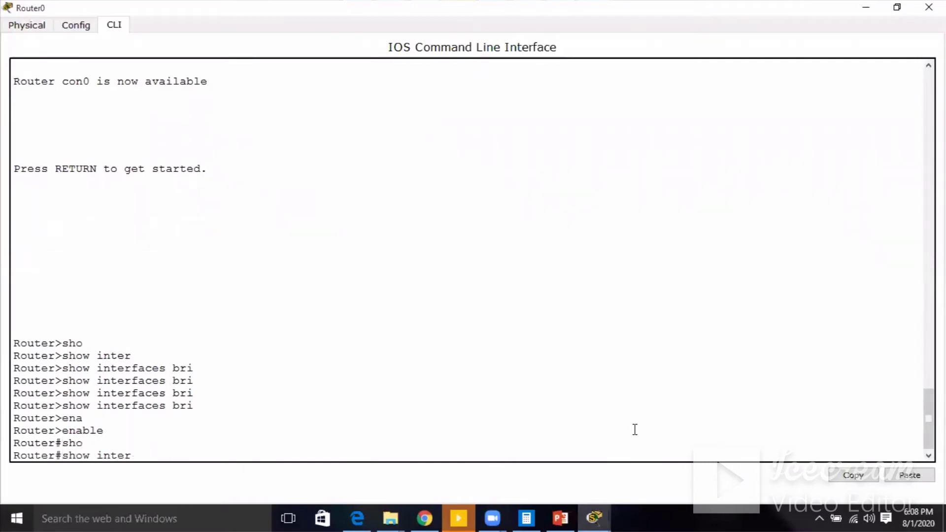
{"action": "key", "text": "Tab"}
{"action": "type", "text": "br"}
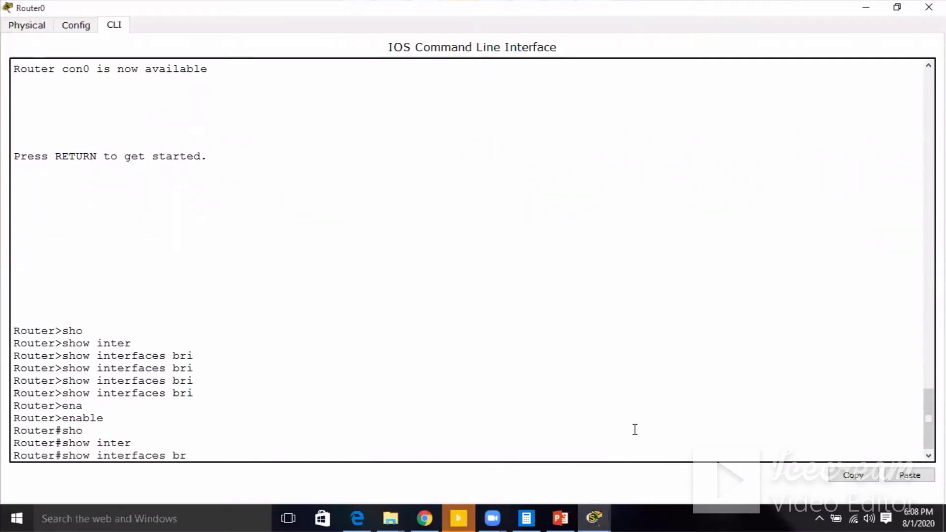
{"action": "key", "text": "Return"}
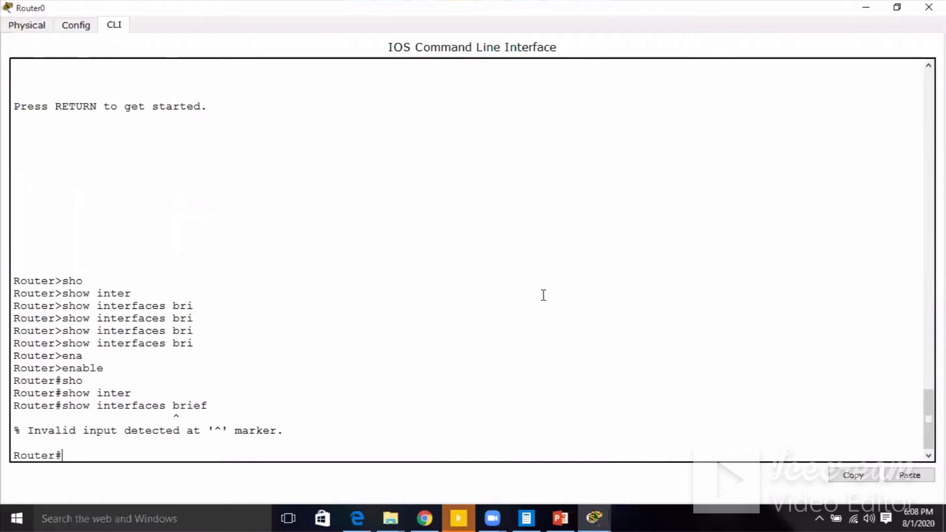
{"action": "left_click", "coordinate": [424, 518]}
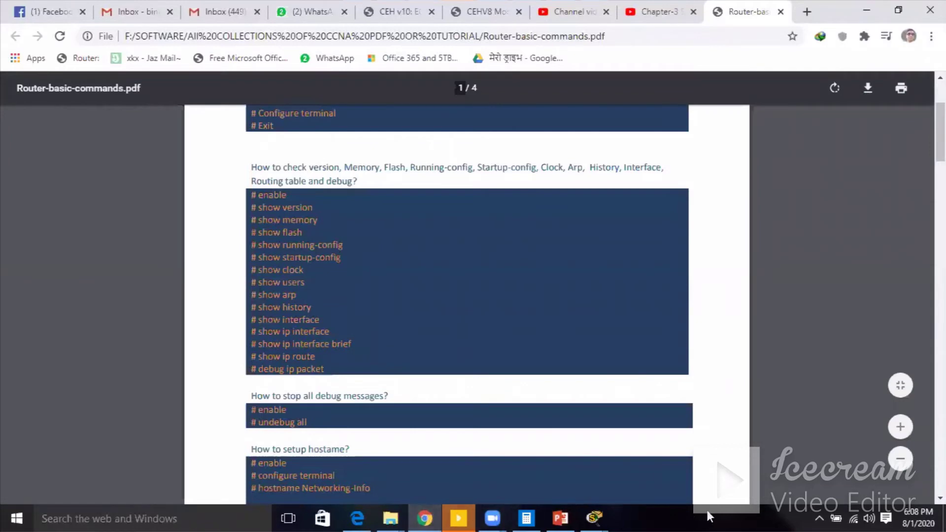
Run show ip interface brief on Router0
{"action": "mouse_move", "coordinate": [594, 518]}
{"action": "left_click", "coordinate": [639, 476]}
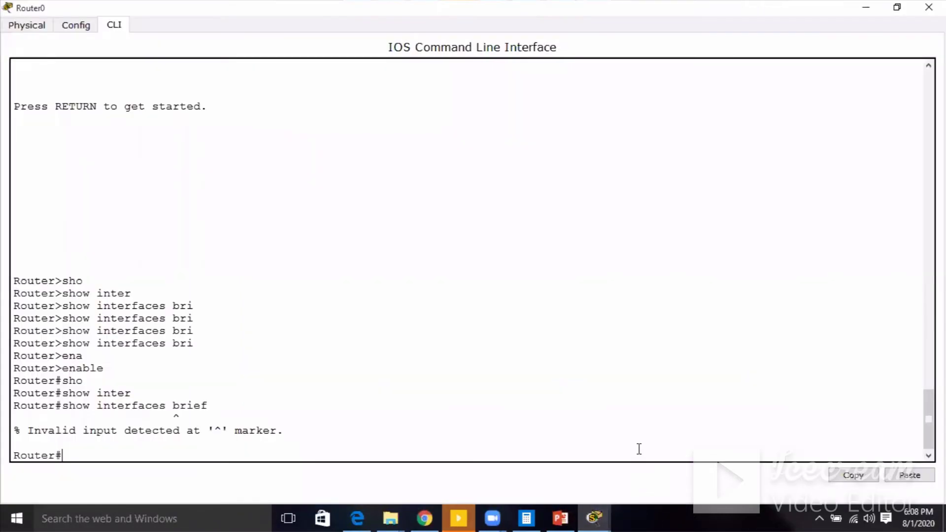
{"action": "type", "text": "sho"}
{"action": "key", "text": "Tab"}
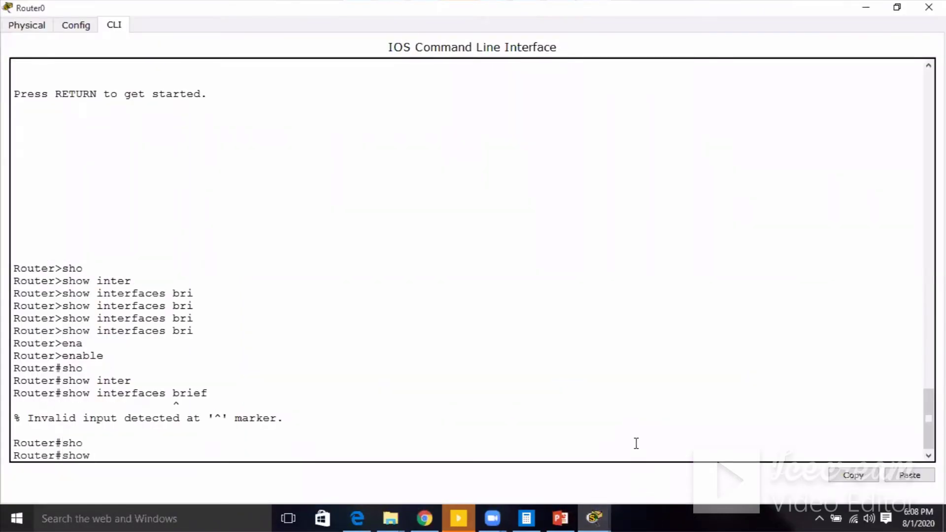
{"action": "type", "text": "ip int"}
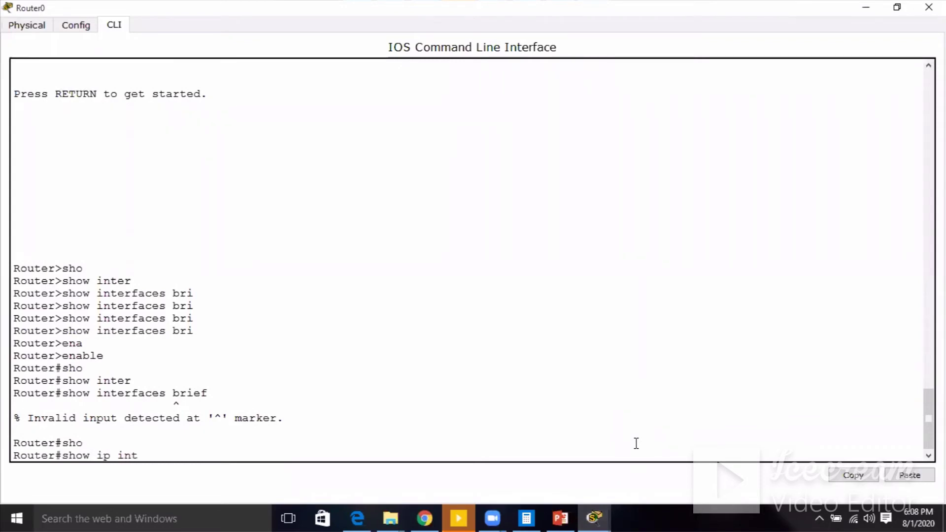
{"action": "type", "text": "er"}
{"action": "key", "text": "Tab"}
{"action": "type", "text": "bri"}
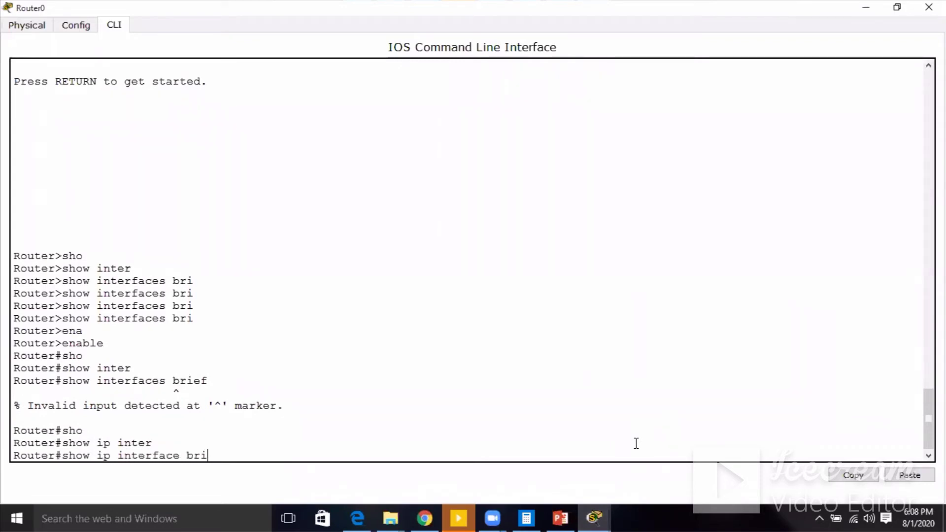
{"action": "key", "text": "Tab"}
{"action": "key", "text": "Return"}
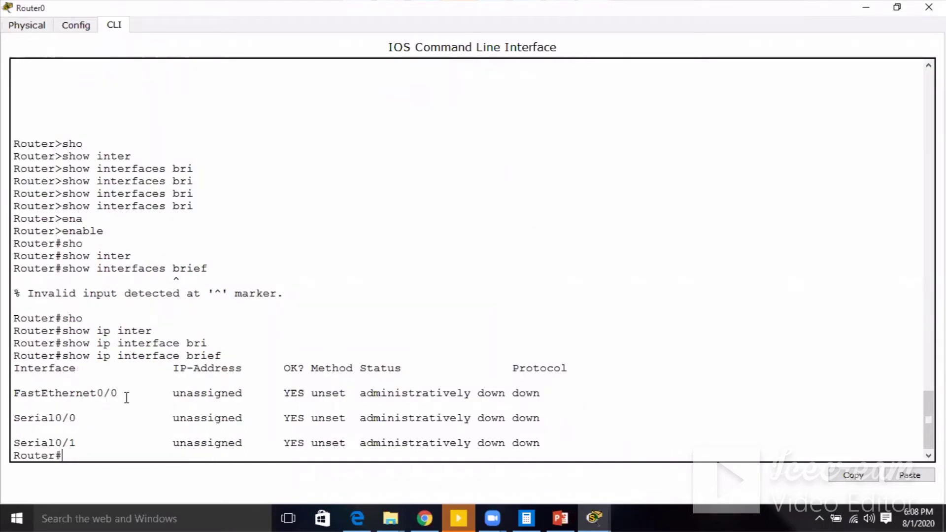
Select the FastEthernet0/0, Serial0/0 and Serial0/1 names in the output, then view the PDF
{"action": "left_click_drag", "start_coordinate": [126, 394], "coordinate": [14, 398]}
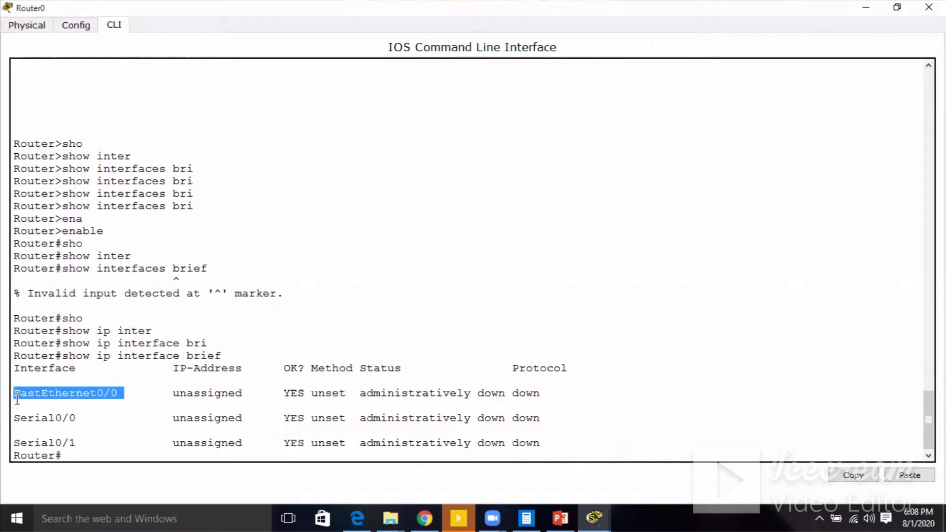
{"action": "left_click_drag", "start_coordinate": [76, 418], "coordinate": [15, 420]}
{"action": "left_click_drag", "start_coordinate": [118, 393], "coordinate": [12, 392]}
{"action": "left_click_drag", "start_coordinate": [98, 418], "coordinate": [13, 419]}
{"action": "left_click_drag", "start_coordinate": [83, 443], "coordinate": [35, 443]}
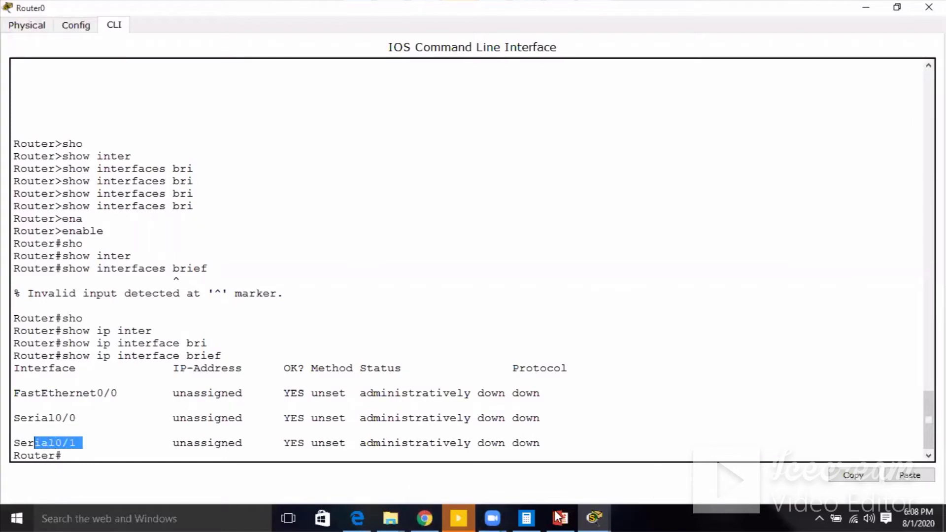
{"action": "left_click", "coordinate": [437, 512]}
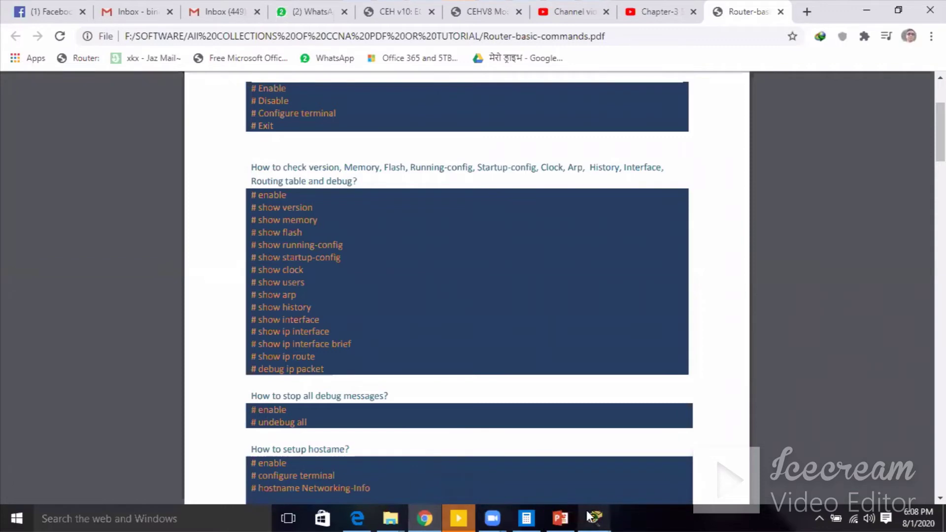
Run show ip interface on Router0 and page through the status of all three interfaces
{"action": "mouse_move", "coordinate": [595, 517]}
{"action": "left_click", "coordinate": [617, 465]}
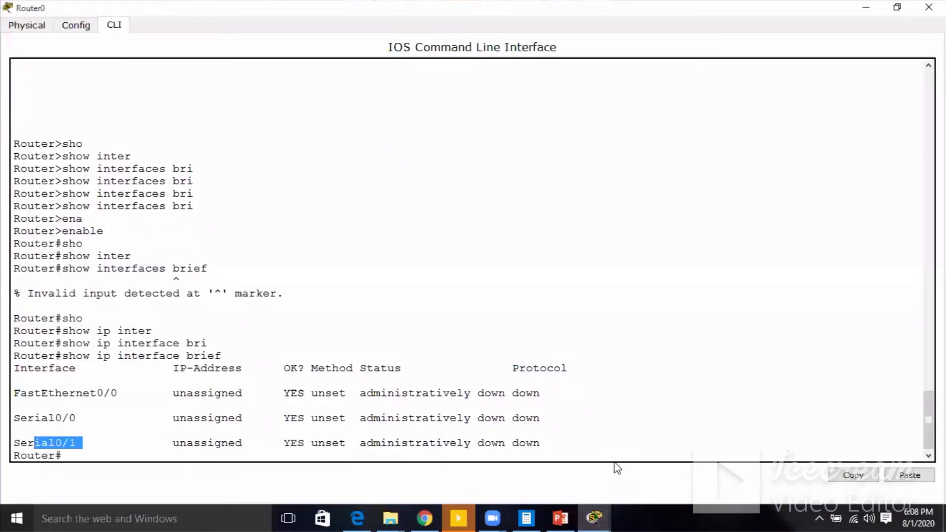
{"action": "left_click", "coordinate": [78, 460]}
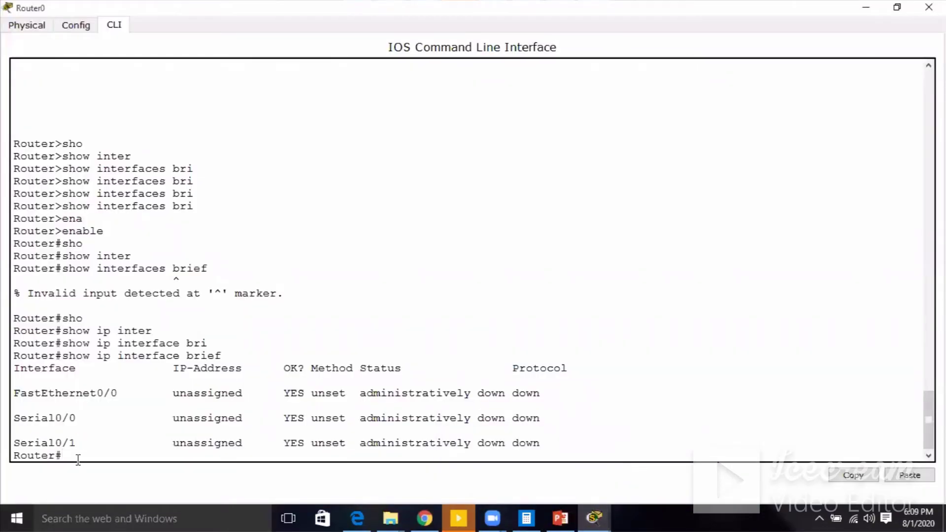
{"action": "type", "text": "sho"}
{"action": "key", "text": "Tab"}
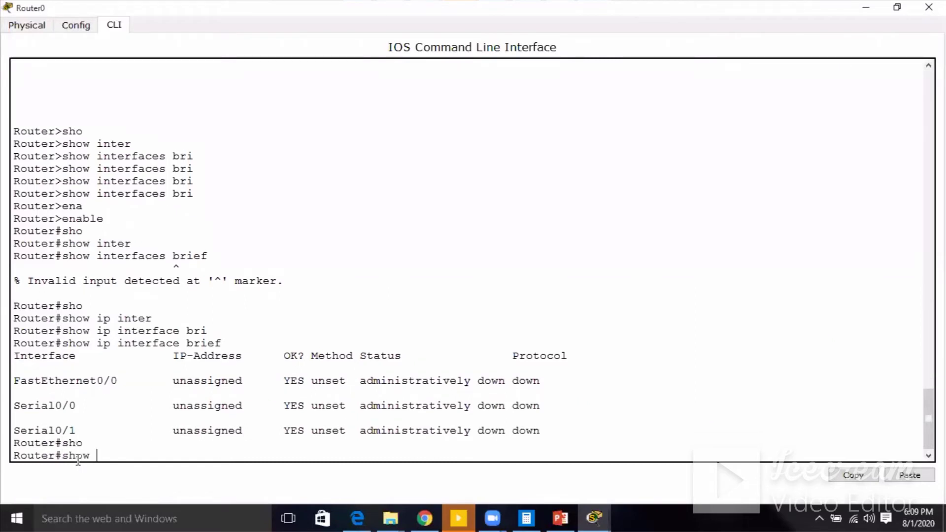
{"action": "type", "text": "ipintr"}
{"action": "key", "text": "Tab"}
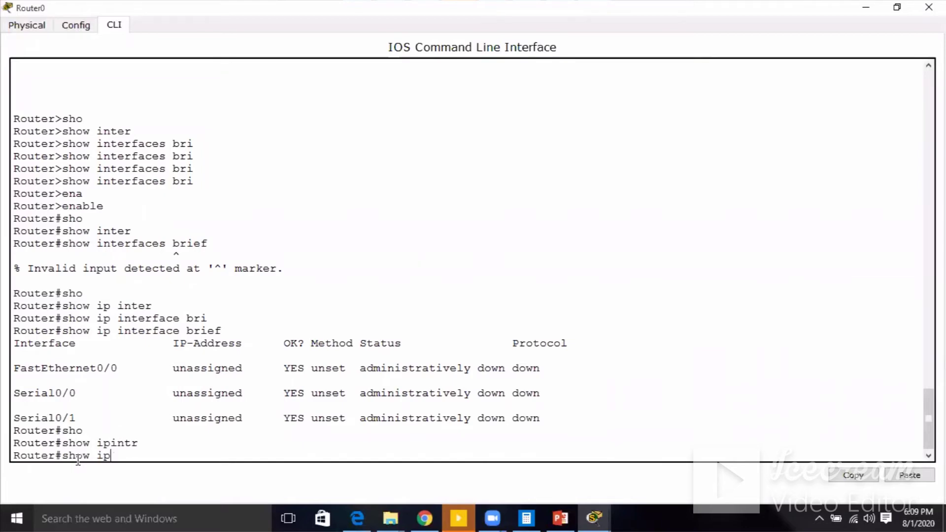
{"action": "type", "text": "nter"}
{"action": "key", "text": "Tab"}
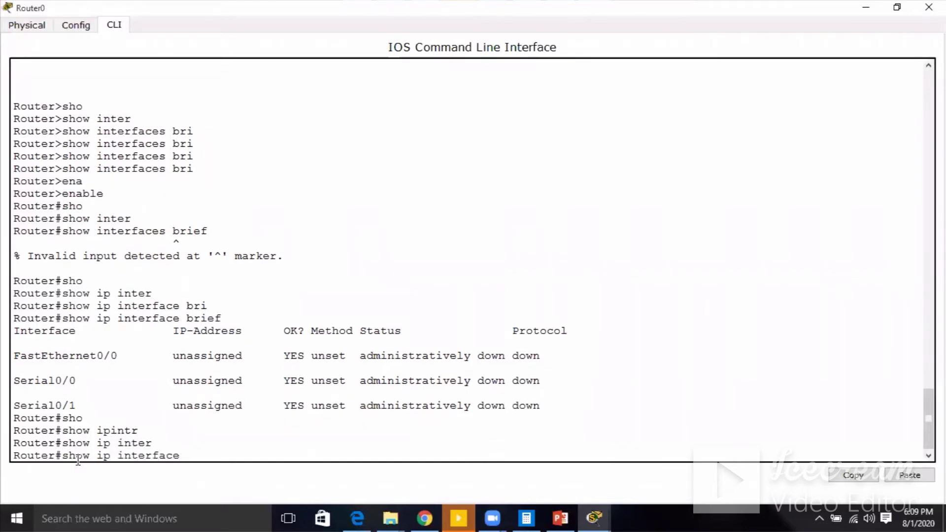
{"action": "key", "text": "Return"}
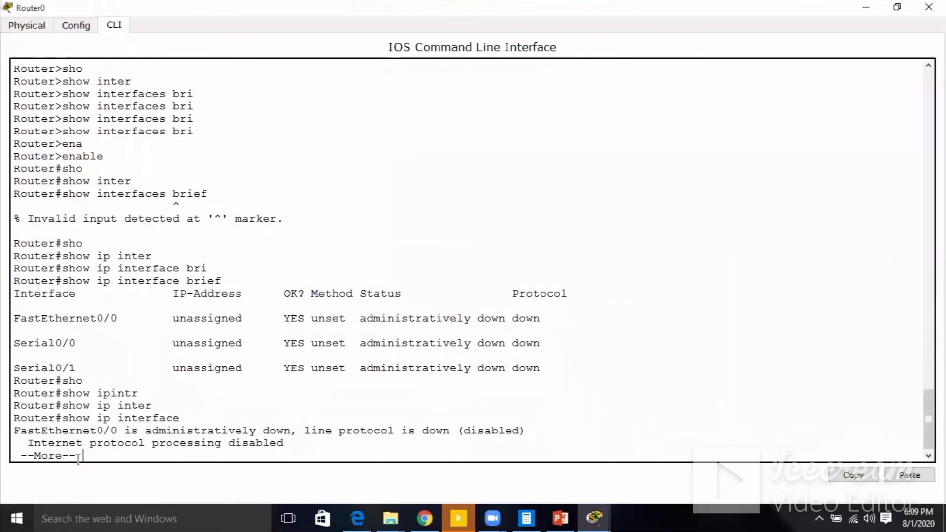
{"action": "key", "text": "Return"}
{"action": "key", "text": "Return"}
{"action": "key", "text": "Return"}
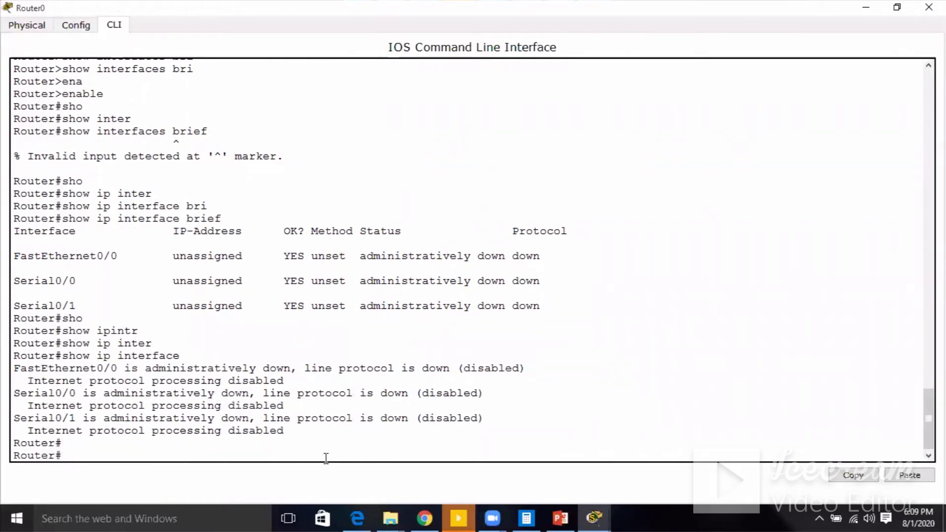
Scroll further through the router commands PDF, then return to Router0's CLI
{"action": "left_click", "coordinate": [433, 510]}
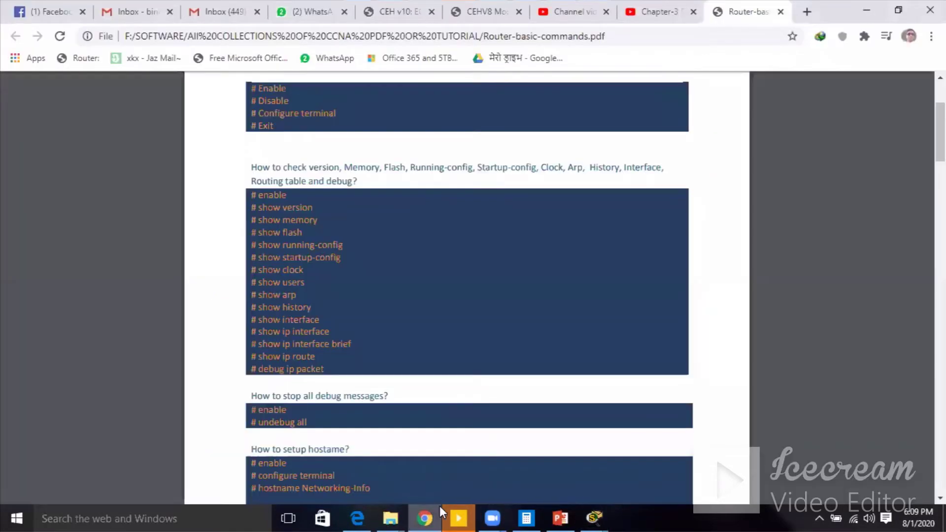
{"action": "scroll", "coordinate": [419, 362], "scroll_direction": "down", "scroll_amount": 2}
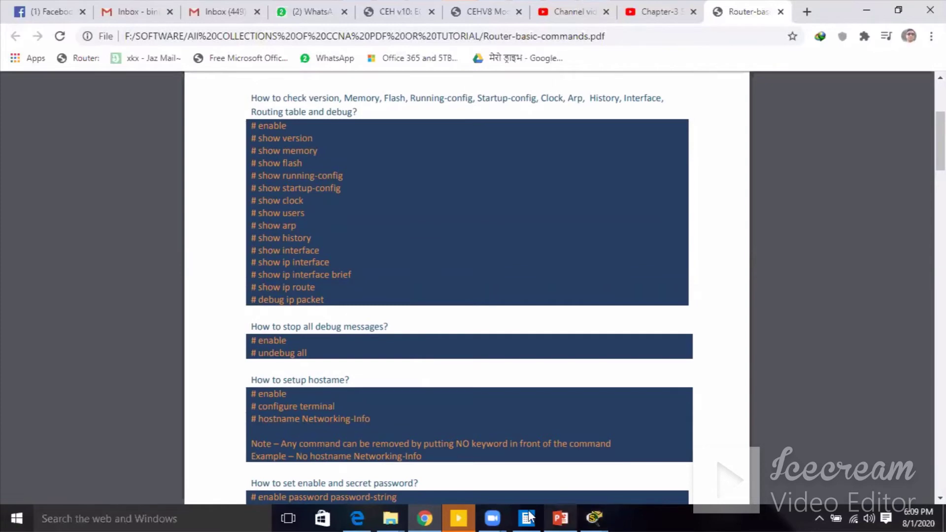
{"action": "left_click", "coordinate": [593, 516]}
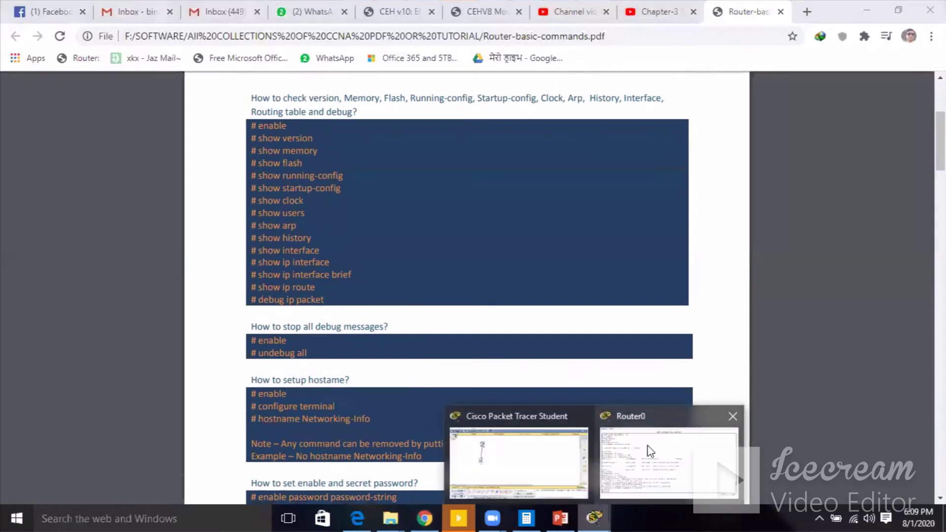
{"action": "left_click", "coordinate": [650, 449]}
Run show ip route on Router0, which reports no gateway of last resort set
{"action": "type", "text": "sho"}
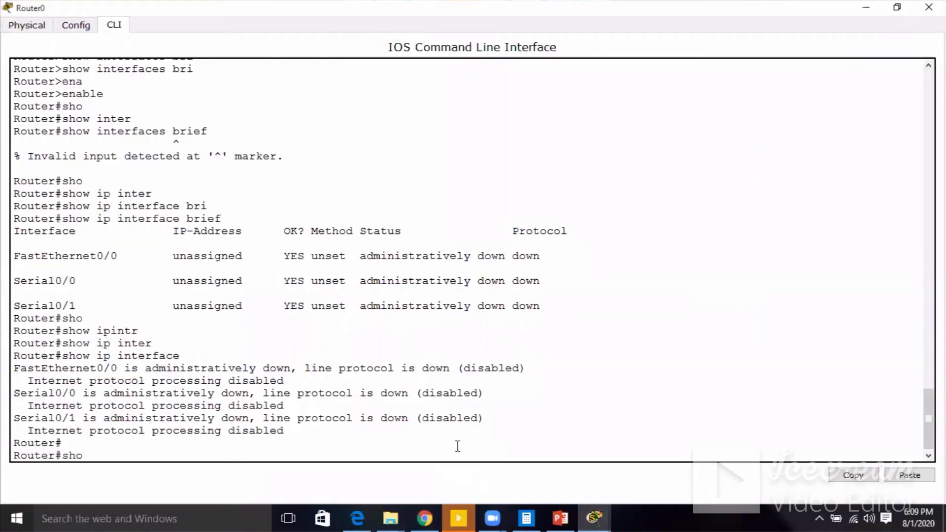
{"action": "key", "text": "Tab"}
{"action": "type", "text": "ip"}
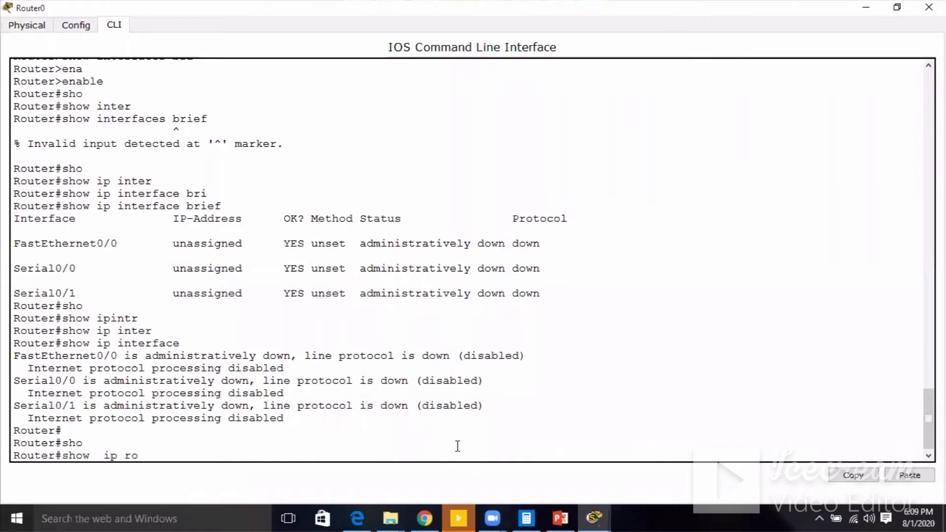
{"action": "type", "text": " rou"}
{"action": "key", "text": "Tab"}
{"action": "key", "text": "Return"}
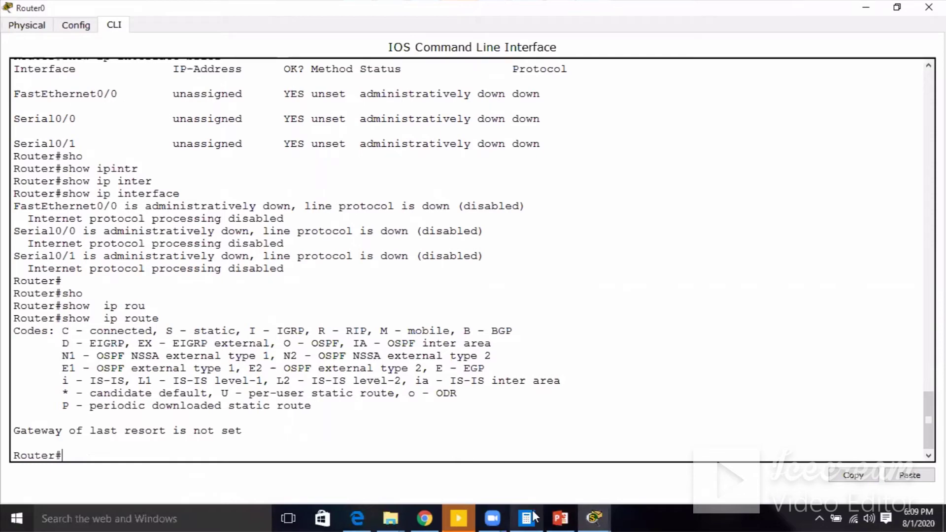
{"action": "left_click", "coordinate": [424, 518]}
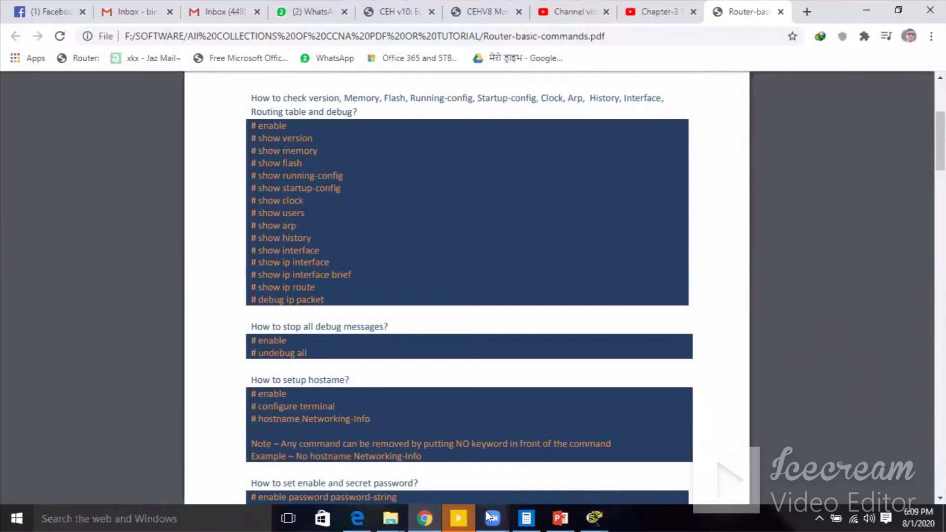
Enable debug ip packet on Router0, then switch back to the router commands PDF
{"action": "mouse_move", "coordinate": [591, 518]}
{"action": "left_click", "coordinate": [625, 413]}
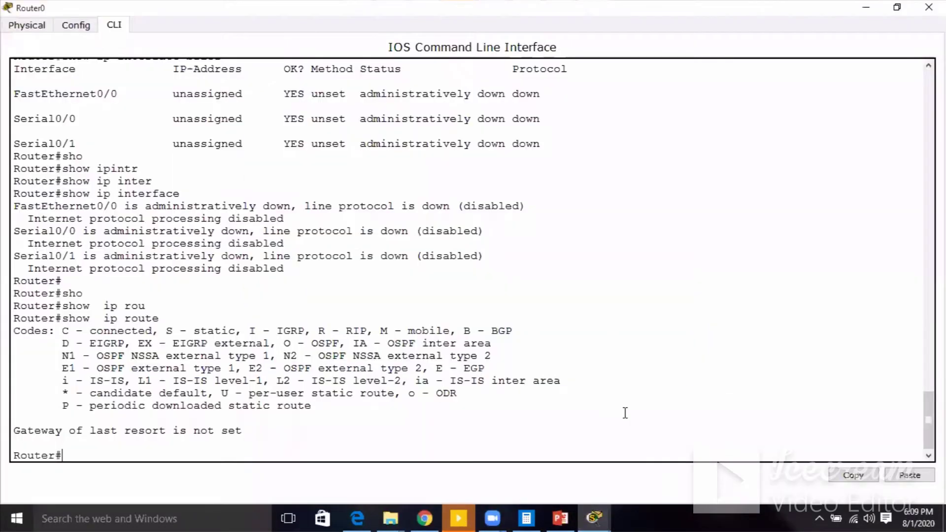
{"action": "type", "text": "debu"}
{"action": "key", "text": "Tab"}
{"action": "type", "text": "ip"}
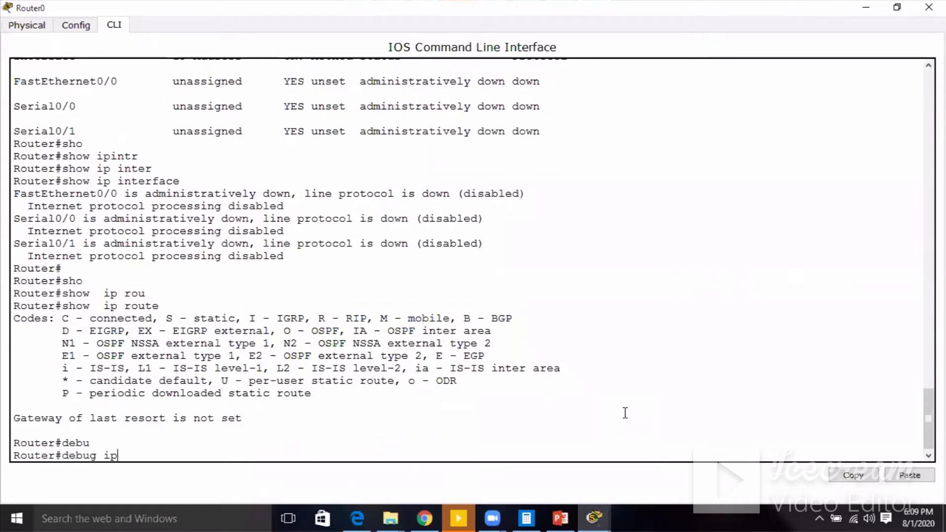
{"action": "type", "text": " pack"}
{"action": "key", "text": "Tab"}
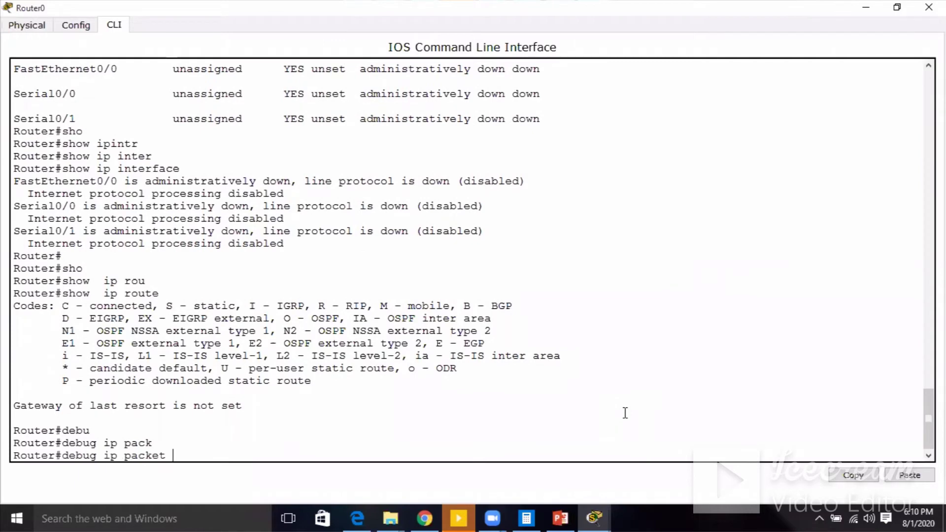
{"action": "key", "text": "Return"}
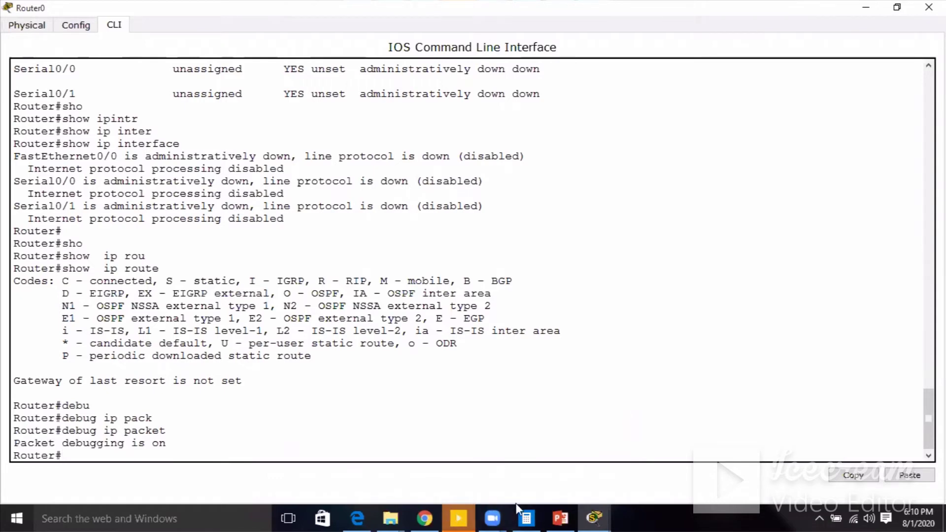
{"action": "left_click", "coordinate": [594, 518]}
{"action": "left_click", "coordinate": [625, 495]}
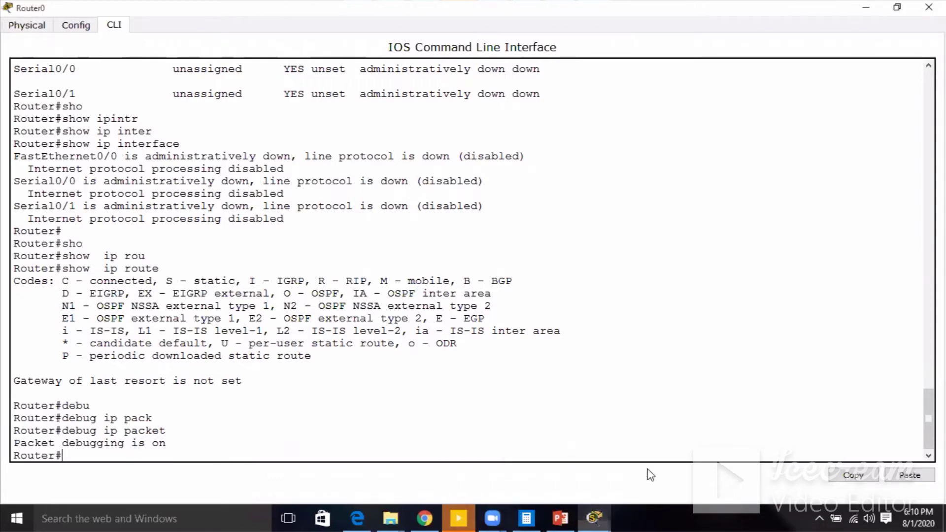
{"action": "left_click", "coordinate": [427, 517]}
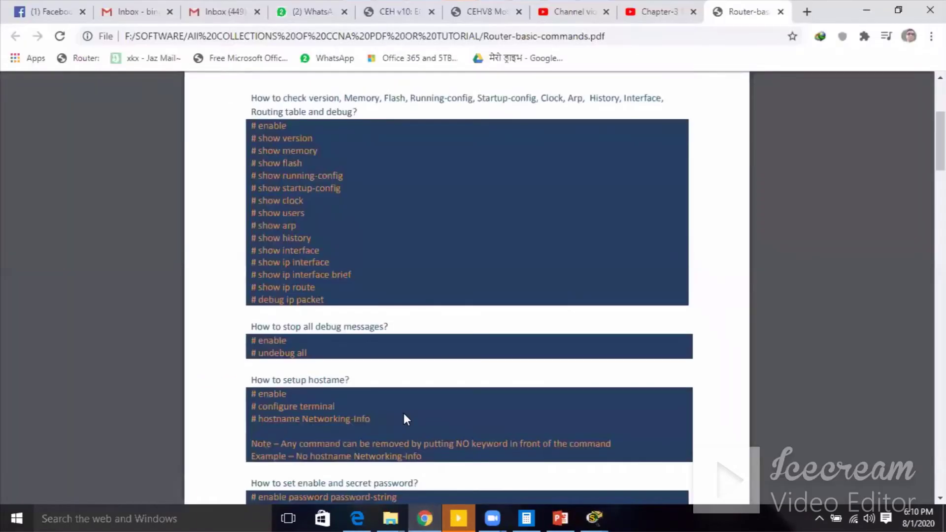
Scroll the Router-basic-commands PDF to the enable/secret password and type7 sections
{"action": "scroll", "coordinate": [399, 415], "scroll_direction": "down", "scroll_amount": 3}
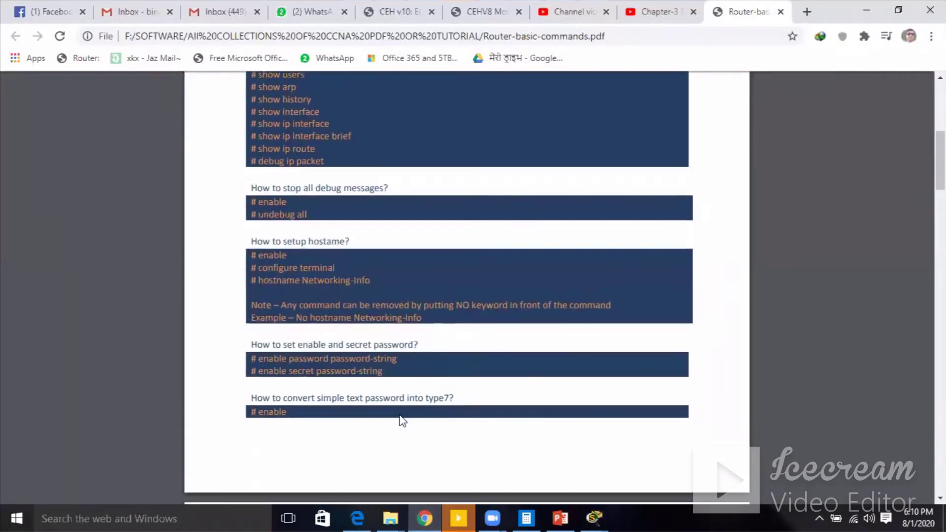
{"action": "scroll", "coordinate": [403, 420], "scroll_direction": "down", "scroll_amount": 2}
{"action": "scroll", "coordinate": [401, 420], "scroll_direction": "up", "scroll_amount": 1}
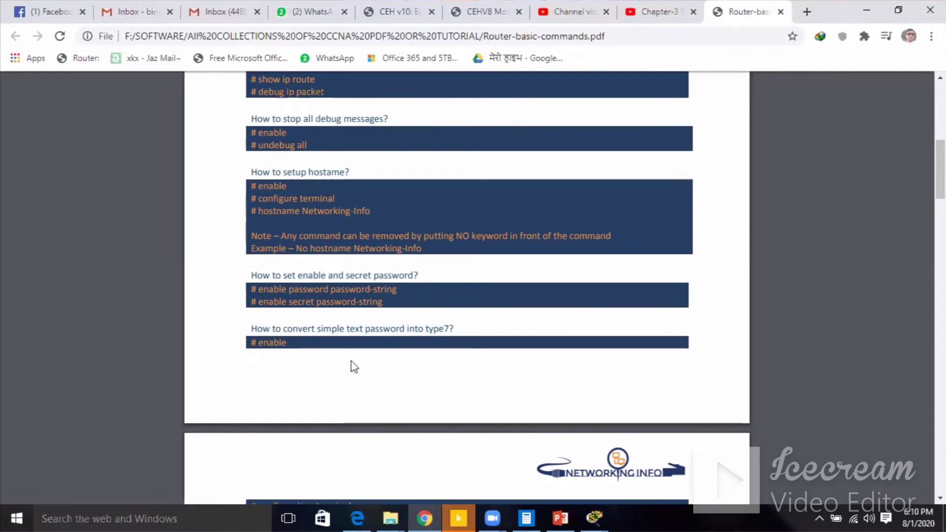
{"action": "scroll", "coordinate": [347, 377], "scroll_direction": "down", "scroll_amount": 1}
{"action": "scroll", "coordinate": [345, 374], "scroll_direction": "down", "scroll_amount": 5}
{"action": "scroll", "coordinate": [344, 376], "scroll_direction": "up", "scroll_amount": 5}
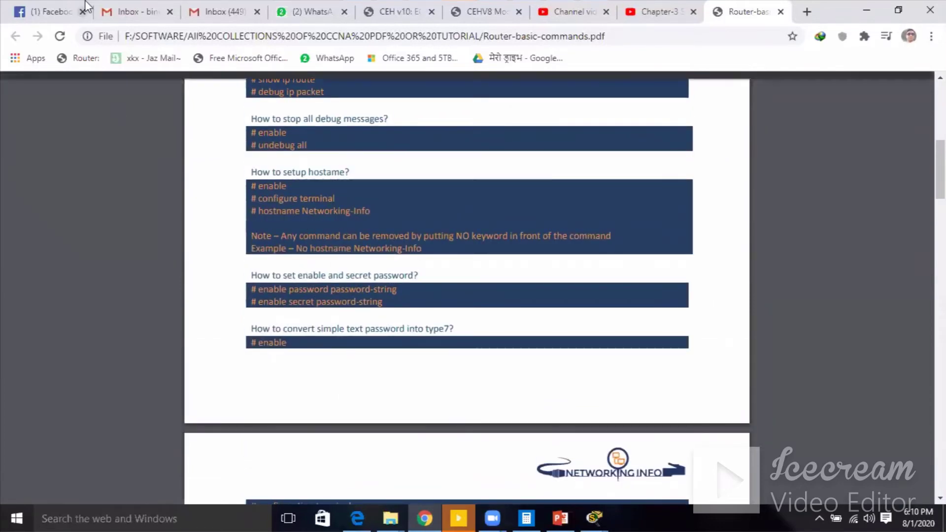
{"action": "scroll", "coordinate": [346, 232], "scroll_direction": "up", "scroll_amount": 1}
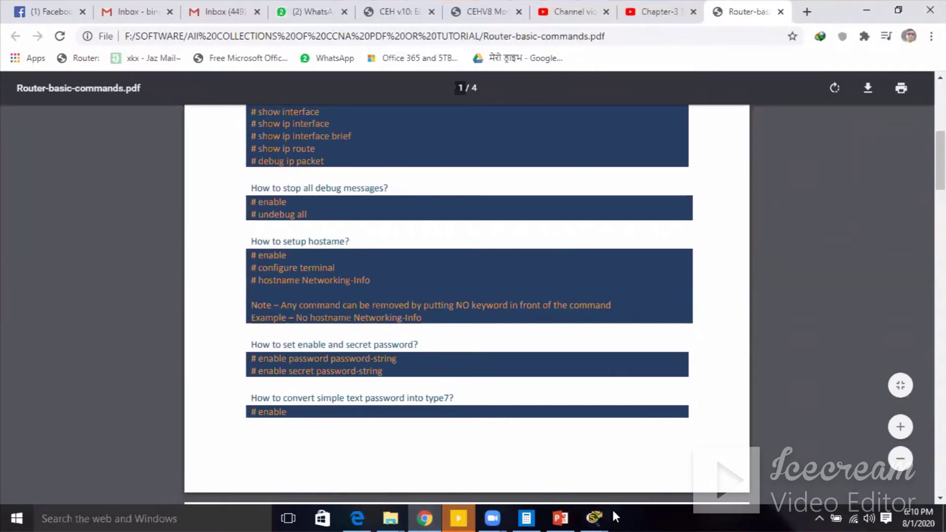
On the Router0 CLI, run configure terminal and set the hostname to Router1
{"action": "mouse_move", "coordinate": [599, 517]}
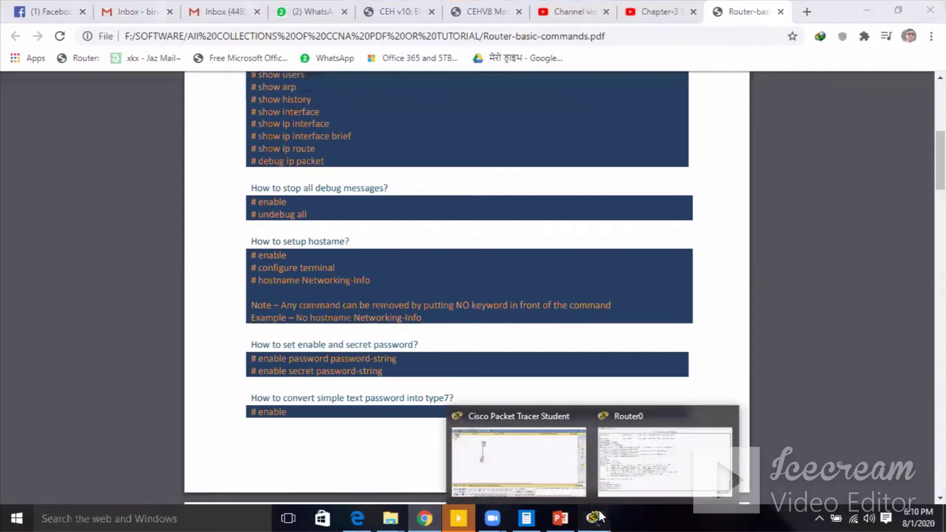
{"action": "left_click", "coordinate": [668, 463]}
{"action": "type", "text": "c"}
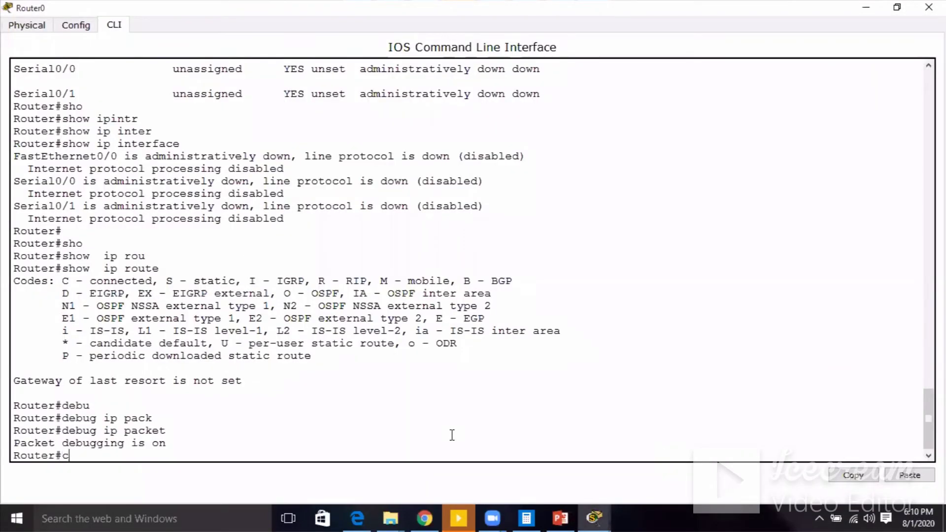
{"action": "type", "text": "onfi"}
{"action": "key", "text": "Tab"}
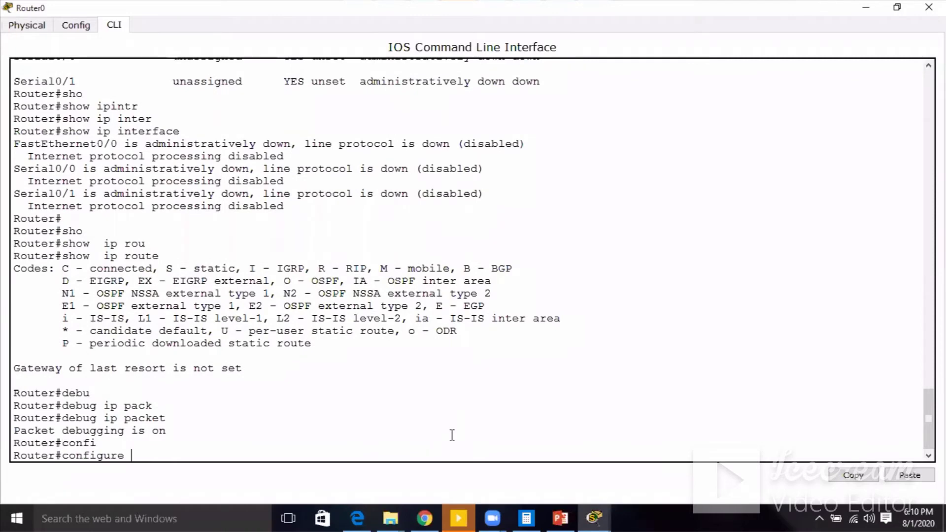
{"action": "type", "text": "ter"}
{"action": "key", "text": "Tab"}
{"action": "key", "text": "Return"}
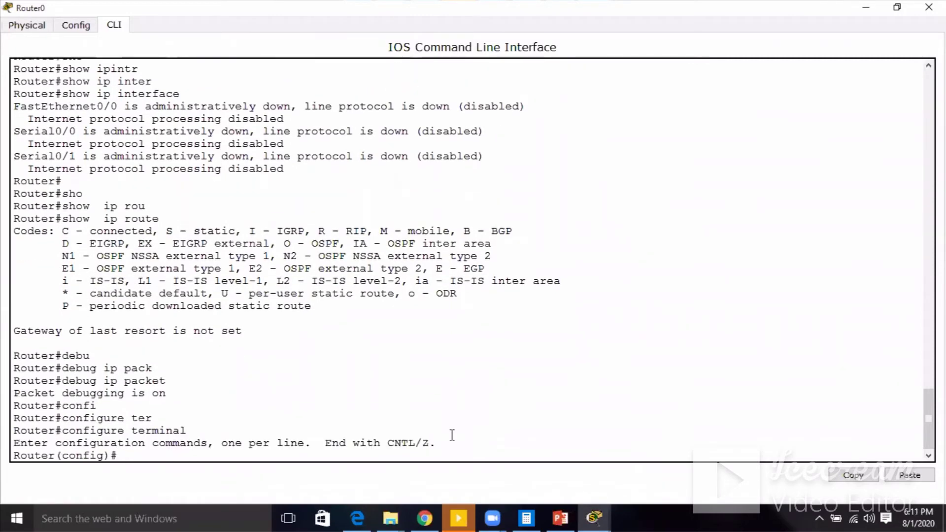
{"action": "type", "text": "hos"}
{"action": "key", "text": "Tab"}
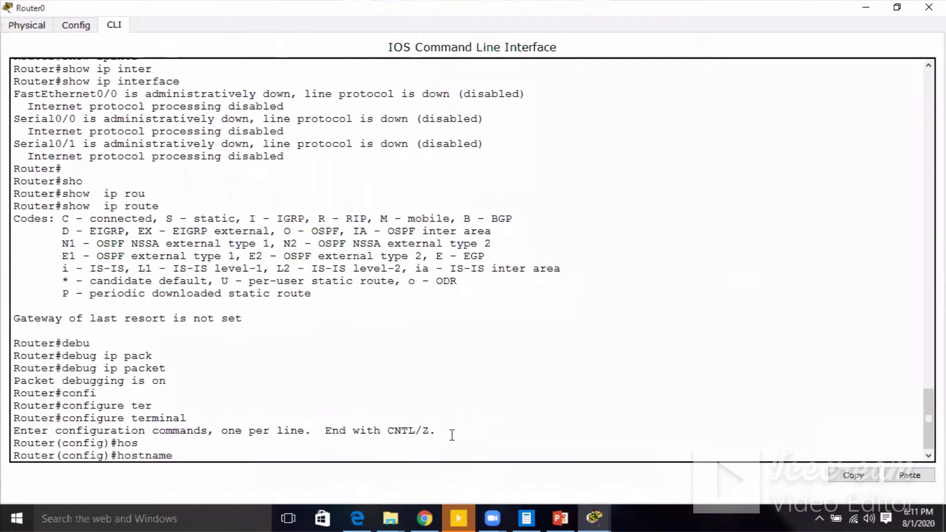
{"action": "type", "text": "Router"}
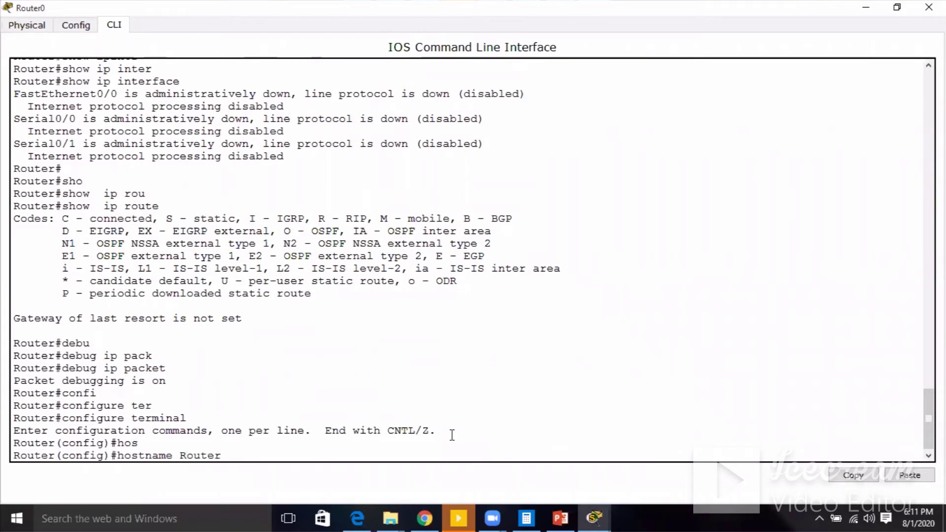
{"action": "type", "text": "1"}
{"action": "key", "text": "Return"}
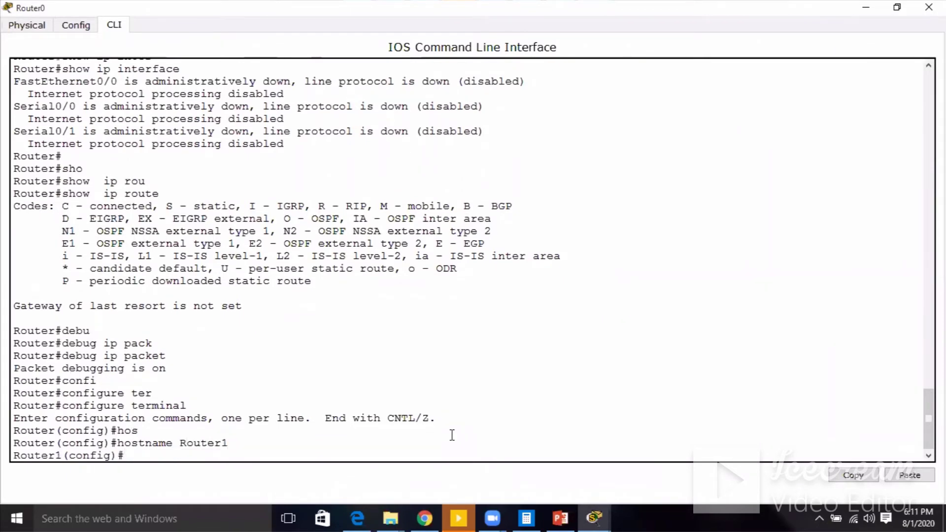
Read the PDF's 'How to set enable and secret password?' section, then return to Packet Tracer
{"action": "left_click", "coordinate": [425, 518]}
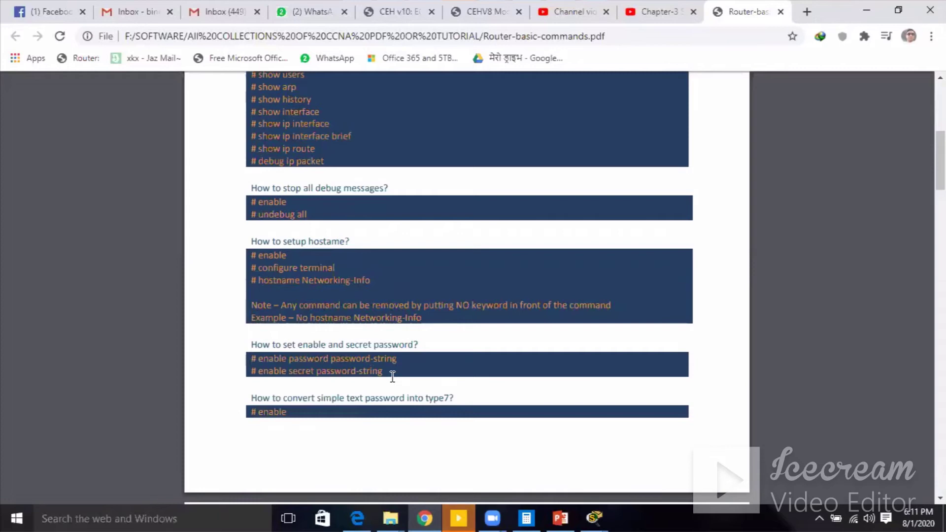
{"action": "scroll", "coordinate": [394, 370], "scroll_direction": "down", "scroll_amount": 2}
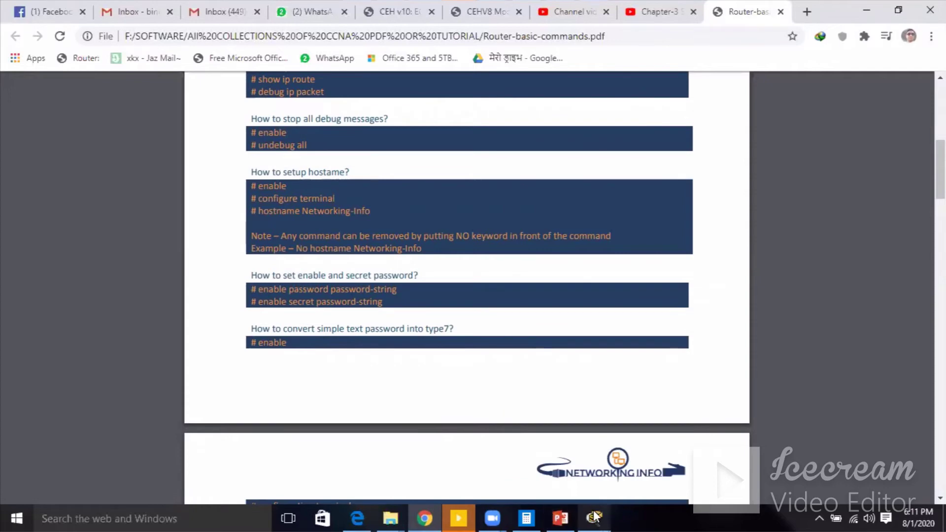
{"action": "left_click", "coordinate": [609, 505]}
Set an enable password on Router1 with Tab-completed enable password
{"action": "left_click", "coordinate": [612, 493]}
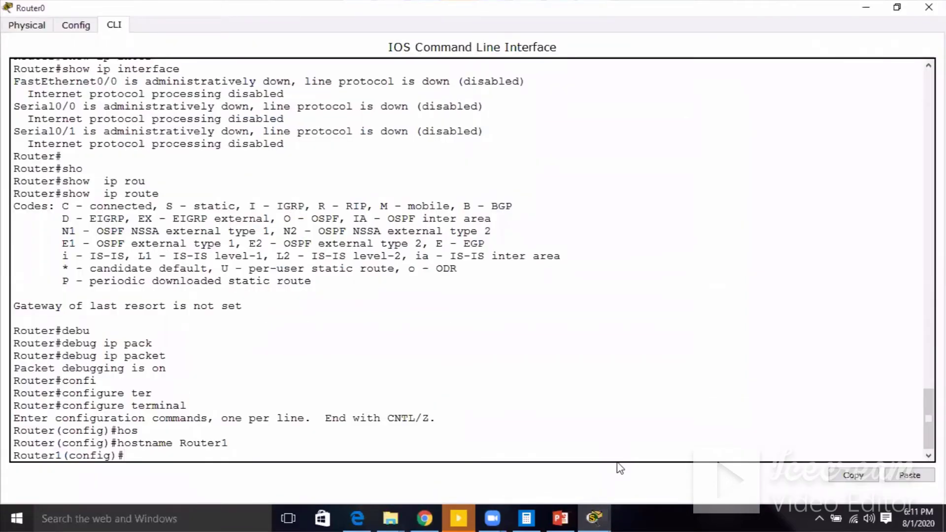
{"action": "type", "text": "a"}
{"action": "key", "text": "Tab"}
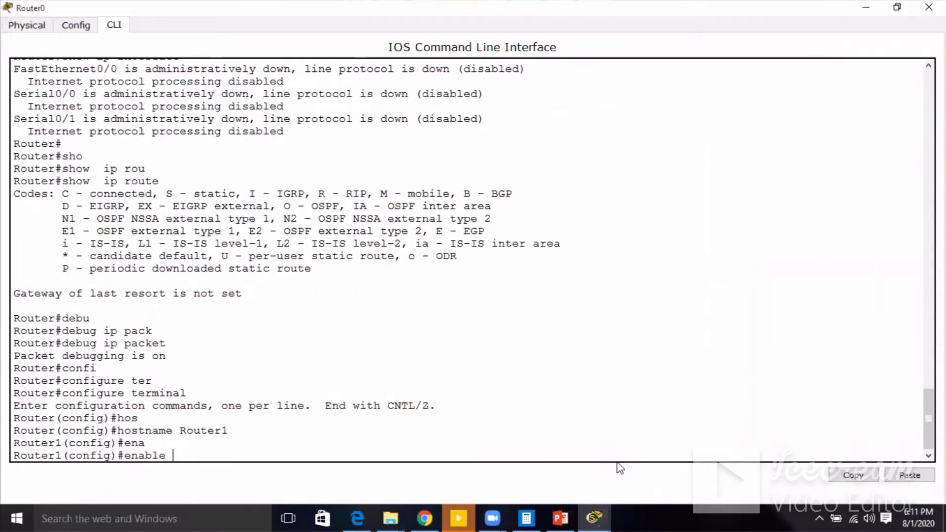
{"action": "type", "text": "pass"}
{"action": "key", "text": "Tab"}
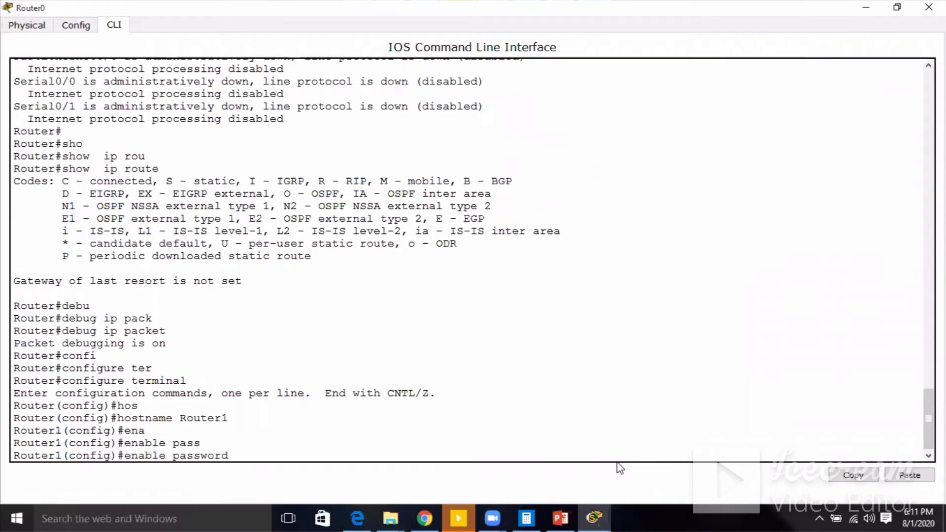
{"action": "type", "text": "ccna"}
{"action": "key", "text": "Return"}
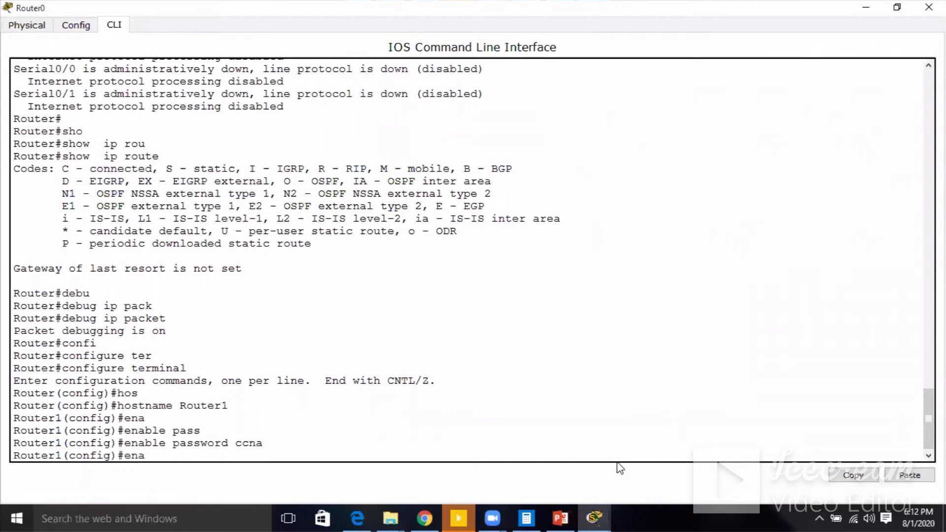
Start an enable secret command with a draft value and check the PDF's syntax
{"action": "type", "text": "ena"}
{"action": "key", "text": "Tab"}
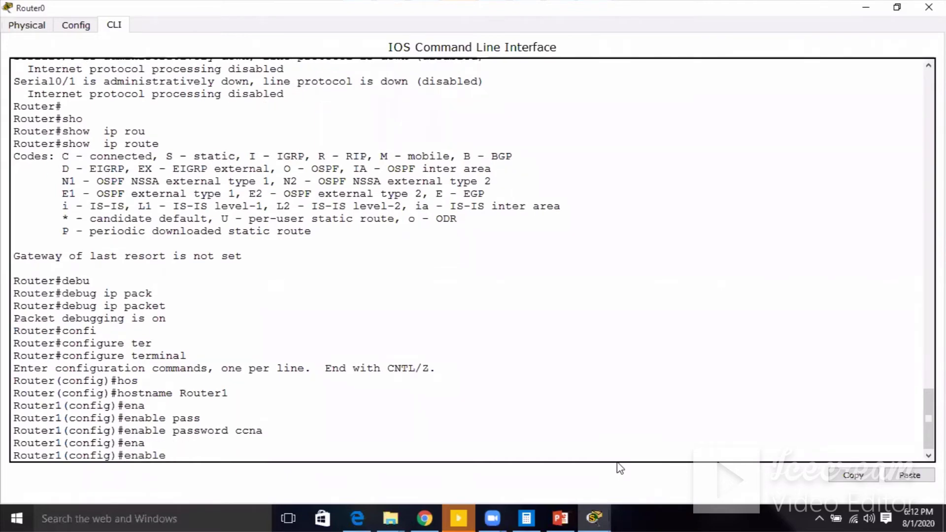
{"action": "type", "text": "secre"}
{"action": "key", "text": "Tab"}
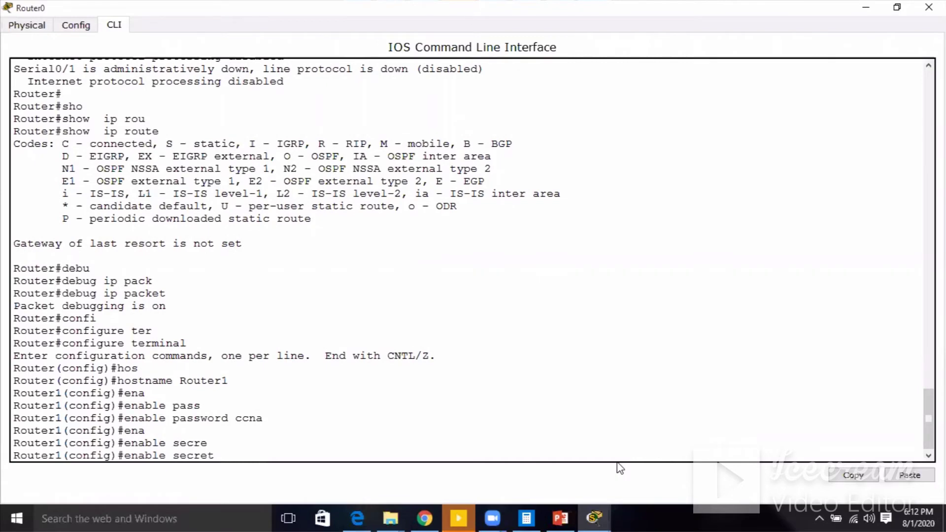
{"action": "type", "text": "pass"}
{"action": "key", "text": "Tab"}
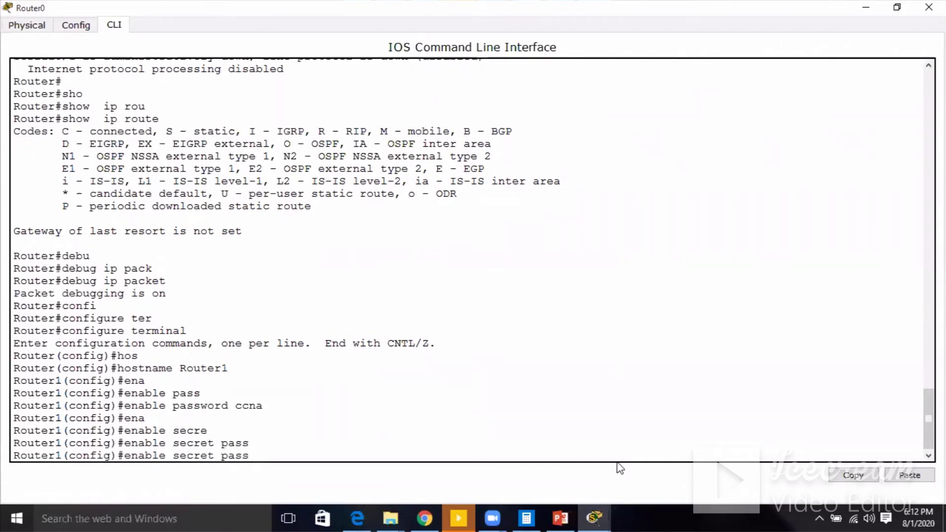
{"action": "key", "text": "BackSpace"}
{"action": "key", "text": "BackSpace"}
{"action": "type", "text": "pass"}
{"action": "key", "text": "Tab"}
{"action": "key", "text": "Tab"}
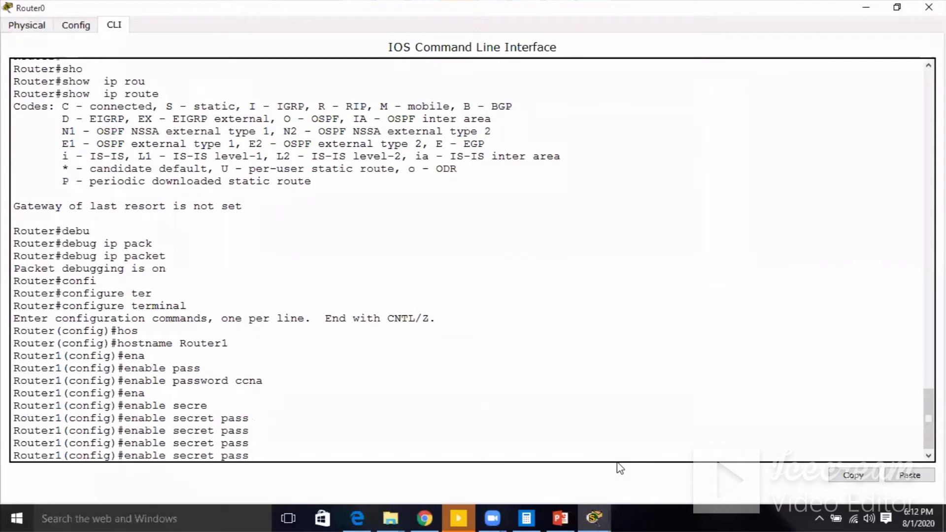
{"action": "left_click", "coordinate": [419, 517]}
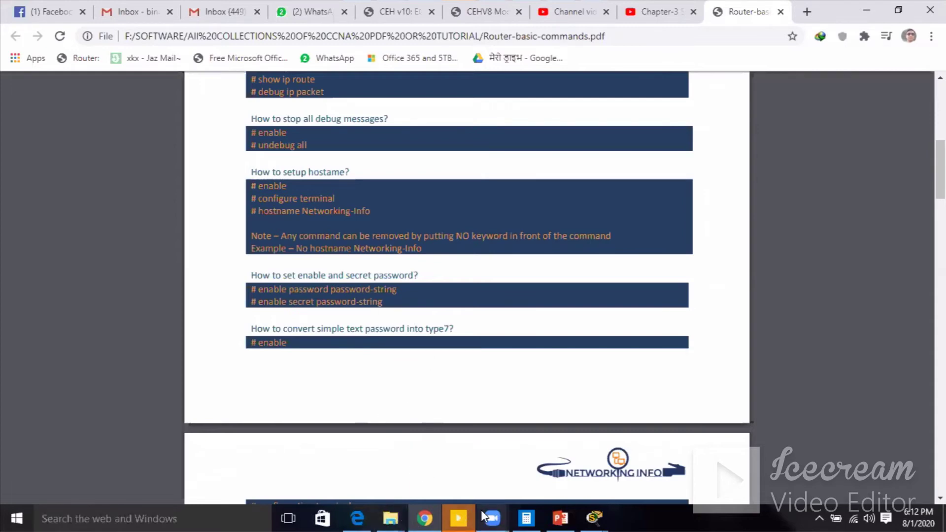
{"action": "left_click", "coordinate": [594, 517]}
Finish the enable secret command, then exit configuration mode and the console session
{"action": "left_click", "coordinate": [659, 474]}
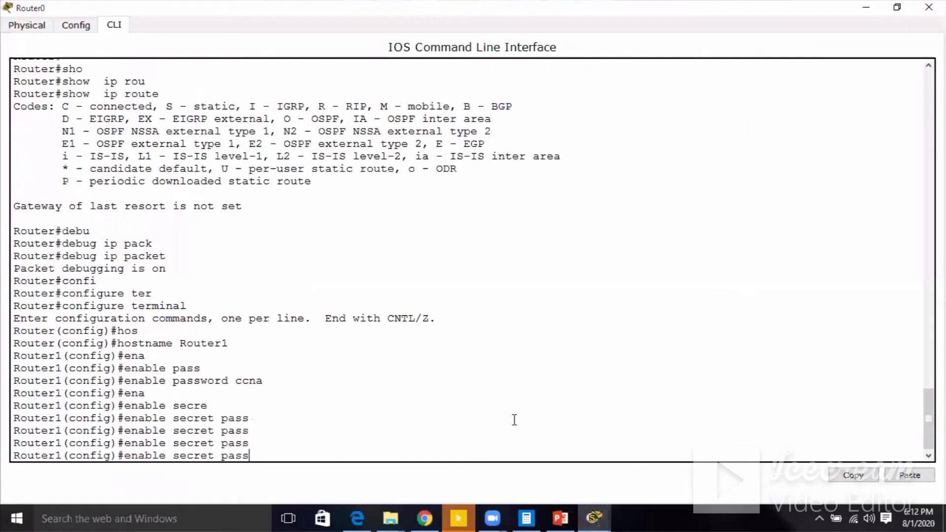
{"action": "key", "text": "BackSpace"}
{"action": "type", "text": "ccn"}
{"action": "key", "text": "Return"}
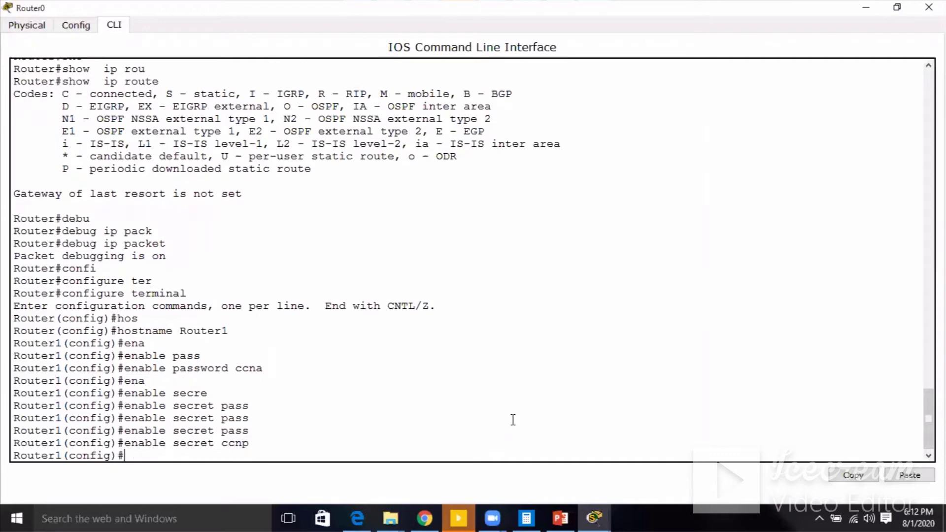
{"action": "type", "text": "exit"}
{"action": "key", "text": "Return"}
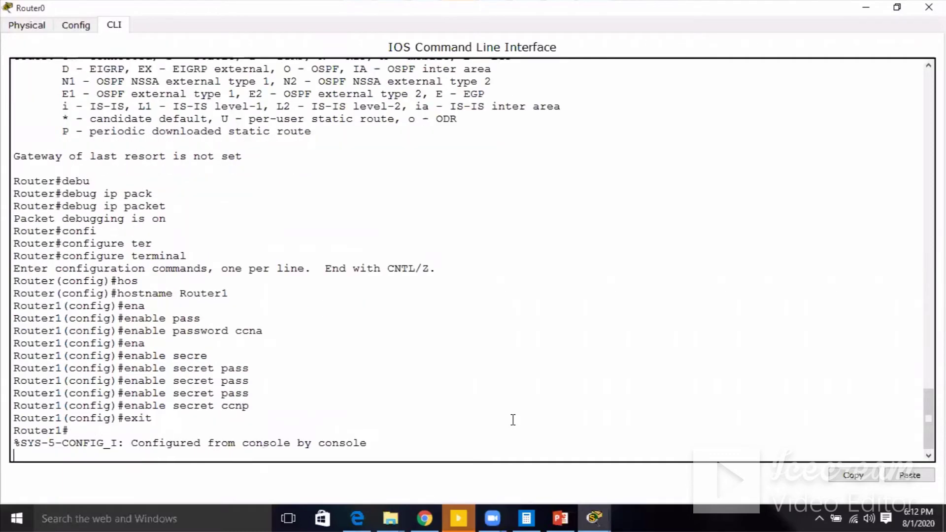
{"action": "type", "text": "exit"}
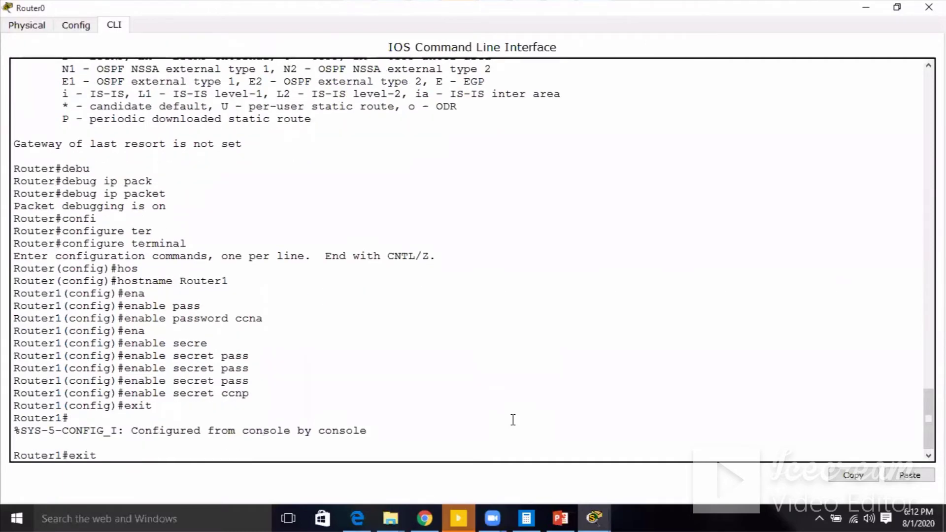
{"action": "key", "text": "Return"}
Unlock privileged mode with the enable secret and re-enter global configuration mode
{"action": "key", "text": "Return"}
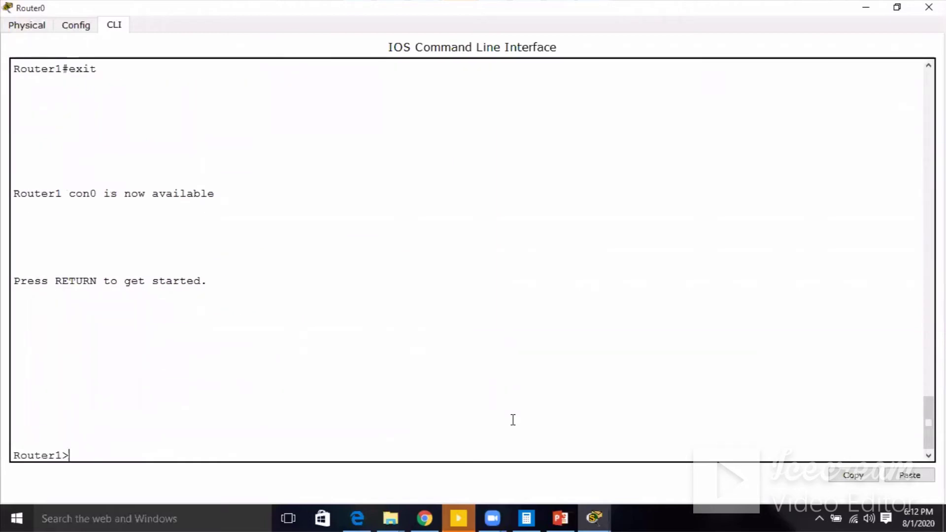
{"action": "type", "text": "ena"}
{"action": "key", "text": "Tab"}
{"action": "key", "text": "Return"}
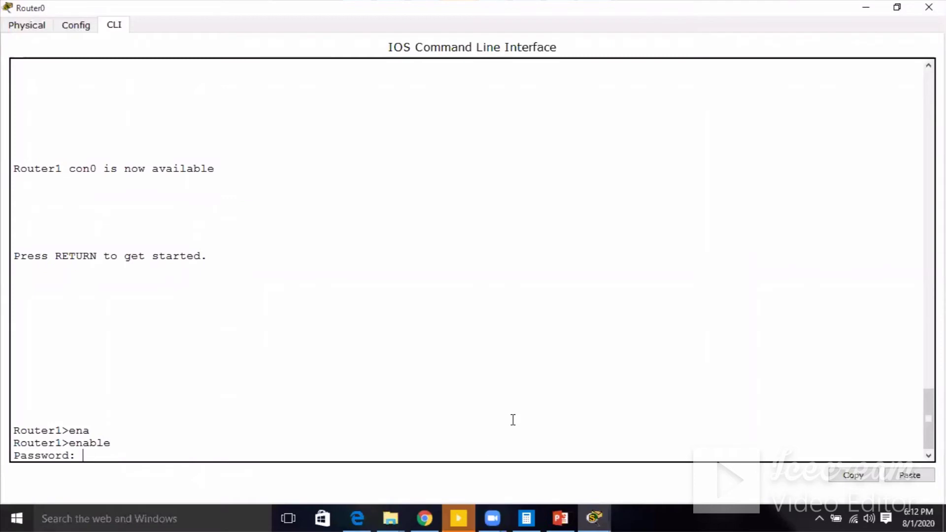
{"action": "key", "text": "Return"}
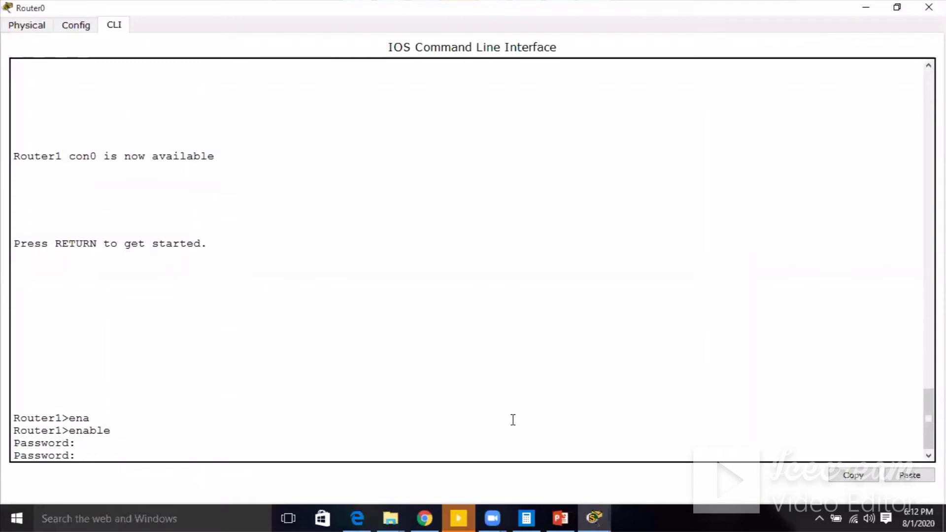
{"action": "key", "text": "Return"}
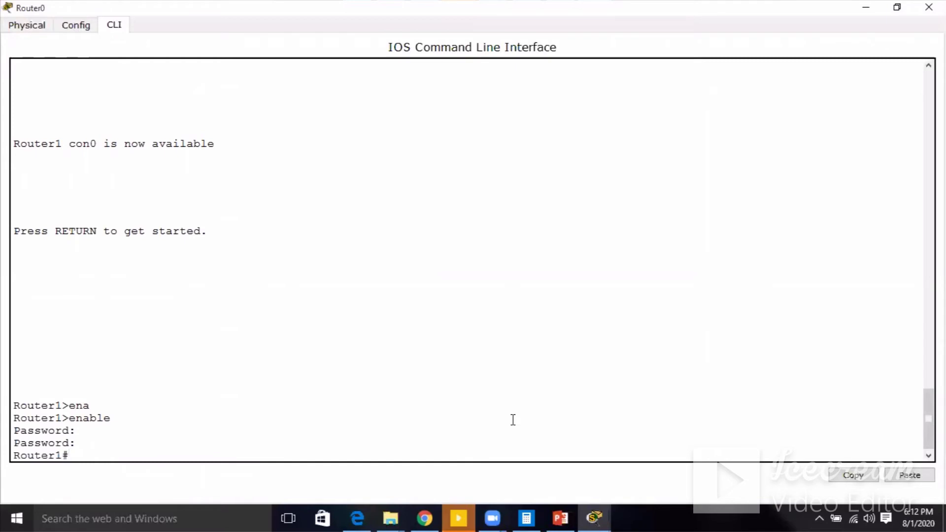
{"action": "type", "text": "confi"}
{"action": "key", "text": "Tab"}
{"action": "type", "text": "t"}
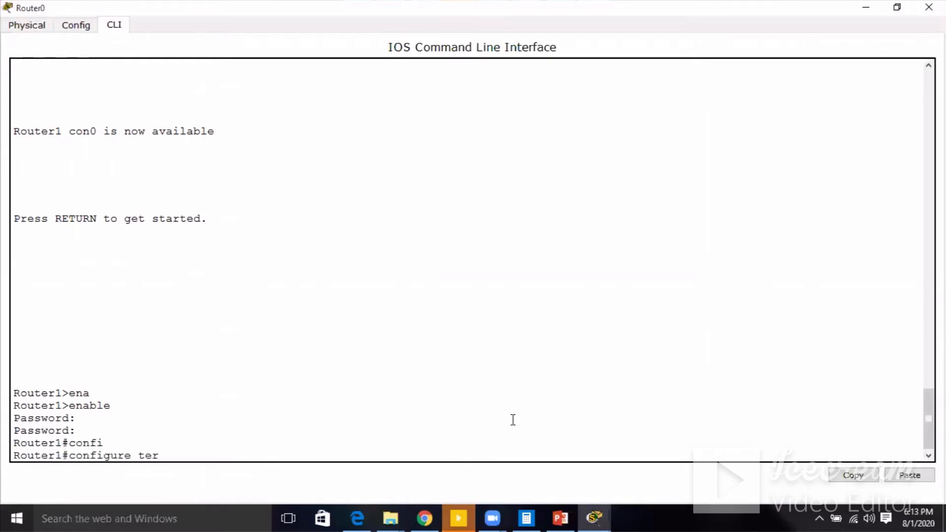
{"action": "key", "text": "Return"}
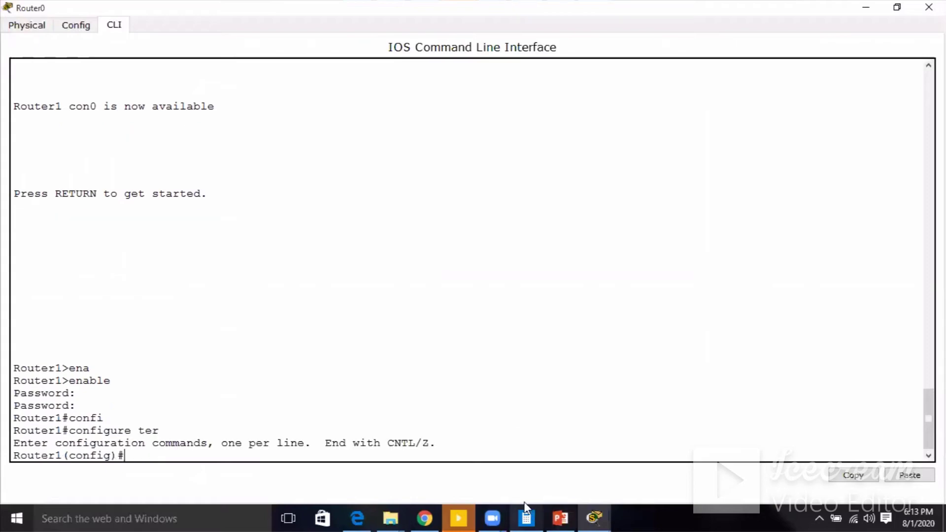
Draft another enable secret command after checking the PDF, then erase its unfinished password
{"action": "left_click", "coordinate": [432, 515]}
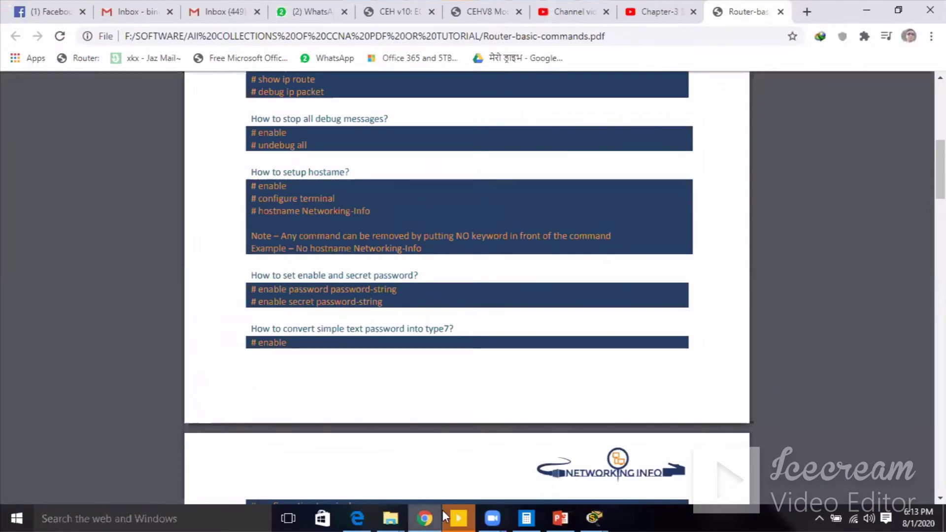
{"action": "mouse_move", "coordinate": [591, 517]}
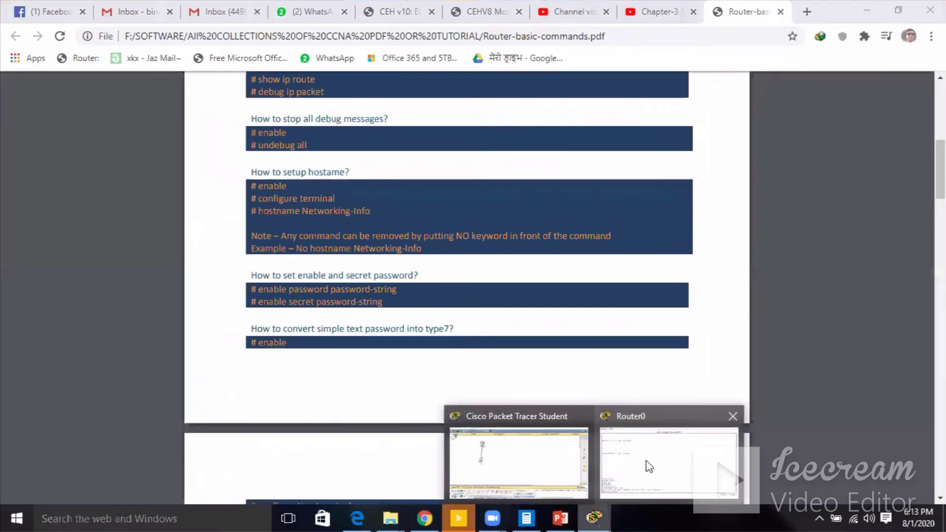
{"action": "left_click", "coordinate": [644, 465]}
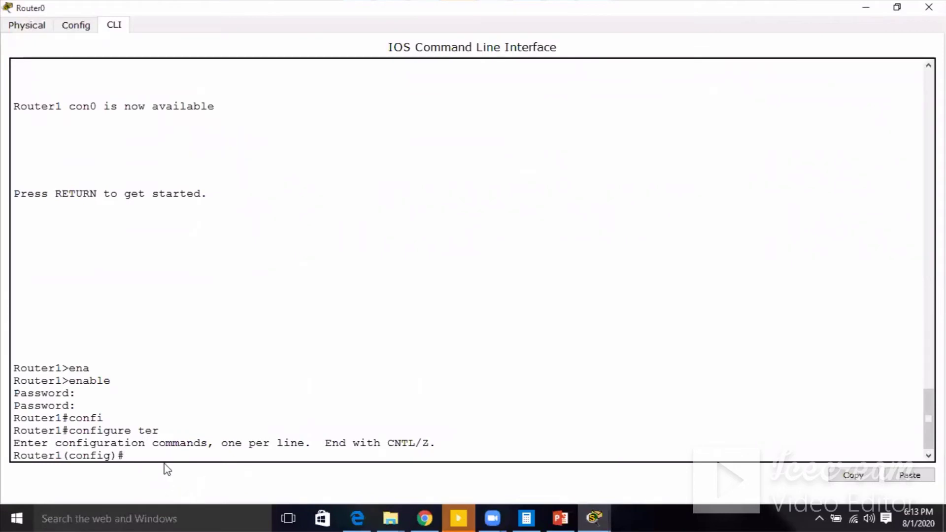
{"action": "type", "text": "a"}
{"action": "key", "text": "Tab"}
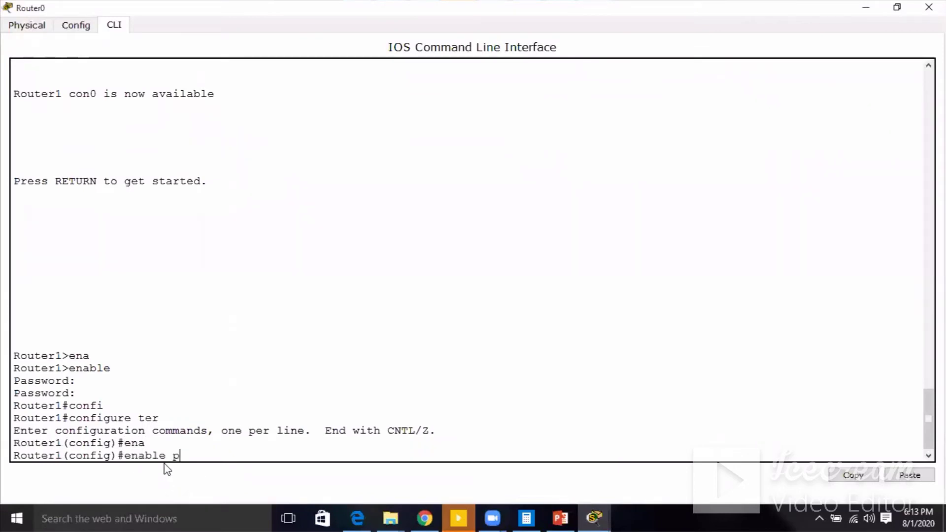
{"action": "key", "text": "BackSpace"}
{"action": "key", "text": "BackSpace"}
{"action": "type", "text": "secr"}
{"action": "key", "text": "Tab"}
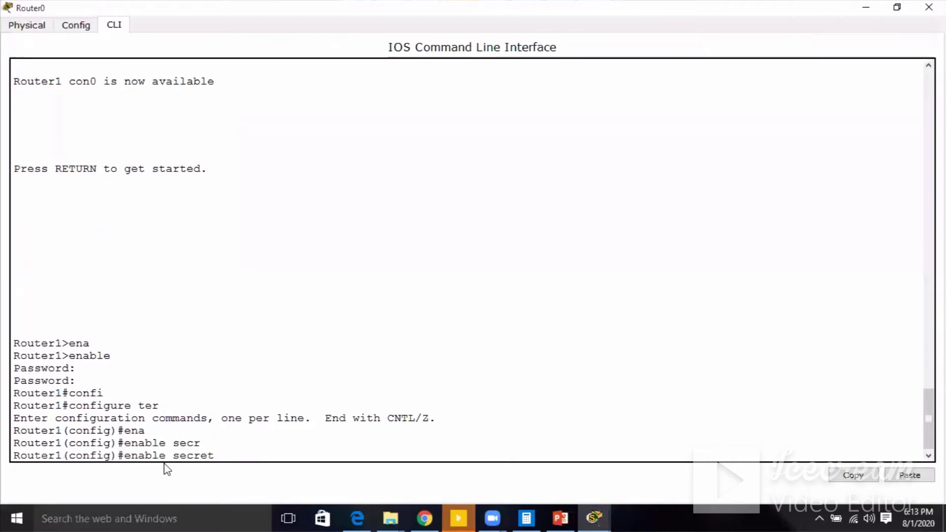
{"action": "type", "text": "passw"}
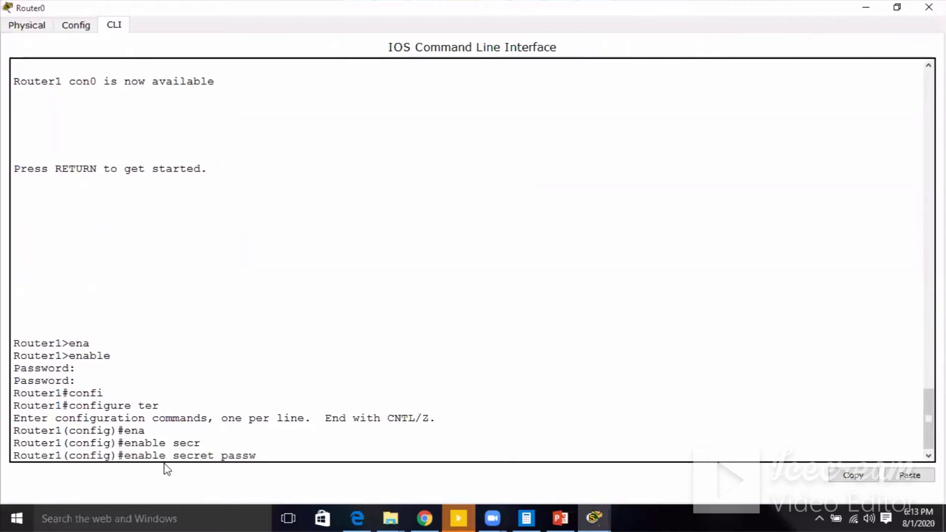
{"action": "type", "text": "ord-stri"}
{"action": "key", "text": "Tab"}
{"action": "key", "text": "Tab"}
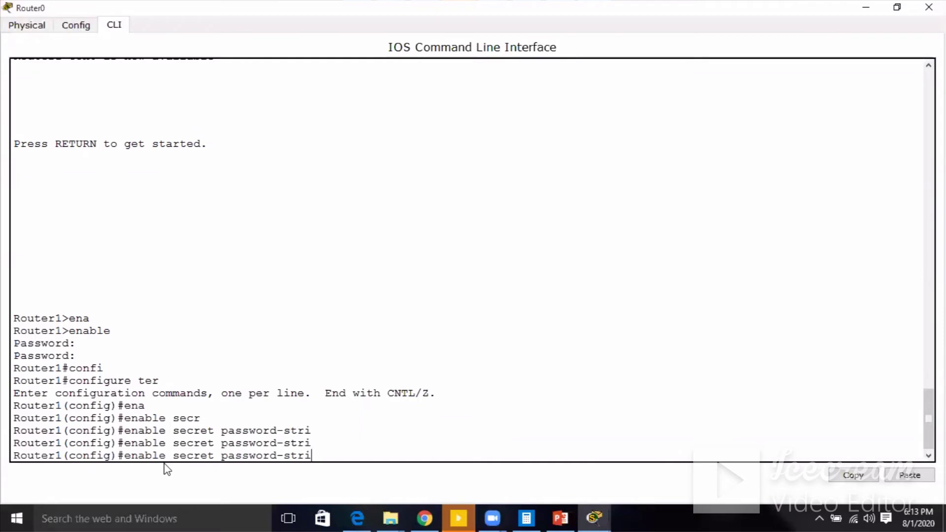
{"action": "key", "text": "BackSpace"}
{"action": "key", "text": "BackSpace"}
{"action": "key", "text": "BackSpace"}
{"action": "key", "text": "Tab"}
{"action": "key", "text": "Tab"}
{"action": "key", "text": "Tab"}
{"action": "key", "text": "BackSpace"}
{"action": "key", "text": "BackSpace"}
{"action": "key", "text": "BackSpace"}
{"action": "key", "text": "BackSpace"}
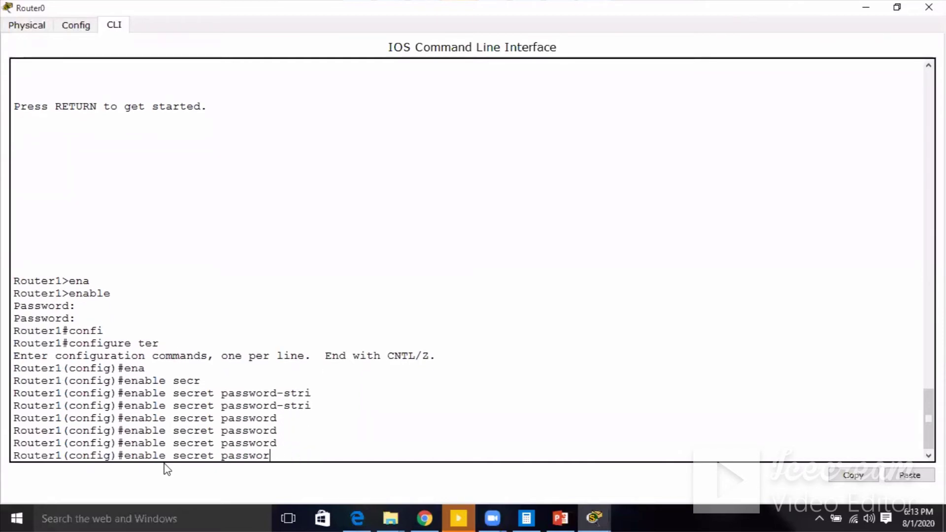
{"action": "key", "text": "BackSpace"}
{"action": "key", "text": "BackSpace"}
{"action": "key", "text": "BackSpace"}
{"action": "key", "text": "BackSpace"}
{"action": "key", "text": "BackSpace"}
{"action": "key", "text": "BackSpace"}
{"action": "key", "text": "BackSpace"}
{"action": "key", "text": "BackSpace"}
{"action": "key", "text": "BackSpace"}
{"action": "key", "text": "BackSpace"}
{"action": "key", "text": "BackSpace"}
{"action": "key", "text": "BackSpace"}
{"action": "key", "text": "BackSpace"}
{"action": "key", "text": "BackSpace"}
{"action": "key", "text": "BackSpace"}
{"action": "key", "text": "BackSpace"}
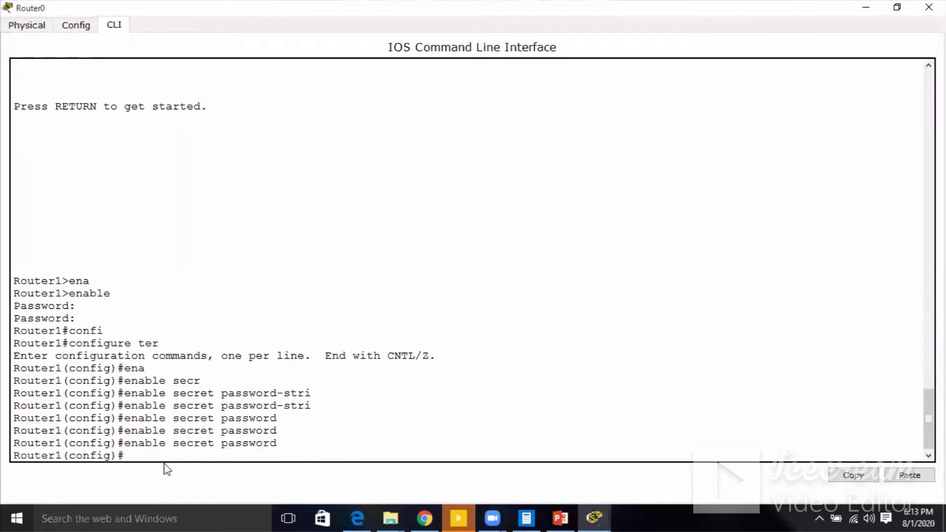
Exit configuration mode and return with configure terminal to Router1(config)#
{"action": "type", "text": "exit"}
{"action": "key", "text": "Return"}
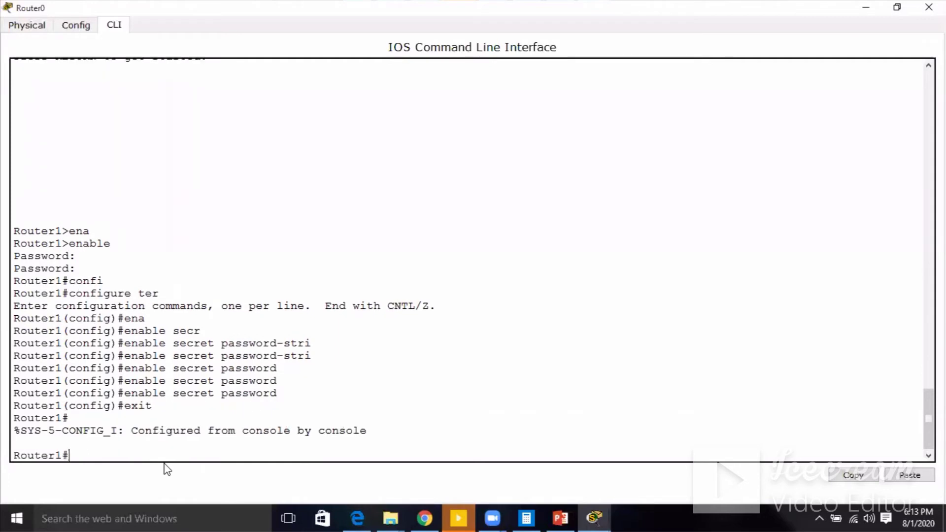
{"action": "type", "text": "confi"}
{"action": "key", "text": "Tab"}
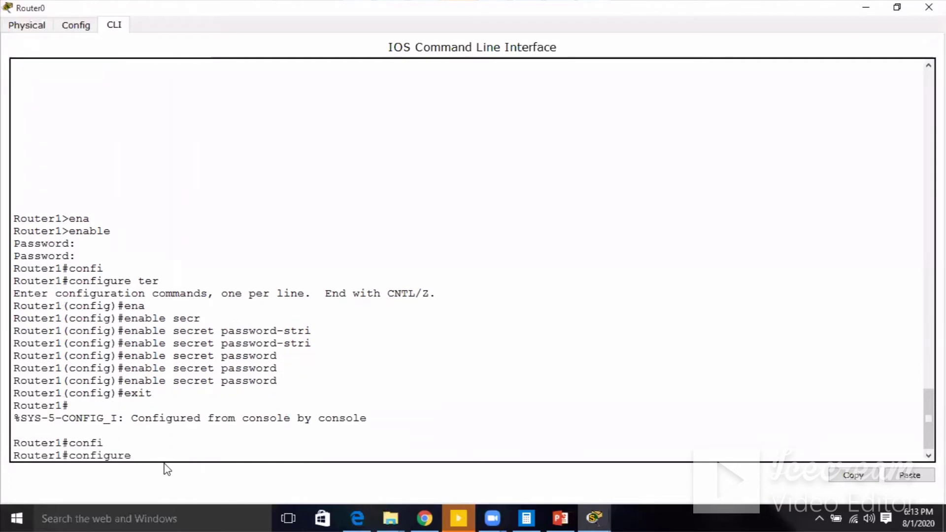
{"action": "type", "text": "ter"}
{"action": "key", "text": "Tab"}
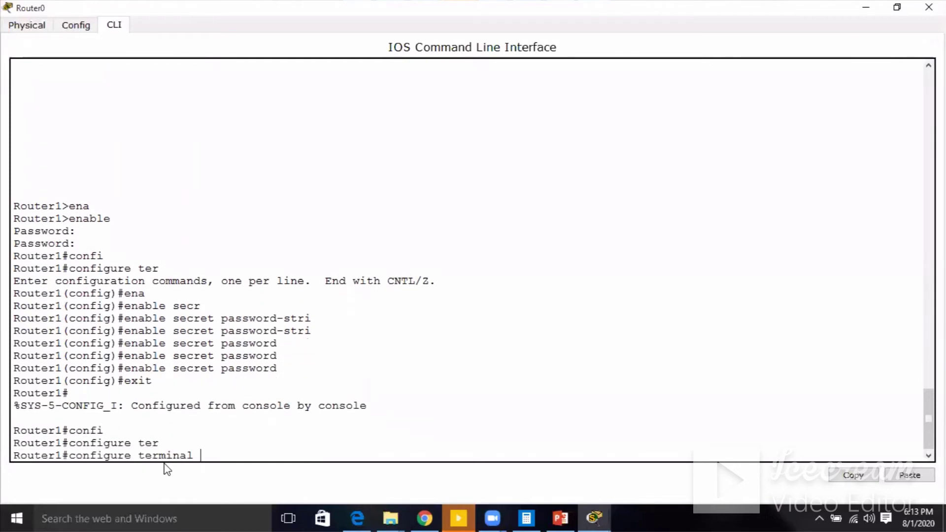
{"action": "key", "text": "Return"}
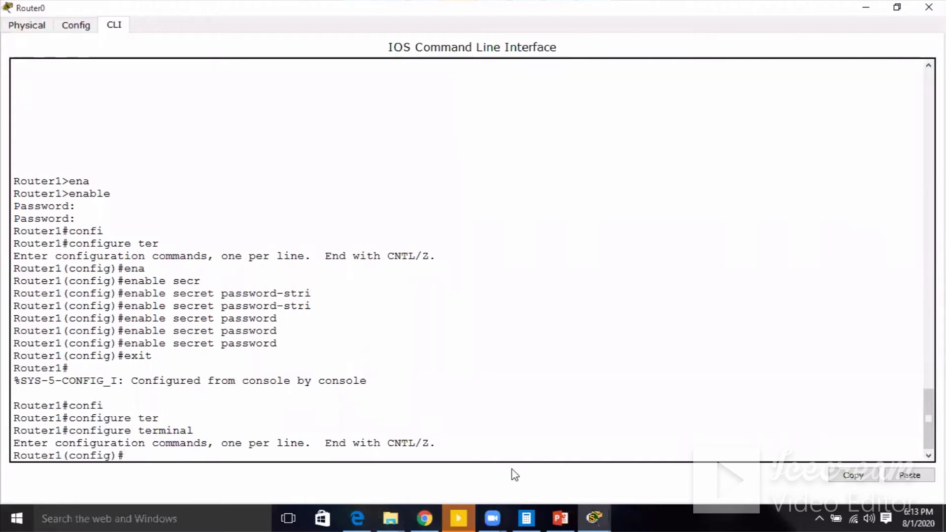
Show the PDF's type7 password conversion steps ending in service password-encryption
{"action": "left_click", "coordinate": [432, 516]}
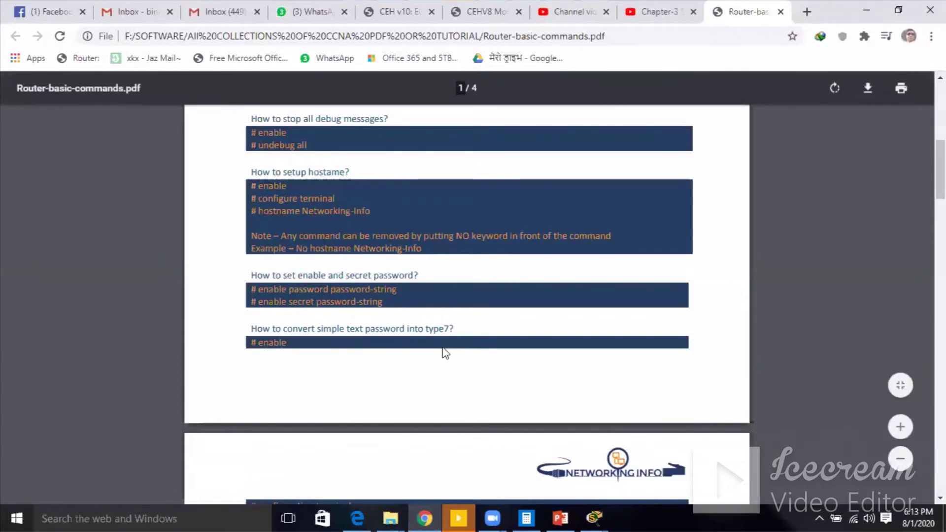
{"action": "scroll", "coordinate": [423, 365], "scroll_direction": "down", "scroll_amount": 3}
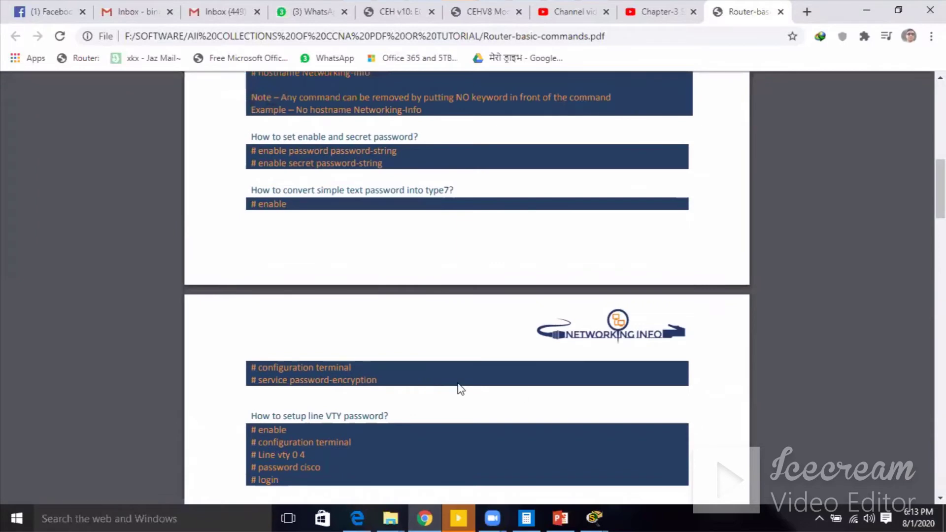
{"action": "scroll", "coordinate": [394, 276], "scroll_direction": "up", "scroll_amount": 2}
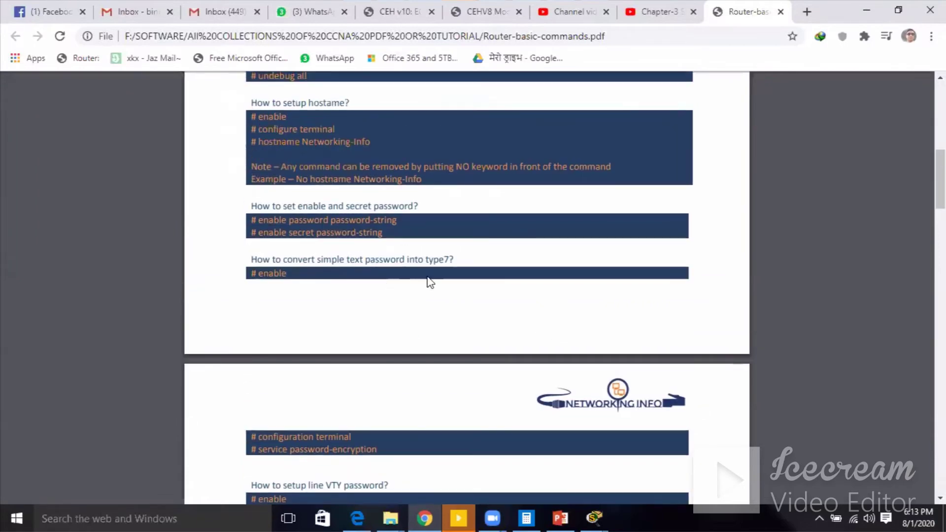
Search Google for 'type7' in a new browser tab
{"action": "left_click", "coordinate": [807, 11]}
{"action": "type", "text": "google.com"}
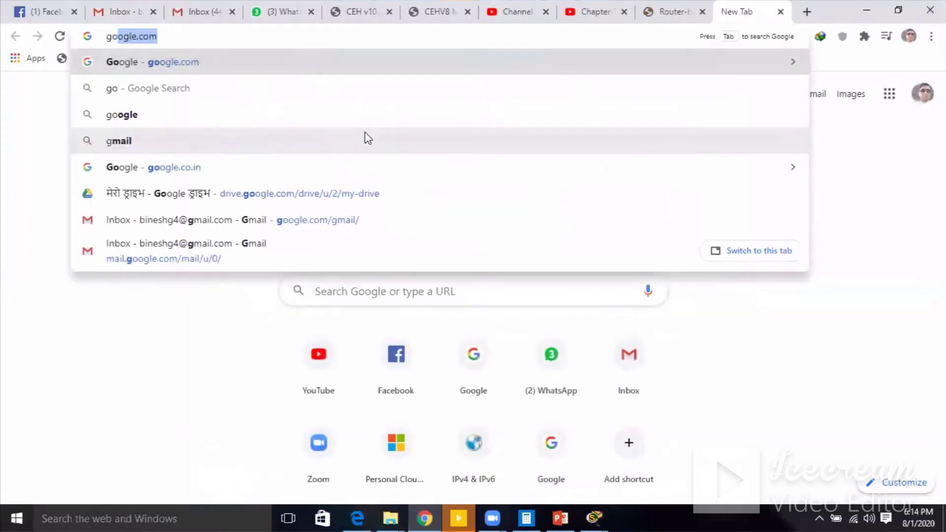
{"action": "key", "text": "Return"}
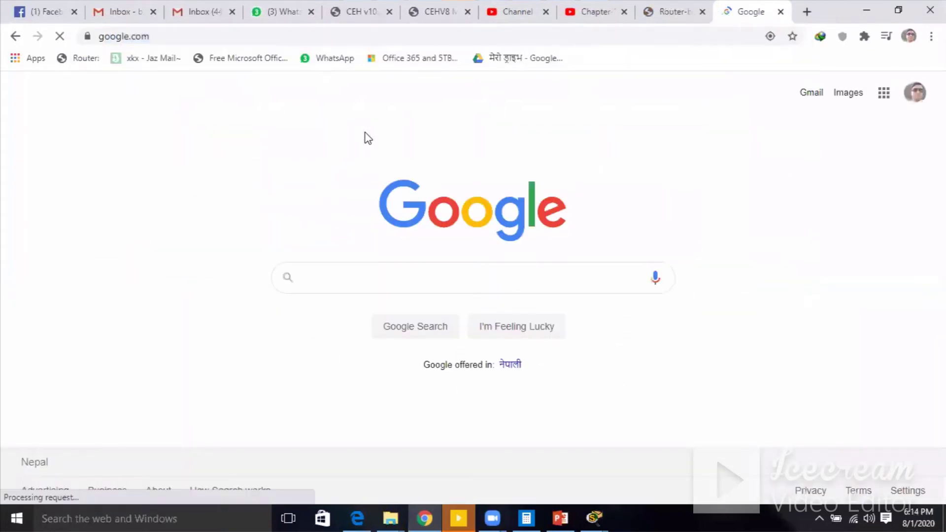
{"action": "type", "text": "type"}
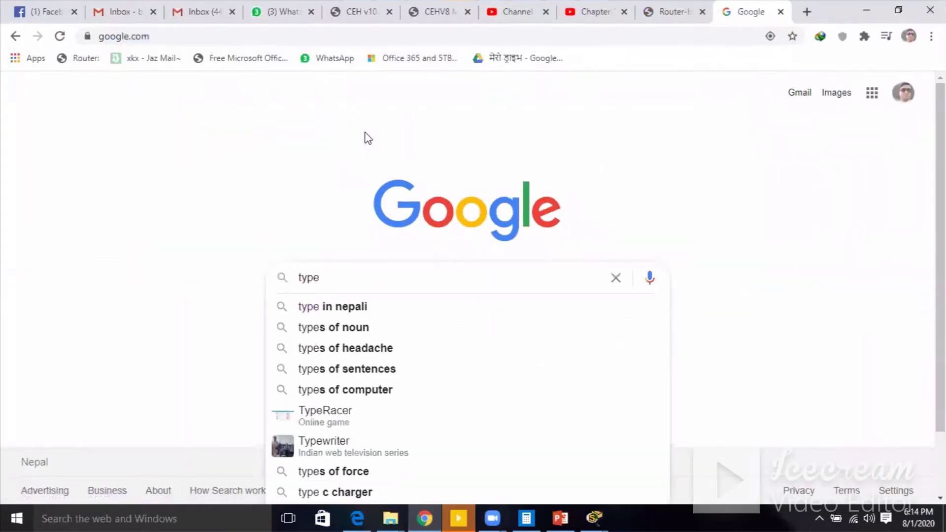
{"action": "type", "text": "7"}
{"action": "key", "text": "Return"}
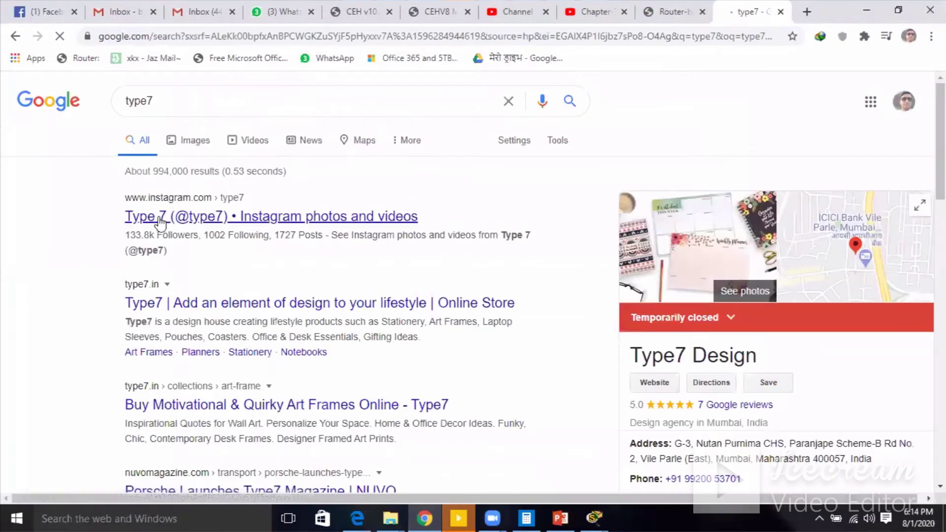
Open the type7.in store result in a new tab and scroll its homepage
{"action": "right_click", "coordinate": [221, 306]}
{"action": "left_click", "coordinate": [247, 310]}
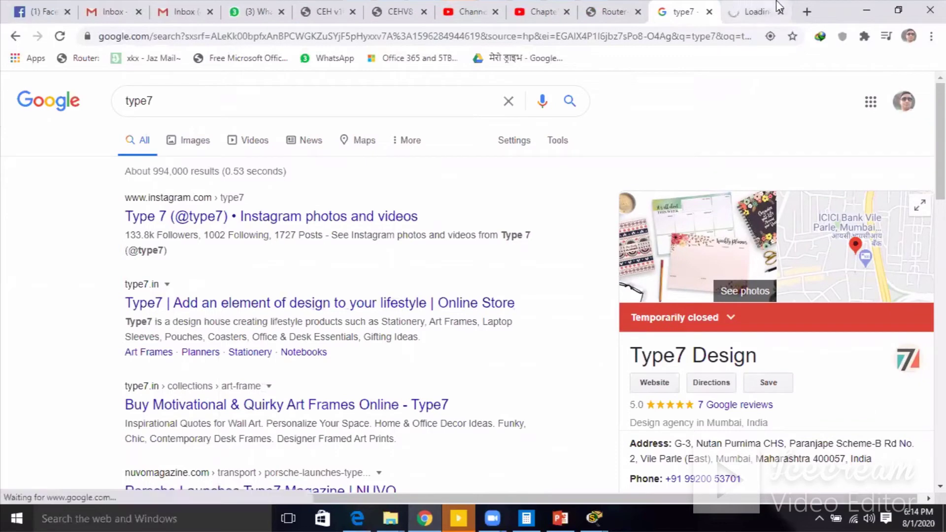
{"action": "left_click", "coordinate": [746, 10]}
{"action": "scroll", "coordinate": [505, 266], "scroll_direction": "down", "scroll_amount": 5}
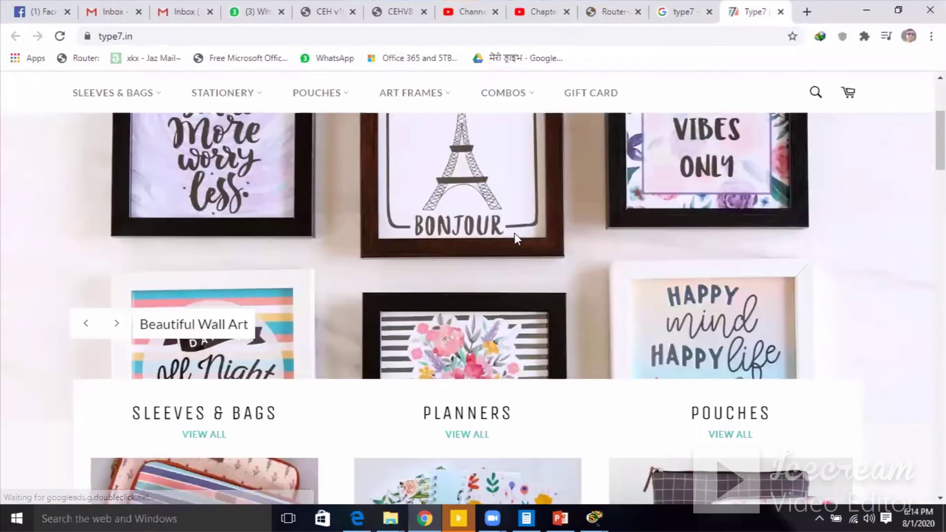
{"action": "scroll", "coordinate": [515, 235], "scroll_direction": "down", "scroll_amount": 15}
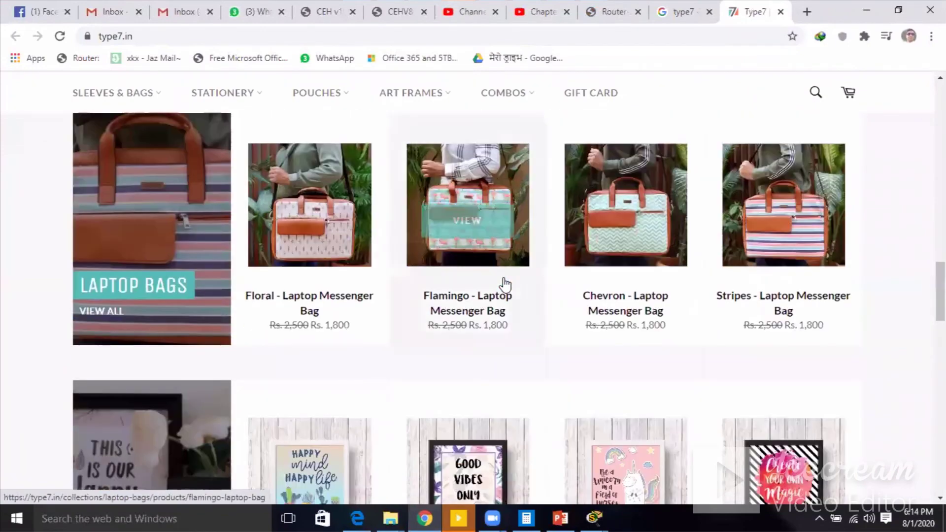
{"action": "scroll", "coordinate": [505, 285], "scroll_direction": "up", "scroll_amount": 20}
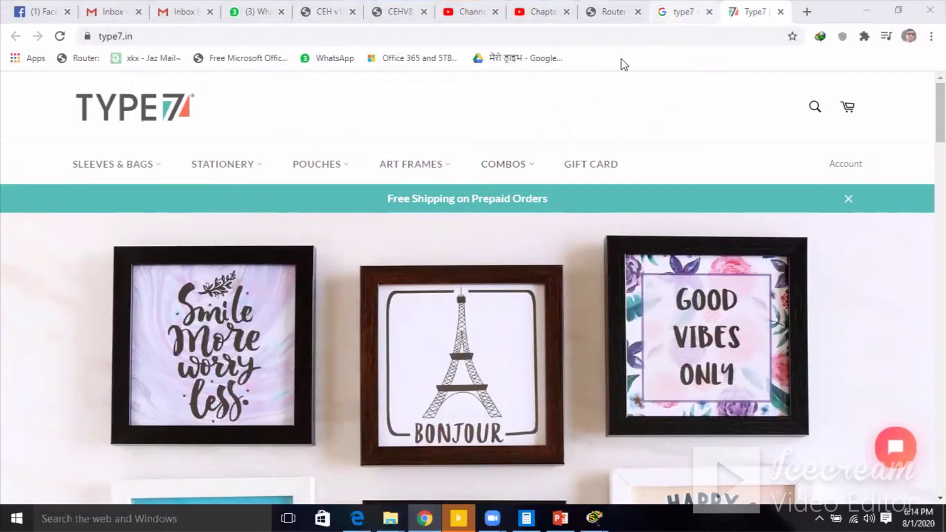
Scroll through the type7 results listing Porsche, Enneagram and Pinterest matches
{"action": "key", "text": "ctrl+shift+Tab"}
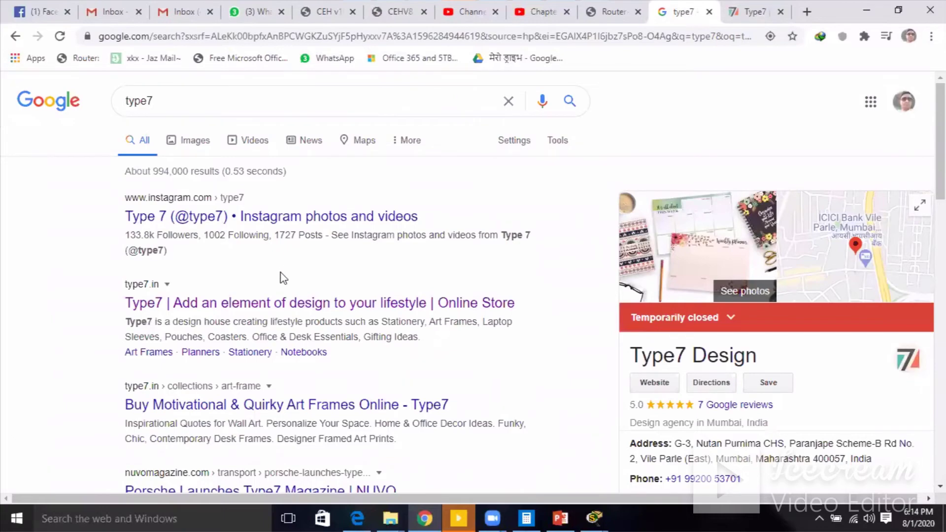
{"action": "scroll", "coordinate": [272, 302], "scroll_direction": "down", "scroll_amount": 3}
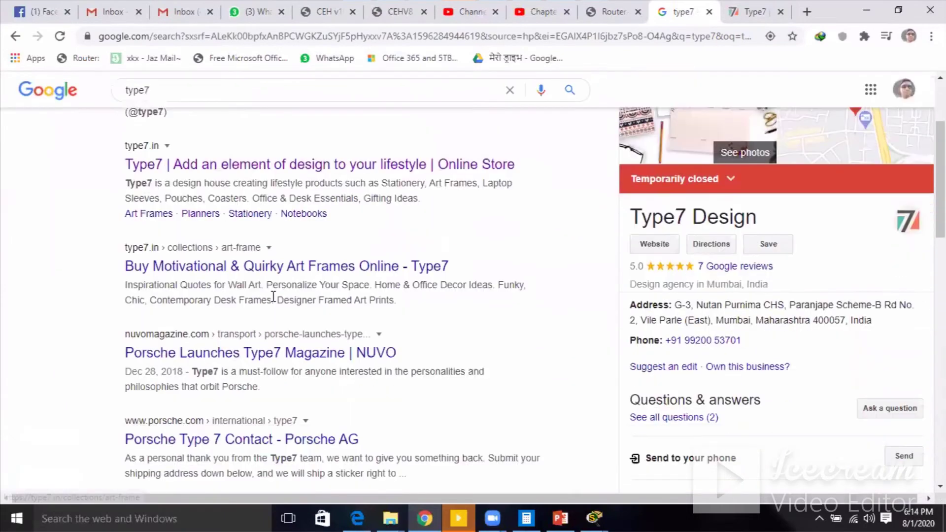
{"action": "scroll", "coordinate": [271, 309], "scroll_direction": "down", "scroll_amount": 3}
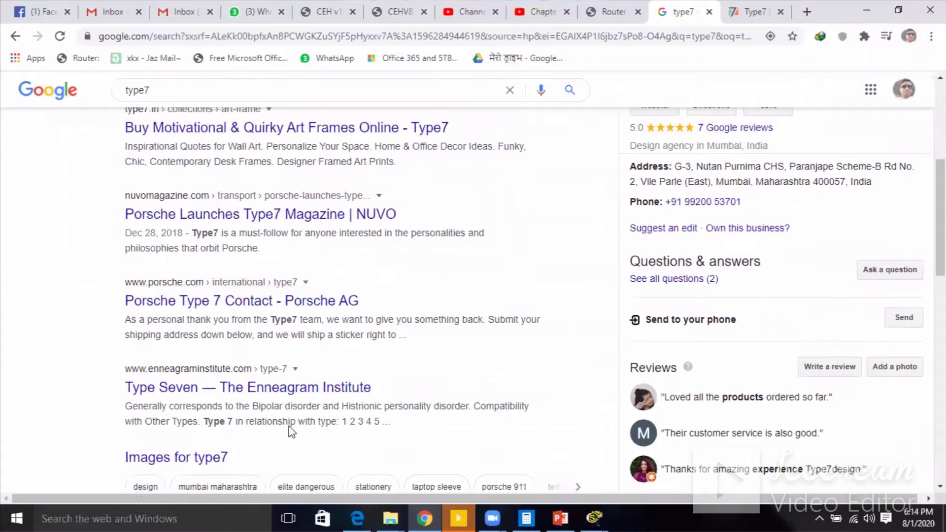
{"action": "scroll", "coordinate": [272, 399], "scroll_direction": "down", "scroll_amount": 9}
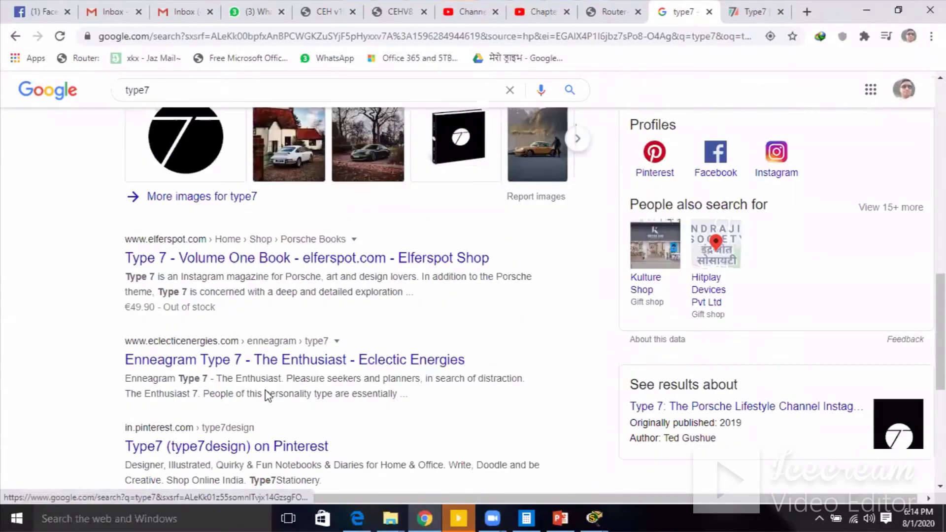
{"action": "scroll", "coordinate": [265, 390], "scroll_direction": "down", "scroll_amount": 2}
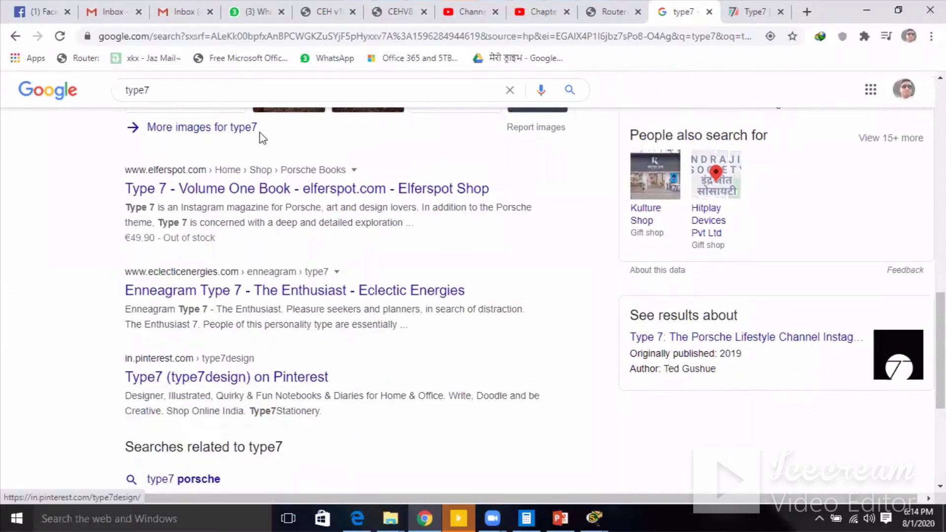
{"action": "scroll", "coordinate": [226, 369], "scroll_direction": "down", "scroll_amount": 3}
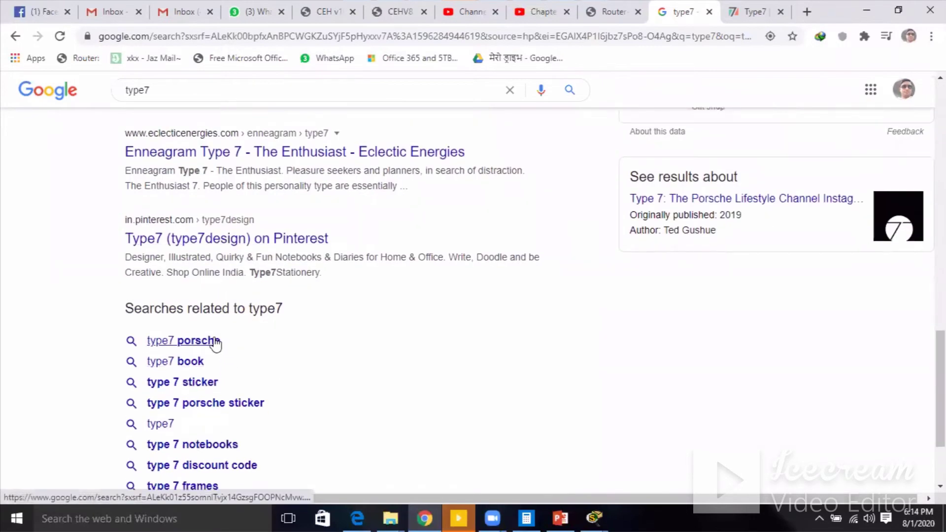
{"action": "scroll", "coordinate": [216, 344], "scroll_direction": "up", "scroll_amount": 1}
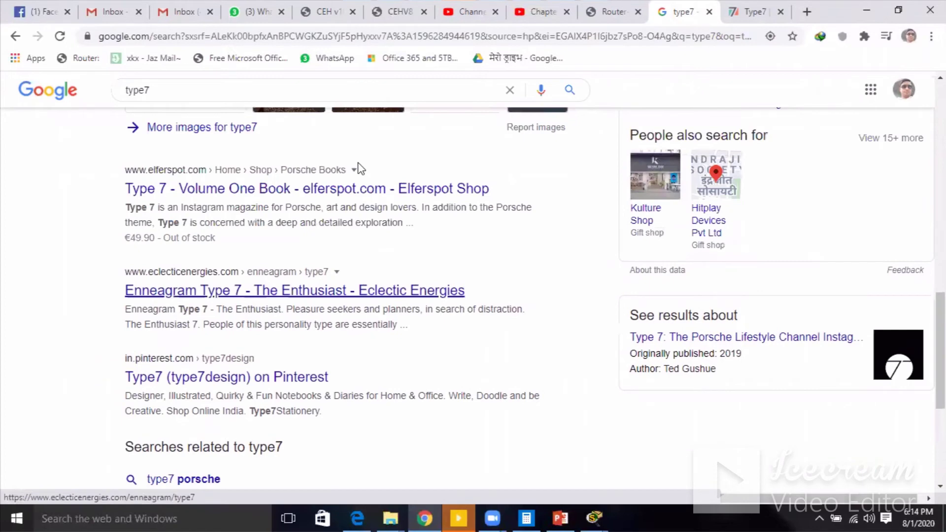
Review the type 7 commands in the Router-basic-commands PDF, then open a blank tab
{"action": "left_click", "coordinate": [427, 518]}
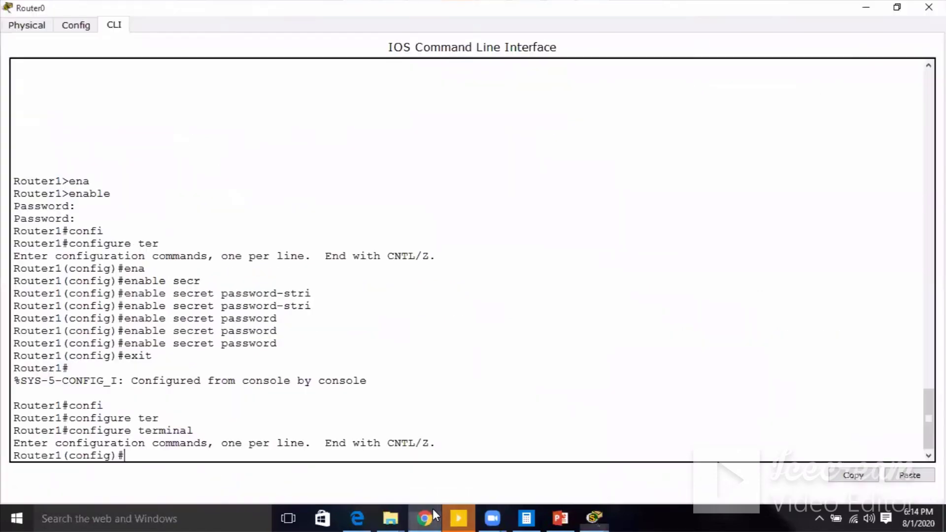
{"action": "left_click", "coordinate": [425, 518]}
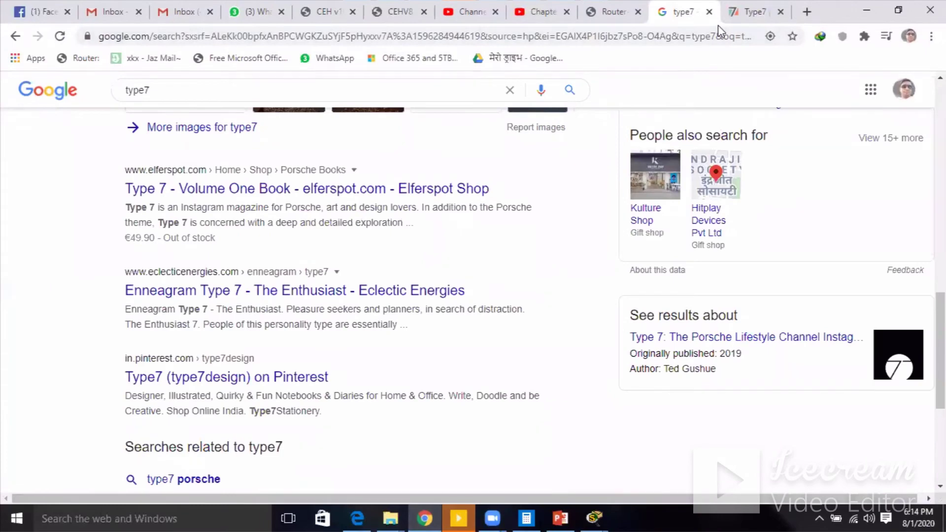
{"action": "left_click", "coordinate": [614, 11]}
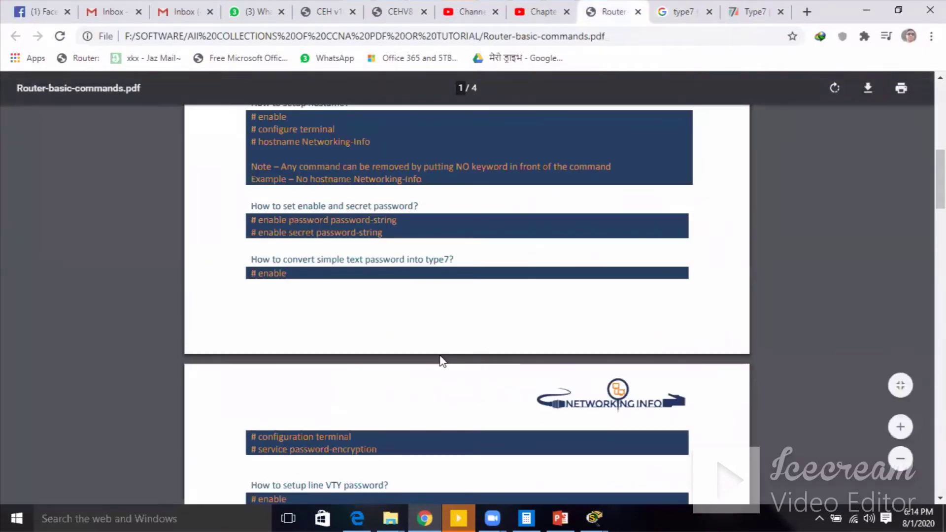
{"action": "scroll", "coordinate": [441, 360], "scroll_direction": "down", "scroll_amount": 1}
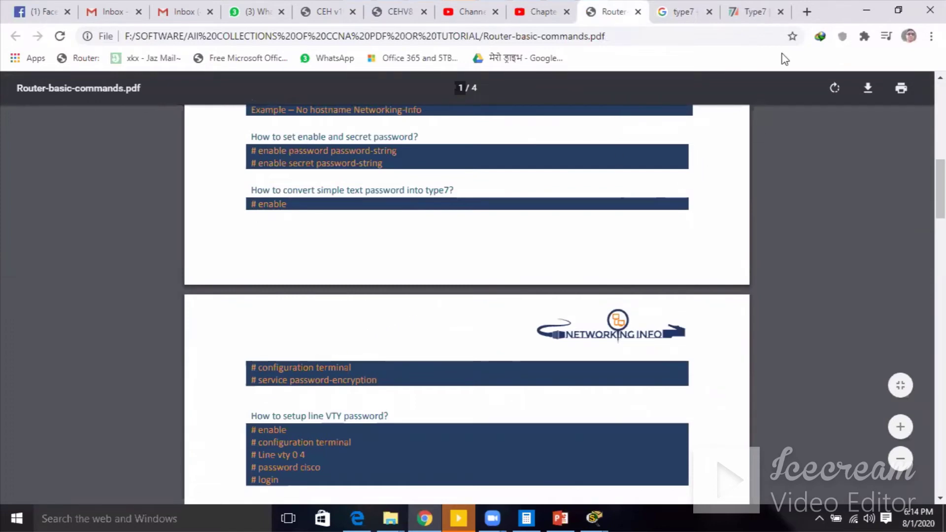
{"action": "left_click", "coordinate": [807, 12]}
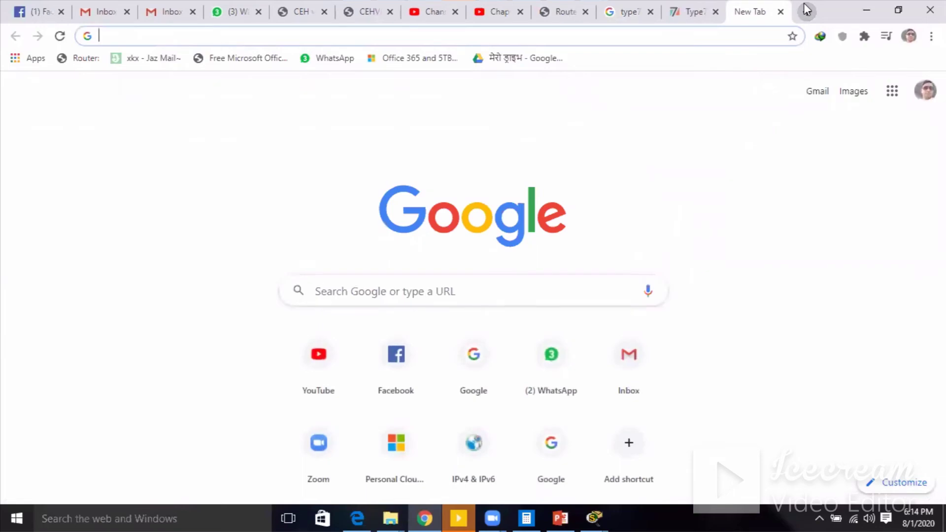
Search for 'type7' from the new tab and scan the results
{"action": "type", "text": "type7"}
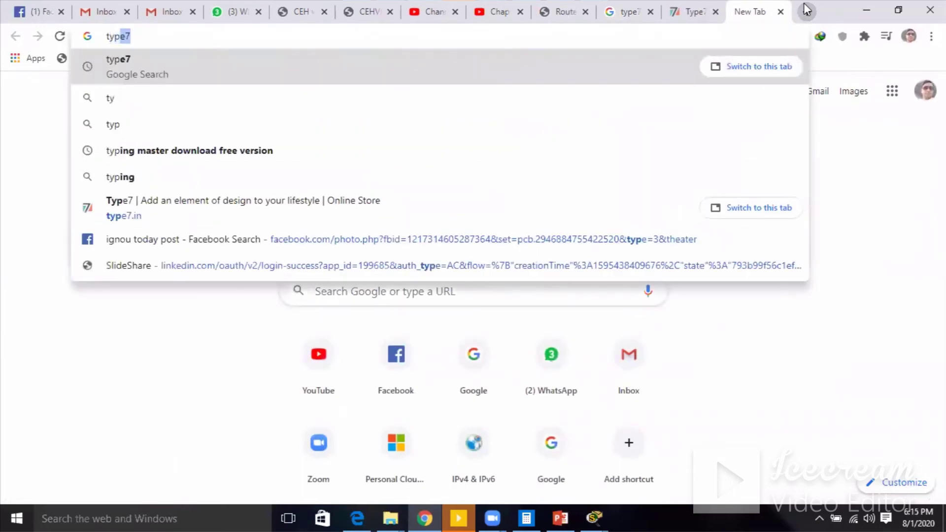
{"action": "key", "text": "Return"}
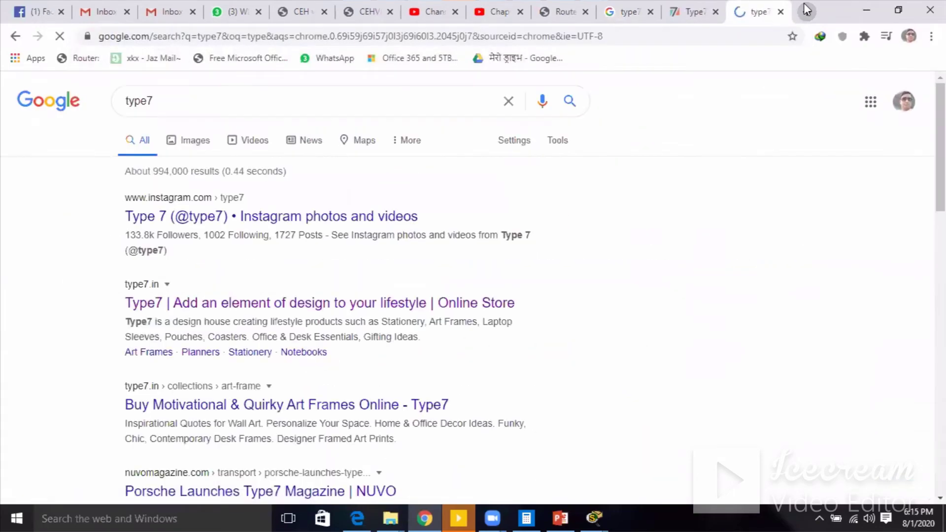
{"action": "scroll", "coordinate": [708, 437], "scroll_direction": "down", "scroll_amount": 4}
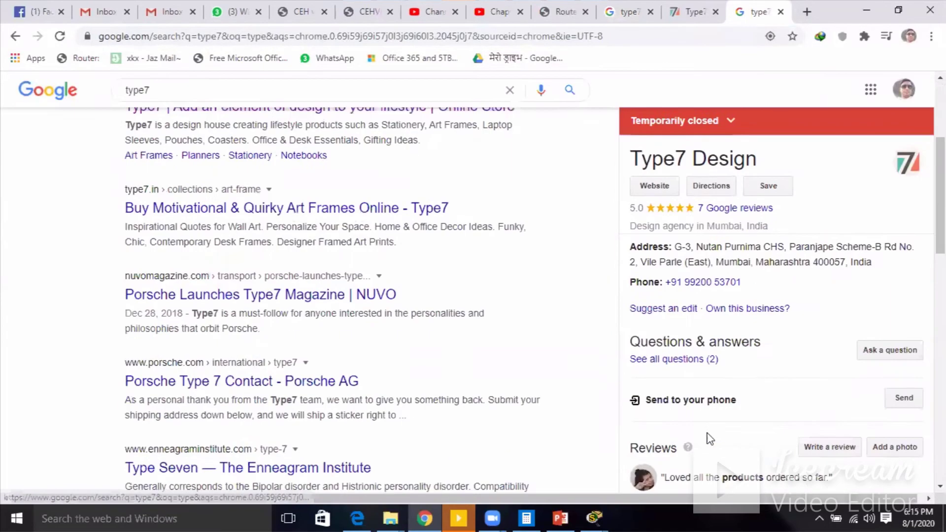
{"action": "scroll", "coordinate": [709, 438], "scroll_direction": "up", "scroll_amount": 3}
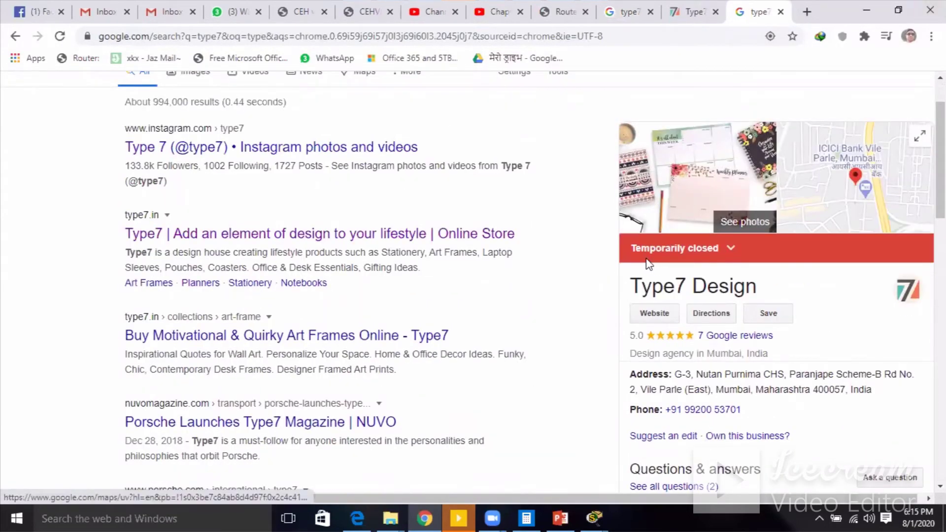
{"action": "scroll", "coordinate": [404, 237], "scroll_direction": "up", "scroll_amount": 2}
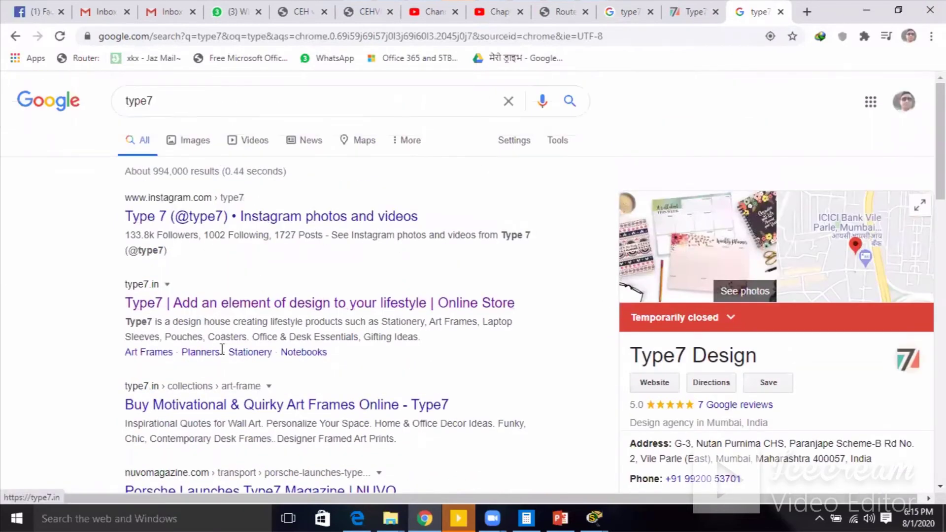
Open the type7.in store in a new tab and close its Free Shipping banner
{"action": "right_click", "coordinate": [230, 308]}
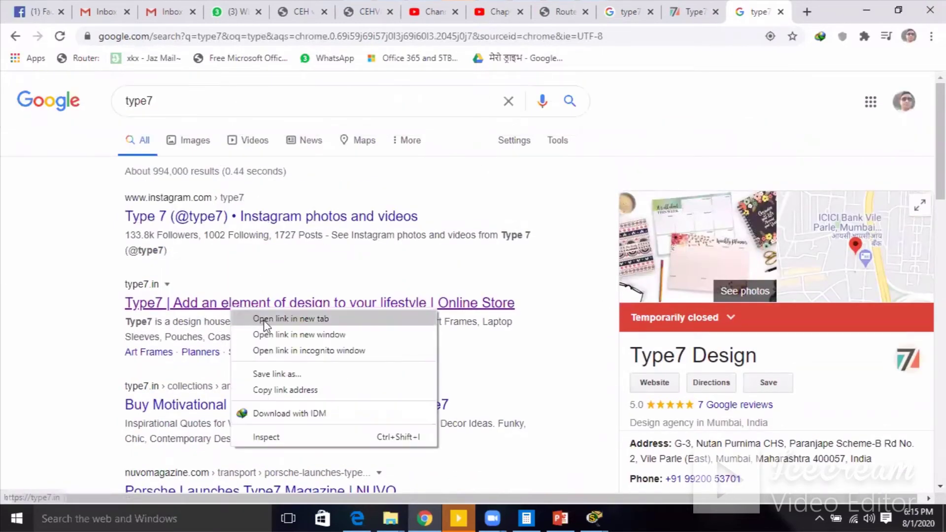
{"action": "left_click", "coordinate": [265, 319]}
{"action": "left_click", "coordinate": [767, 12]}
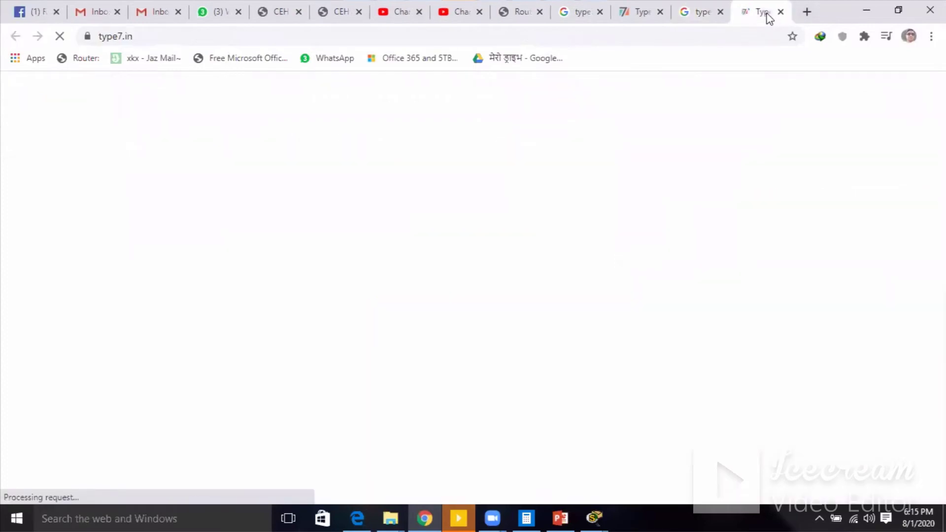
{"action": "scroll", "coordinate": [483, 310], "scroll_direction": "down", "scroll_amount": 15}
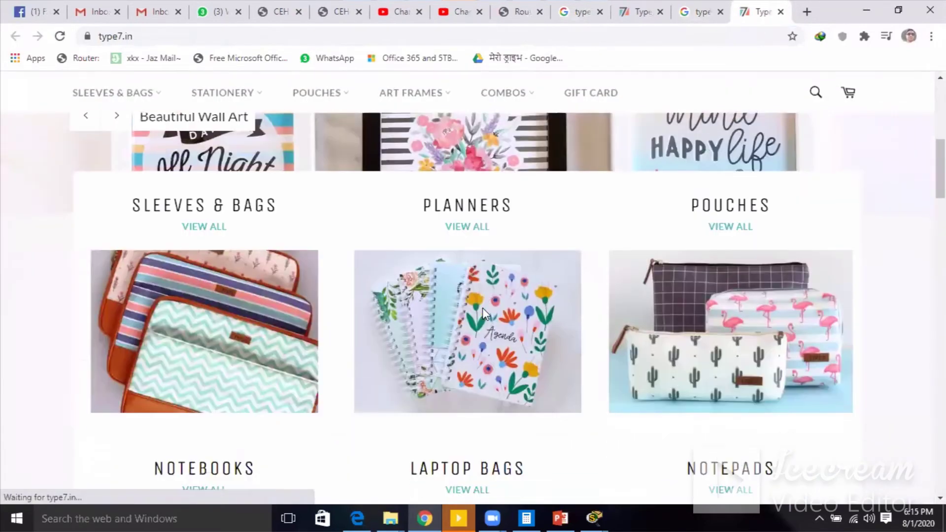
{"action": "scroll", "coordinate": [482, 314], "scroll_direction": "up", "scroll_amount": 10}
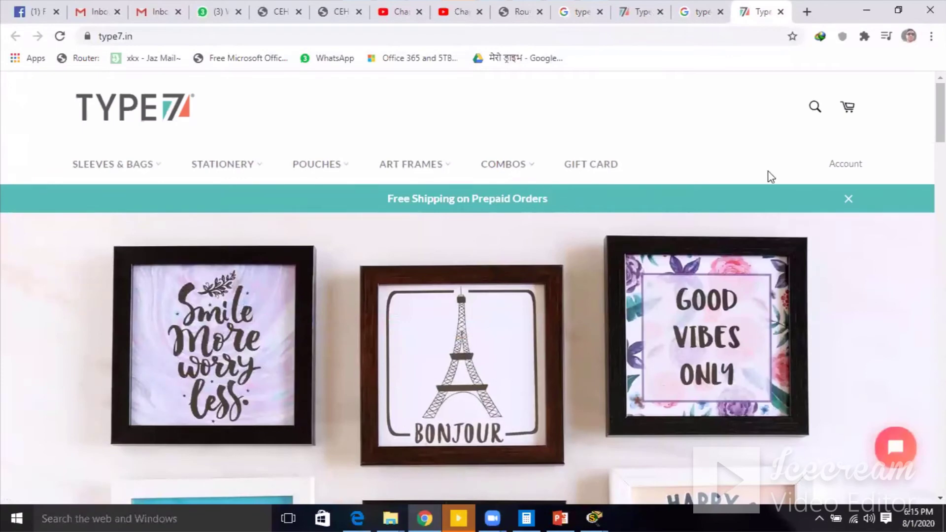
{"action": "left_click", "coordinate": [847, 200]}
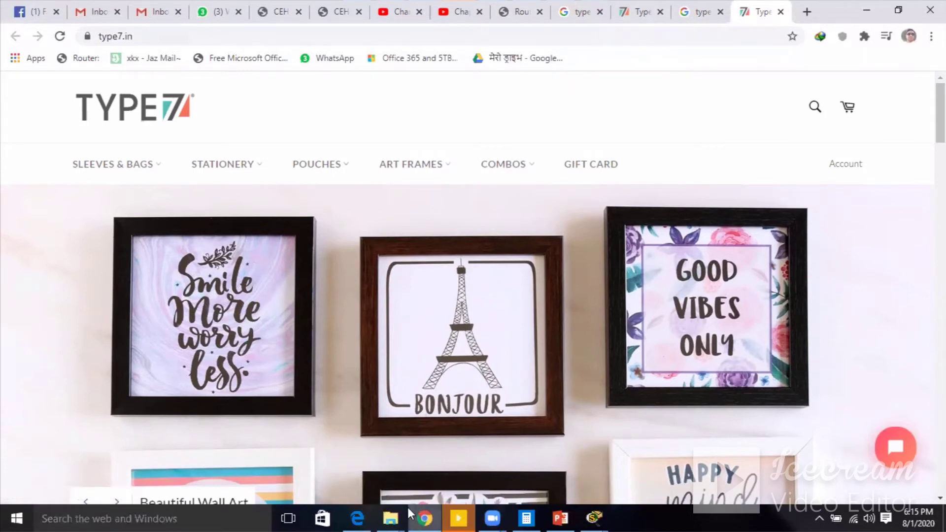
{"action": "key", "text": "alt+Tab"}
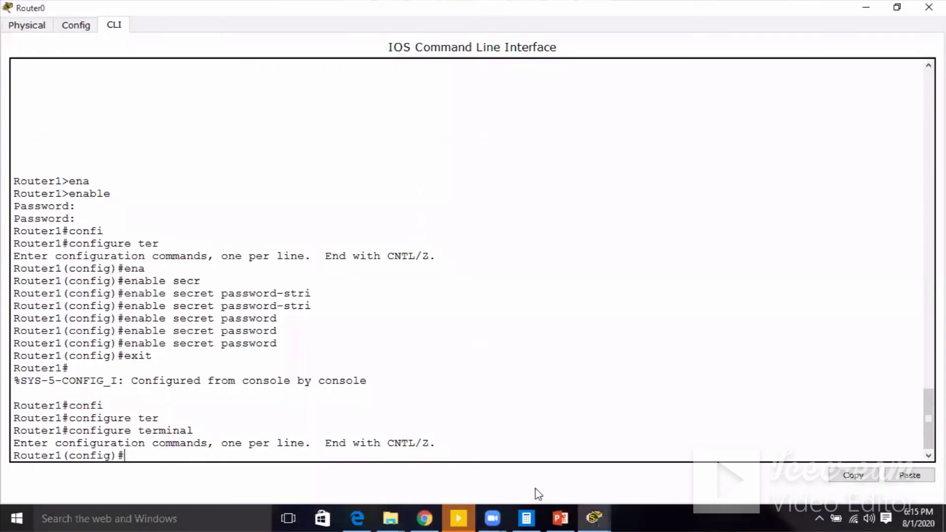
{"action": "left_click", "coordinate": [423, 515]}
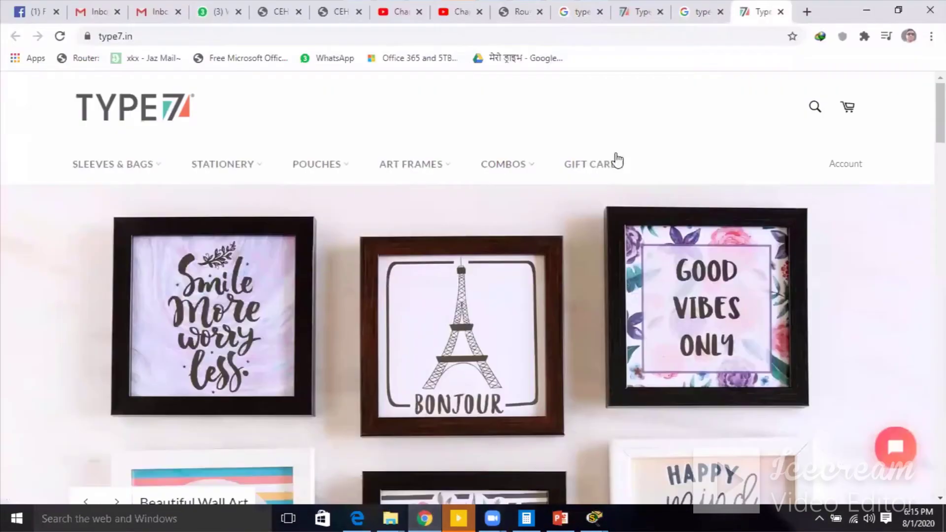
Switch back to the Router-basic-commands PDF tab and review its service password-encryption section
{"action": "key", "text": "ctrl+shift+Tab"}
{"action": "key", "text": "ctrl+shift+Tab"}
{"action": "key", "text": "ctrl+shift+Tab"}
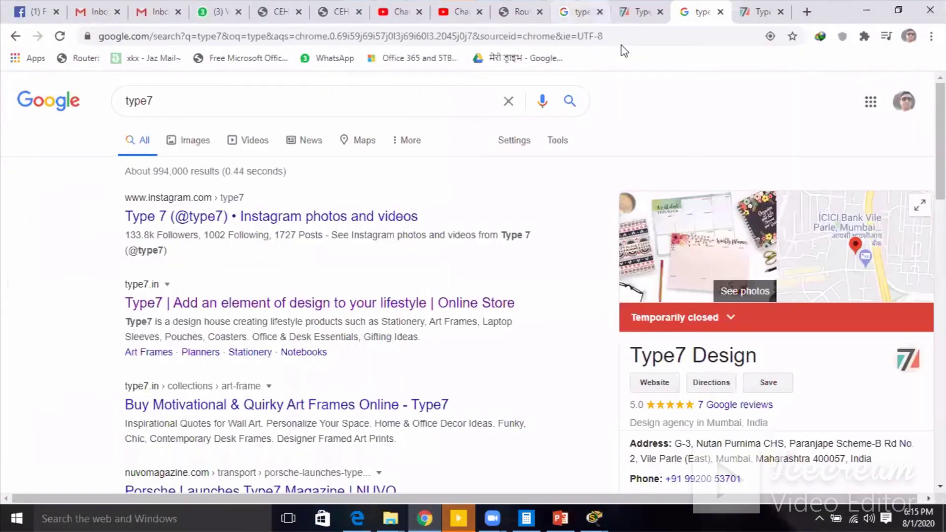
{"action": "key", "text": "ctrl+shift+Tab"}
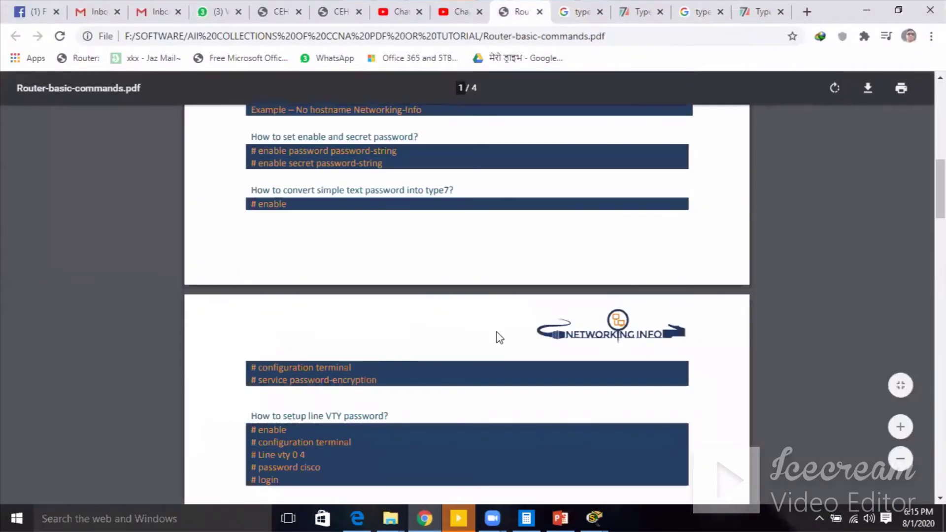
{"action": "scroll", "coordinate": [471, 337], "scroll_direction": "down", "scroll_amount": 2}
{"action": "scroll", "coordinate": [471, 337], "scroll_direction": "up", "scroll_amount": 2}
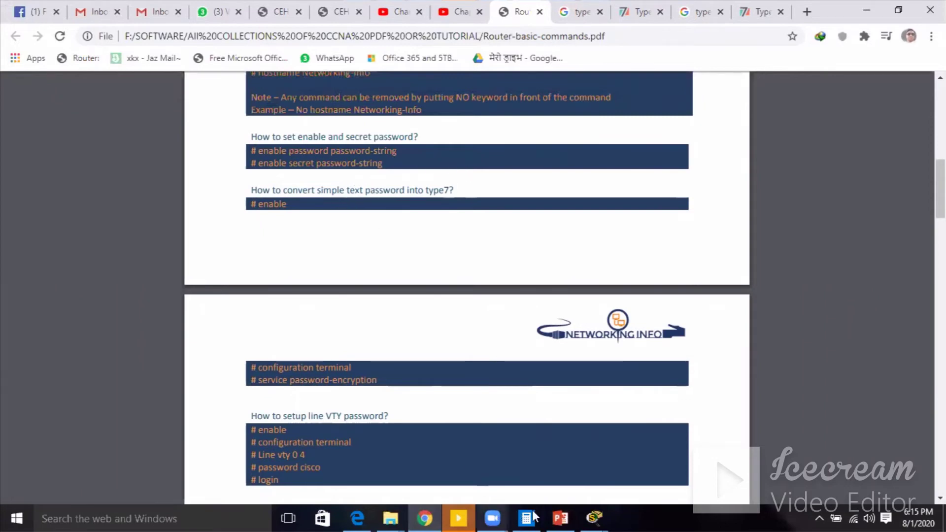
Bring Router1's command line to the front and leave configuration mode with exit
{"action": "mouse_move", "coordinate": [594, 516]}
{"action": "left_click", "coordinate": [648, 463]}
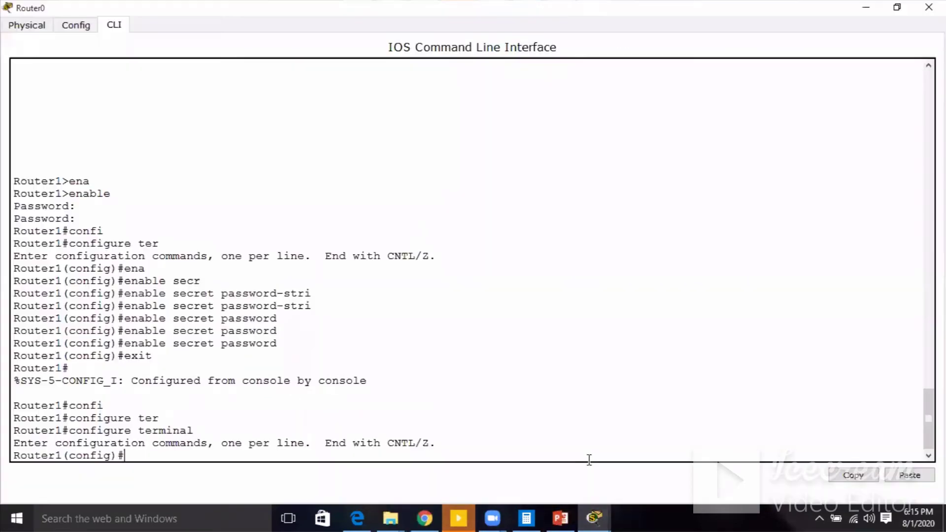
{"action": "type", "text": "exit"}
{"action": "key", "text": "Return"}
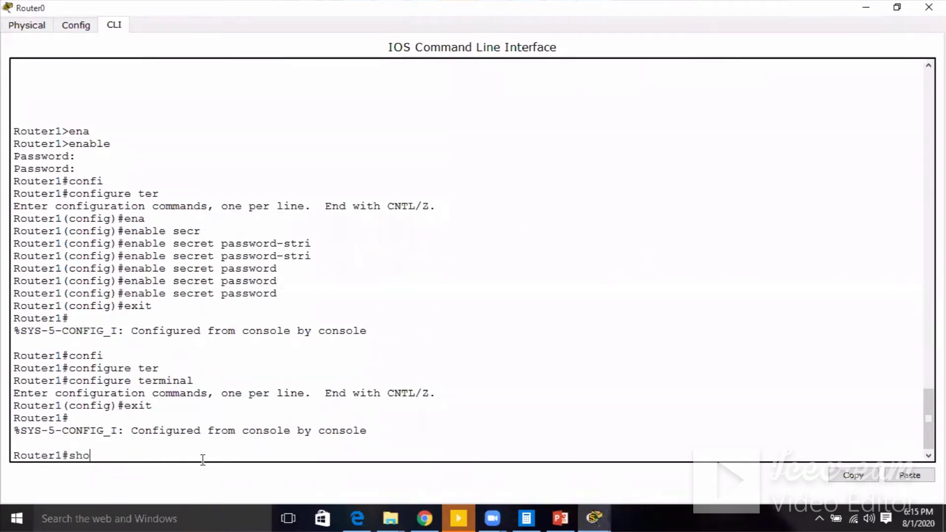
List Router1's interface details with show interfaces, then stop the paged output
{"action": "type", "text": "sho"}
{"action": "key", "text": "Tab"}
{"action": "type", "text": "ip"}
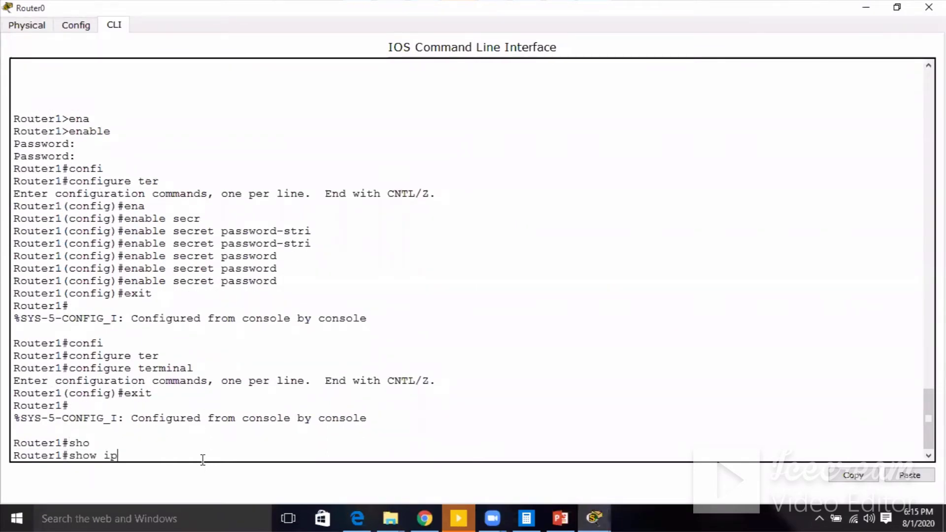
{"action": "key", "text": "BackSpace"}
{"action": "type", "text": "nter"}
{"action": "key", "text": "Tab"}
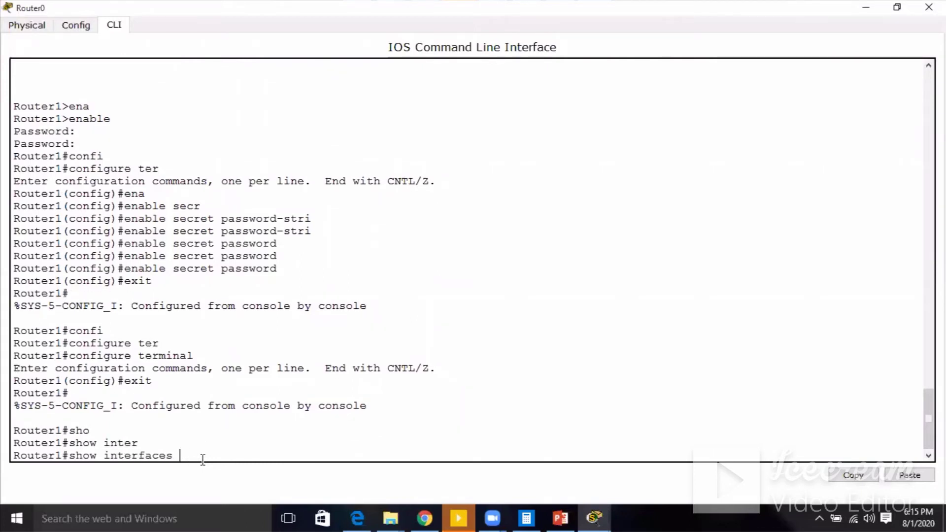
{"action": "key", "text": "Tab"}
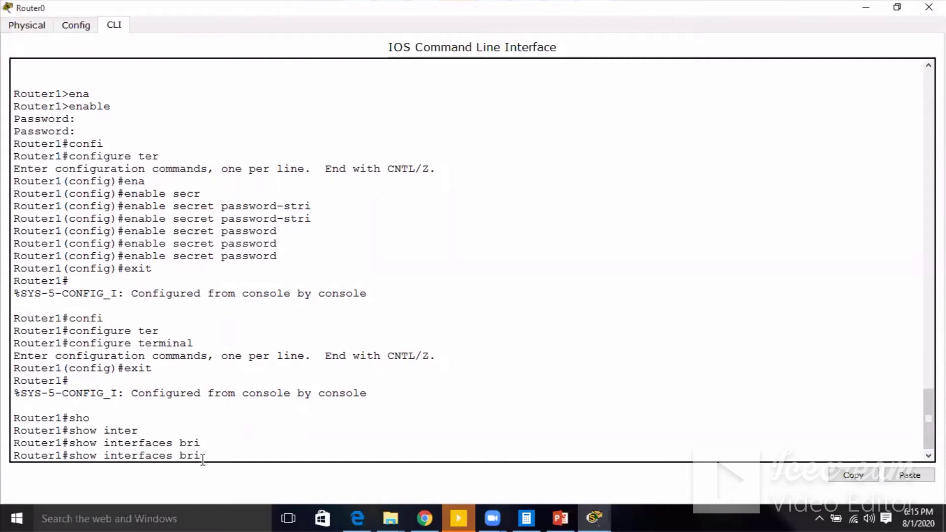
{"action": "key", "text": "BackSpace"}
{"action": "key", "text": "BackSpace"}
{"action": "key", "text": "Return"}
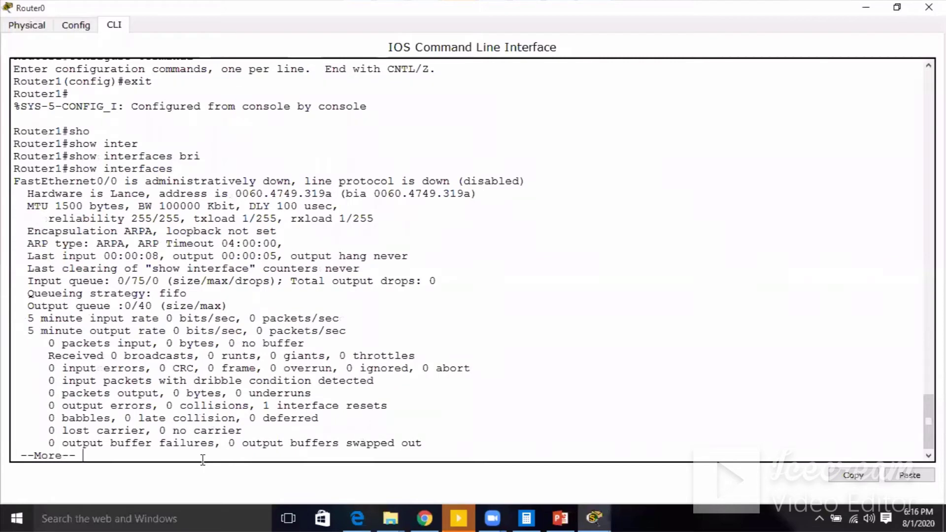
{"action": "key", "text": "ctrl+c"}
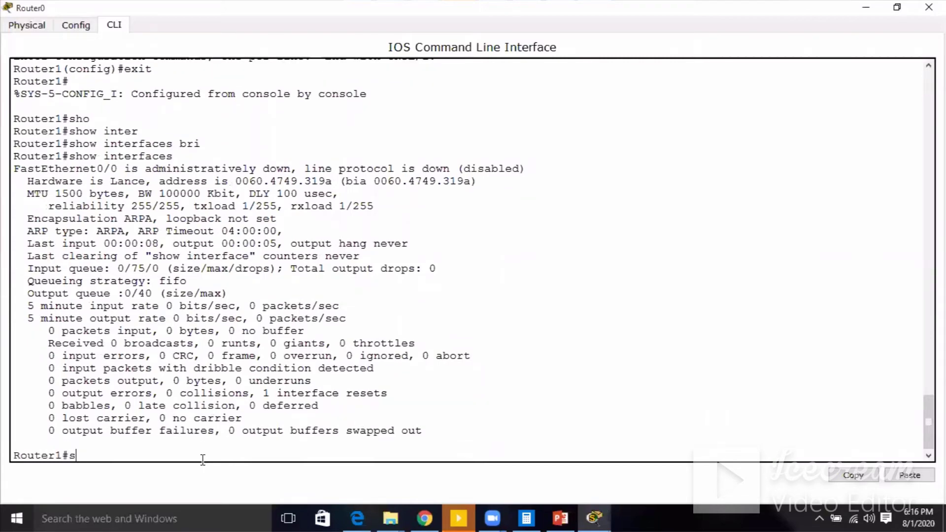
Enter the show running-config command on Router1 using Tab completion
{"action": "type", "text": "sho"}
{"action": "key", "text": "Tab"}
{"action": "type", "text": "ru"}
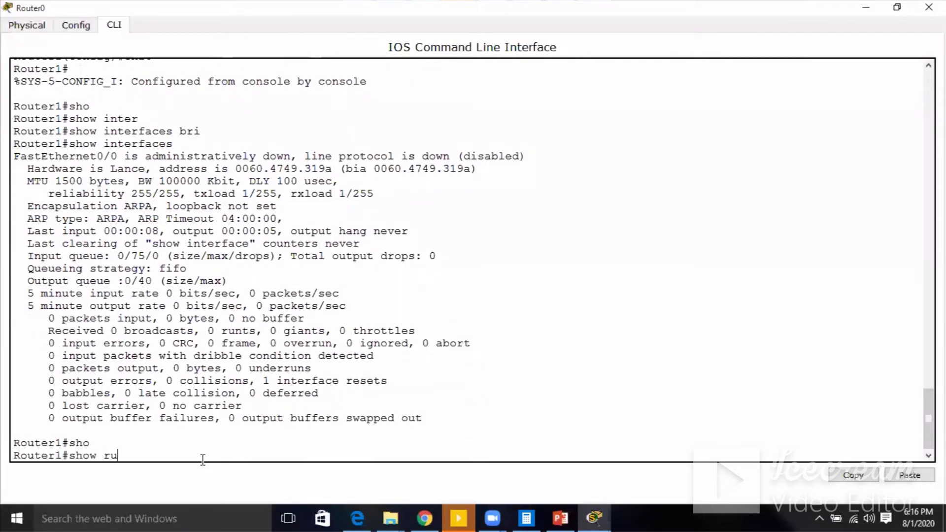
{"action": "type", "text": "n"}
{"action": "key", "text": "Tab"}
Display Router1's running-config and highlight the plain-text enable password line
{"action": "key", "text": "Return"}
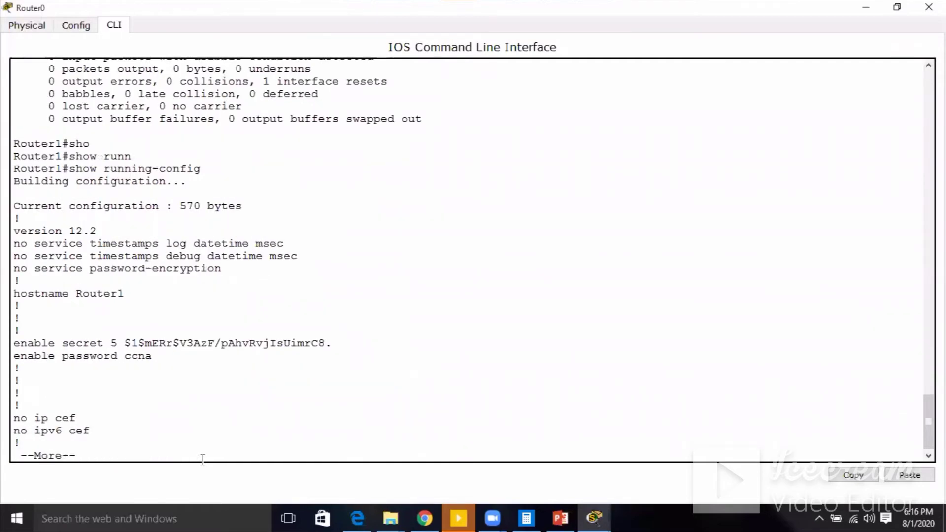
{"action": "left_click", "coordinate": [154, 356]}
{"action": "left_click", "coordinate": [16, 356], "text": "shift"}
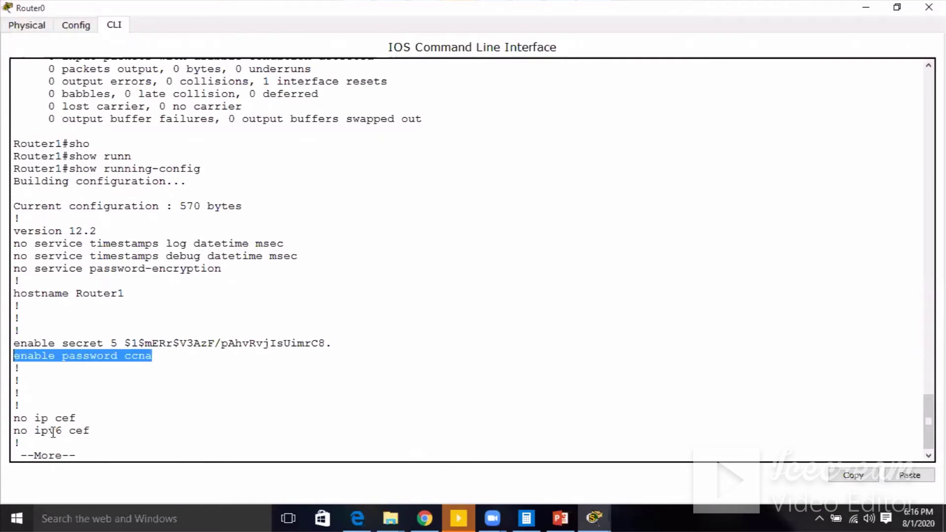
{"action": "left_click", "coordinate": [102, 452]}
Page through the interfaces and line settings until the Router1# prompt returns
{"action": "key", "text": "Return"}
{"action": "key", "text": "Return"}
{"action": "key", "text": "Return"}
{"action": "key", "text": "Return"}
{"action": "key", "text": "Return"}
{"action": "key", "text": "Return"}
{"action": "key", "text": "Return"}
{"action": "key", "text": "Return"}
{"action": "key", "text": "Return"}
{"action": "key", "text": "Return"}
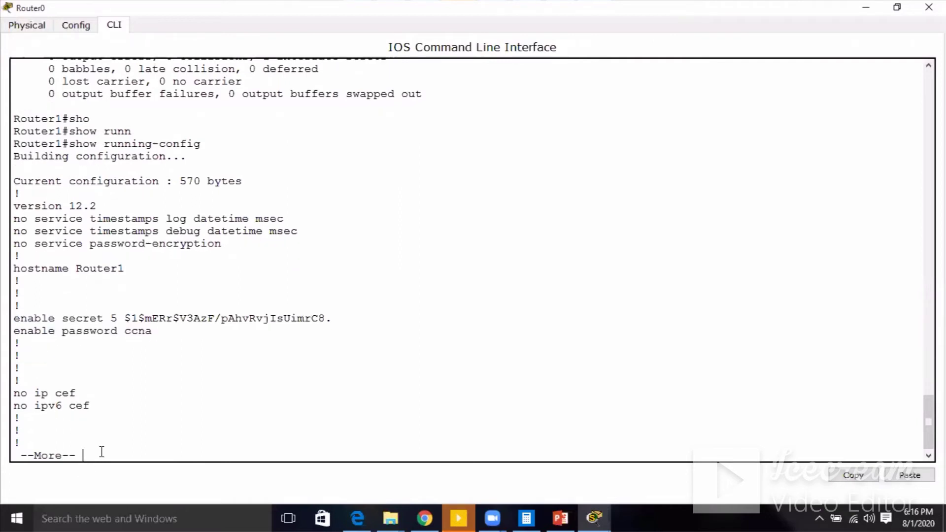
{"action": "key", "text": "Return"}
{"action": "key", "text": "Return"}
{"action": "key", "text": "Return"}
{"action": "key", "text": "Return"}
{"action": "key", "text": "Return"}
{"action": "key", "text": "Return"}
{"action": "key", "text": "Return"}
{"action": "key", "text": "Return"}
{"action": "key", "text": "Return"}
{"action": "key", "text": "Return"}
{"action": "key", "text": "Return"}
{"action": "key", "text": "Return"}
{"action": "key", "text": "Return"}
{"action": "key", "text": "Return"}
{"action": "key", "text": "Return"}
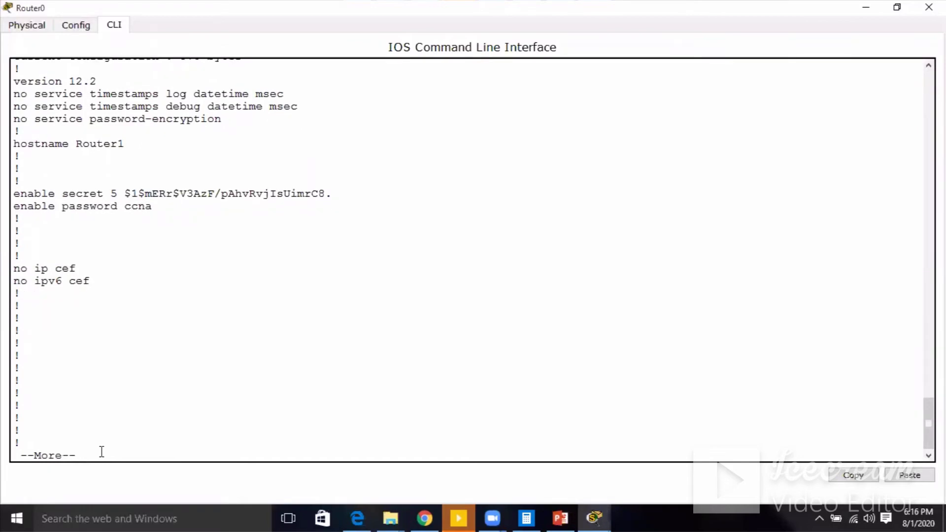
{"action": "key", "text": "Return"}
{"action": "key", "text": "Return"}
{"action": "key", "text": "Return"}
{"action": "key", "text": "Return"}
{"action": "key", "text": "Return"}
{"action": "key", "text": "Return"}
{"action": "key", "text": "Return"}
{"action": "key", "text": "Return"}
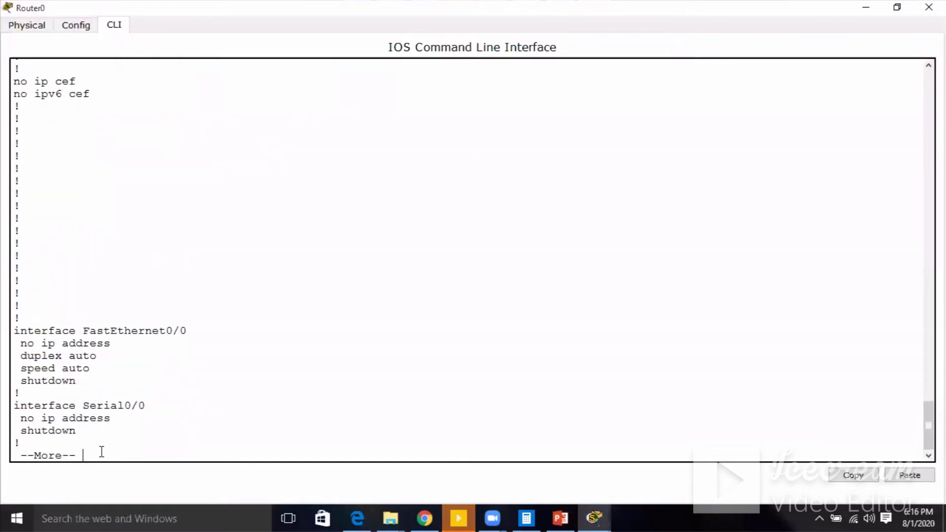
{"action": "key", "text": "Return"}
{"action": "key", "text": "Return"}
{"action": "key", "text": "Return"}
{"action": "key", "text": "Return"}
{"action": "key", "text": "Return"}
{"action": "key", "text": "Return"}
{"action": "key", "text": "Return"}
{"action": "key", "text": "Return"}
{"action": "key", "text": "Return"}
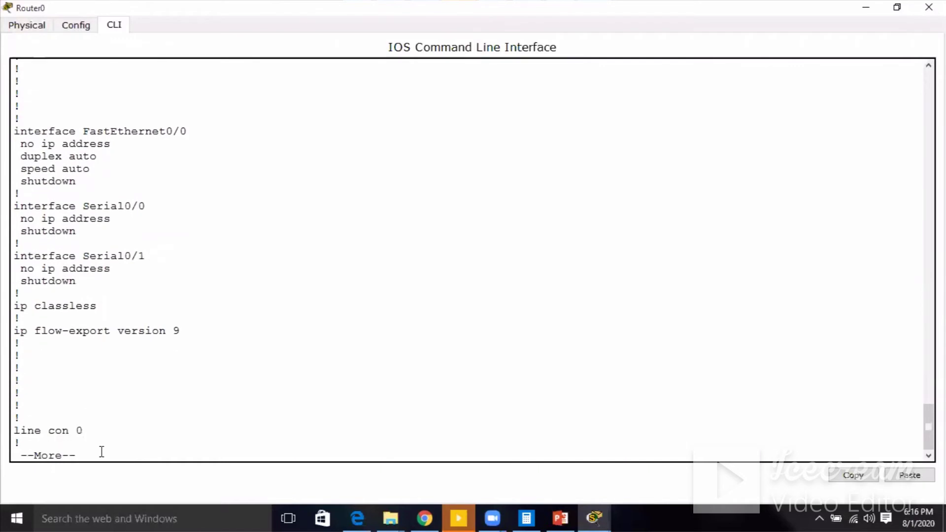
{"action": "key", "text": "Return"}
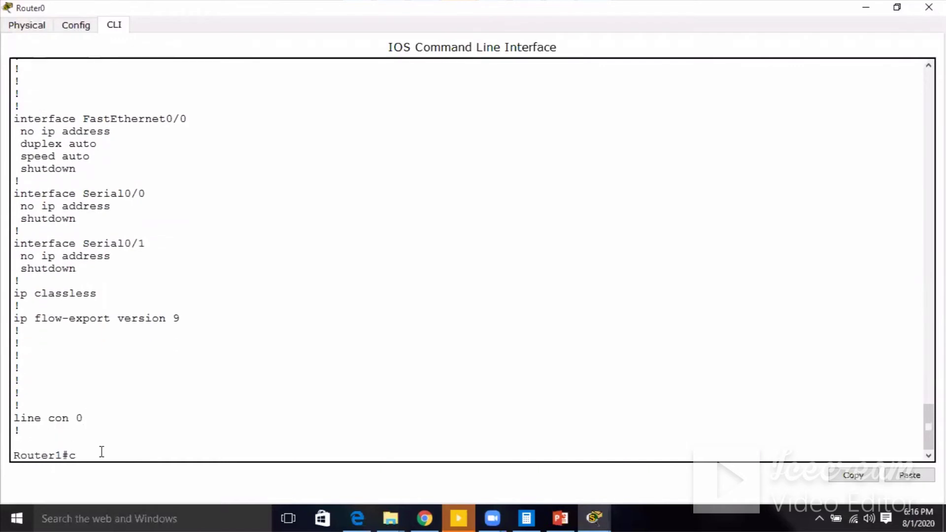
Enter global configuration mode on Router1 with configure terminal
{"action": "type", "text": "confi"}
{"action": "key", "text": "Tab"}
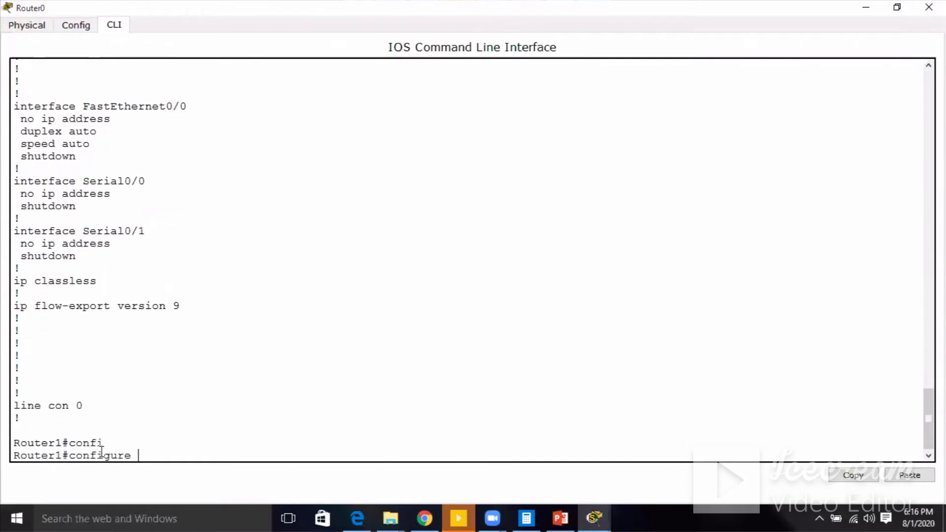
{"action": "type", "text": "ter"}
{"action": "key", "text": "Tab"}
{"action": "key", "text": "Return"}
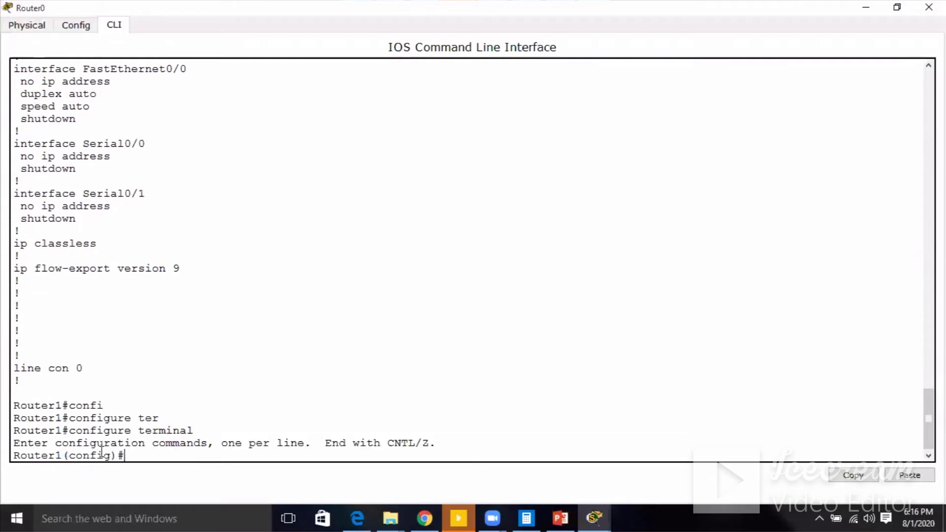
Start an 'enable password encrypti' command, trying Tab completion on the encryption option
{"action": "type", "text": "enabl"}
{"action": "key", "text": "Tab"}
{"action": "type", "text": "pass"}
{"action": "key", "text": "Tab"}
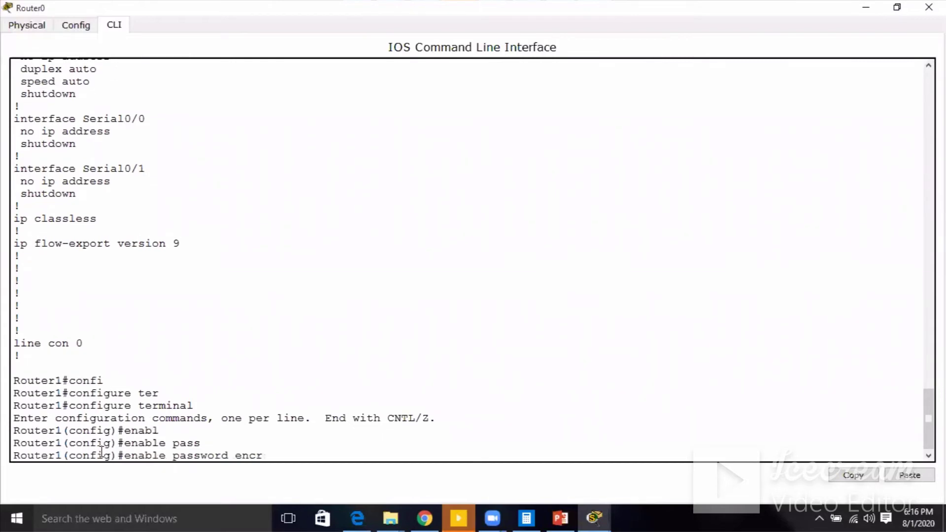
{"action": "type", "text": "encry"}
{"action": "key", "text": "Tab"}
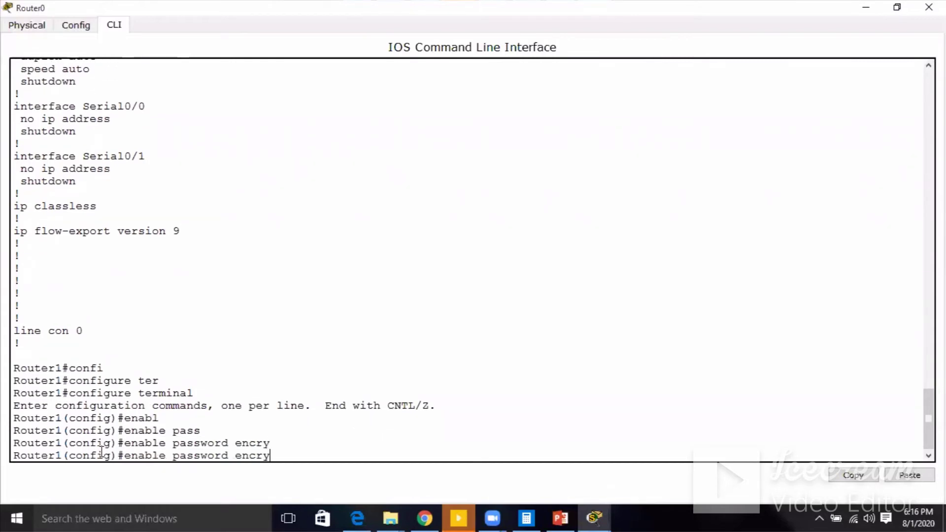
{"action": "type", "text": "pti"}
{"action": "key", "text": "Tab"}
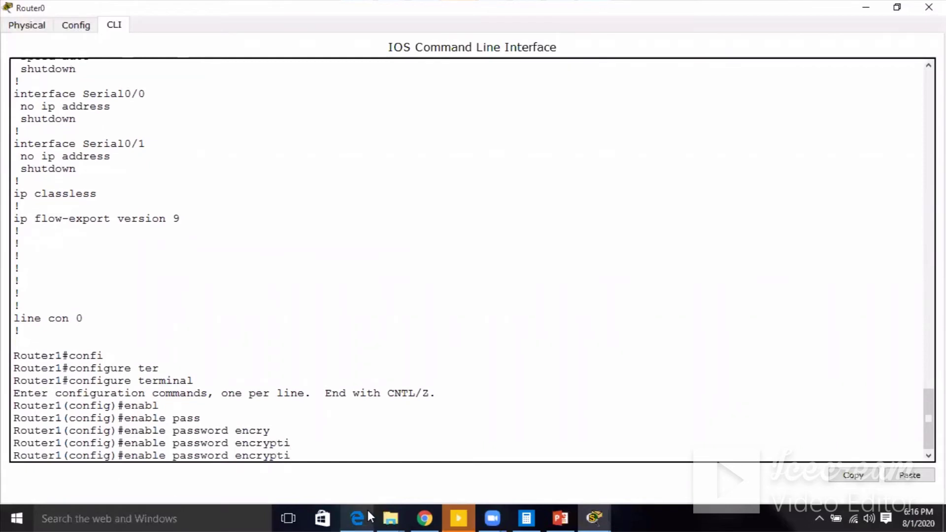
{"action": "left_click", "coordinate": [425, 517]}
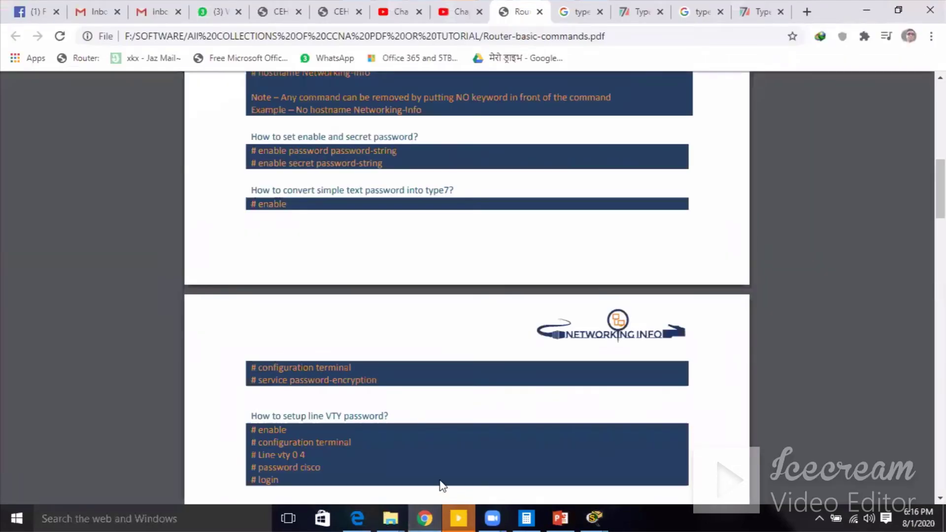
{"action": "scroll", "coordinate": [380, 375], "scroll_direction": "down", "scroll_amount": 3}
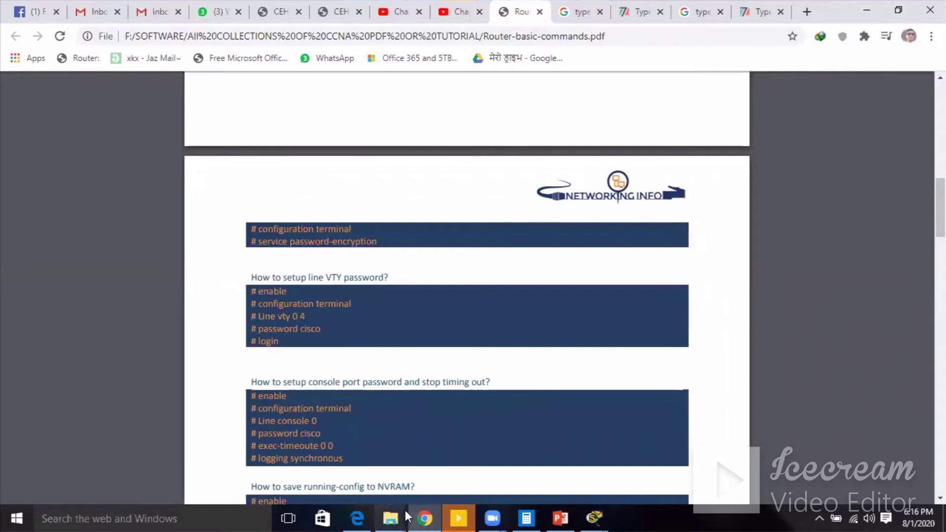
{"action": "left_click", "coordinate": [601, 515]}
{"action": "left_click", "coordinate": [666, 462]}
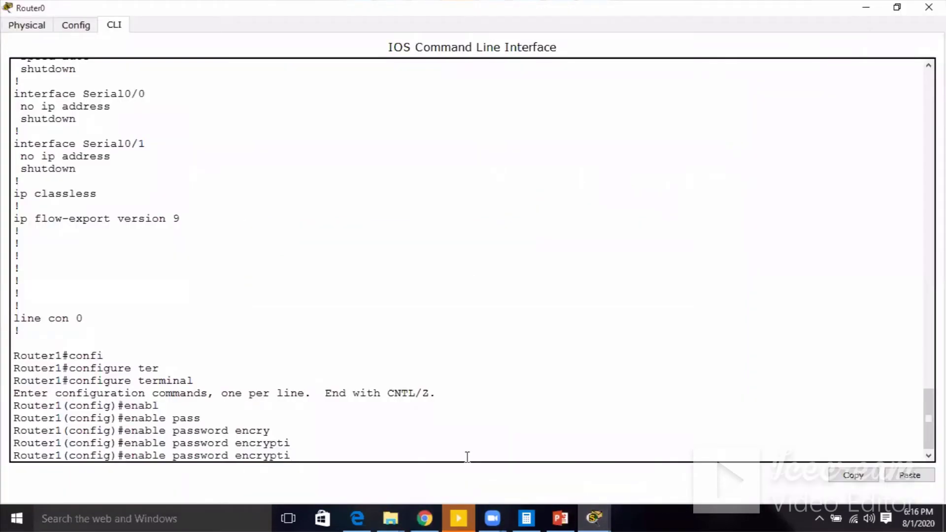
Clear the partial line and enable service password-encryption on Router1
{"action": "key", "text": "BackSpace"}
{"action": "key", "text": "BackSpace"}
{"action": "key", "text": "BackSpace"}
{"action": "key", "text": "BackSpace"}
{"action": "key", "text": "BackSpace"}
{"action": "key", "text": "BackSpace"}
{"action": "key", "text": "BackSpace"}
{"action": "key", "text": "BackSpace"}
{"action": "key", "text": "BackSpace"}
{"action": "key", "text": "BackSpace"}
{"action": "key", "text": "BackSpace"}
{"action": "key", "text": "BackSpace"}
{"action": "key", "text": "BackSpace"}
{"action": "key", "text": "BackSpace"}
{"action": "key", "text": "BackSpace"}
{"action": "key", "text": "BackSpace"}
{"action": "key", "text": "BackSpace"}
{"action": "key", "text": "BackSpace"}
{"action": "key", "text": "BackSpace"}
{"action": "key", "text": "BackSpace"}
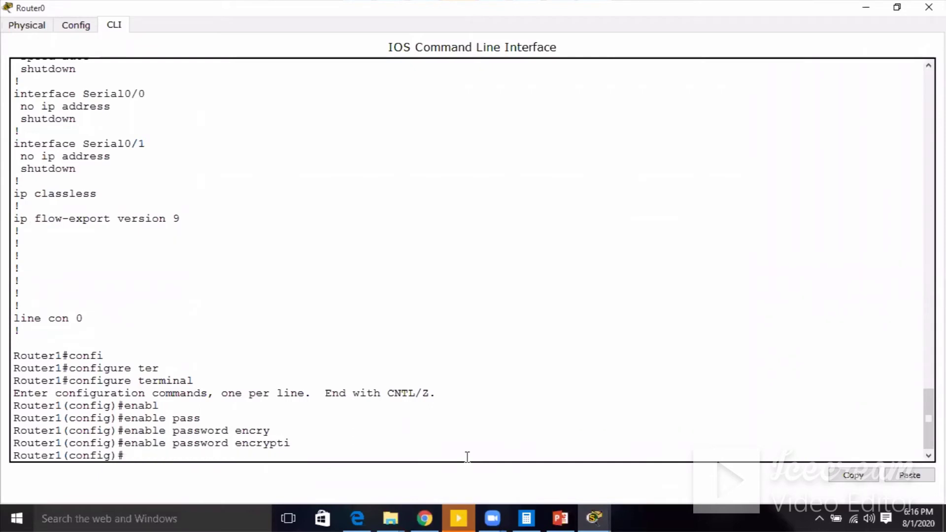
{"action": "type", "text": "servic"}
{"action": "key", "text": "Tab"}
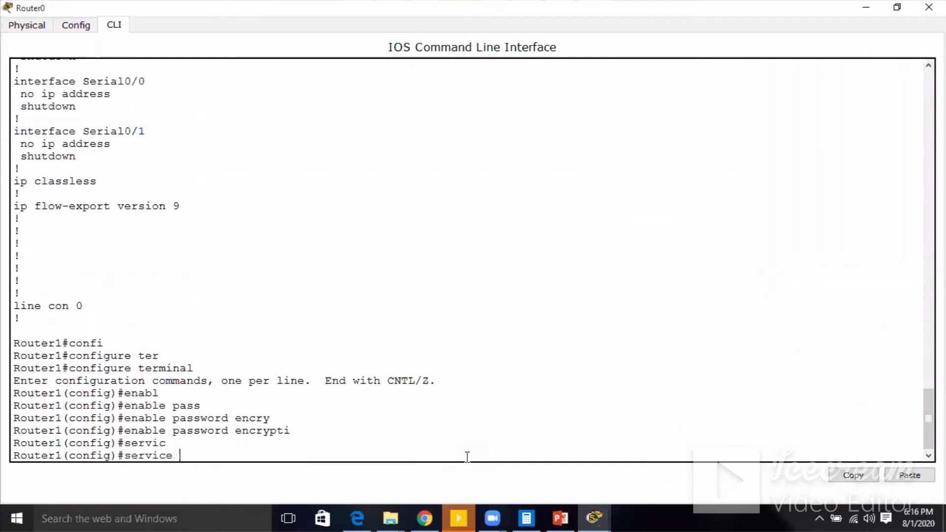
{"action": "type", "text": "pass"}
{"action": "key", "text": "Tab"}
{"action": "key", "text": "Return"}
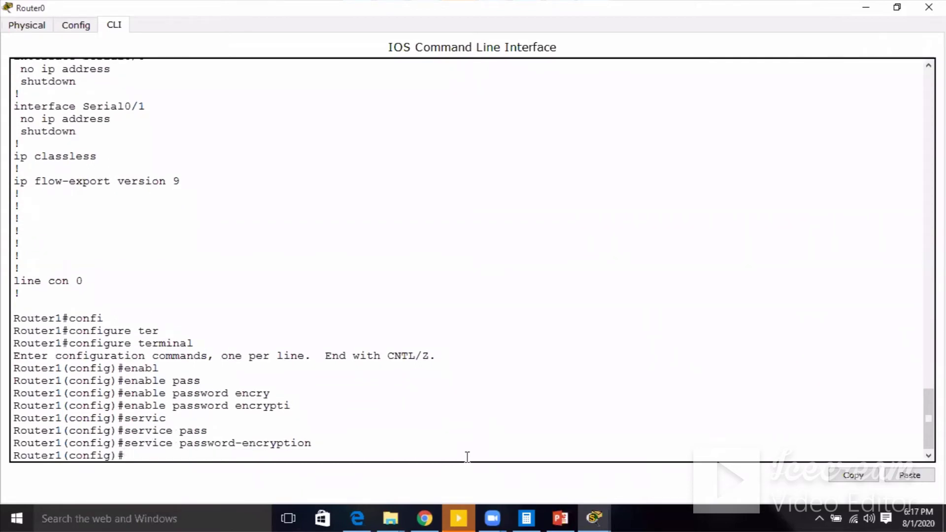
Exit configuration mode and display Router1's running configuration
{"action": "type", "text": "exit"}
{"action": "key", "text": "Return"}
{"action": "key", "text": "Return"}
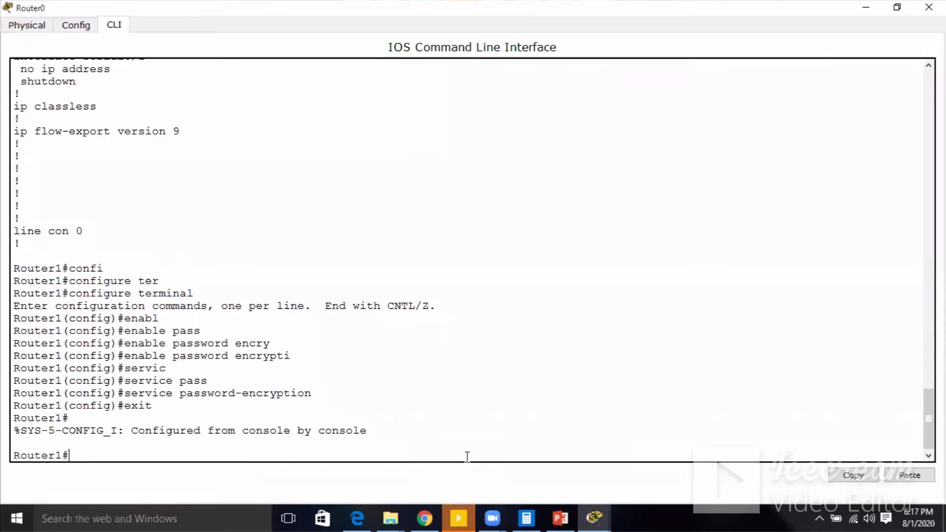
{"action": "type", "text": "sho"}
{"action": "key", "text": "Tab"}
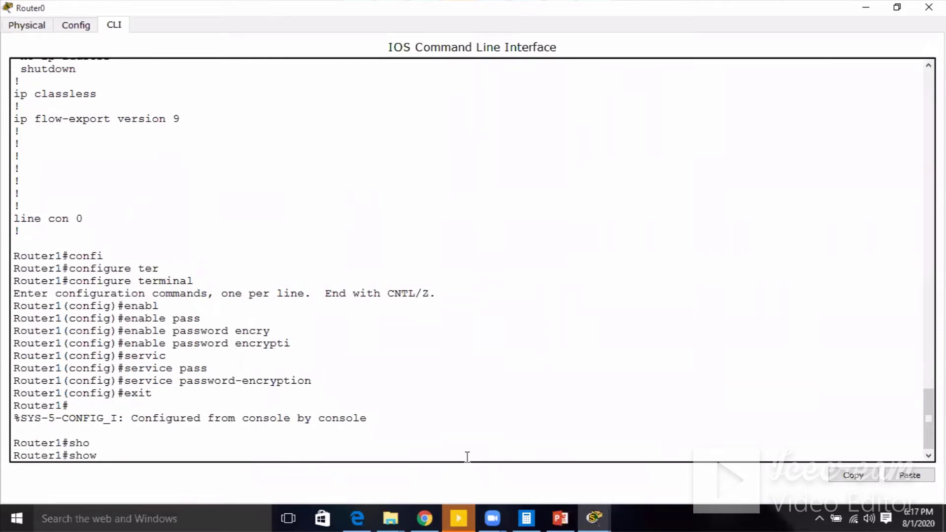
{"action": "type", "text": "runn"}
{"action": "key", "text": "Tab"}
{"action": "key", "text": "Return"}
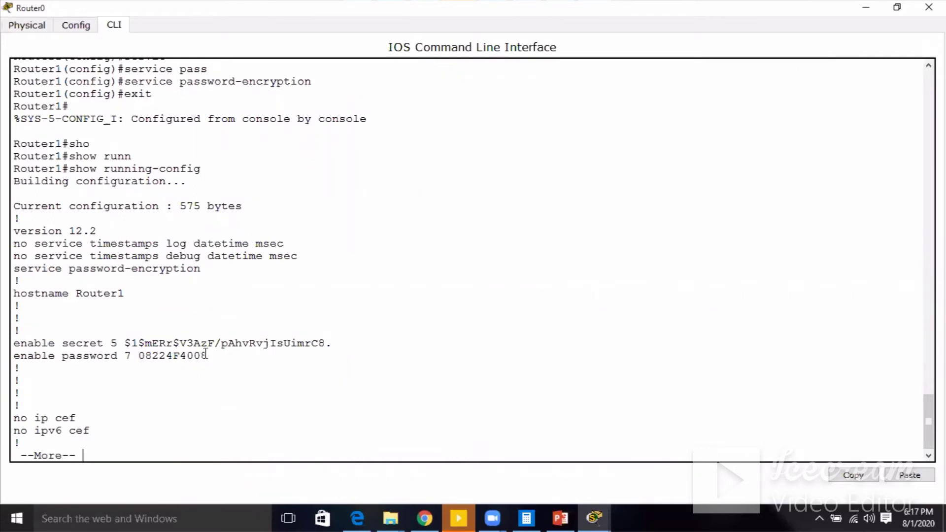
Highlight the type 7 encrypted enable password in the running-config listing
{"action": "left_click_drag", "start_coordinate": [207, 355], "coordinate": [142, 361]}
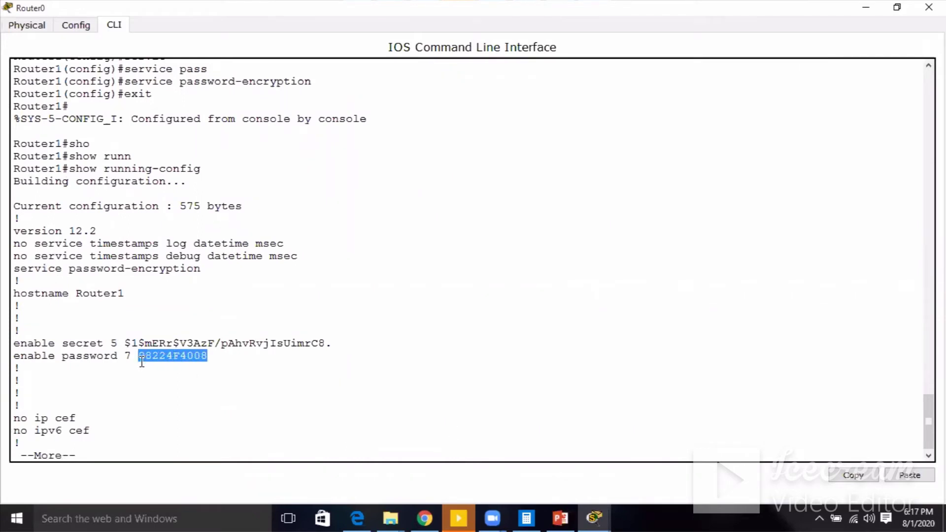
{"action": "left_click", "coordinate": [142, 361]}
{"action": "left_click_drag", "start_coordinate": [211, 359], "coordinate": [139, 359]}
{"action": "left_click", "coordinate": [222, 356]}
{"action": "left_click_drag", "start_coordinate": [222, 356], "coordinate": [133, 362]}
{"action": "left_click", "coordinate": [111, 441]}
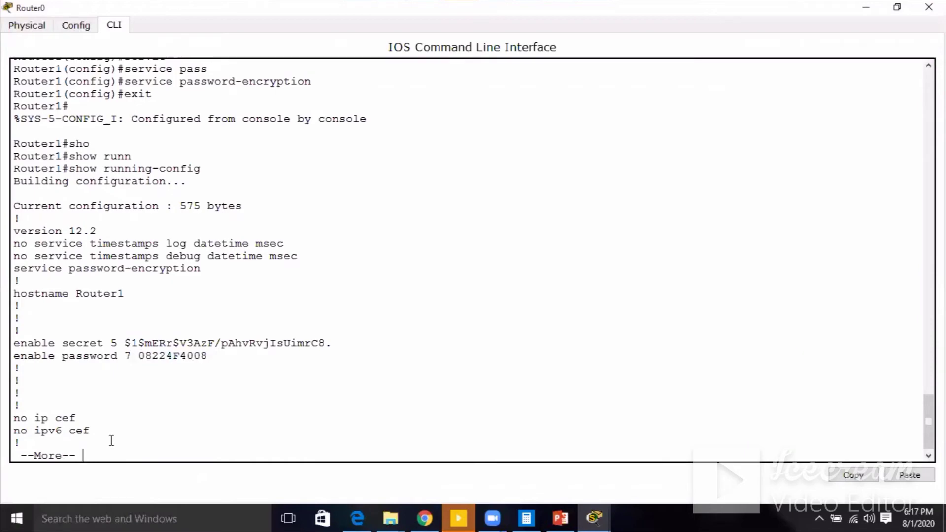
Page through the rest of the 575-byte configuration back to Router1#
{"action": "key", "text": "Return"}
{"action": "key", "text": "Return"}
{"action": "key", "text": "Return"}
{"action": "key", "text": "Return"}
{"action": "key", "text": "Return"}
{"action": "key", "text": "Return"}
{"action": "key", "text": "Return"}
{"action": "key", "text": "Return"}
{"action": "key", "text": "Return"}
{"action": "key", "text": "Return"}
{"action": "key", "text": "Return"}
{"action": "key", "text": "Return"}
{"action": "key", "text": "Return"}
{"action": "key", "text": "Return"}
{"action": "key", "text": "Return"}
{"action": "key", "text": "Return"}
{"action": "key", "text": "Return"}
{"action": "key", "text": "Return"}
{"action": "key", "text": "Return"}
{"action": "key", "text": "Return"}
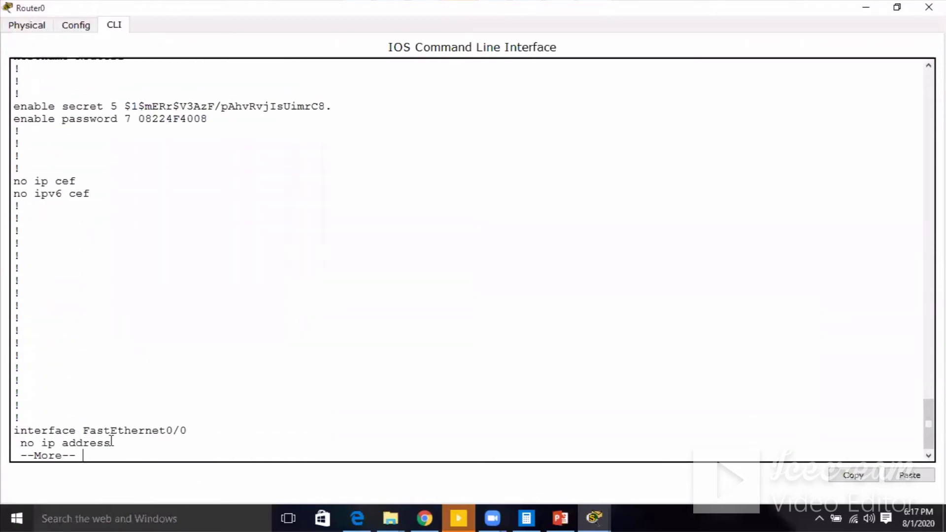
{"action": "key", "text": "Return"}
{"action": "key", "text": "Return"}
{"action": "key", "text": "Return"}
{"action": "key", "text": "Return"}
{"action": "key", "text": "Return"}
{"action": "key", "text": "Return"}
{"action": "key", "text": "Return"}
{"action": "key", "text": "Return"}
{"action": "key", "text": "Return"}
{"action": "key", "text": "Return"}
{"action": "key", "text": "Return"}
{"action": "key", "text": "Return"}
{"action": "key", "text": "Return"}
{"action": "key", "text": "Return"}
{"action": "key", "text": "Return"}
{"action": "key", "text": "Return"}
{"action": "key", "text": "Return"}
{"action": "key", "text": "Return"}
{"action": "key", "text": "Return"}
{"action": "key", "text": "Return"}
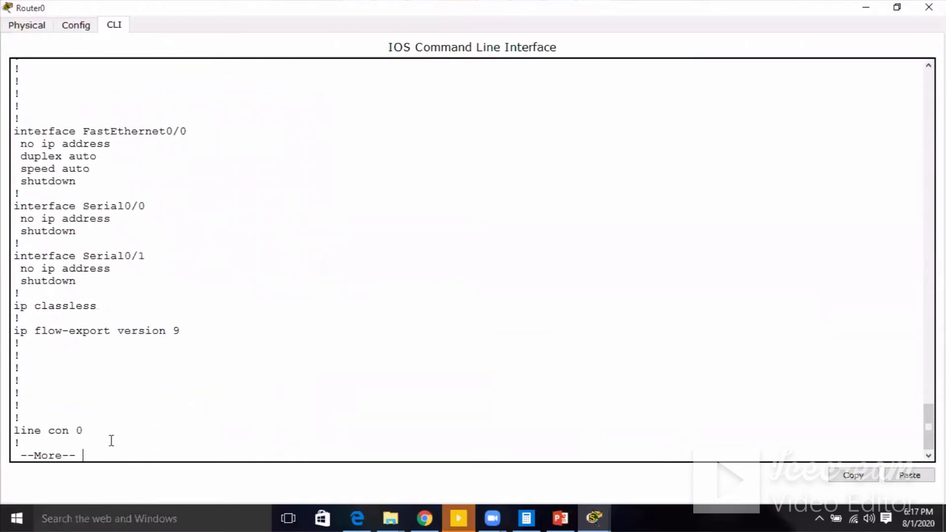
{"action": "key", "text": "Return"}
{"action": "key", "text": "Return"}
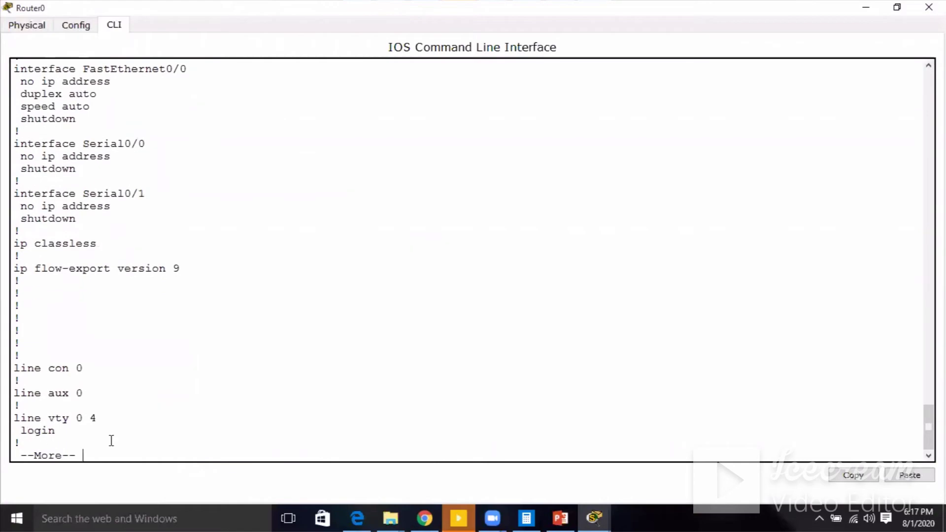
{"action": "key", "text": "Return"}
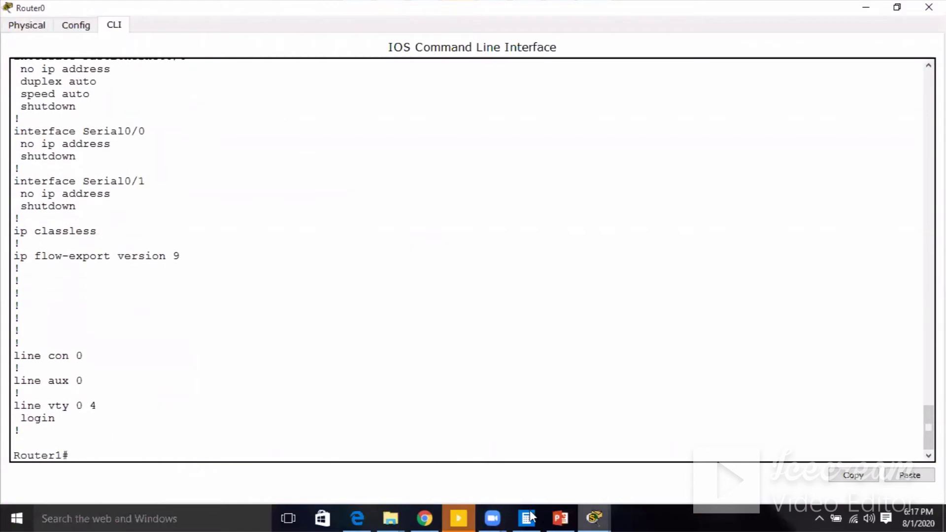
Bring the Router-basic-commands PDF forward in Chrome at the line VTY and console password steps
{"action": "left_click", "coordinate": [424, 517]}
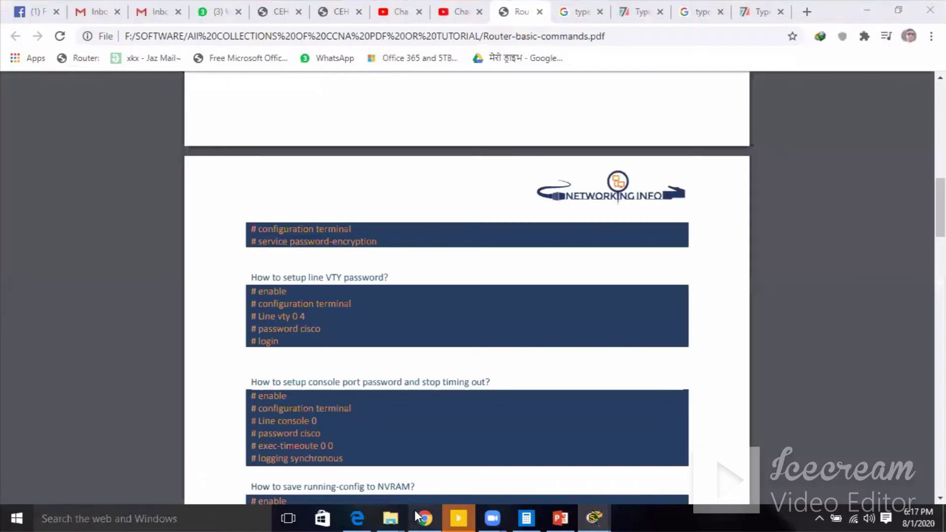
{"action": "scroll", "coordinate": [405, 434], "scroll_direction": "down", "scroll_amount": 3}
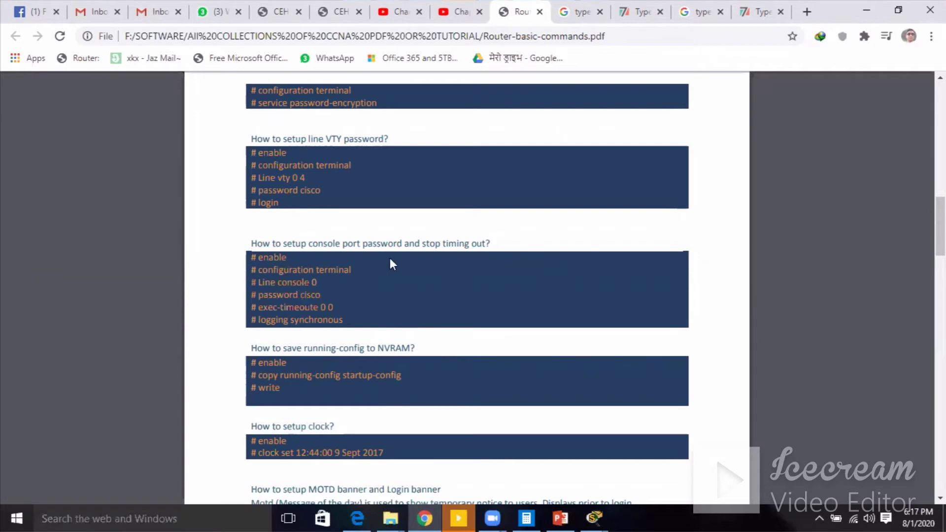
{"action": "scroll", "coordinate": [422, 252], "scroll_direction": "up", "scroll_amount": 2}
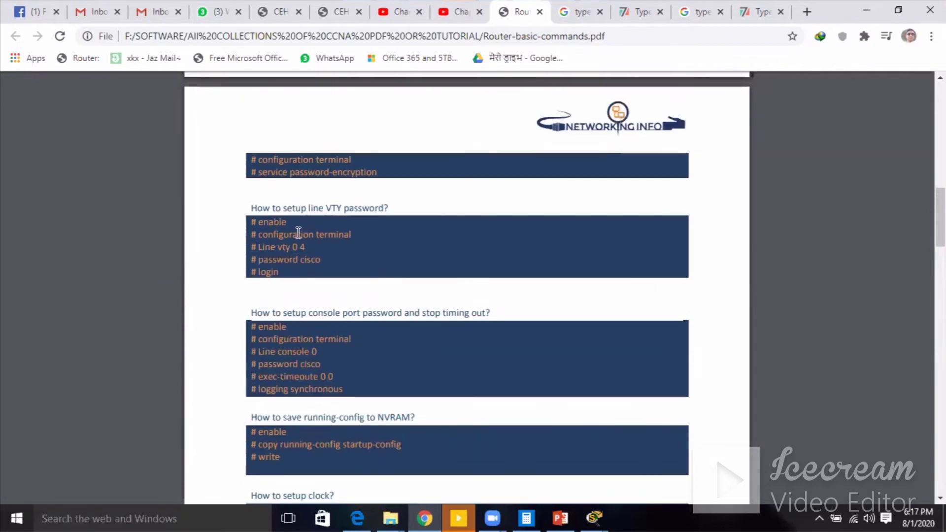
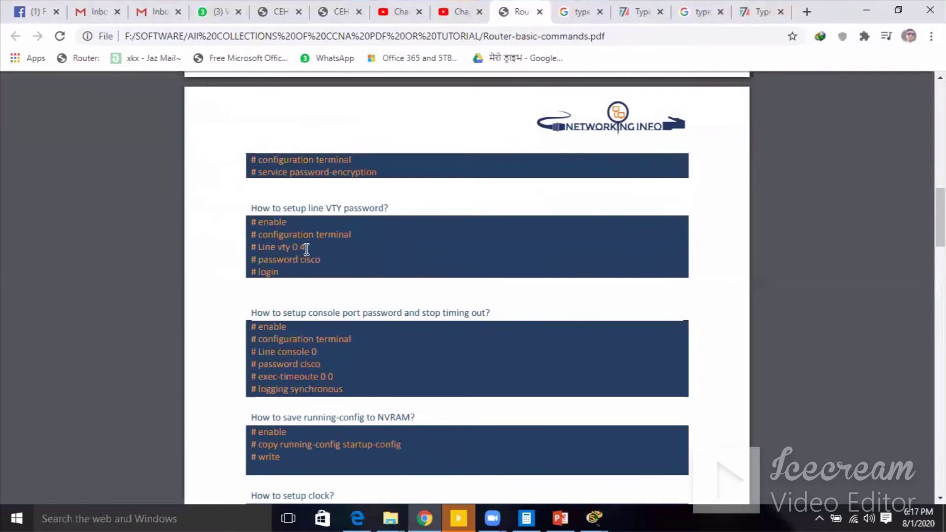
Copy the 'Line vty 0 4' command from the PDF and switch to Router0's CLI
{"action": "left_click_drag", "start_coordinate": [307, 248], "coordinate": [252, 244]}
{"action": "right_click", "coordinate": [290, 250]}
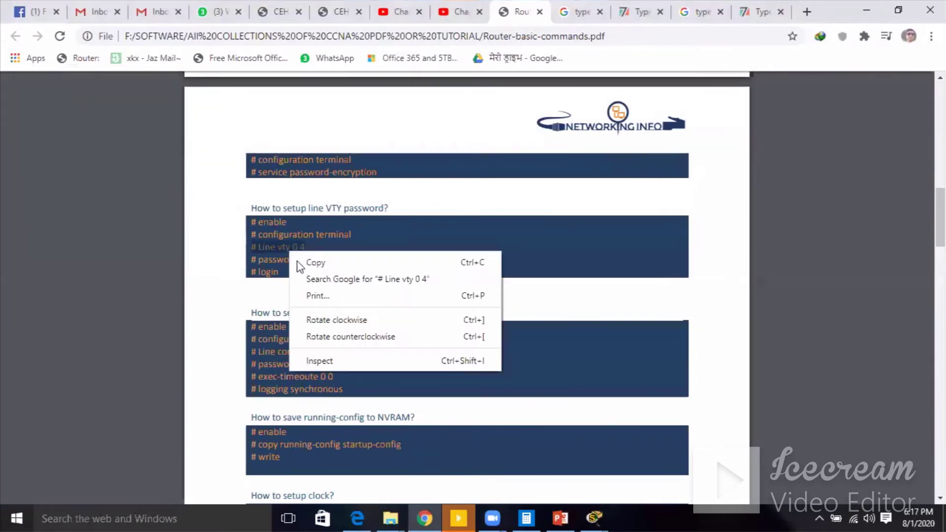
{"action": "left_click", "coordinate": [312, 262]}
{"action": "mouse_move", "coordinate": [595, 518]}
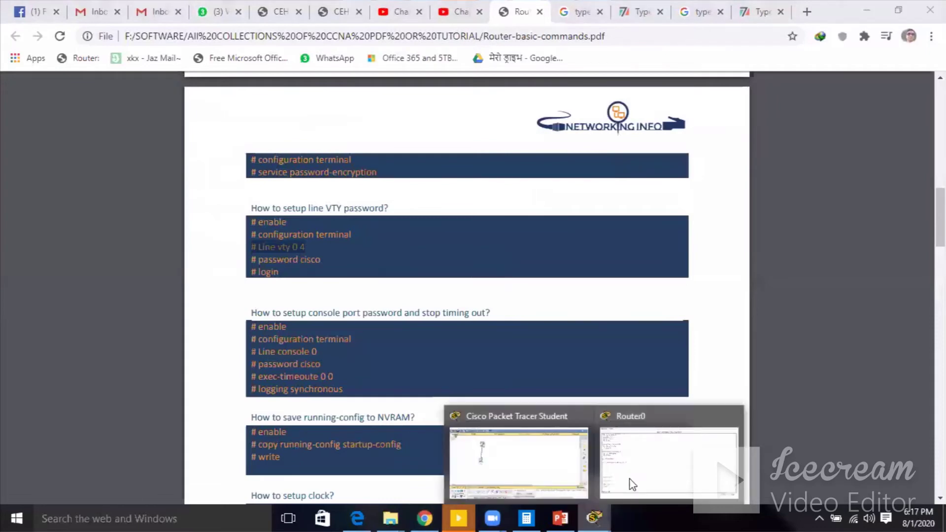
{"action": "left_click", "coordinate": [629, 481]}
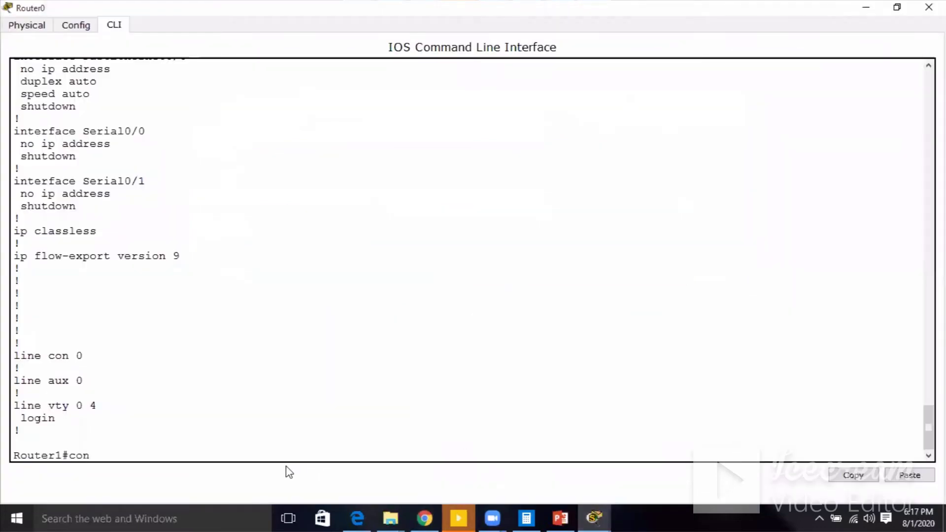
Enter global configuration mode with 'configure terminal'
{"action": "type", "text": "confi"}
{"action": "key", "text": "Tab"}
{"action": "type", "text": "ter"}
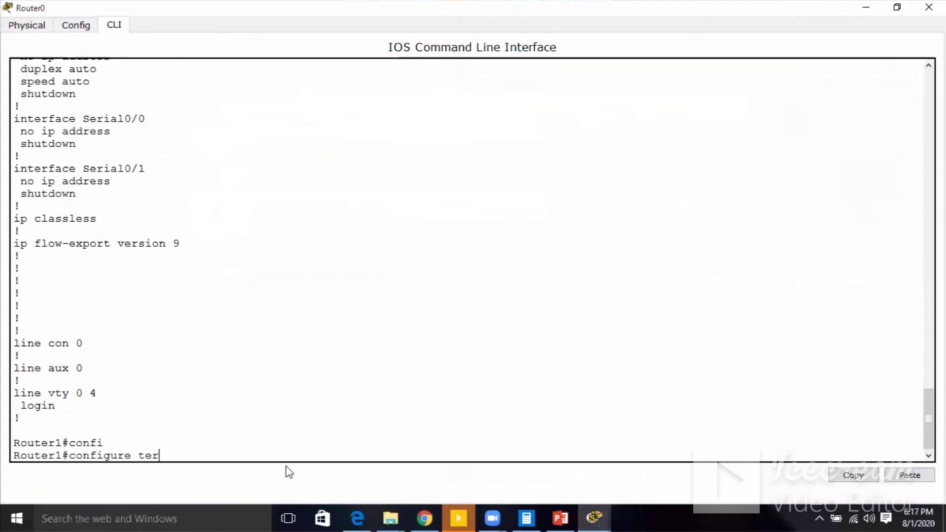
{"action": "key", "text": "Tab"}
{"action": "key", "text": "Return"}
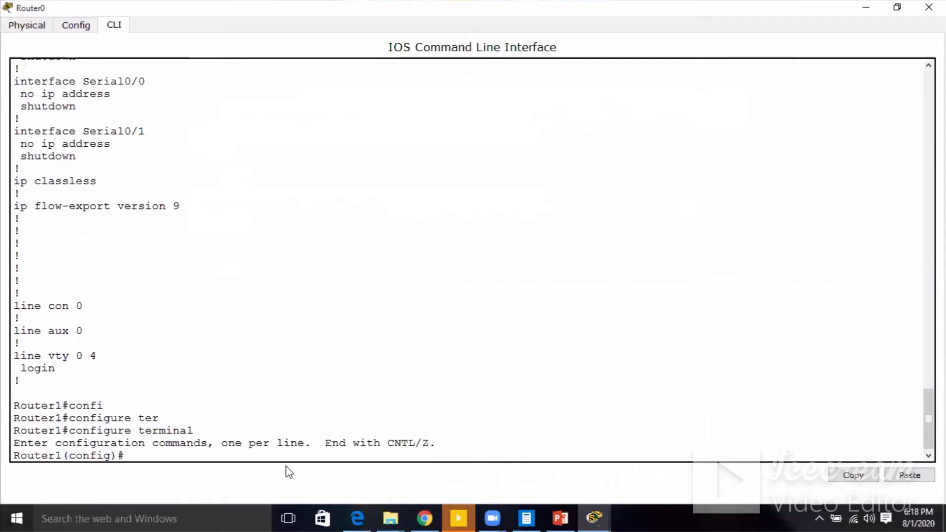
Enter line configuration for vty line 4, fixing the mistyped 'vyt' command
{"action": "type", "text": "lin"}
{"action": "key", "text": "Tab"}
{"action": "type", "text": "vyt"}
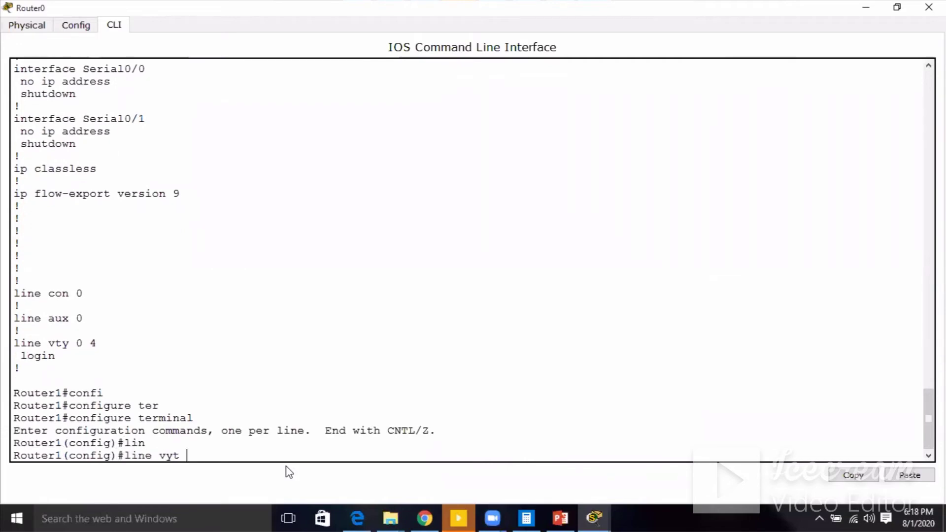
{"action": "type", "text": " 0"}
{"action": "key", "text": "BackSpace"}
{"action": "type", "text": "4"}
{"action": "key", "text": "Return"}
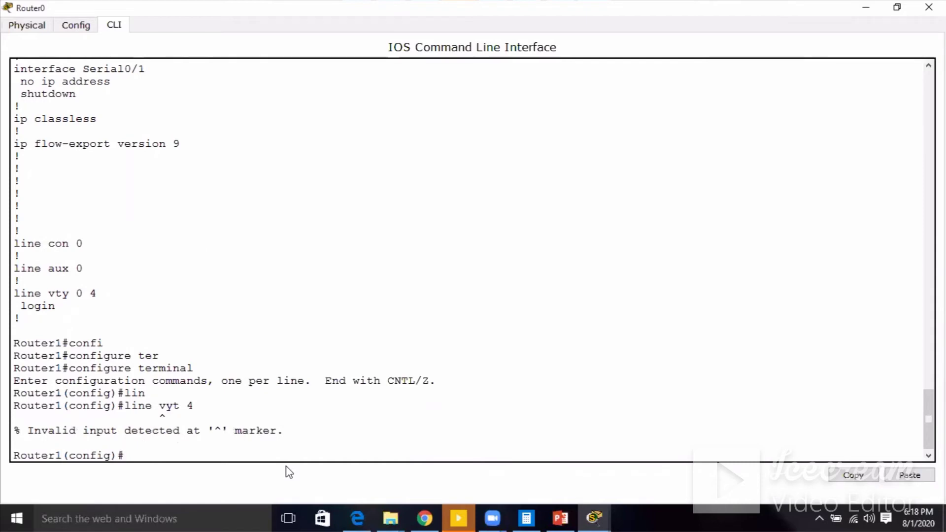
{"action": "key", "text": "Up"}
{"action": "key", "text": "BackSpace"}
{"action": "key", "text": "BackSpace"}
{"action": "key", "text": "BackSpace"}
{"action": "key", "text": "BackSpace"}
{"action": "type", "text": "ty"}
{"action": "key", "text": "Tab"}
{"action": "type", "text": "?"}
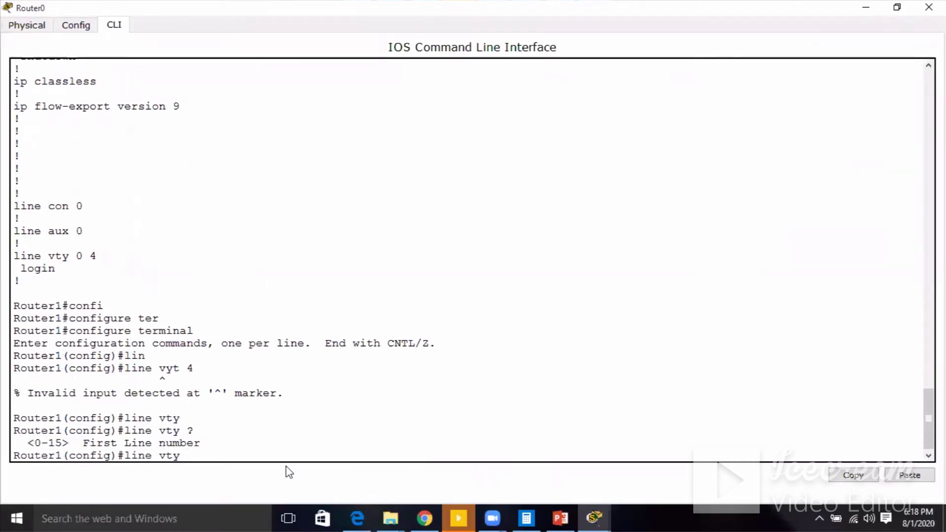
{"action": "type", "text": "4"}
{"action": "key", "text": "Return"}
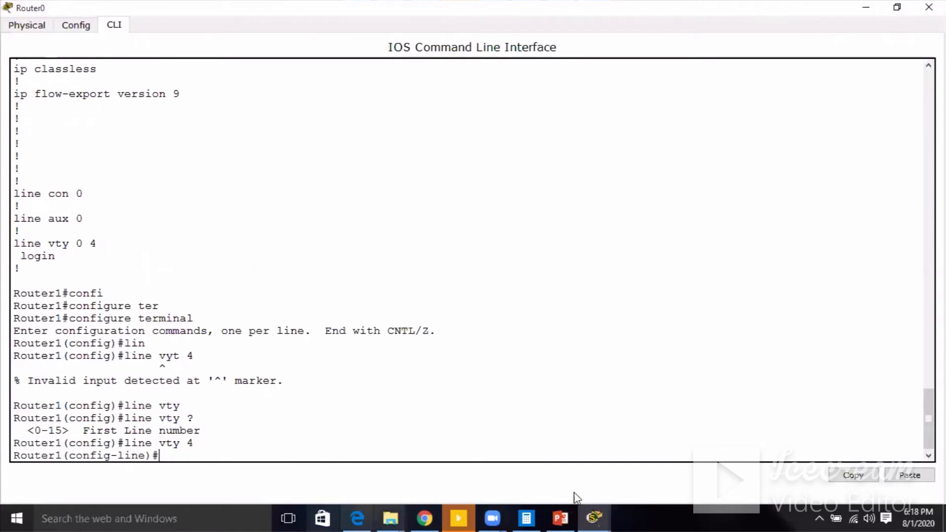
Go back to the router commands PDF in Chrome
{"action": "left_click", "coordinate": [591, 516]}
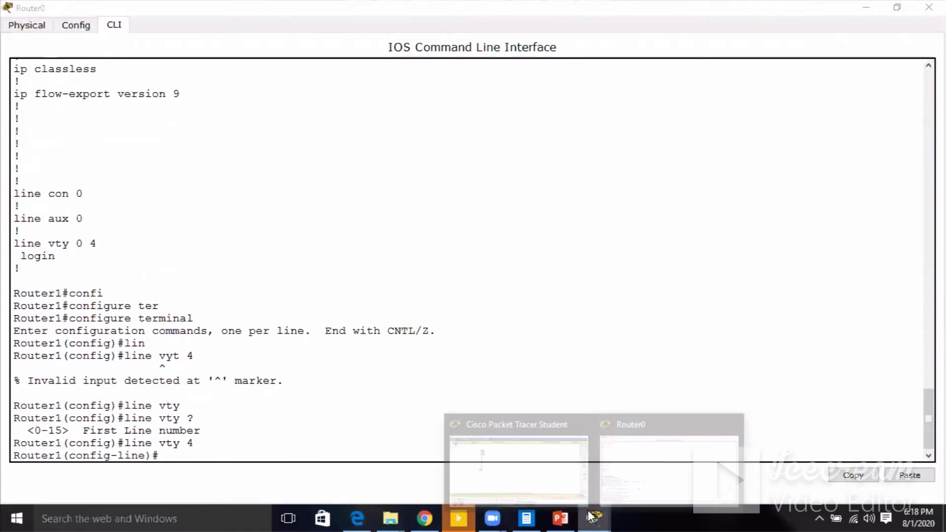
{"action": "left_click", "coordinate": [614, 463]}
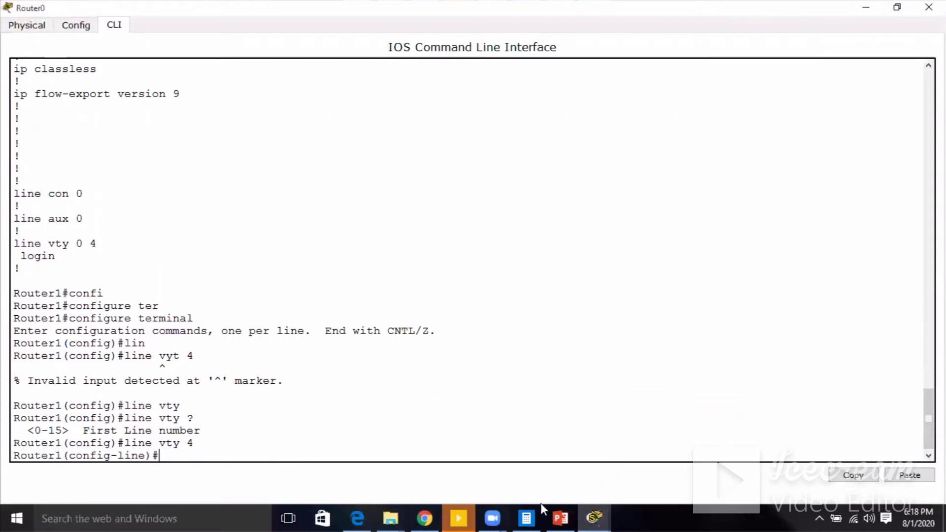
{"action": "left_click", "coordinate": [431, 515]}
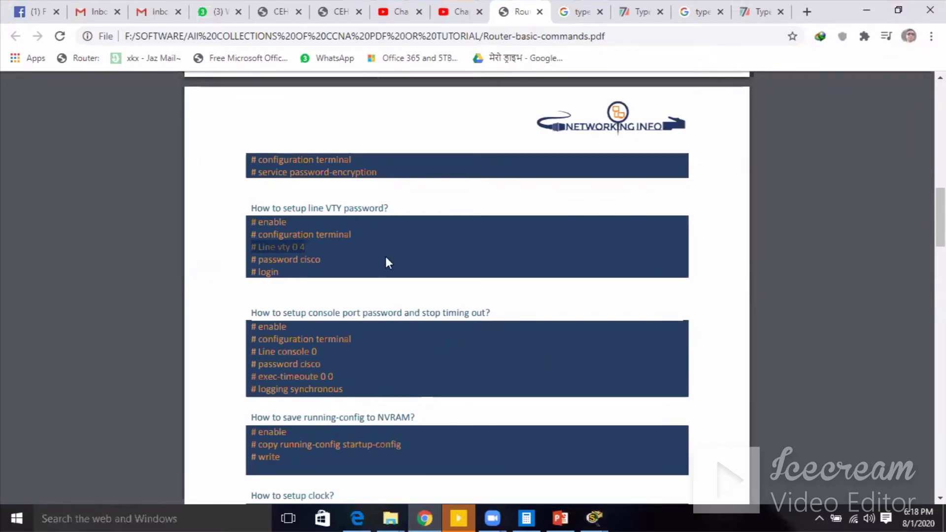
Find the console port password section in the PDF, then return to Router0's CLI
{"action": "left_click", "coordinate": [339, 253]}
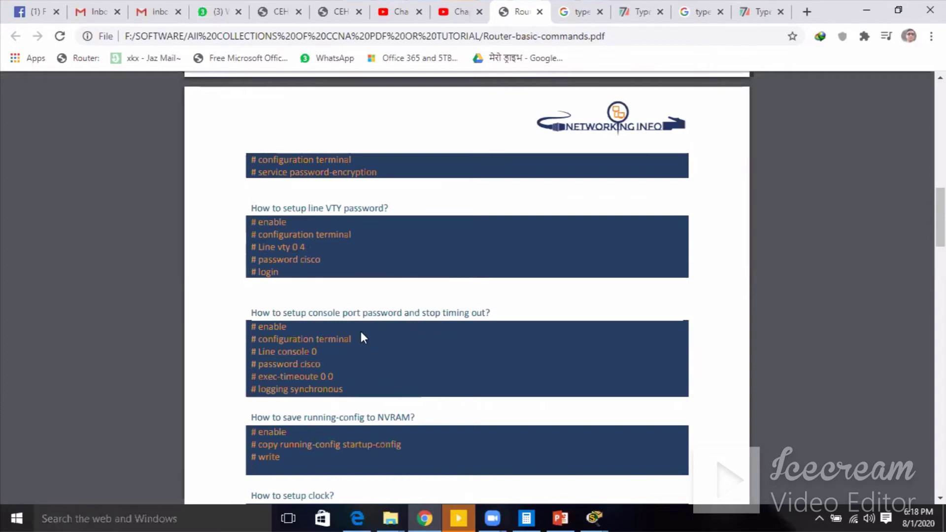
{"action": "left_click_drag", "start_coordinate": [496, 309], "coordinate": [275, 310]}
{"action": "left_click", "coordinate": [551, 318]}
{"action": "left_click", "coordinate": [607, 516]}
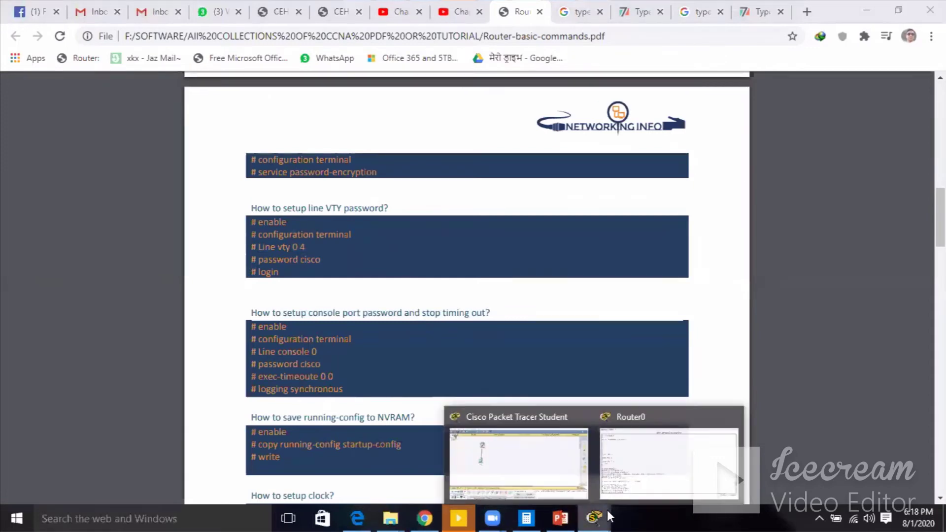
{"action": "left_click", "coordinate": [659, 448]}
Leave vty line configuration with 'exit'
{"action": "type", "text": "exo"}
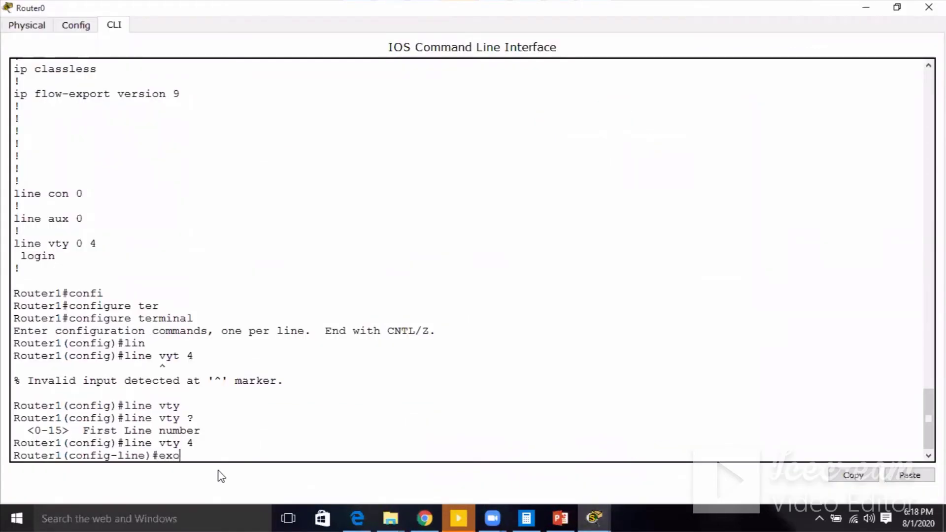
{"action": "type", "text": "t"}
{"action": "key", "text": "BackSpace"}
{"action": "type", "text": "it"}
{"action": "key", "text": "BackSpace"}
{"action": "key", "text": "BackSpace"}
{"action": "key", "text": "BackSpace"}
{"action": "type", "text": "it"}
{"action": "key", "text": "Return"}
{"action": "key", "text": "Return"}
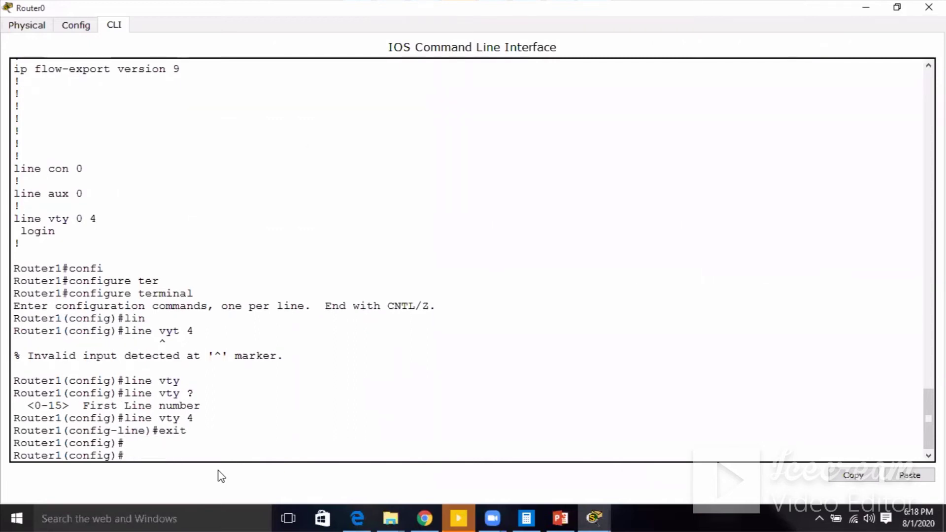
Enter configuration for console line 0 with 'line console 0'
{"action": "type", "text": "lin"}
{"action": "key", "text": "Tab"}
{"action": "type", "text": "conso"}
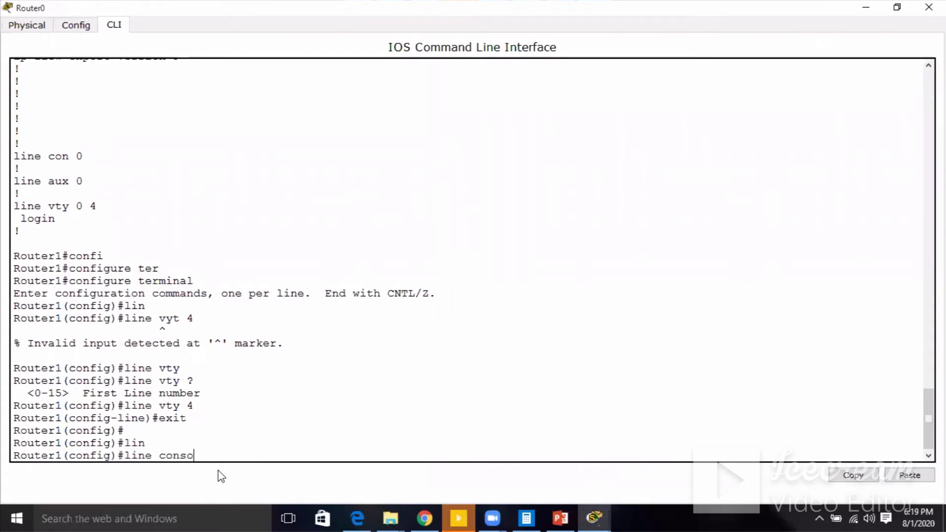
{"action": "key", "text": "Tab"}
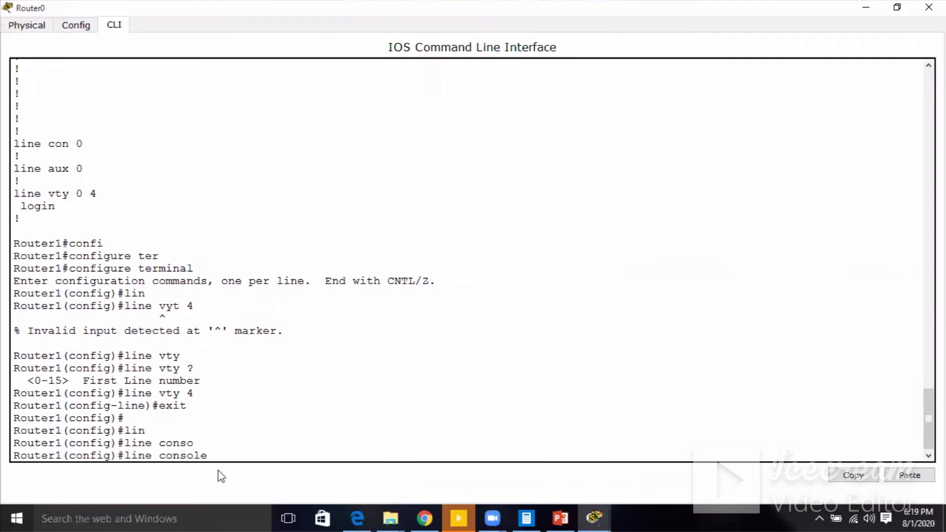
{"action": "type", "text": "0"}
{"action": "key", "text": "Return"}
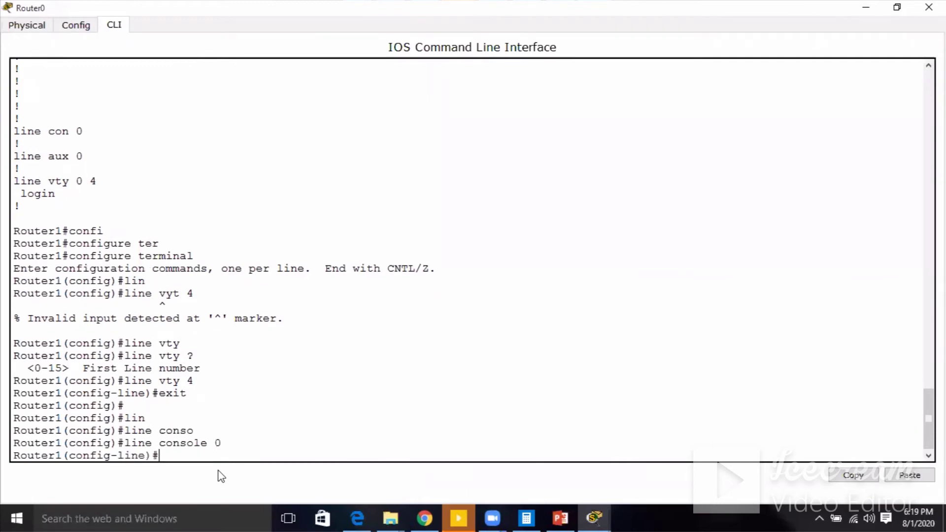
Set a login password on console line 0 with the password command
{"action": "left_click", "coordinate": [434, 510]}
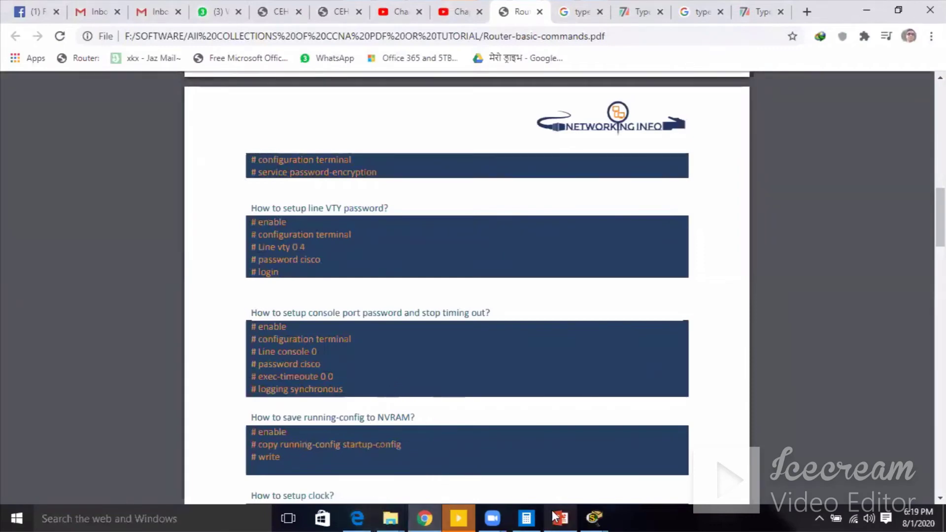
{"action": "mouse_move", "coordinate": [599, 514]}
{"action": "left_click", "coordinate": [641, 451]}
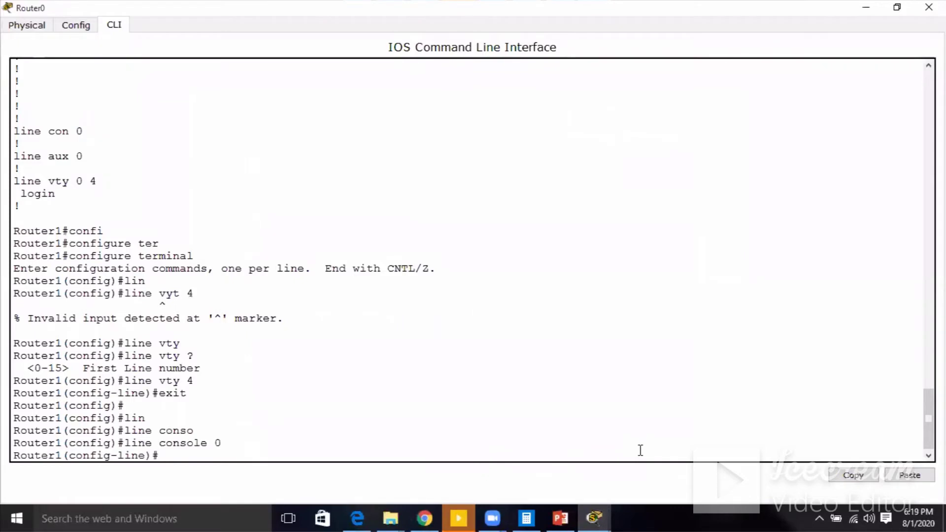
{"action": "type", "text": "pass"}
{"action": "key", "text": "Tab"}
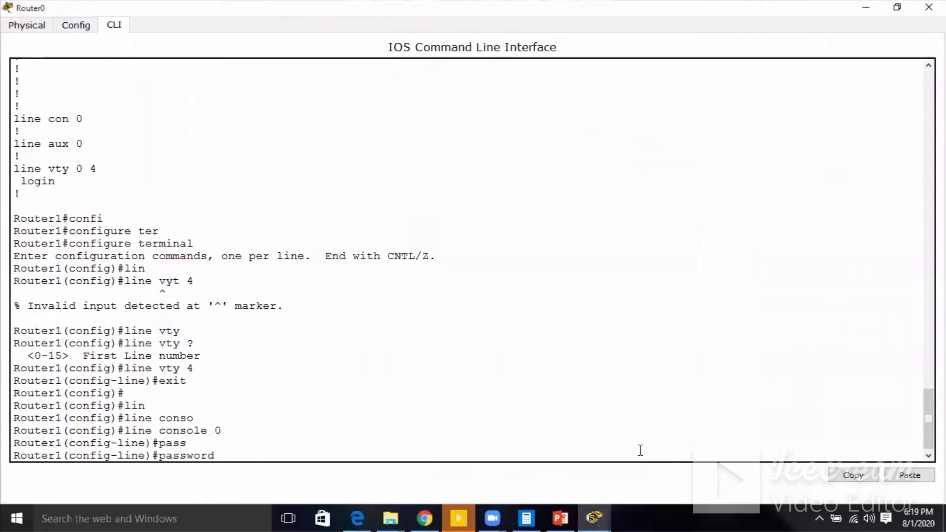
{"action": "type", "text": "cisco"}
{"action": "key", "text": "Return"}
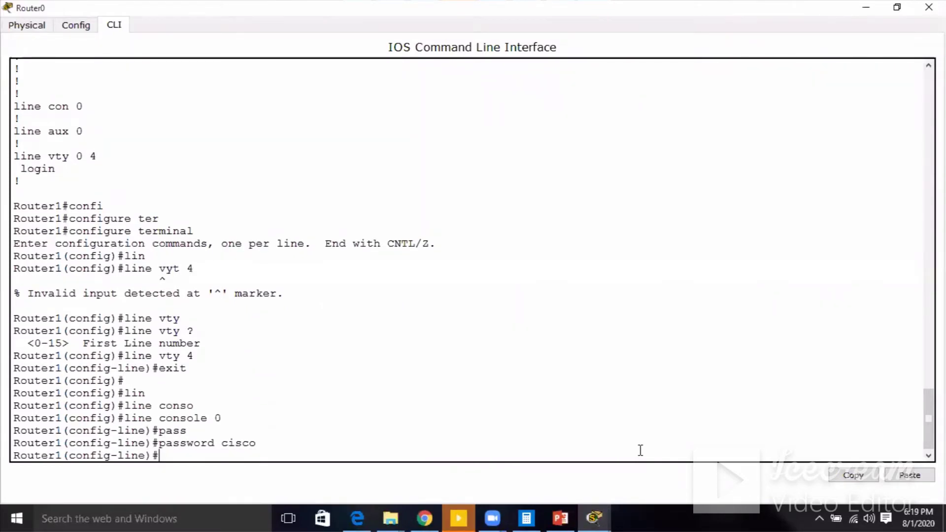
Disable the console line timeout with 'exec-timeout 0 0'
{"action": "left_click", "coordinate": [424, 517]}
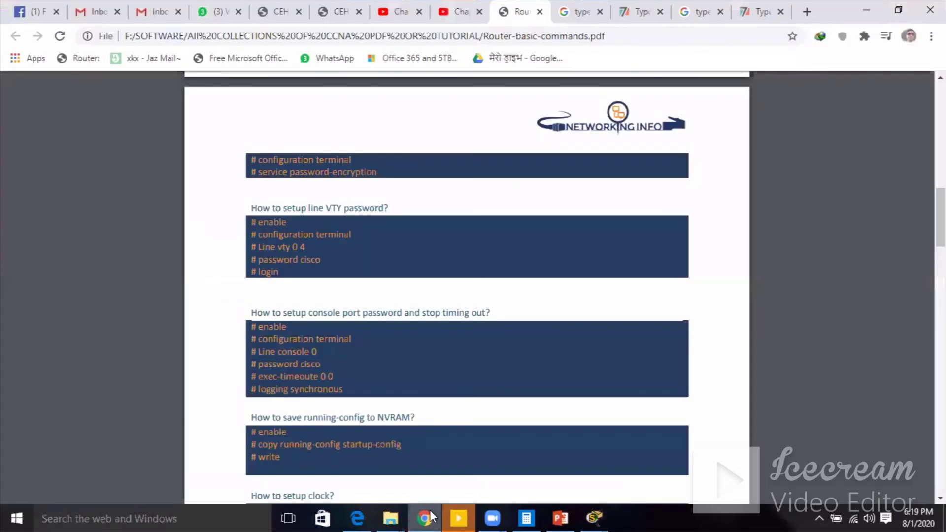
{"action": "mouse_move", "coordinate": [406, 507]}
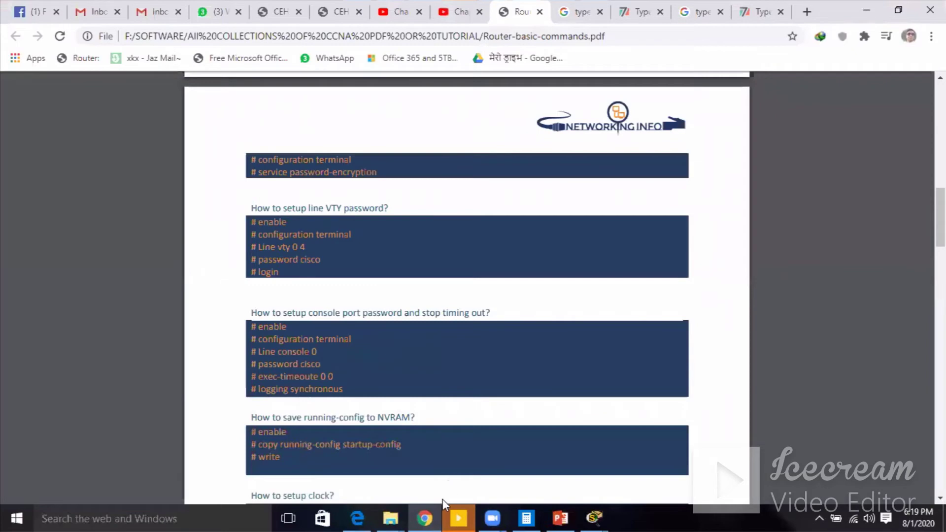
{"action": "mouse_move", "coordinate": [594, 517]}
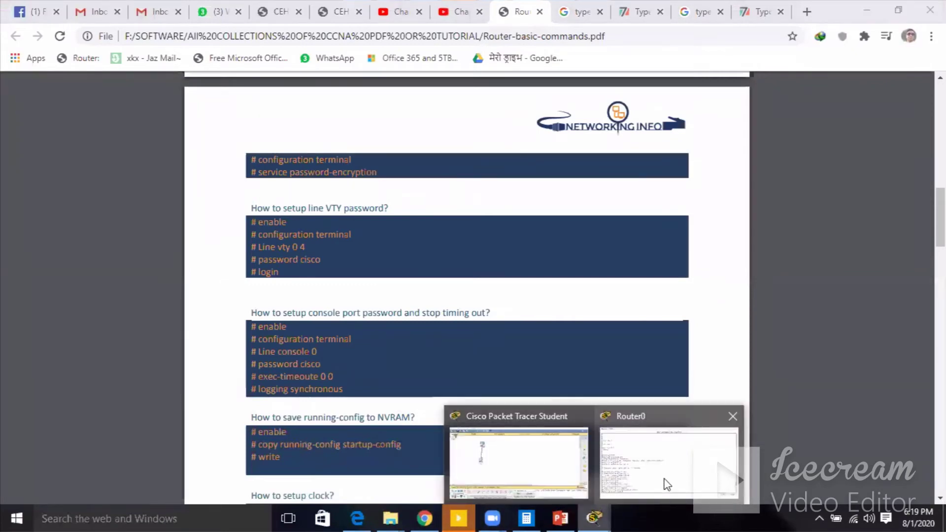
{"action": "left_click", "coordinate": [666, 473]}
{"action": "type", "text": "exe"}
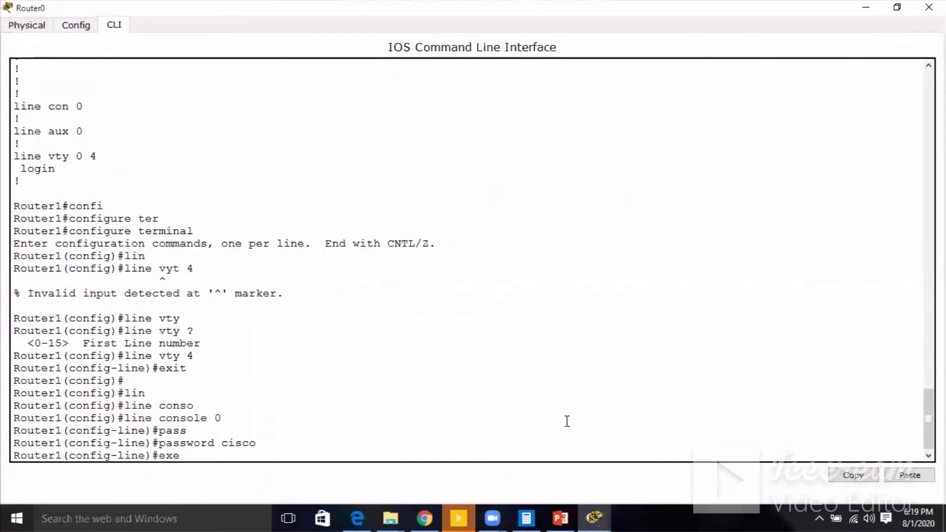
{"action": "key", "text": "Tab"}
{"action": "key", "text": "Return"}
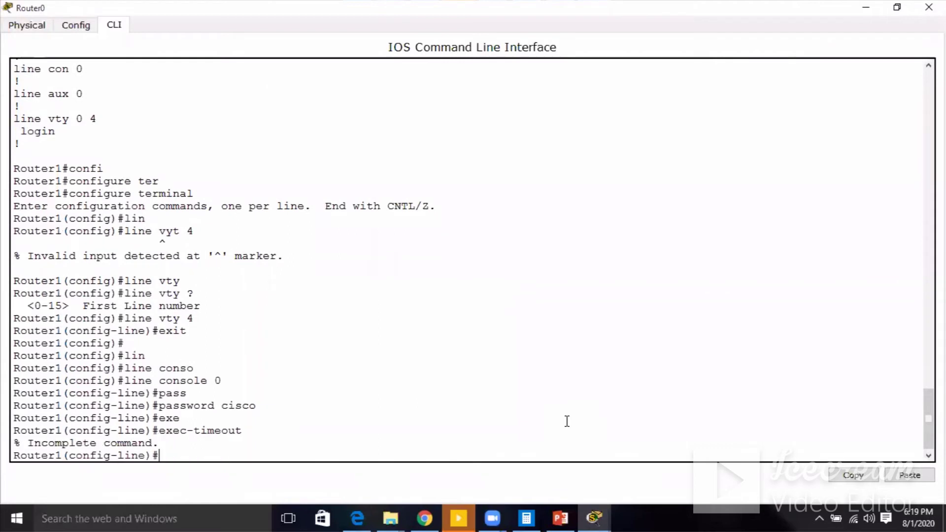
{"action": "key", "text": "Up"}
{"action": "type", "text": "0 0"}
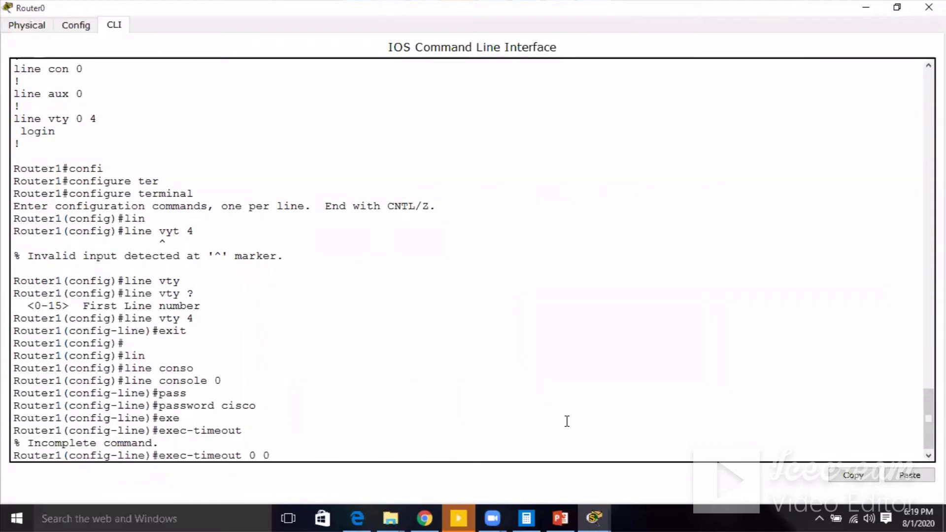
{"action": "key", "text": "Return"}
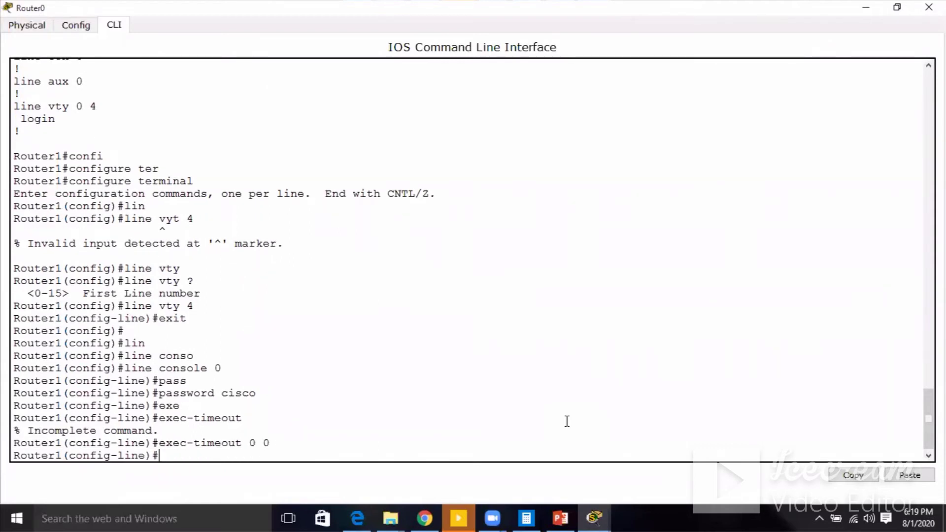
Attempt a misspelled 'login synchronous' command, which Tab completion does not accept
{"action": "type", "text": "log"}
{"action": "key", "text": "Tab"}
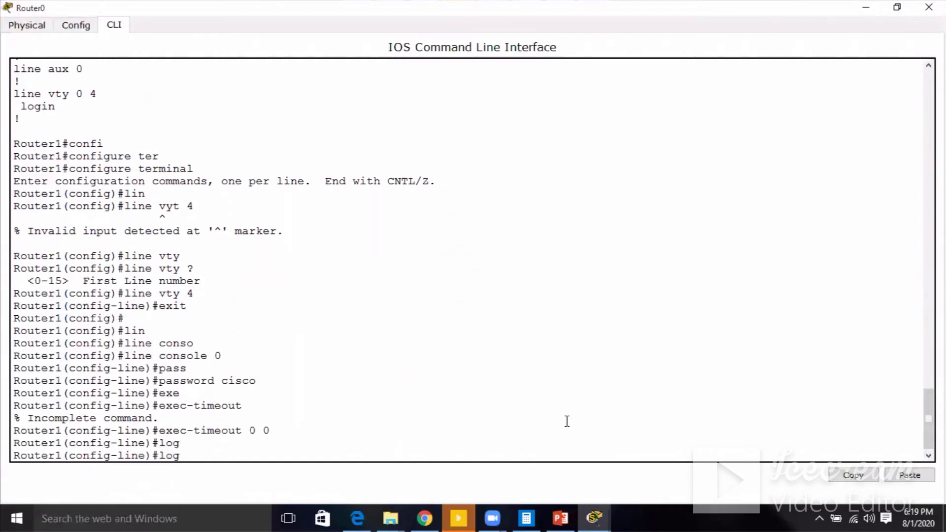
{"action": "type", "text": "i"}
{"action": "key", "text": "Tab"}
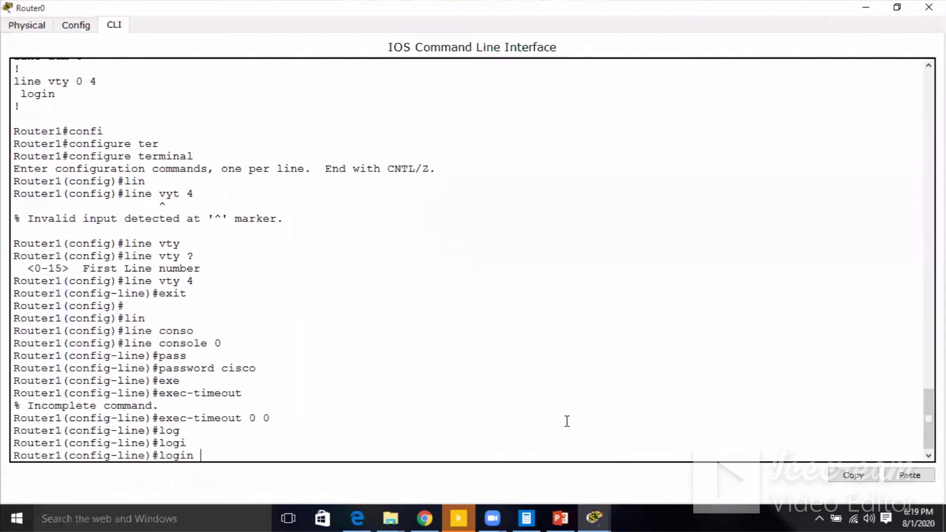
{"action": "type", "text": "syncr"}
{"action": "key", "text": "Tab"}
{"action": "key", "text": "BackSpace"}
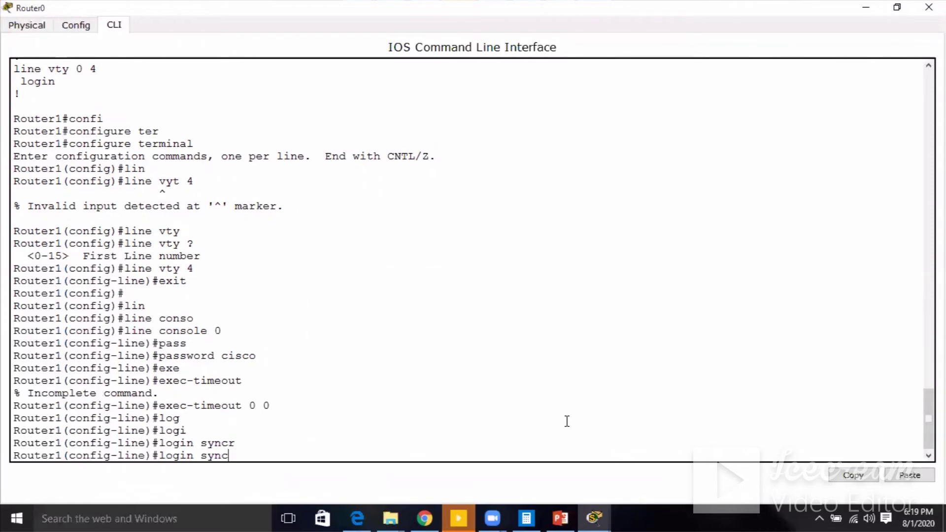
{"action": "key", "text": "BackSpace"}
{"action": "key", "text": "Tab"}
{"action": "key", "text": "Tab"}
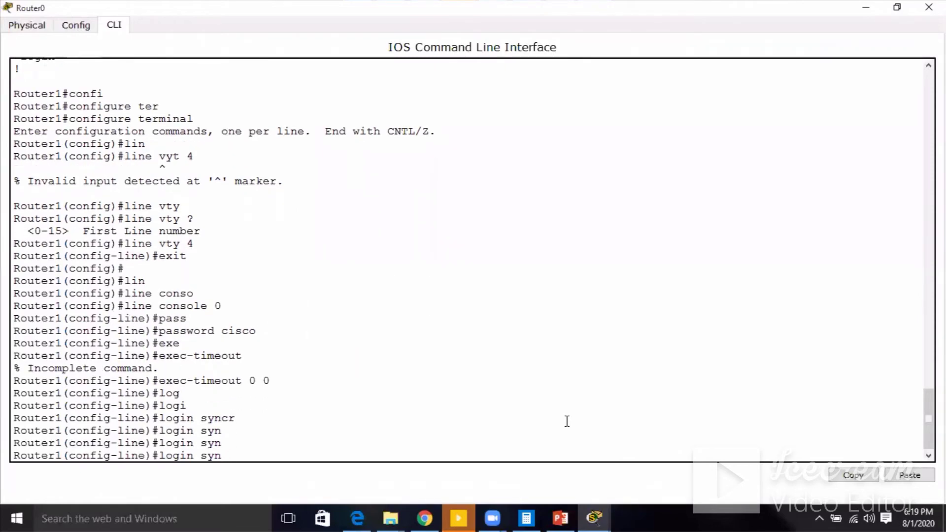
{"action": "type", "text": "crony"}
{"action": "key", "text": "Tab"}
{"action": "key", "text": "Tab"}
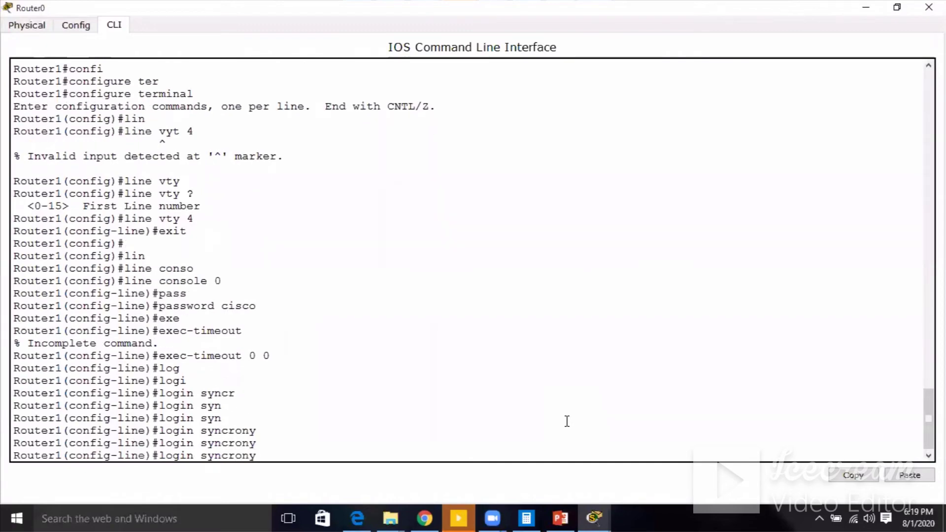
{"action": "key", "text": "BackSpace"}
{"action": "key", "text": "BackSpace"}
{"action": "key", "text": "BackSpace"}
{"action": "key", "text": "BackSpace"}
{"action": "key", "text": "BackSpace"}
{"action": "key", "text": "BackSpace"}
{"action": "key", "text": "BackSpace"}
{"action": "key", "text": "BackSpace"}
Copy 'logging synchronous' from the router commands PDF
{"action": "left_click", "coordinate": [425, 518]}
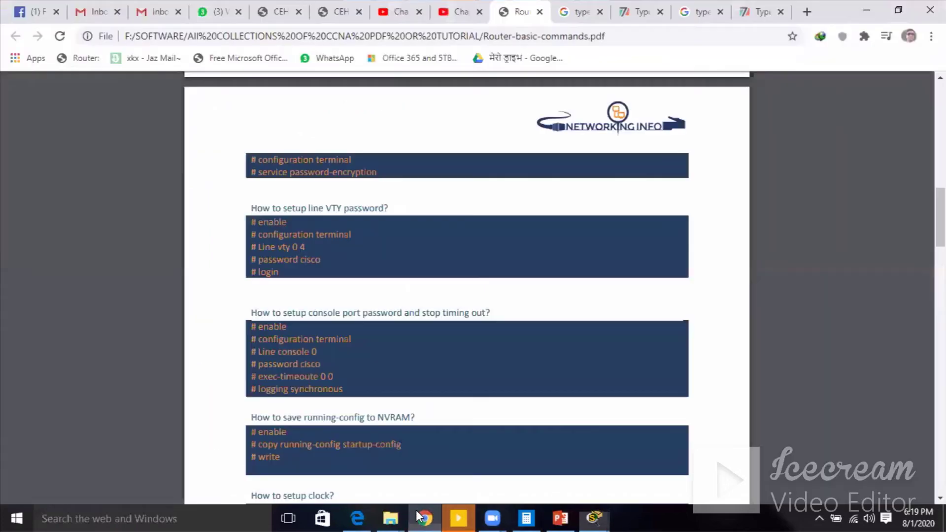
{"action": "left_click_drag", "start_coordinate": [347, 388], "coordinate": [273, 393]}
{"action": "left_click", "coordinate": [345, 388]}
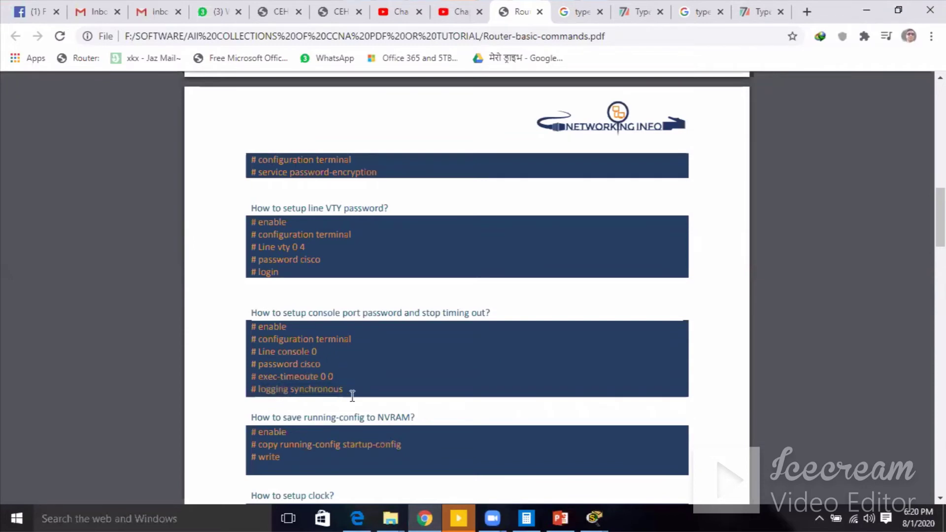
{"action": "left_click_drag", "start_coordinate": [344, 387], "coordinate": [266, 388]}
{"action": "right_click", "coordinate": [266, 388]}
{"action": "left_click", "coordinate": [296, 277]}
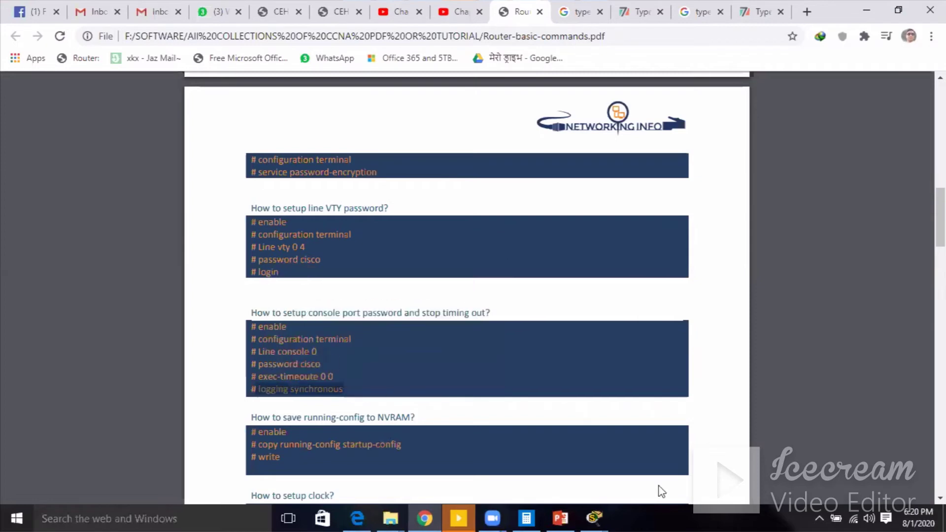
{"action": "mouse_move", "coordinate": [592, 516]}
{"action": "left_click", "coordinate": [599, 465]}
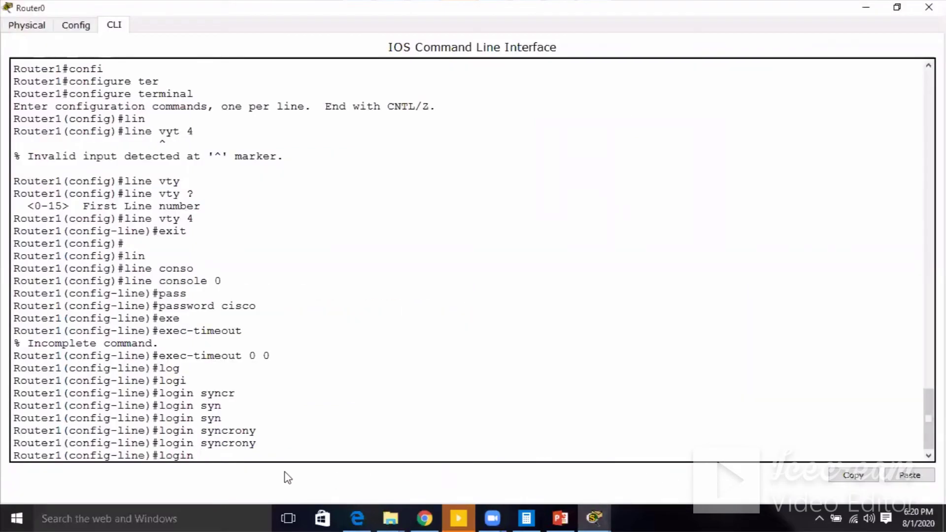
Replace the partial login command by pasting and running 'logging synchronous'
{"action": "key", "text": "BackSpace"}
{"action": "key", "text": "BackSpace"}
{"action": "key", "text": "BackSpace"}
{"action": "key", "text": "BackSpace"}
{"action": "key", "text": "BackSpace"}
{"action": "key", "text": "BackSpace"}
{"action": "right_click", "coordinate": [186, 453]}
{"action": "left_click", "coordinate": [212, 473]}
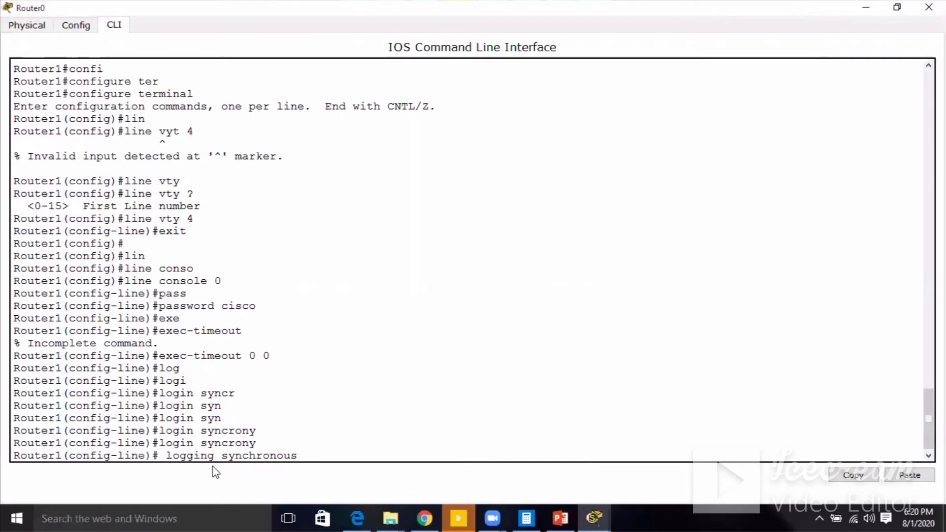
{"action": "key", "text": "Return"}
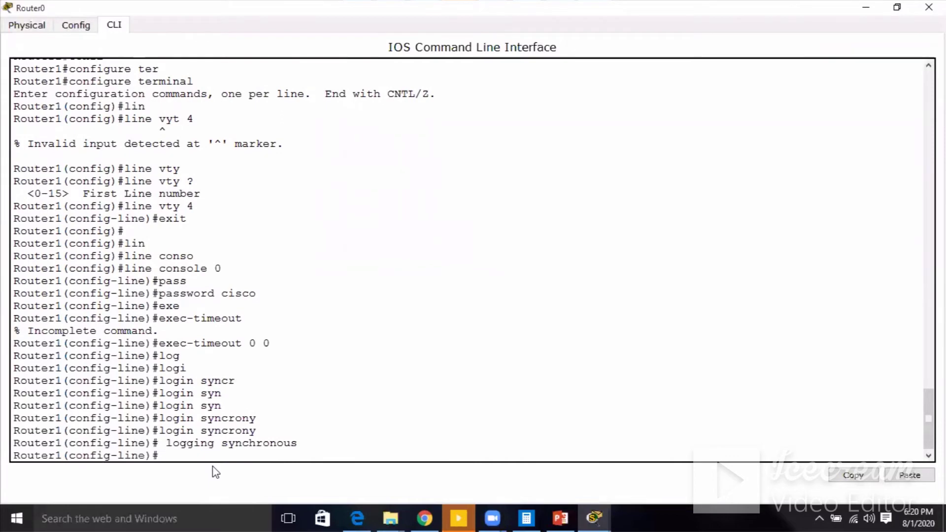
Exit line and global configuration back to privileged exec mode
{"action": "type", "text": "exit"}
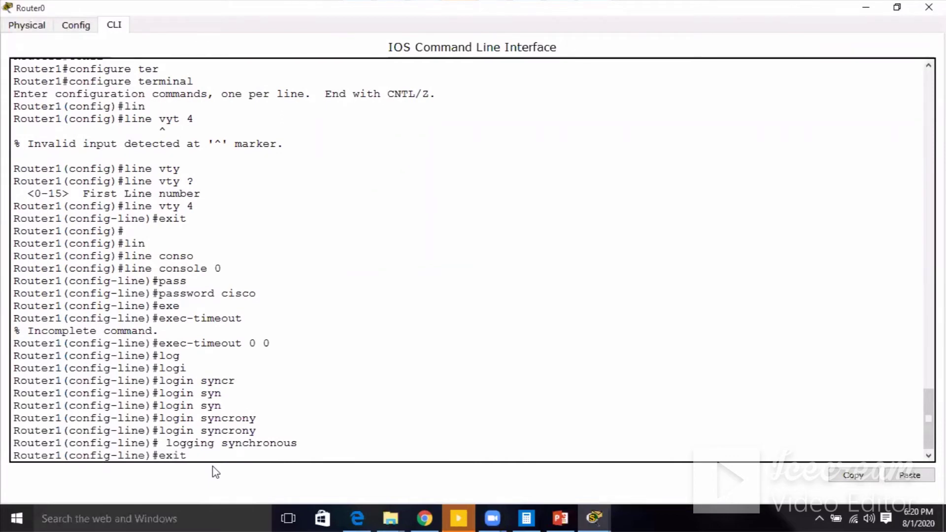
{"action": "key", "text": "Return"}
{"action": "key", "text": "Return"}
{"action": "type", "text": "exit"}
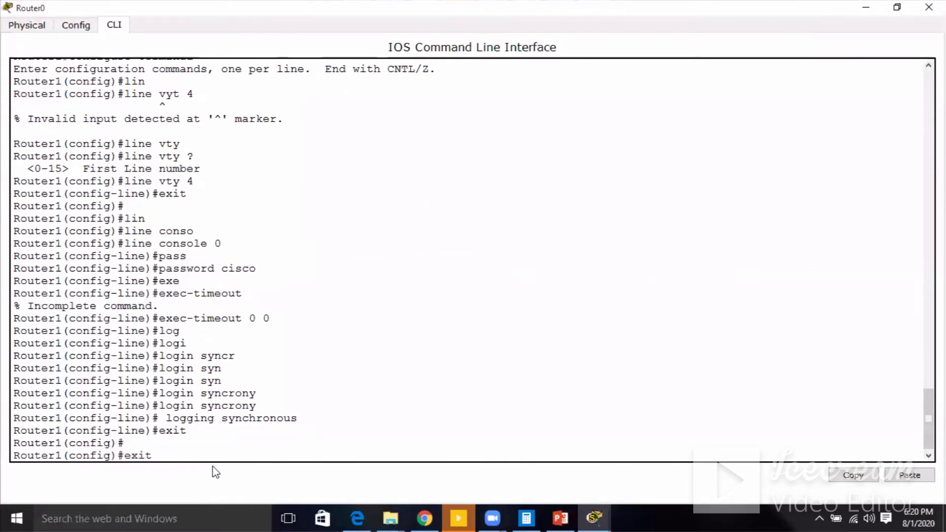
{"action": "key", "text": "Return"}
{"action": "key", "text": "Return"}
{"action": "type", "text": "e"}
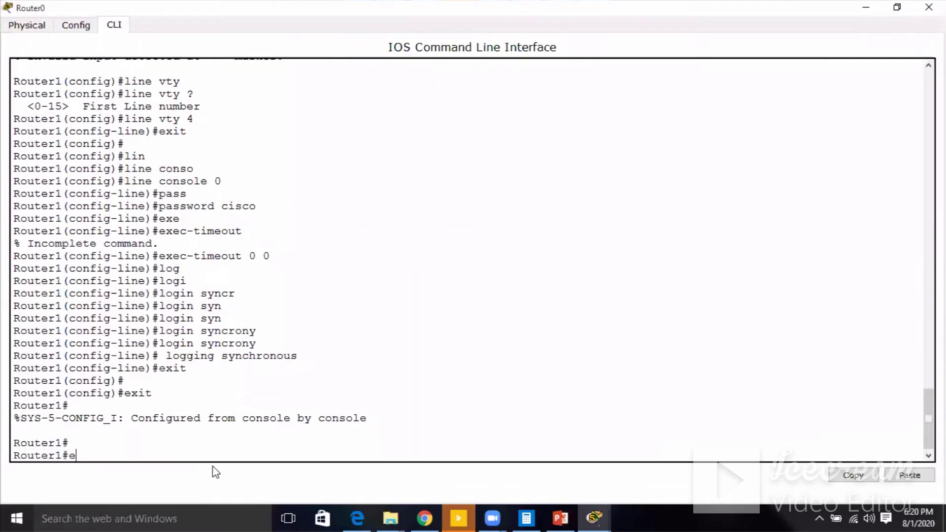
{"action": "type", "text": "xit"}
{"action": "key", "text": "Return"}
{"action": "key", "text": "Return"}
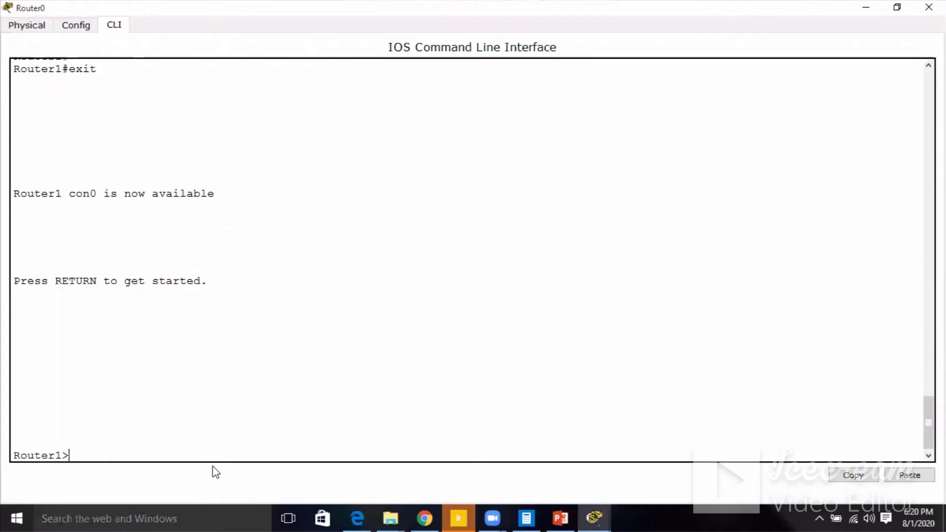
Log out of the router console with 'exit'
{"action": "type", "text": "exot"}
{"action": "key", "text": "BackSpace"}
{"action": "key", "text": "BackSpace"}
{"action": "type", "text": "it"}
{"action": "key", "text": "Return"}
{"action": "key", "text": "Return"}
Run 'enable' and have three password attempts rejected, then submit an entry at the user prompt
{"action": "type", "text": "e"}
{"action": "key", "text": "BackSpace"}
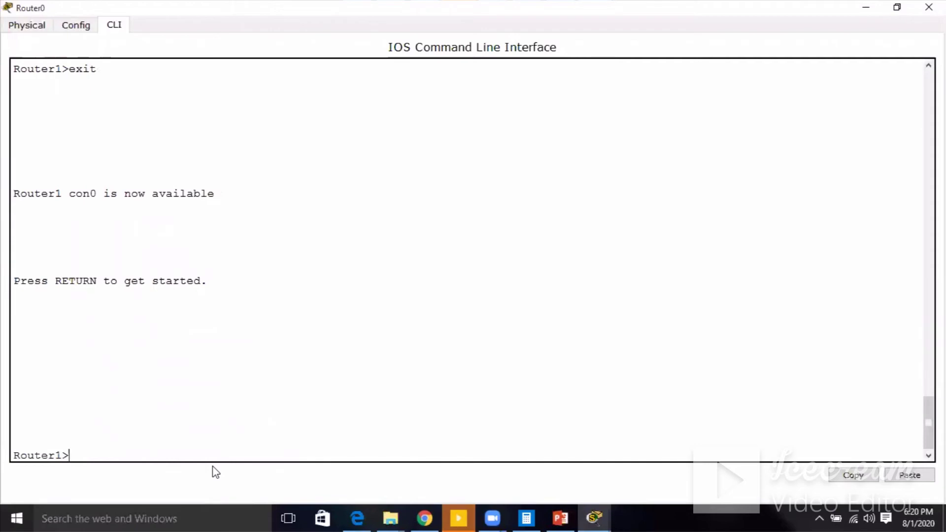
{"action": "type", "text": "ena"}
{"action": "key", "text": "Tab"}
{"action": "key", "text": "Return"}
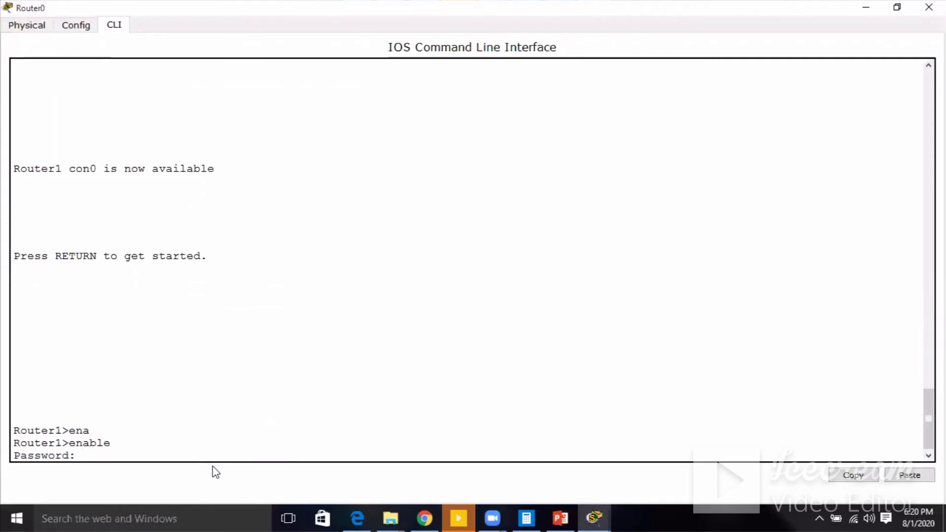
{"action": "key", "text": "Return"}
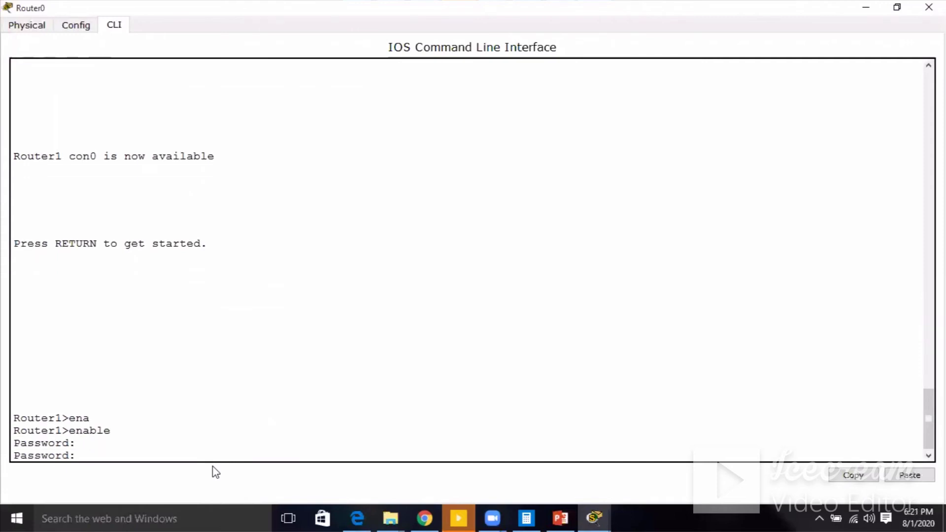
{"action": "key", "text": "Return"}
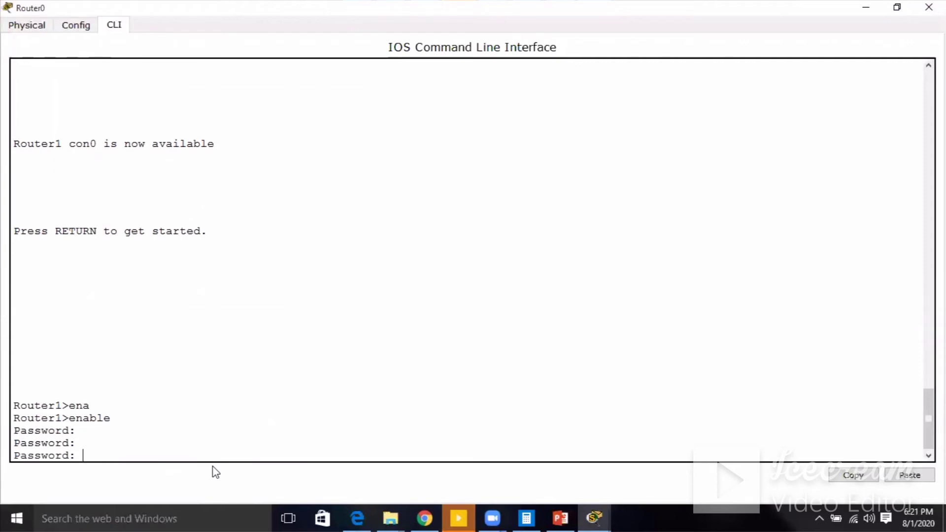
{"action": "key", "text": "Return"}
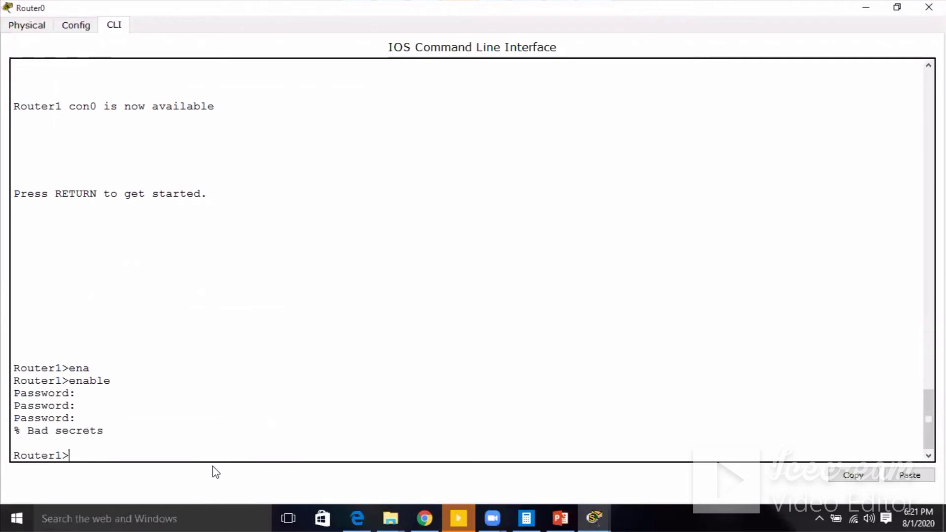
{"action": "type", "text": "ccnp"}
{"action": "key", "text": "Return"}
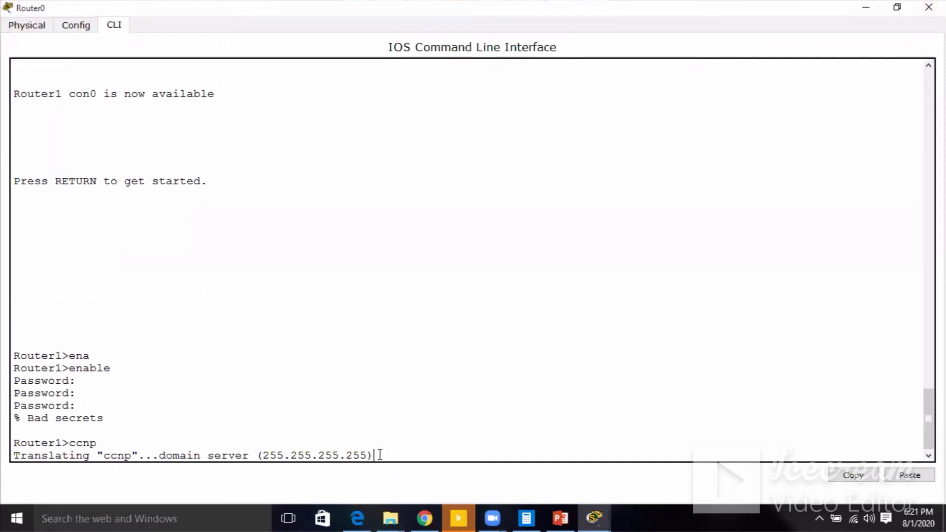
Put away the Router0 CLI and return to the network topology workspace
{"action": "left_click_drag", "start_coordinate": [166, 447], "coordinate": [404, 457]}
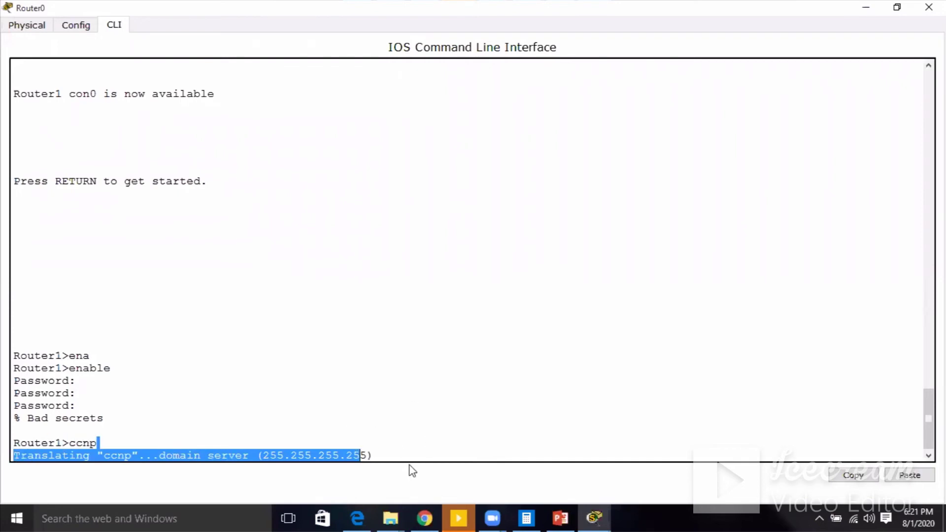
{"action": "left_click", "coordinate": [389, 456]}
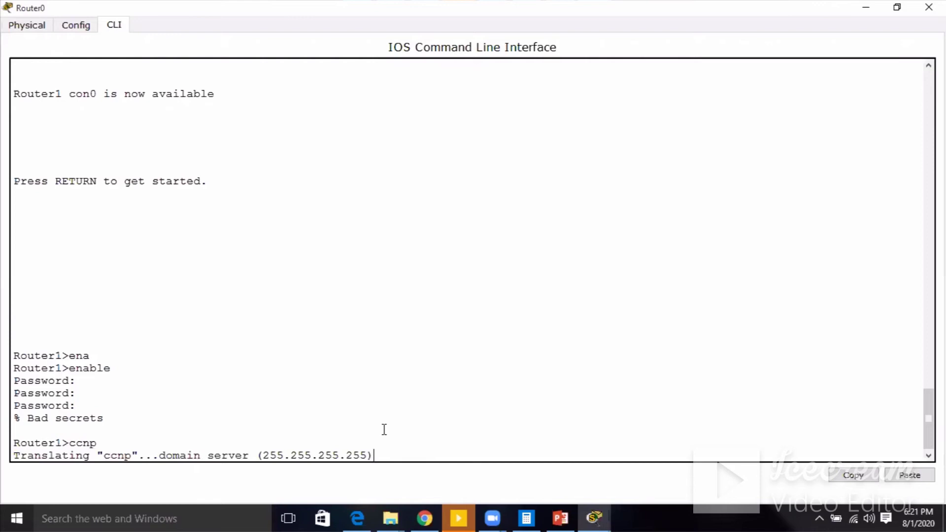
{"action": "left_click", "coordinate": [866, 8]}
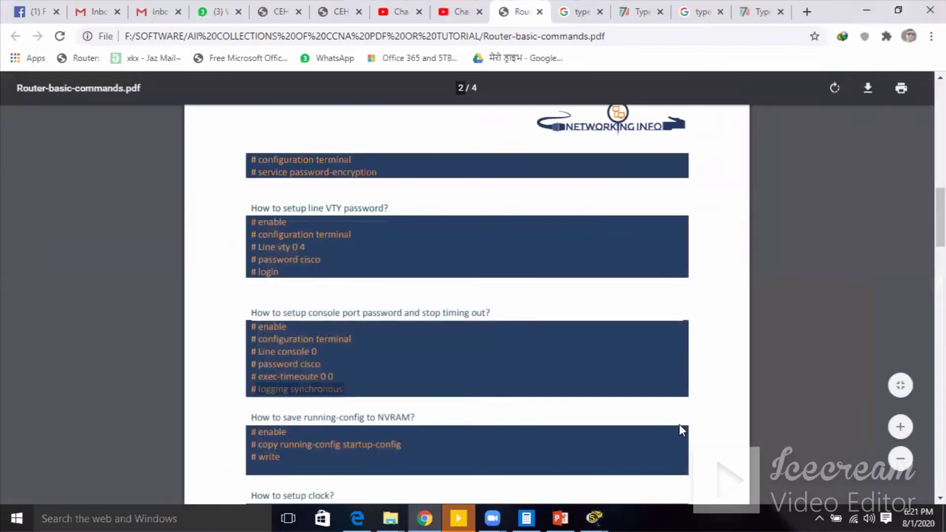
{"action": "mouse_move", "coordinate": [595, 516]}
{"action": "left_click", "coordinate": [525, 477]}
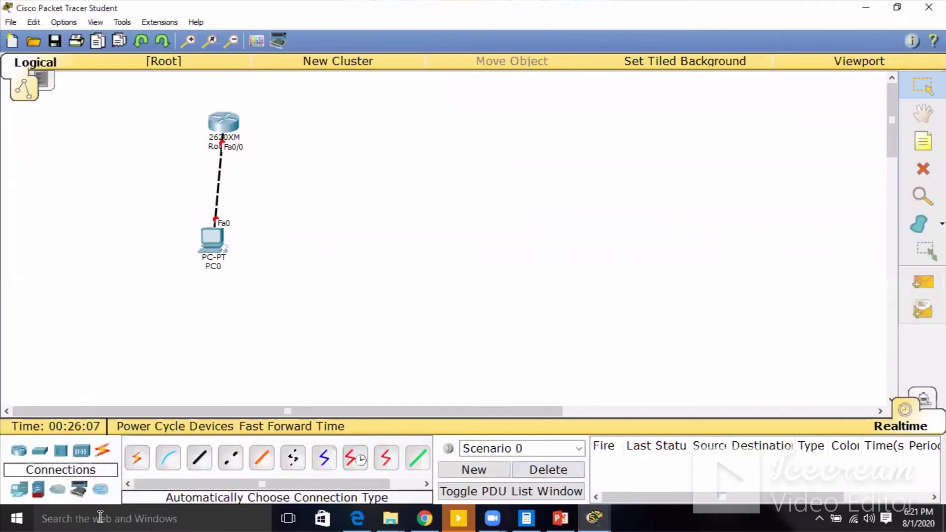
Place a 1941 router (Router2) and a generic PC (PC1) on the canvas
{"action": "left_click", "coordinate": [19, 451]}
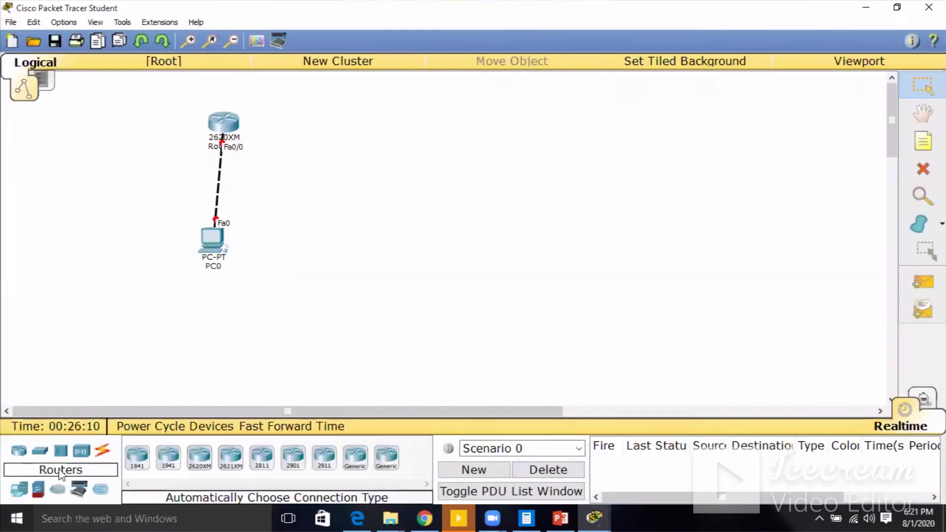
{"action": "left_click", "coordinate": [168, 457]}
{"action": "left_click", "coordinate": [379, 111]}
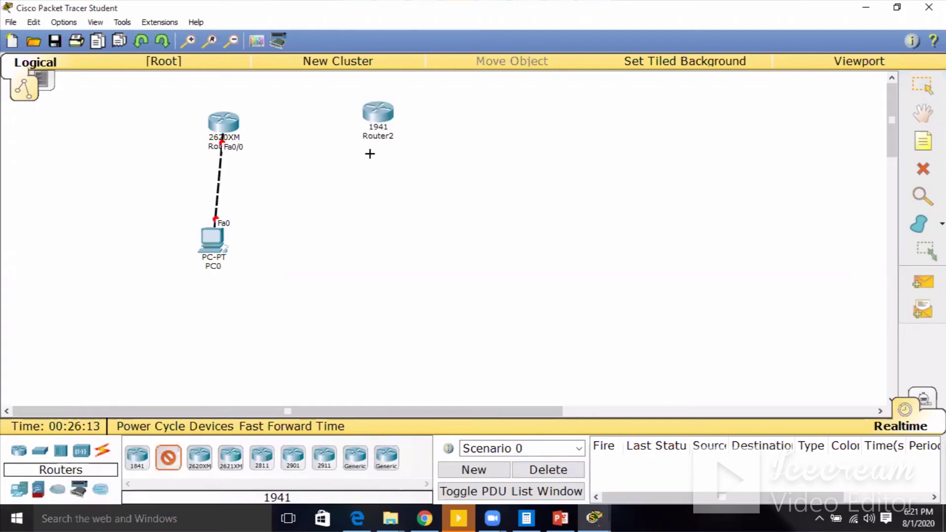
{"action": "key", "text": "Escape"}
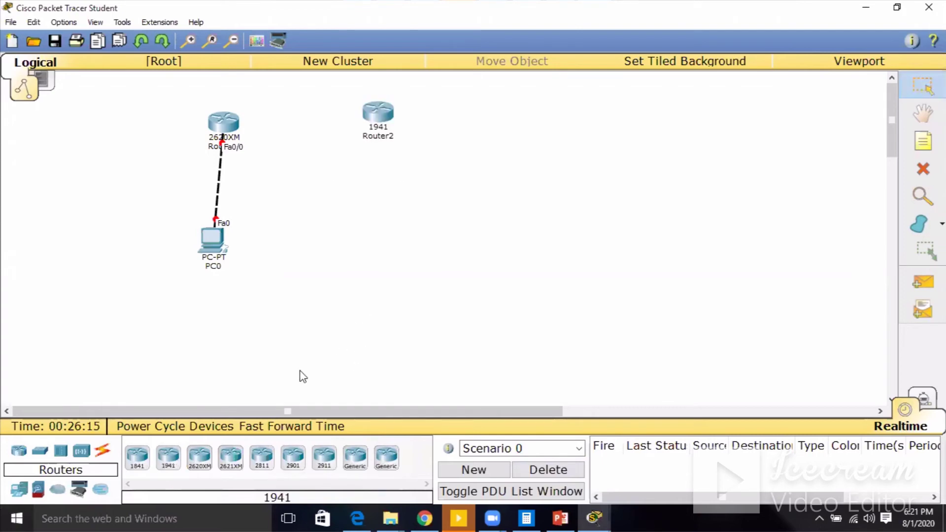
{"action": "left_click", "coordinate": [19, 490]}
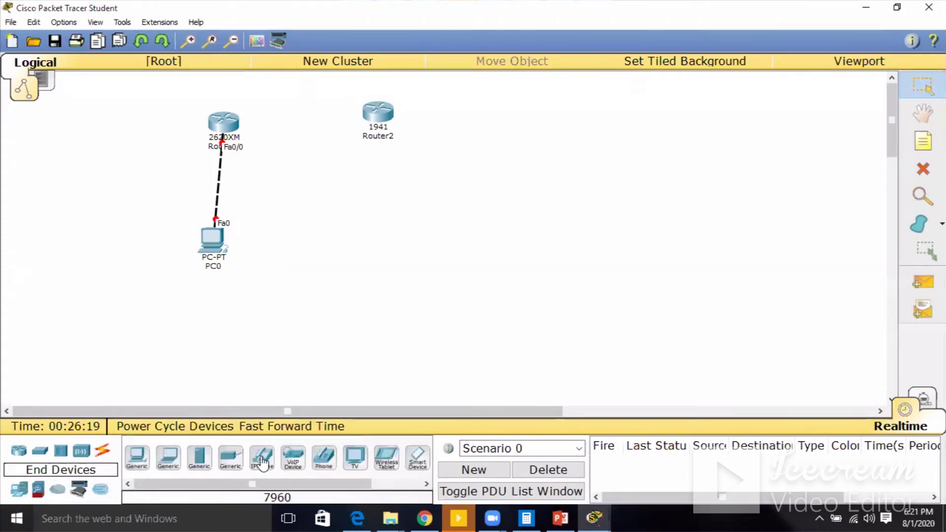
{"action": "left_click", "coordinate": [137, 458]}
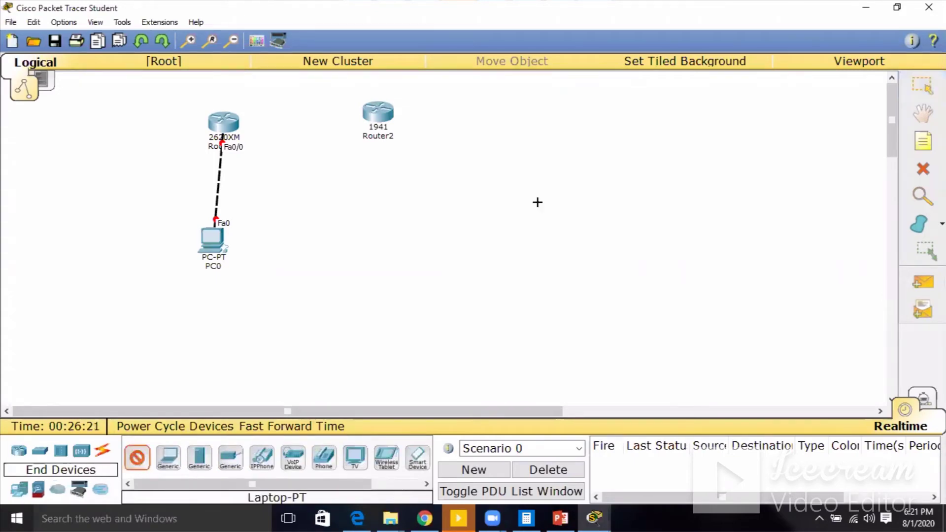
{"action": "left_click", "coordinate": [400, 217]}
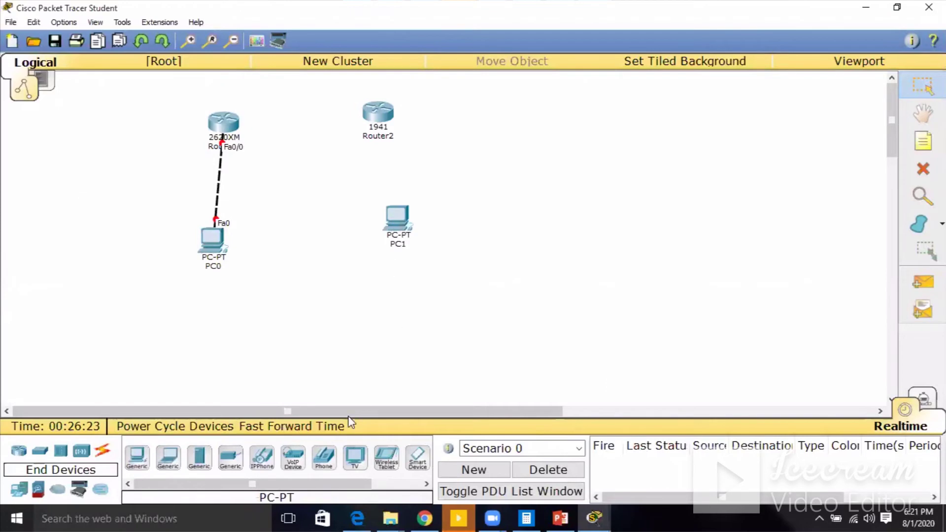
Install an HWIC-2T serial card in Router2
{"action": "left_click", "coordinate": [378, 113]}
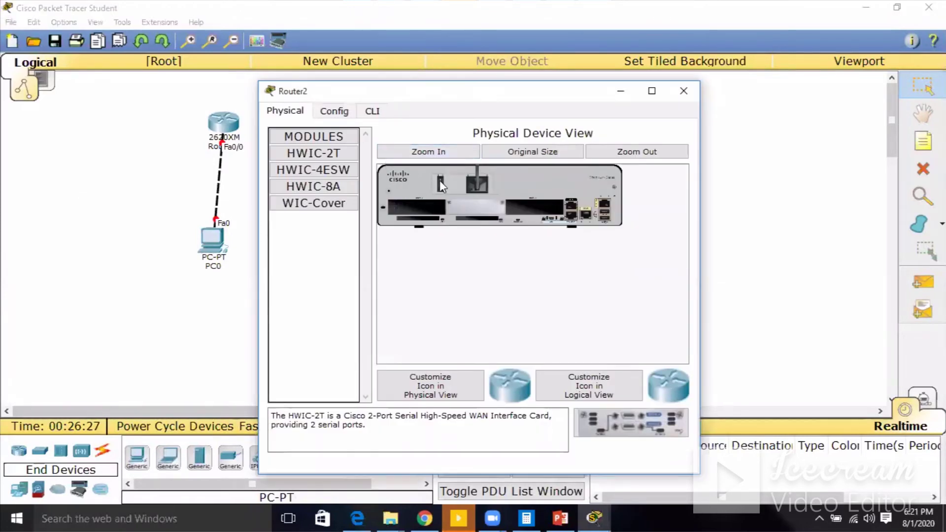
{"action": "left_click", "coordinate": [310, 153]}
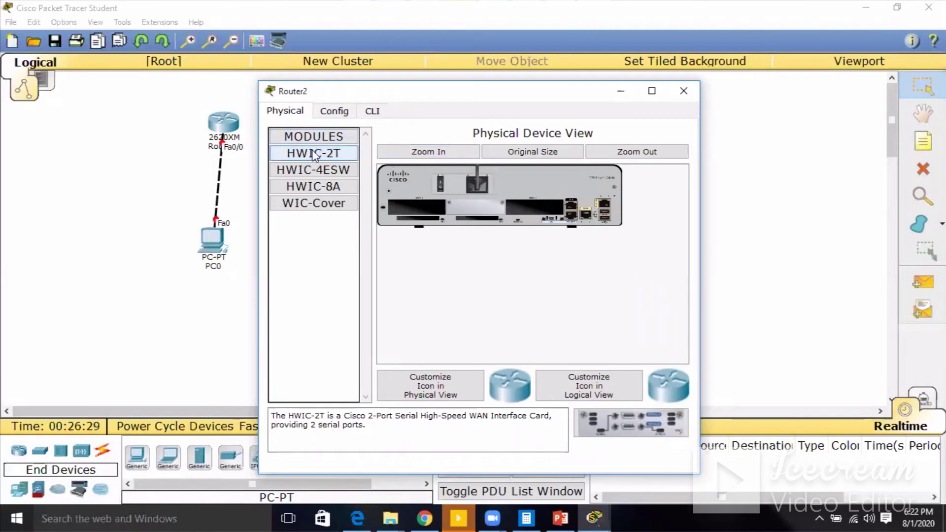
{"action": "left_click_drag", "start_coordinate": [312, 153], "coordinate": [549, 211]}
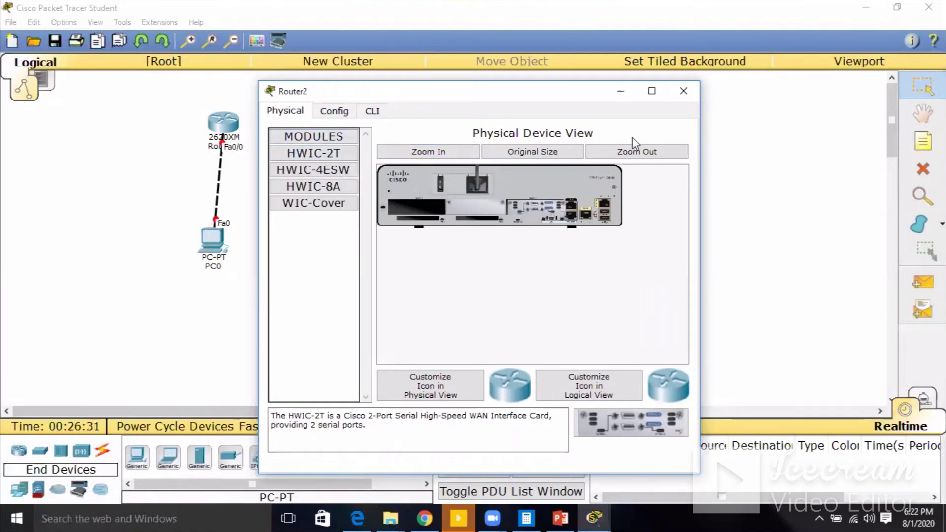
{"action": "left_click", "coordinate": [683, 91]}
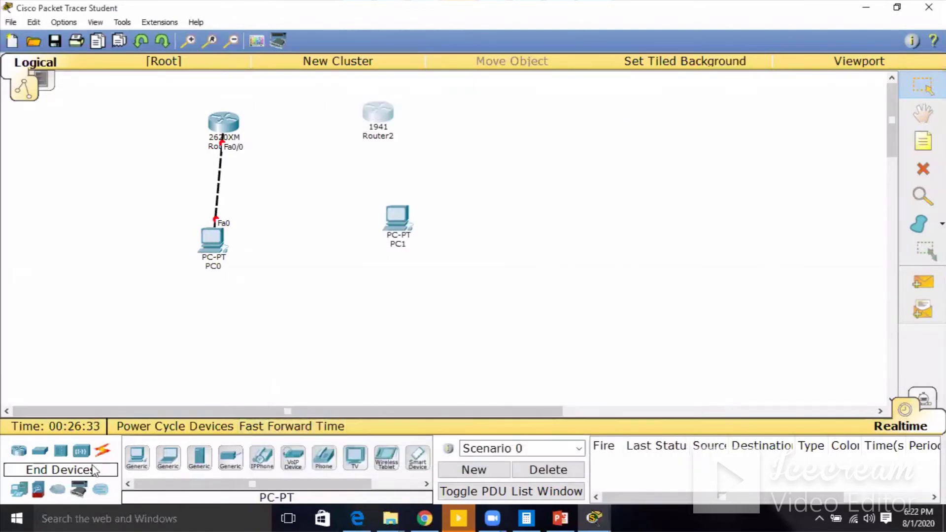
Cable Router2's Gig0/0 to PC1's Fa0 with an automatic connection, then reopen Router0's CLI
{"action": "left_click", "coordinate": [104, 453]}
{"action": "left_click", "coordinate": [137, 458]}
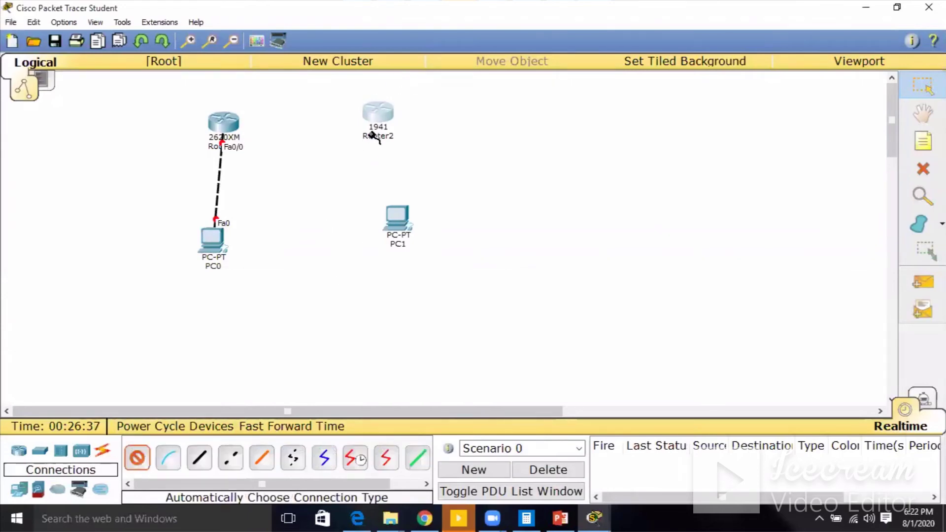
{"action": "left_click", "coordinate": [377, 115]}
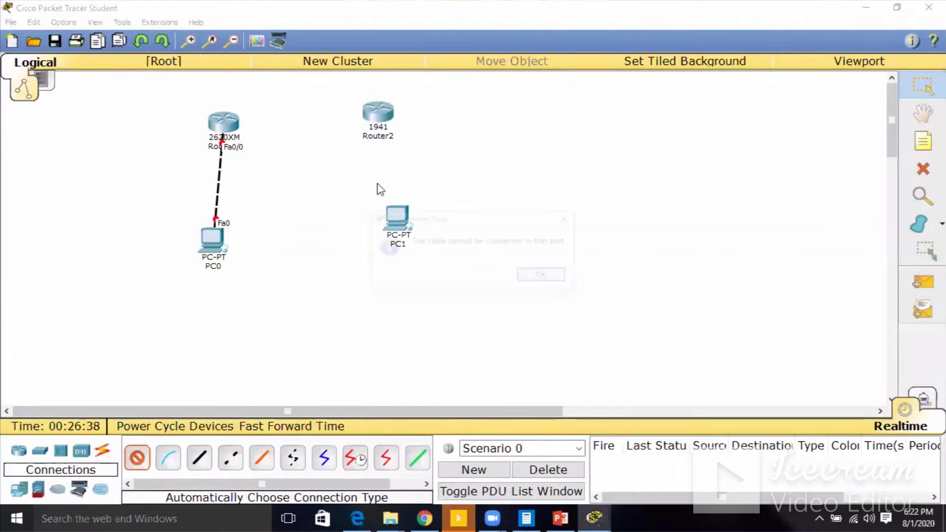
{"action": "left_click", "coordinate": [541, 275]}
{"action": "left_click", "coordinate": [401, 232]}
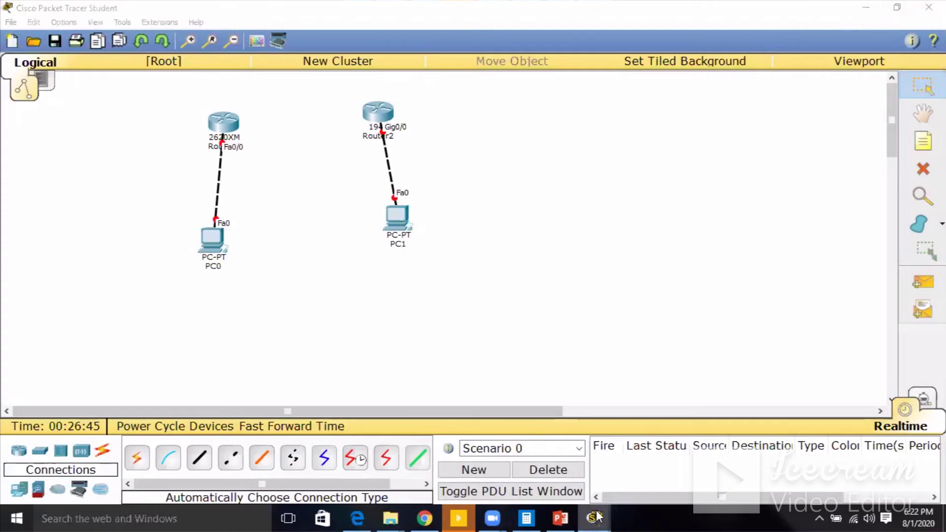
{"action": "mouse_move", "coordinate": [594, 518]}
{"action": "left_click", "coordinate": [631, 441]}
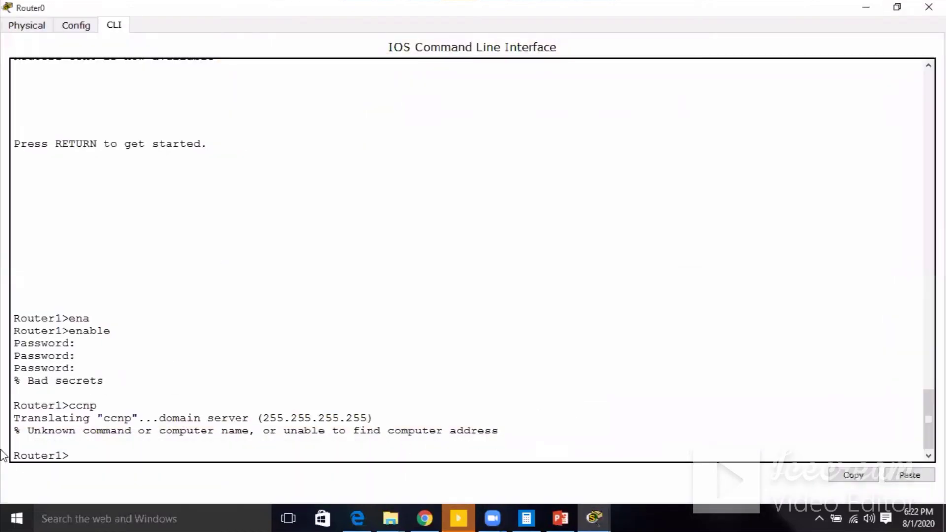
Enter privileged mode on Router0 with enable and its password
{"action": "left_click", "coordinate": [85, 455]}
{"action": "type", "text": "ena"}
{"action": "key", "text": "Tab"}
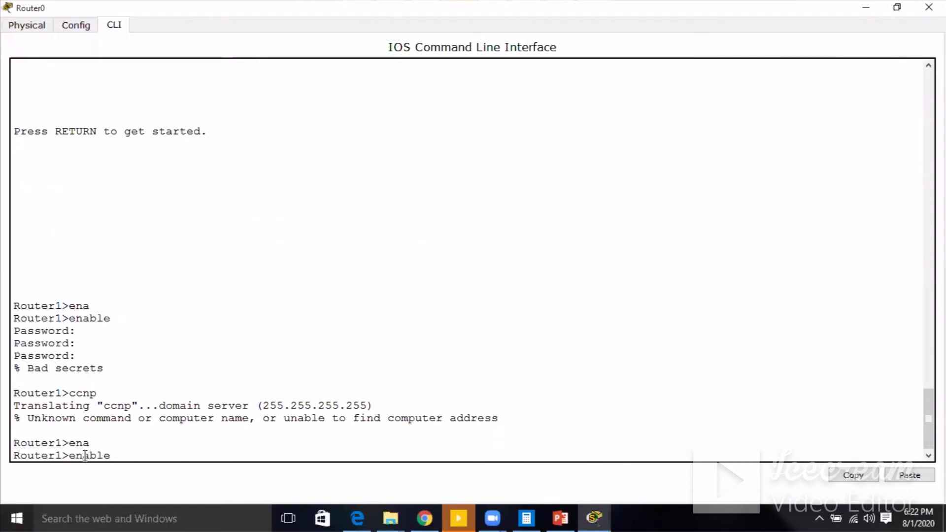
{"action": "key", "text": "Return"}
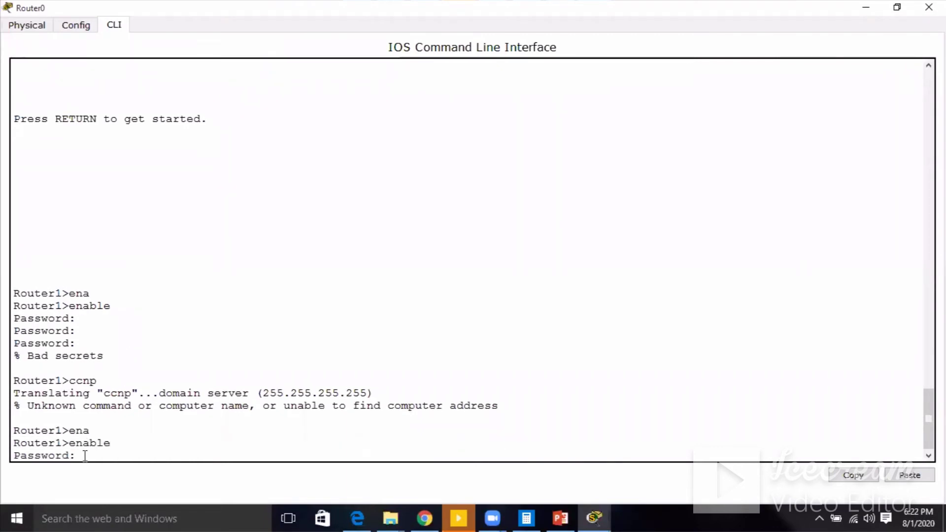
{"action": "key", "text": "Return"}
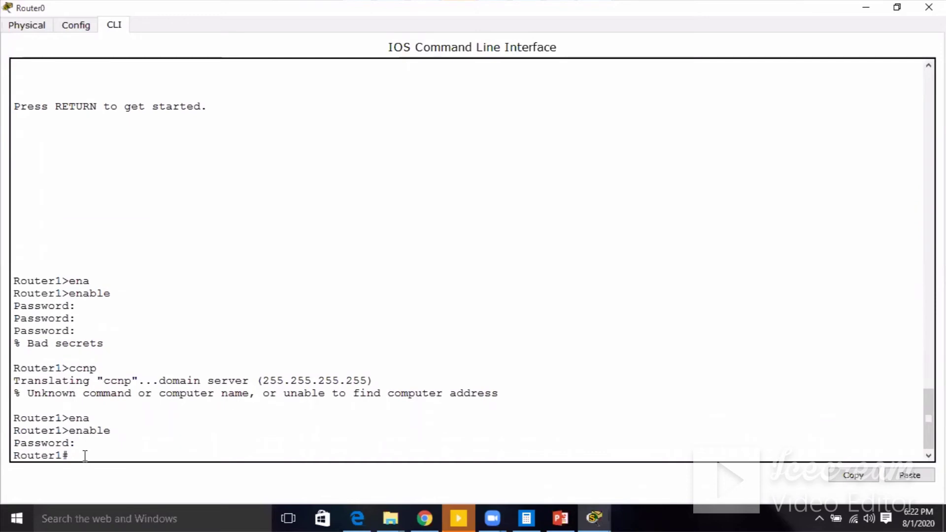
Enter global configuration with configure terminal, then console line 0 configuration
{"action": "type", "text": "confo"}
{"action": "key", "text": "Tab"}
{"action": "key", "text": "BackSpace"}
{"action": "type", "text": "i"}
{"action": "key", "text": "Tab"}
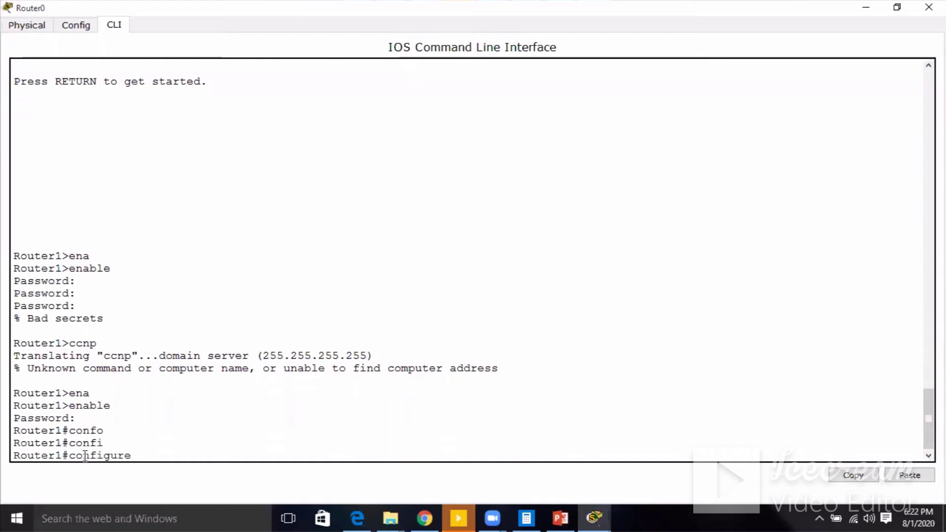
{"action": "type", "text": "ter"}
{"action": "key", "text": "Tab"}
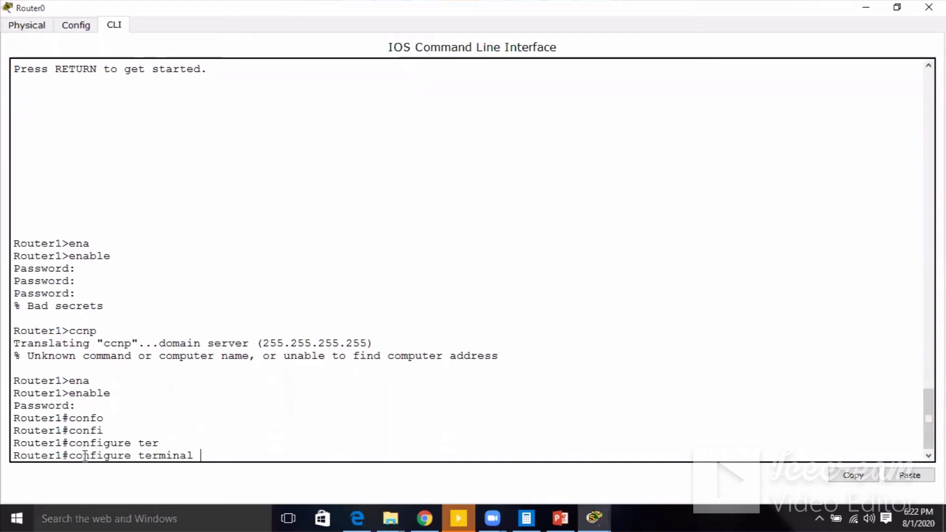
{"action": "key", "text": "Return"}
{"action": "type", "text": "lin"}
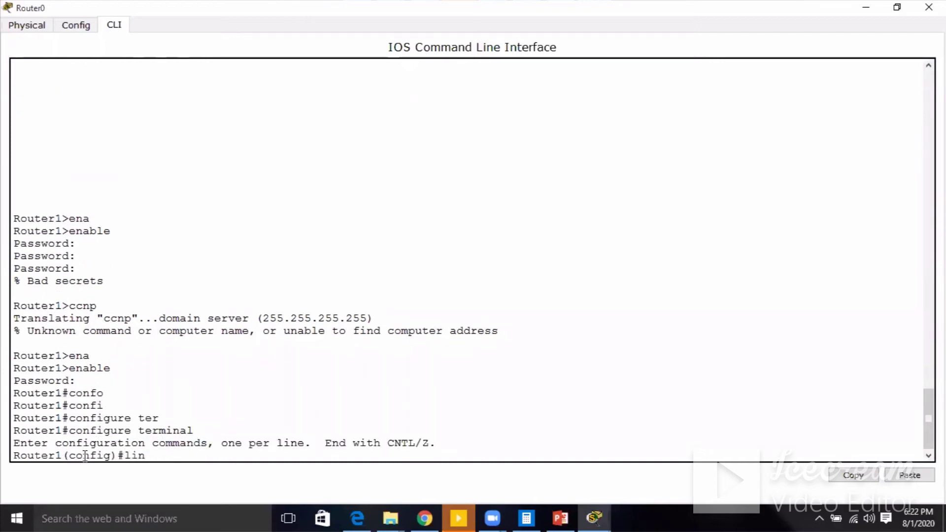
{"action": "type", "text": "e conso"}
{"action": "key", "text": "Tab"}
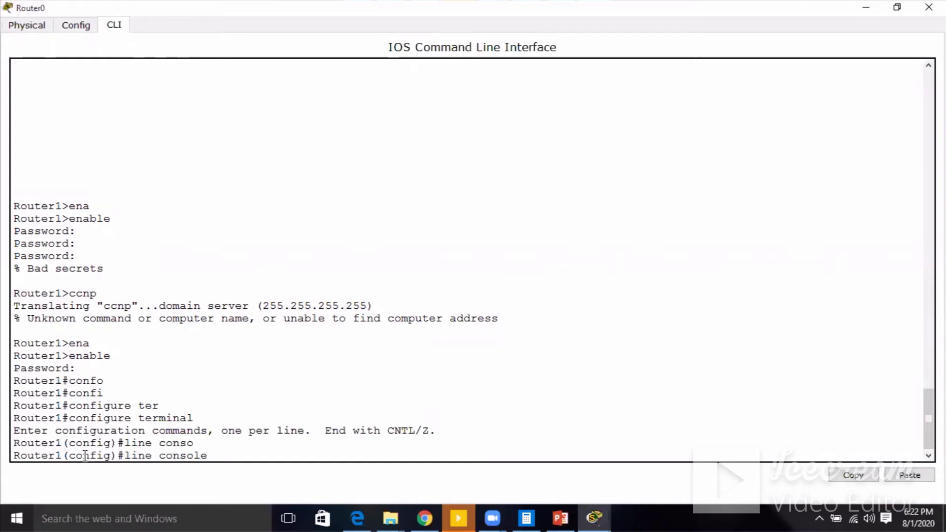
{"action": "type", "text": "0"}
{"action": "key", "text": "Return"}
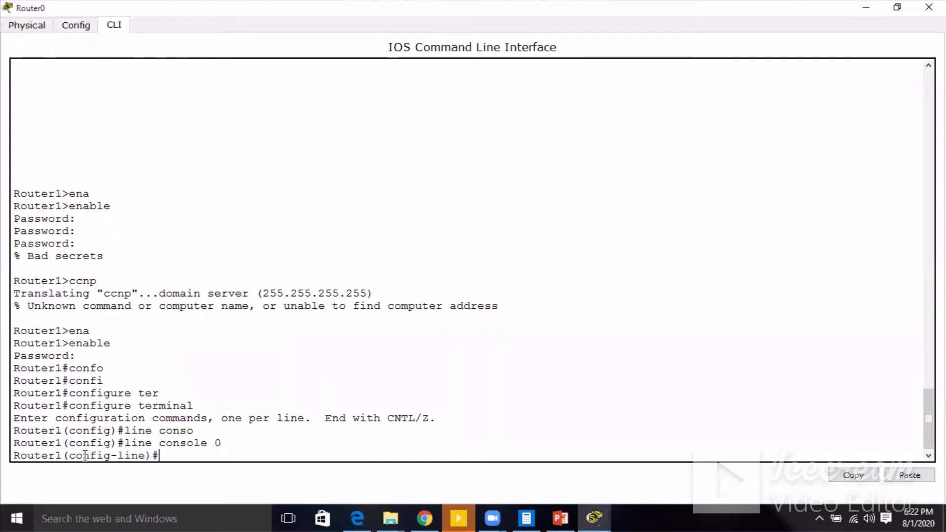
Start an 'enable paa' command on the console line, then erase it
{"action": "type", "text": "ena"}
{"action": "key", "text": "Tab"}
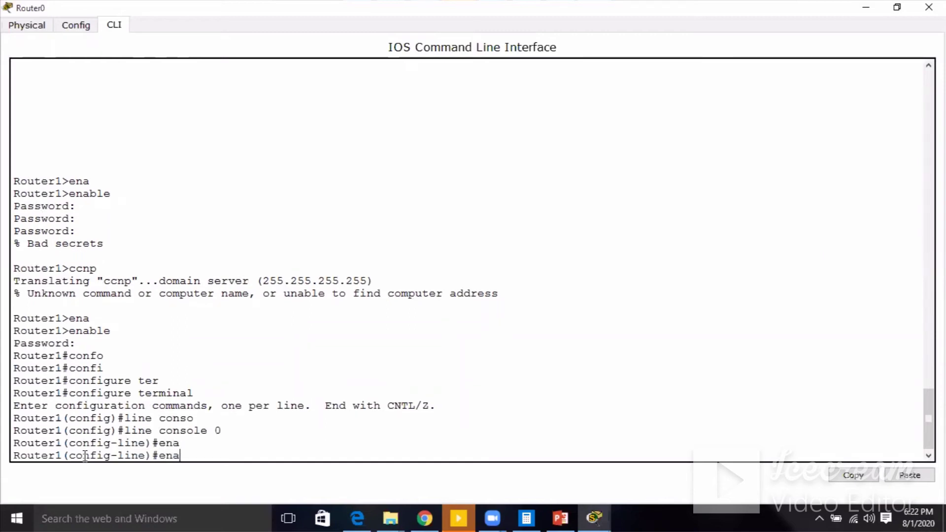
{"action": "type", "text": "bl"}
{"action": "key", "text": "Tab"}
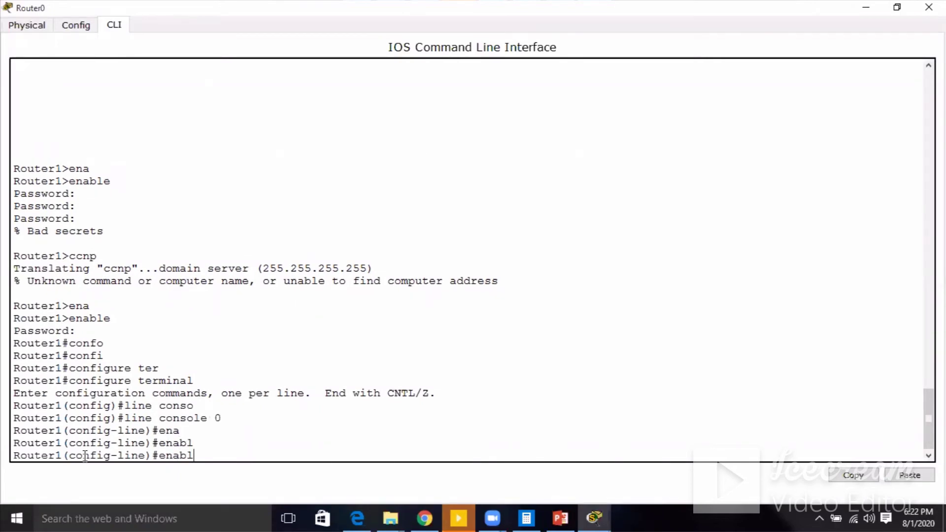
{"action": "type", "text": "e"}
{"action": "key", "text": "Tab"}
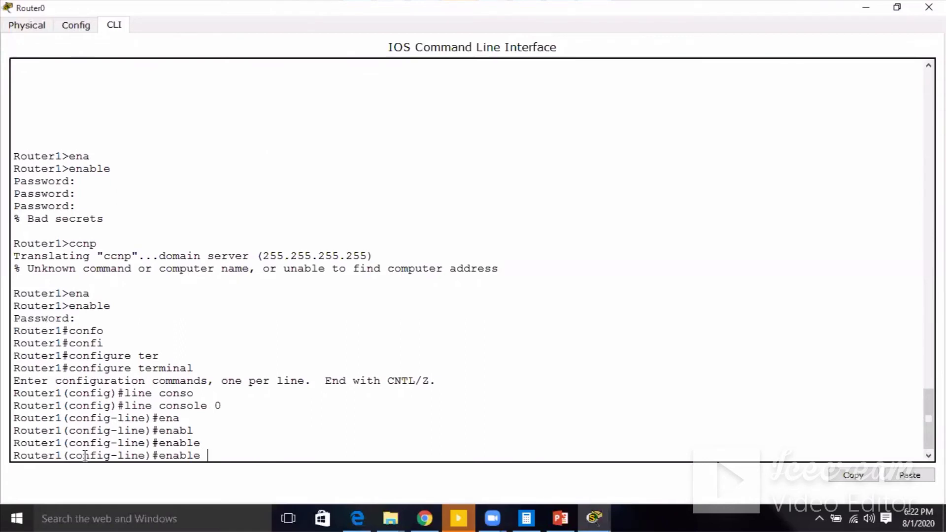
{"action": "type", "text": "paa"}
{"action": "key", "text": "Tab"}
{"action": "key", "text": "BackSpace"}
{"action": "key", "text": "BackSpace"}
{"action": "key", "text": "BackSpace"}
{"action": "key", "text": "BackSpace"}
{"action": "key", "text": "BackSpace"}
{"action": "key", "text": "BackSpace"}
{"action": "key", "text": "BackSpace"}
{"action": "key", "text": "BackSpace"}
{"action": "key", "text": "BackSpace"}
{"action": "key", "text": "BackSpace"}
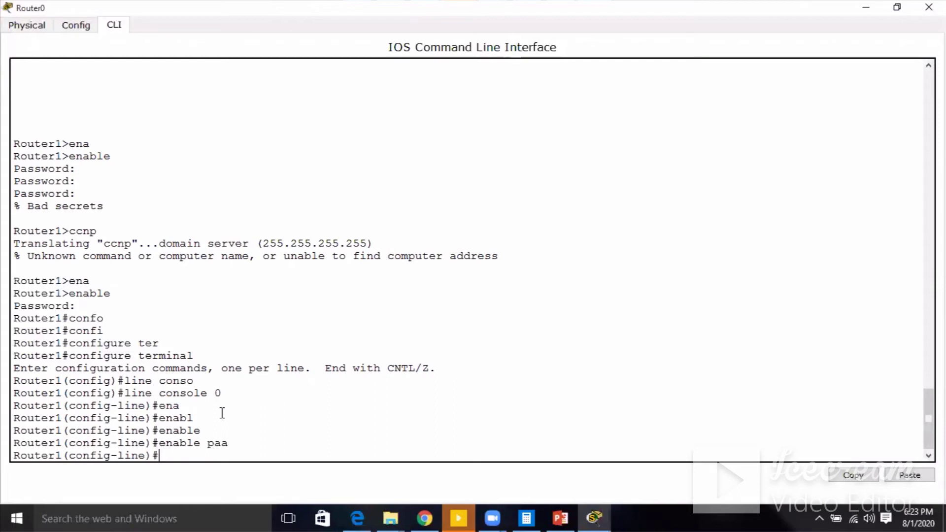
{"action": "left_click", "coordinate": [596, 515]}
Review the console password section of the Router-basic-commands PDF, briefly checking Router0's CLI
{"action": "left_click", "coordinate": [425, 518]}
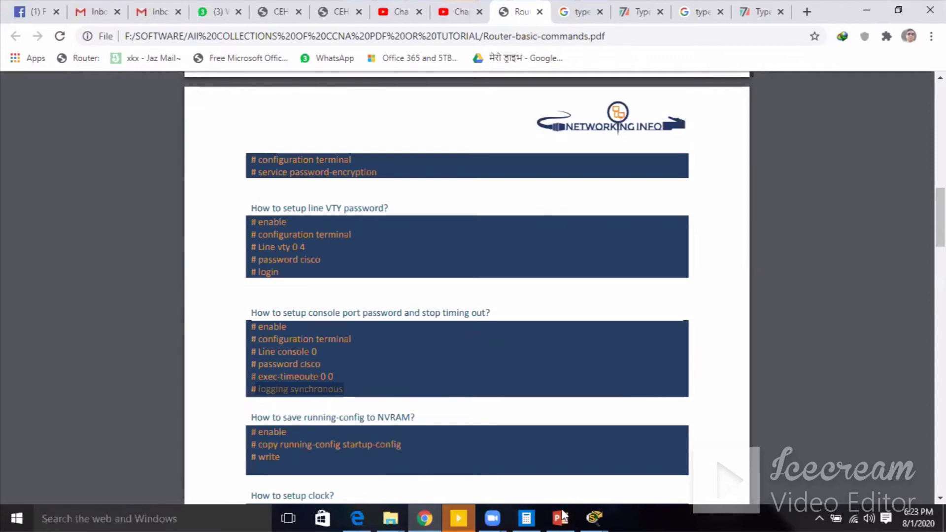
{"action": "mouse_move", "coordinate": [594, 517]}
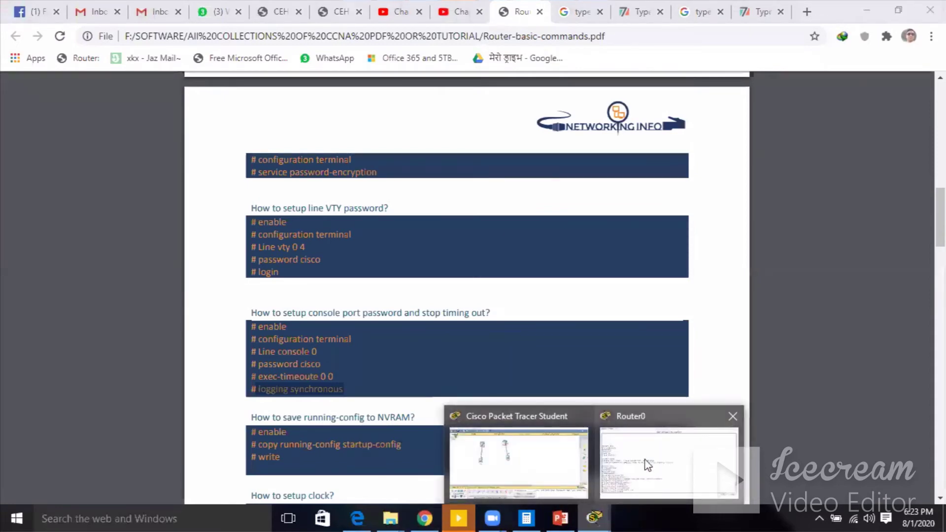
{"action": "left_click", "coordinate": [712, 465]}
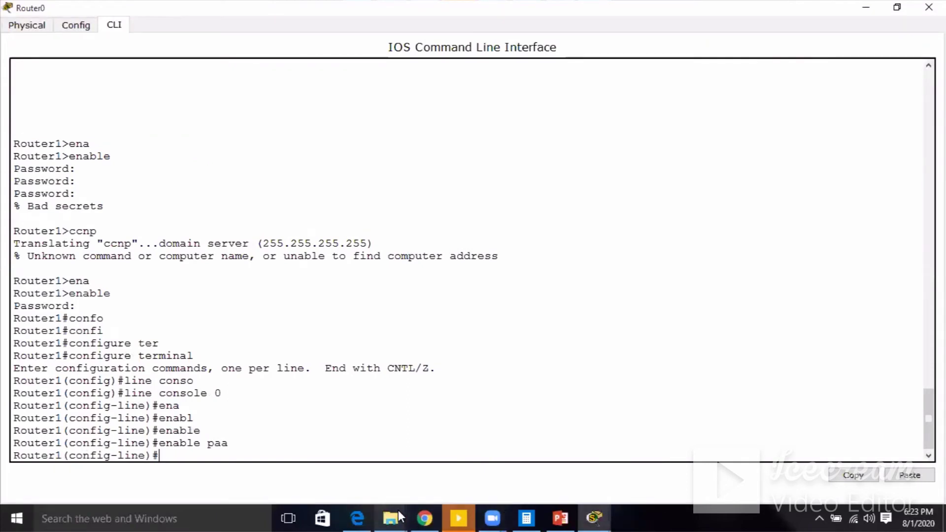
{"action": "left_click", "coordinate": [437, 510]}
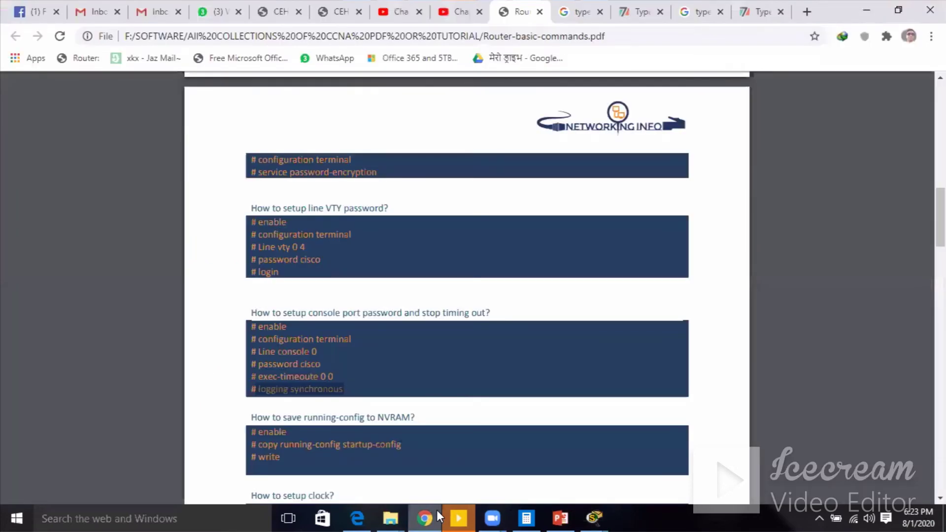
{"action": "left_click", "coordinate": [332, 256]}
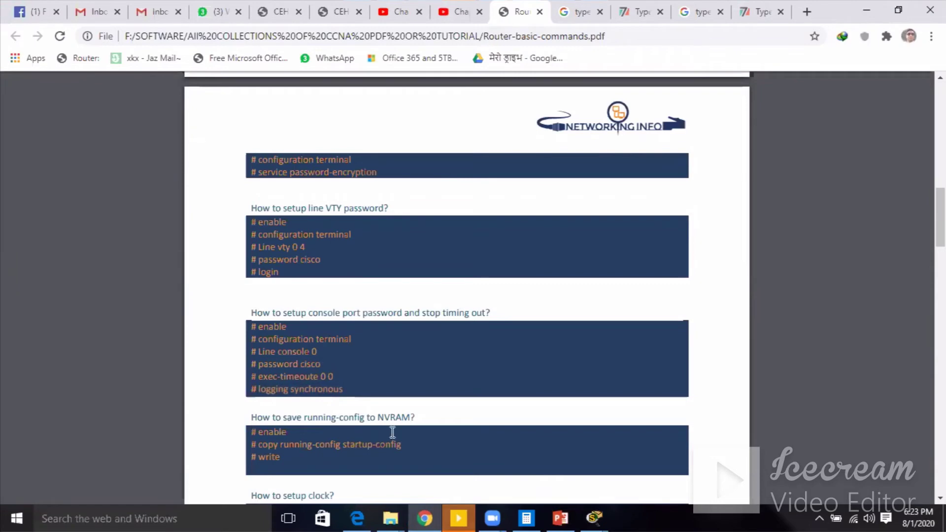
Set a console line password on Router0's line console 0
{"action": "mouse_move", "coordinate": [601, 513]}
{"action": "left_click", "coordinate": [638, 473]}
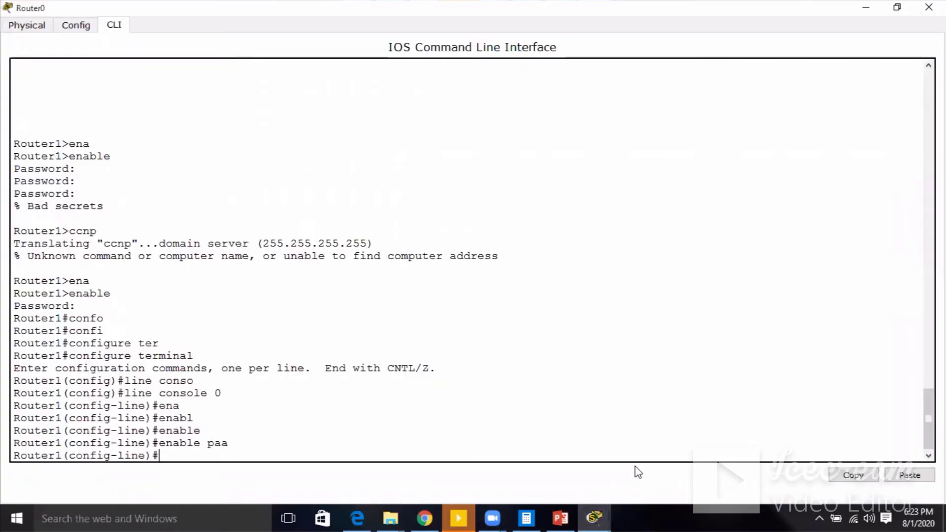
{"action": "type", "text": "pass"}
{"action": "key", "text": "Tab"}
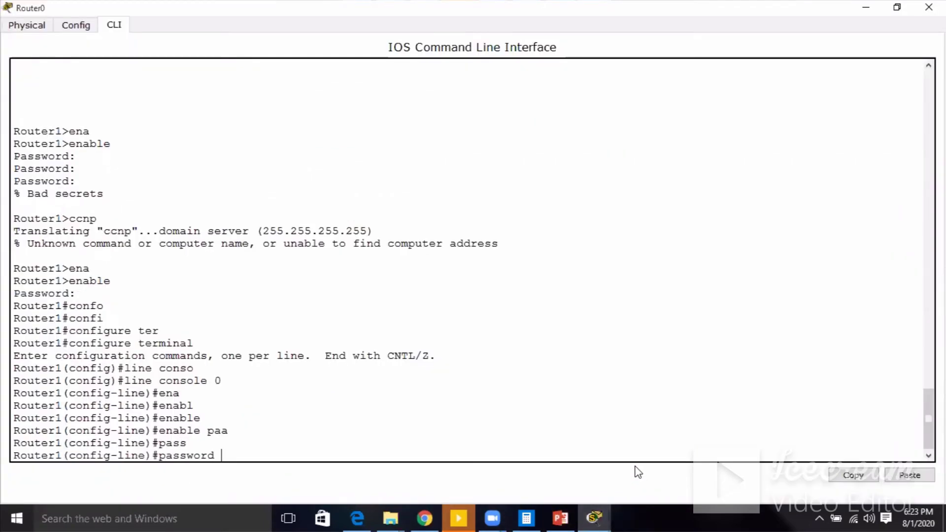
{"action": "type", "text": "cisco"}
{"action": "key", "text": "Return"}
Exit out of all configuration modes and end the console session
{"action": "type", "text": "exit"}
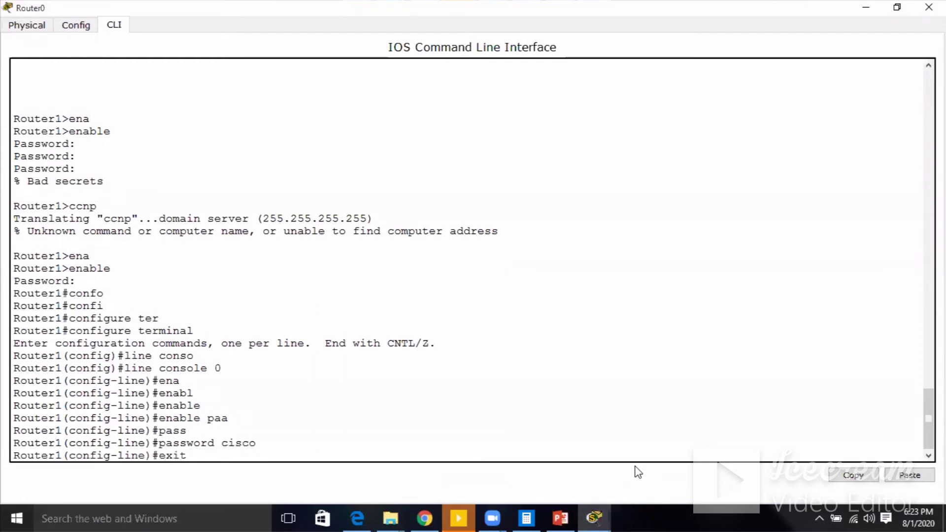
{"action": "key", "text": "Return"}
{"action": "type", "text": "exit"}
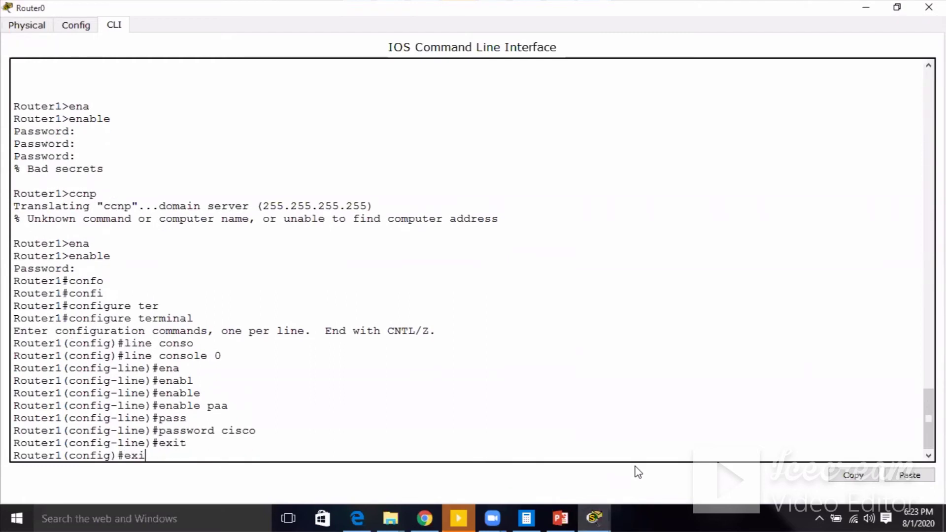
{"action": "key", "text": "Return"}
{"action": "key", "text": "Return"}
{"action": "type", "text": "exit"}
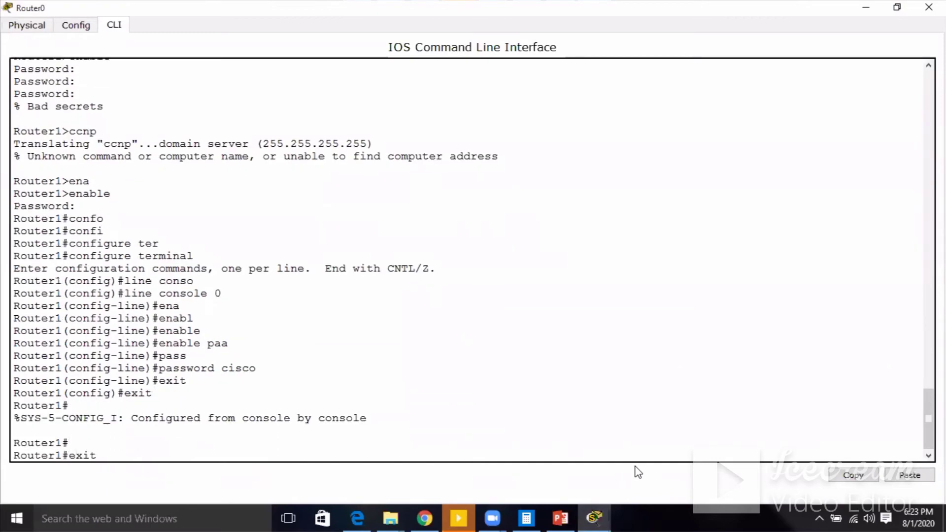
{"action": "key", "text": "Return"}
{"action": "key", "text": "Return"}
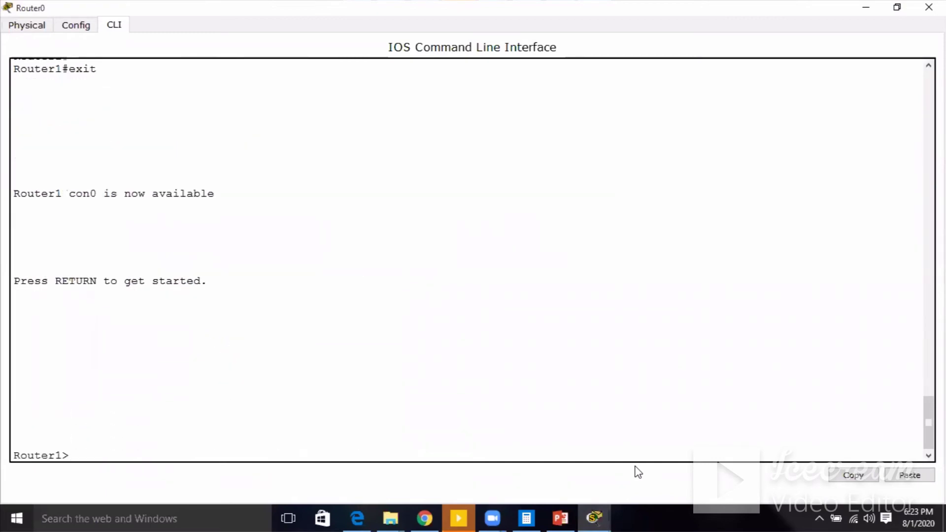
{"action": "type", "text": "exit"}
{"action": "key", "text": "Return"}
{"action": "key", "text": "Return"}
Re-enter privileged mode with the enable password and go into global configuration
{"action": "type", "text": "ena"}
{"action": "key", "text": "Tab"}
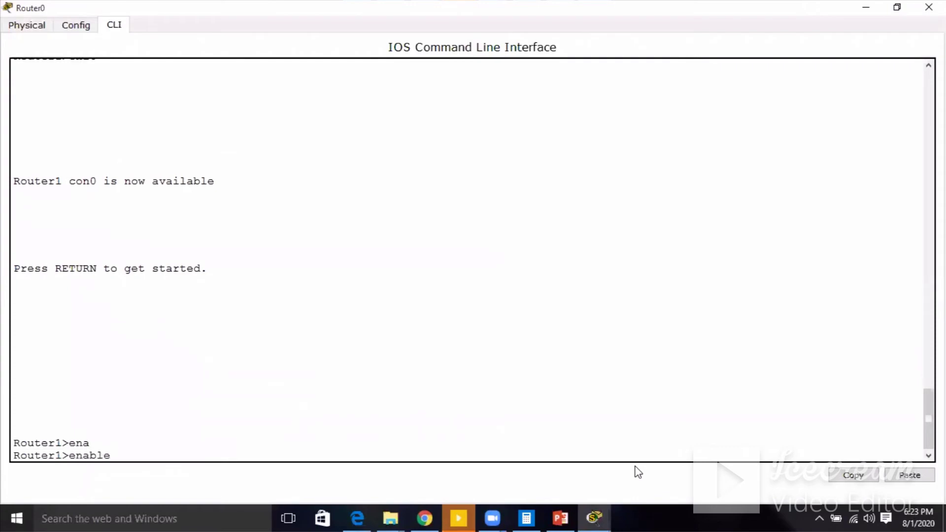
{"action": "key", "text": "Return"}
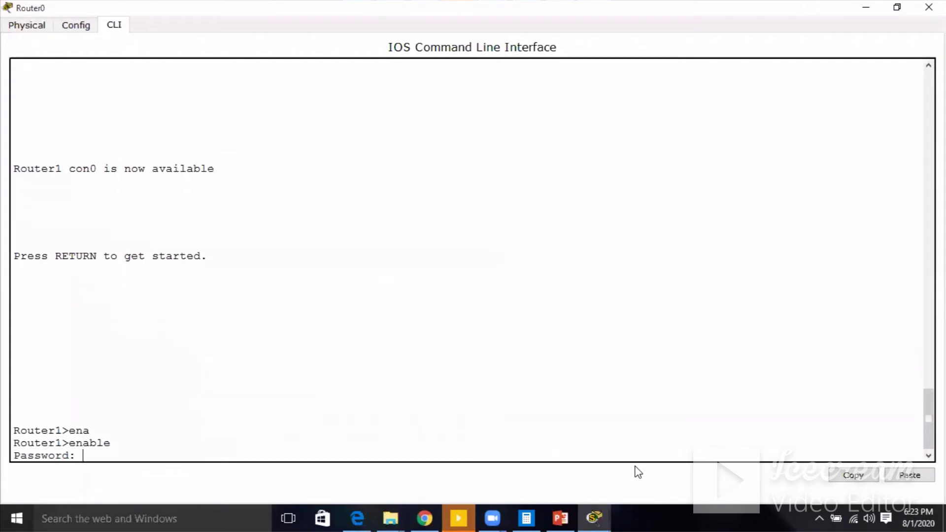
{"action": "key", "text": "Return"}
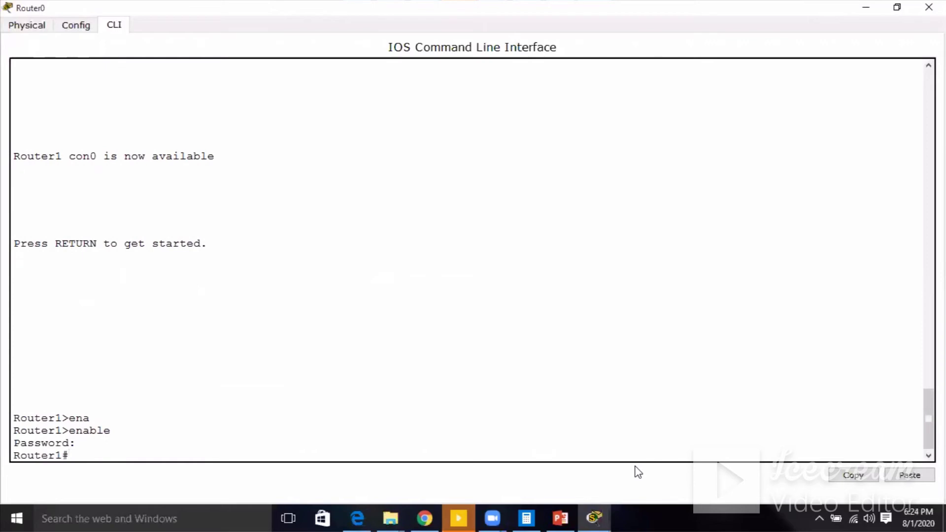
{"action": "type", "text": "cond"}
{"action": "key", "text": "BackSpace"}
{"action": "type", "text": "fi"}
{"action": "key", "text": "Tab"}
{"action": "type", "text": "ter"}
{"action": "key", "text": "Tab"}
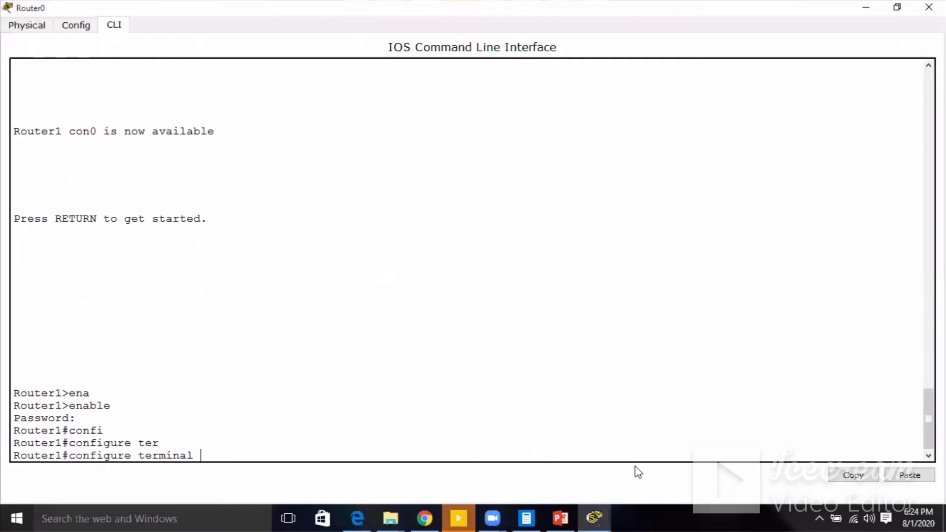
{"action": "key", "text": "Return"}
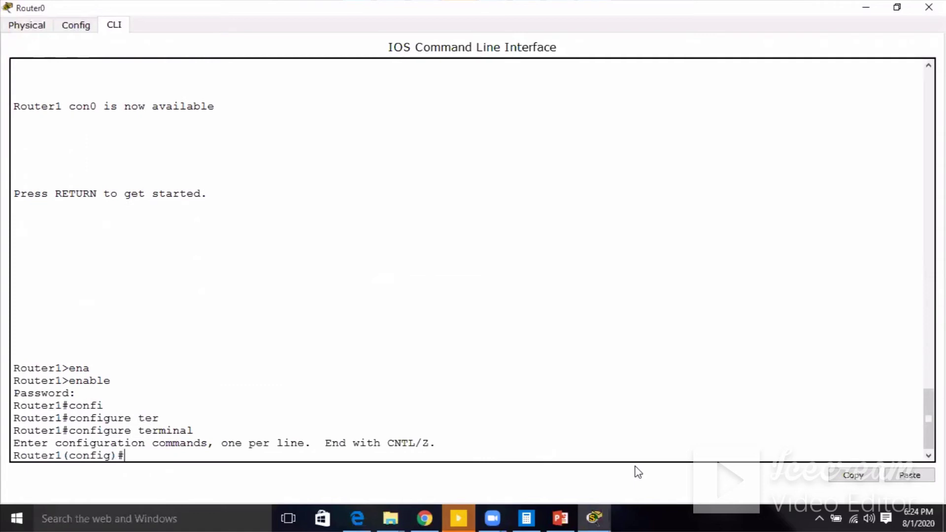
Enter console line 0 configuration with line console 0
{"action": "type", "text": "line"}
{"action": "key", "text": "Tab"}
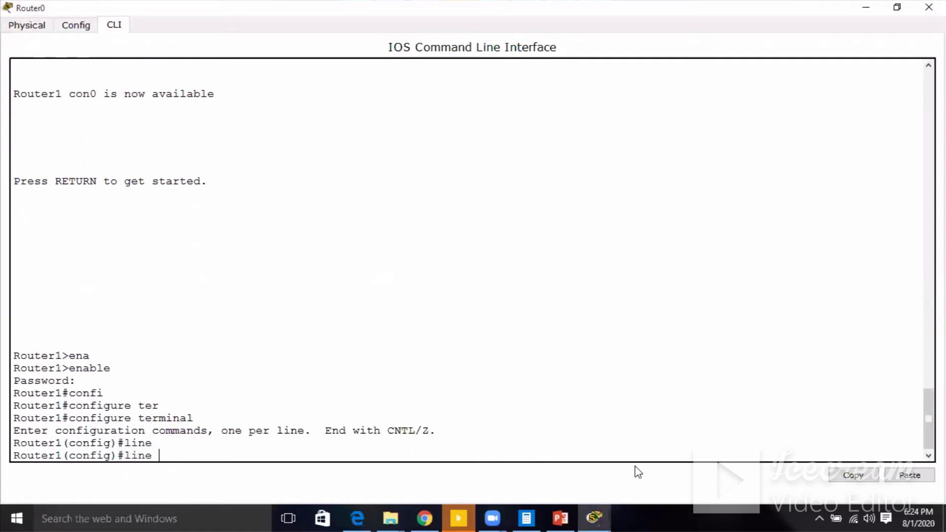
{"action": "type", "text": "conso"}
{"action": "key", "text": "Tab"}
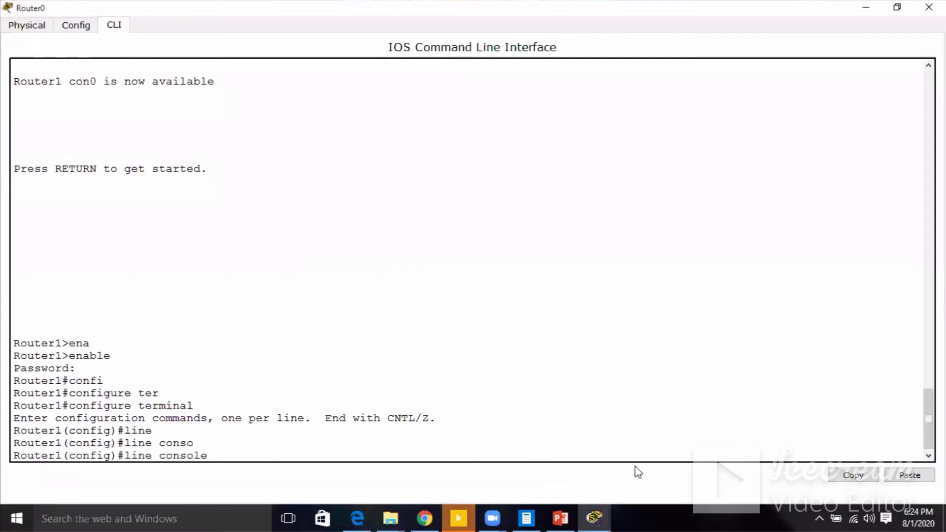
{"action": "type", "text": "0"}
{"action": "key", "text": "Return"}
Give console line 0 a password and require login on it
{"action": "type", "text": "pass"}
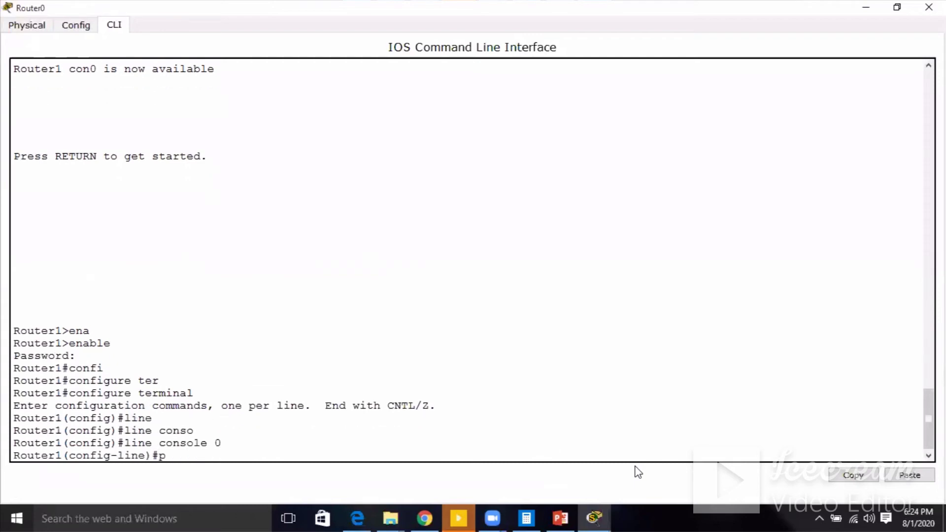
{"action": "key", "text": "Tab"}
{"action": "type", "text": "cisc"}
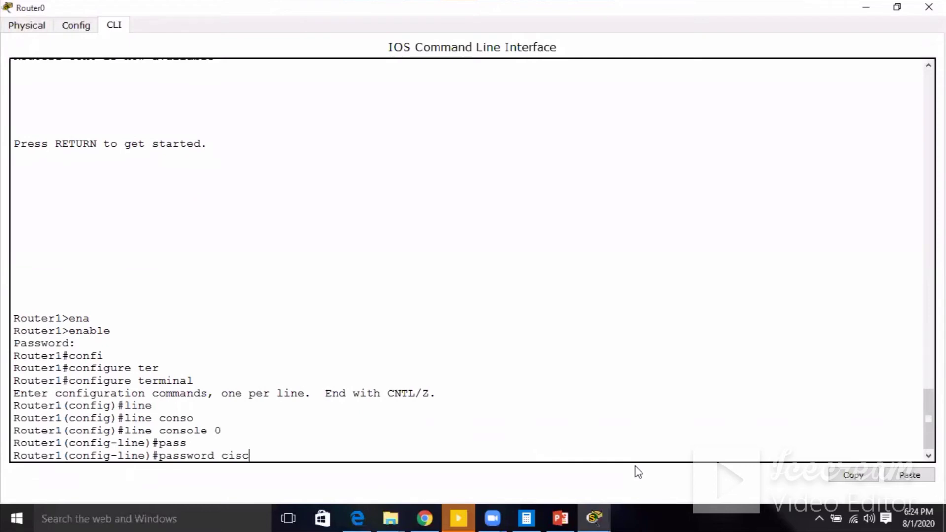
{"action": "key", "text": "BackSpace"}
{"action": "key", "text": "BackSpace"}
{"action": "type", "text": "sco"}
{"action": "key", "text": "Return"}
{"action": "type", "text": "login"}
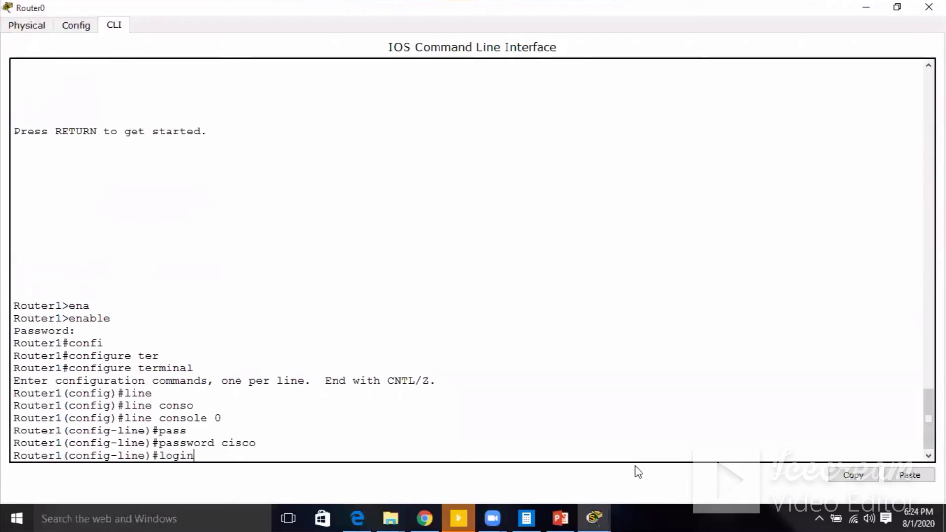
{"action": "key", "text": "Return"}
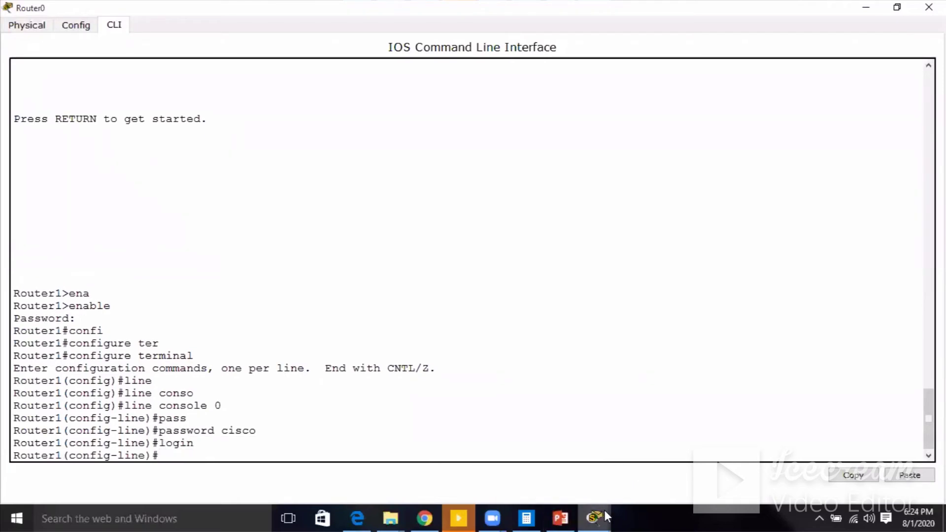
{"action": "left_click", "coordinate": [475, 423]}
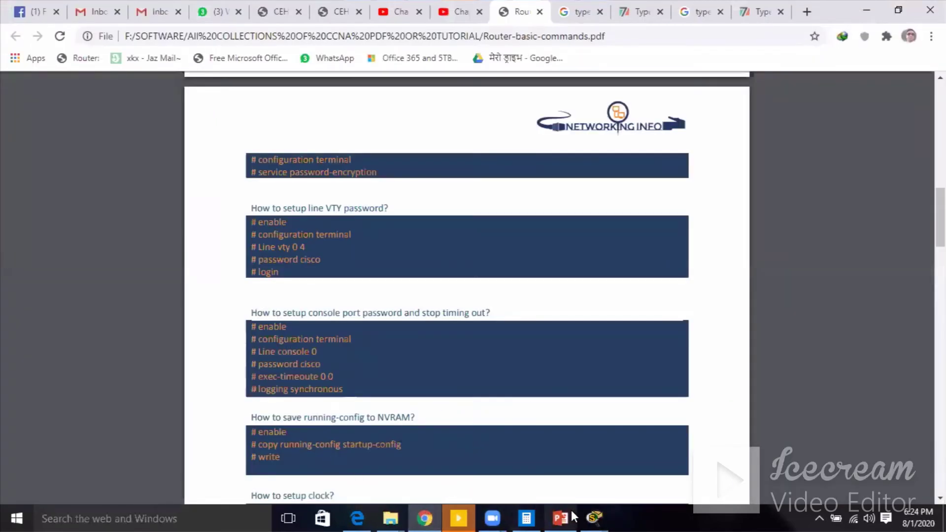
Exit to privileged mode, save the configuration with write, and log out to User Access Verification
{"action": "mouse_move", "coordinate": [594, 518]}
{"action": "left_click", "coordinate": [640, 454]}
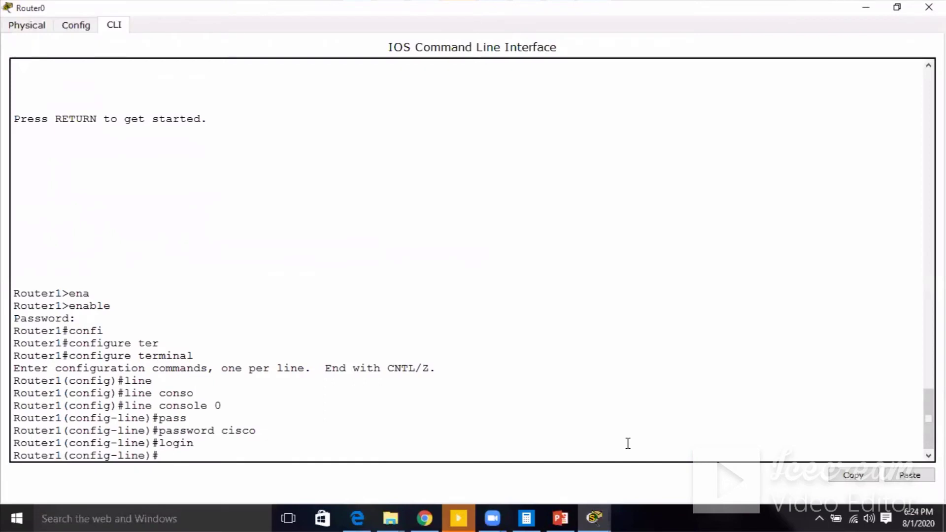
{"action": "type", "text": "exit"}
{"action": "key", "text": "Return"}
{"action": "type", "text": "exit"}
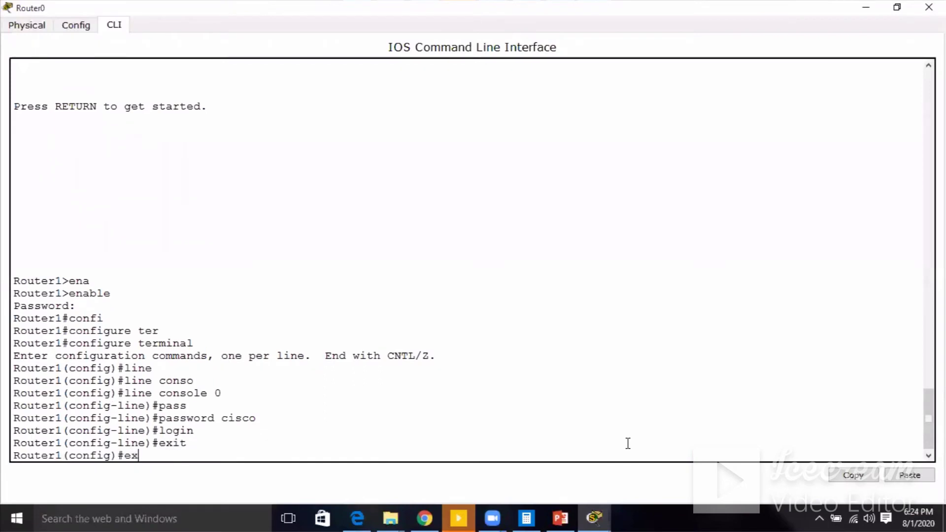
{"action": "key", "text": "Return"}
{"action": "key", "text": "Return"}
{"action": "type", "text": "write"}
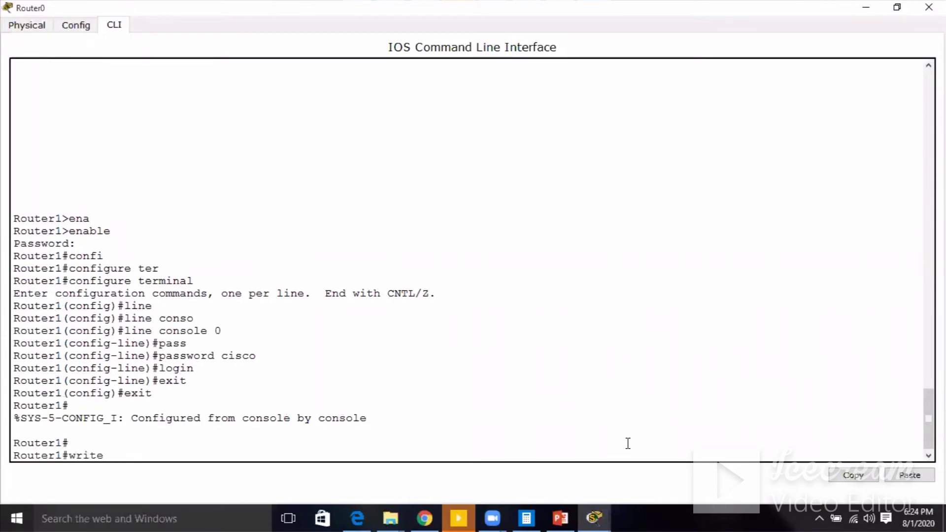
{"action": "key", "text": "Return"}
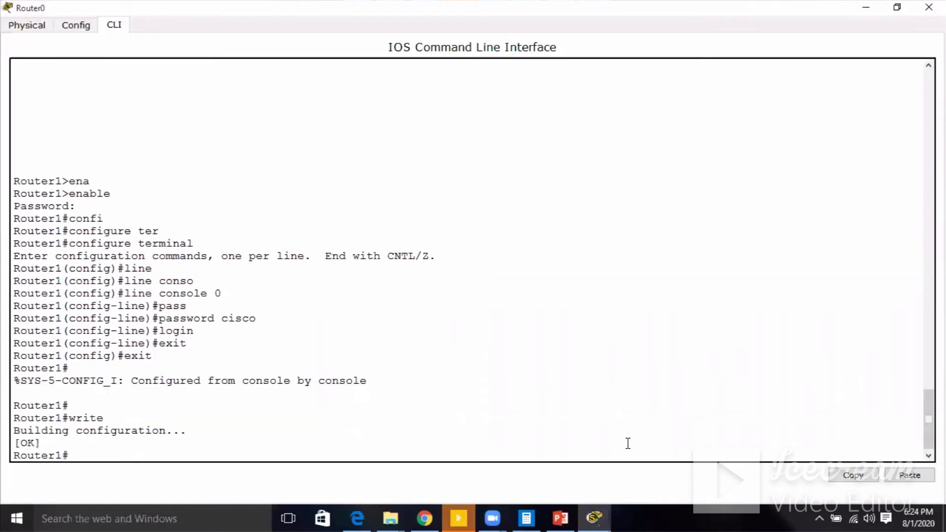
{"action": "type", "text": "exit"}
{"action": "key", "text": "Return"}
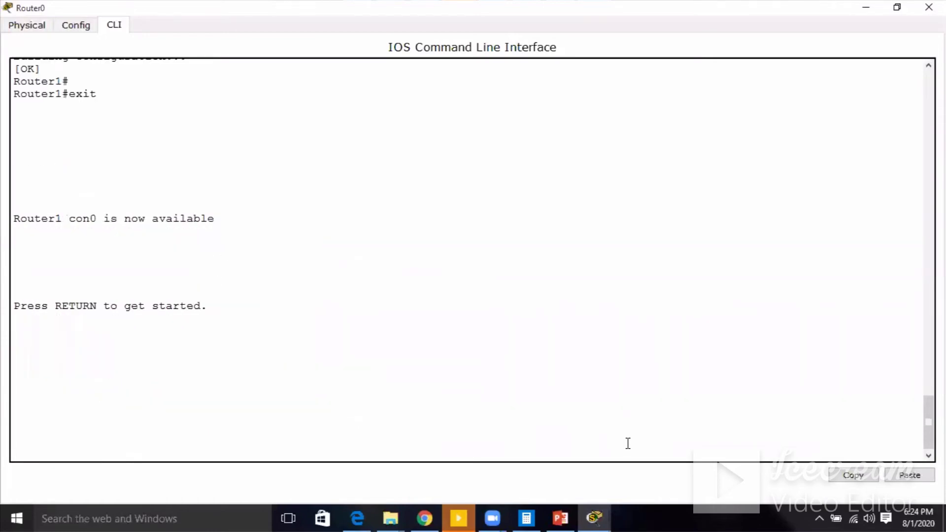
{"action": "key", "text": "Return"}
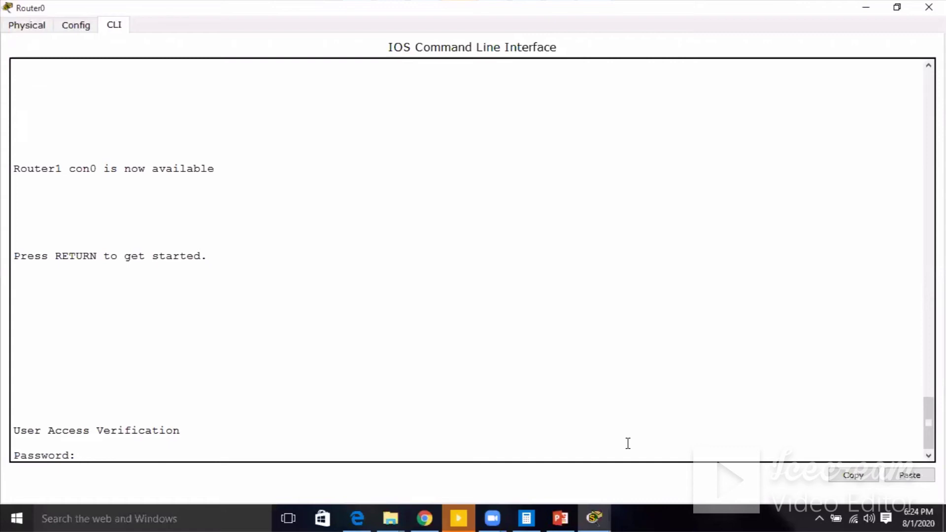
Get past the console and enable passwords and enter configure terminal mode
{"action": "key", "text": "Return"}
{"action": "type", "text": "ena"}
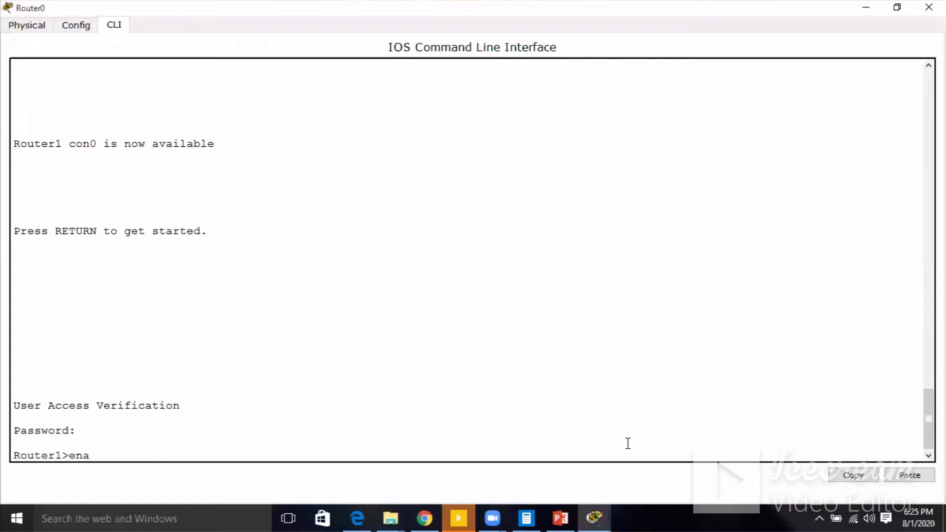
{"action": "key", "text": "Tab"}
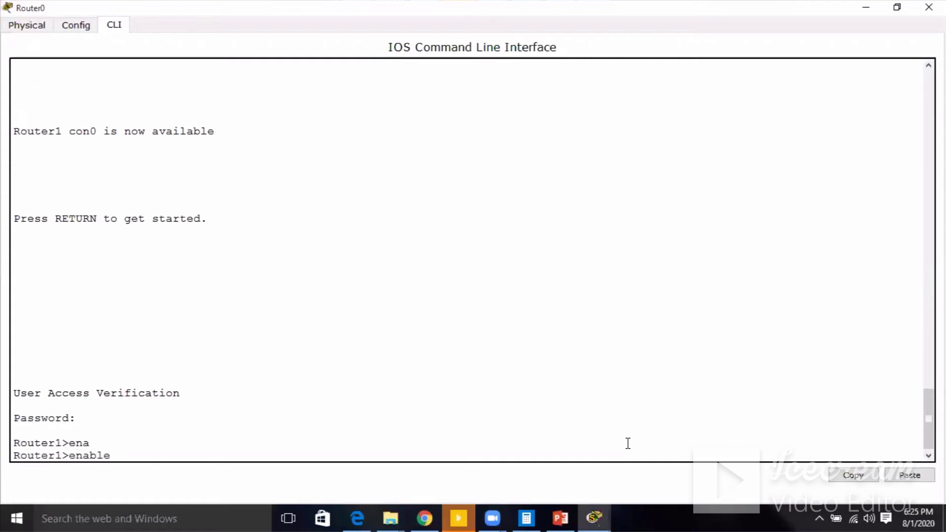
{"action": "key", "text": "Return"}
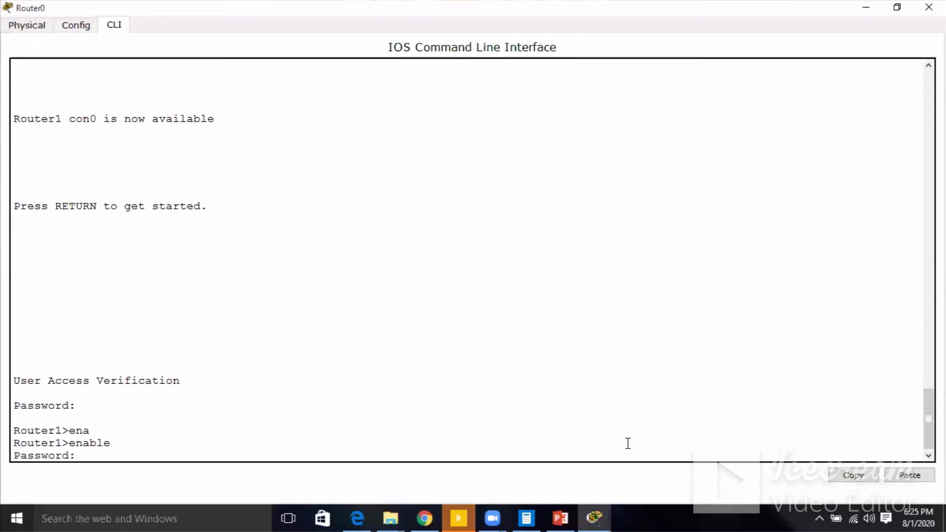
{"action": "key", "text": "Return"}
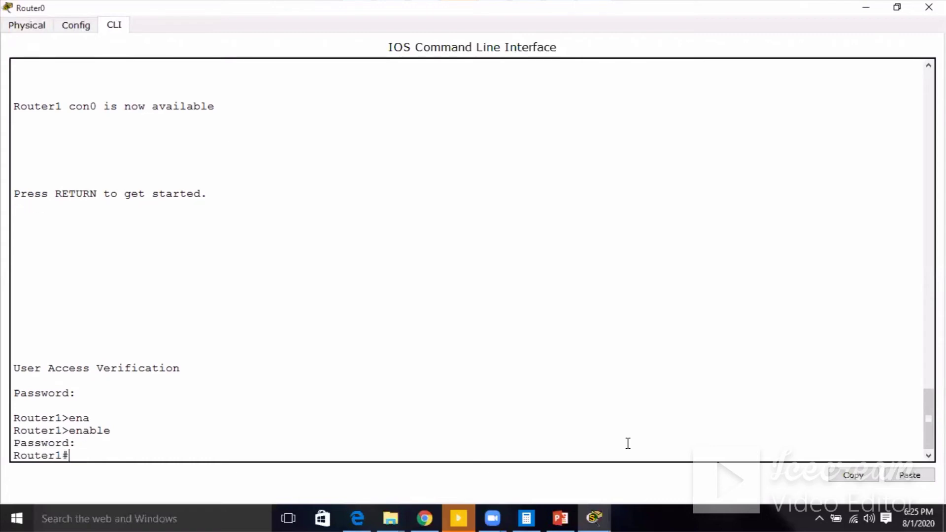
{"action": "type", "text": "confi"}
{"action": "key", "text": "Tab"}
{"action": "type", "text": "ter"}
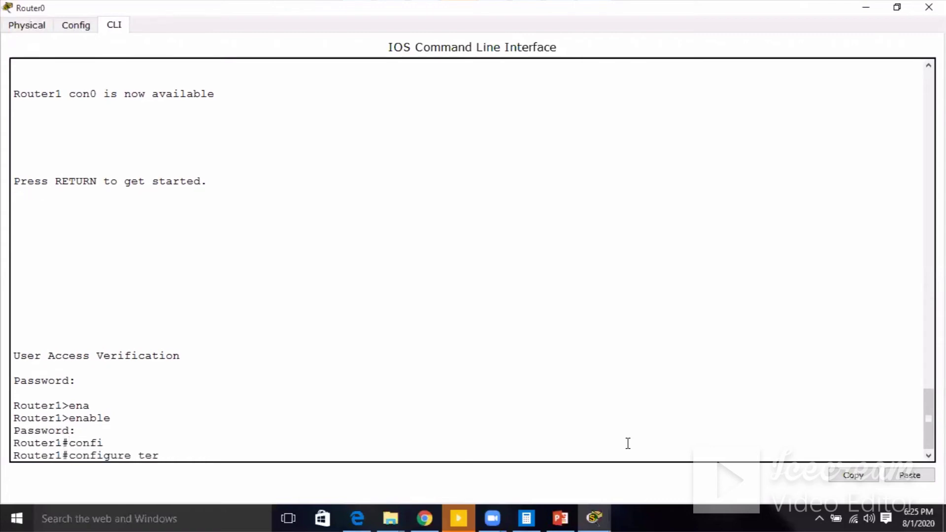
{"action": "key", "text": "Tab"}
{"action": "key", "text": "Return"}
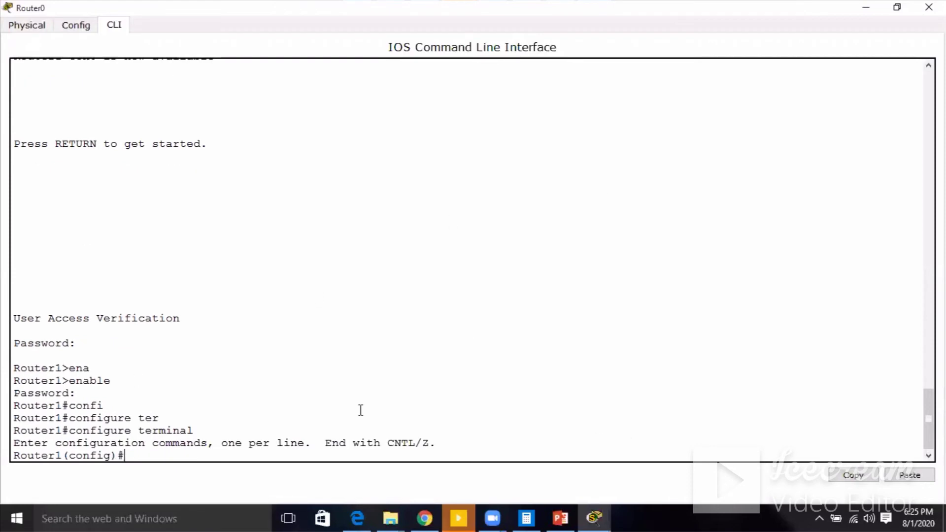
Copy the clock set command line from the PDF's 'How to setup clock?' section
{"action": "left_click", "coordinate": [425, 518]}
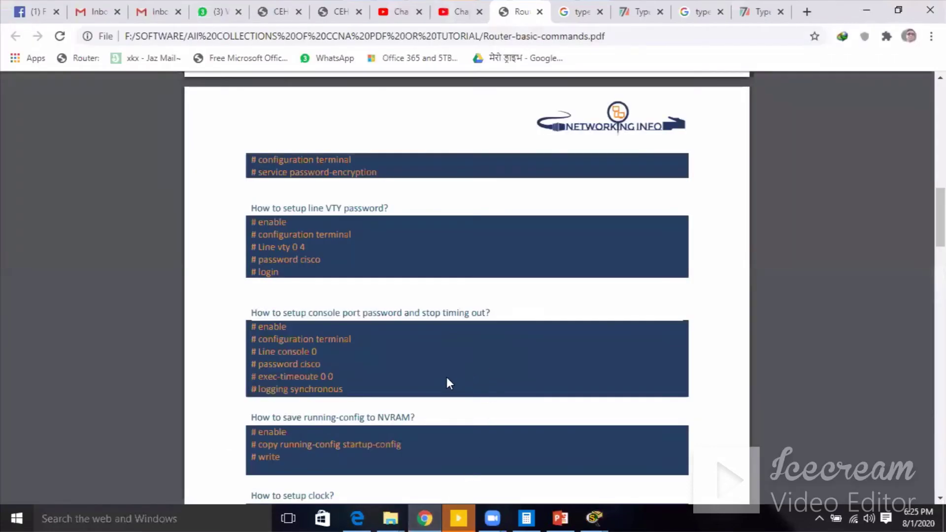
{"action": "scroll", "coordinate": [384, 383], "scroll_direction": "down", "scroll_amount": 3}
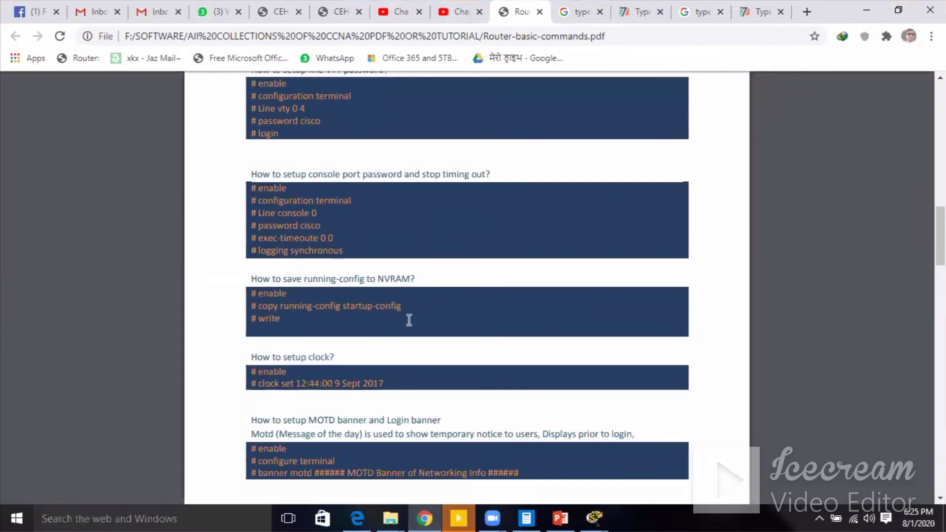
{"action": "left_click_drag", "start_coordinate": [408, 306], "coordinate": [261, 328]}
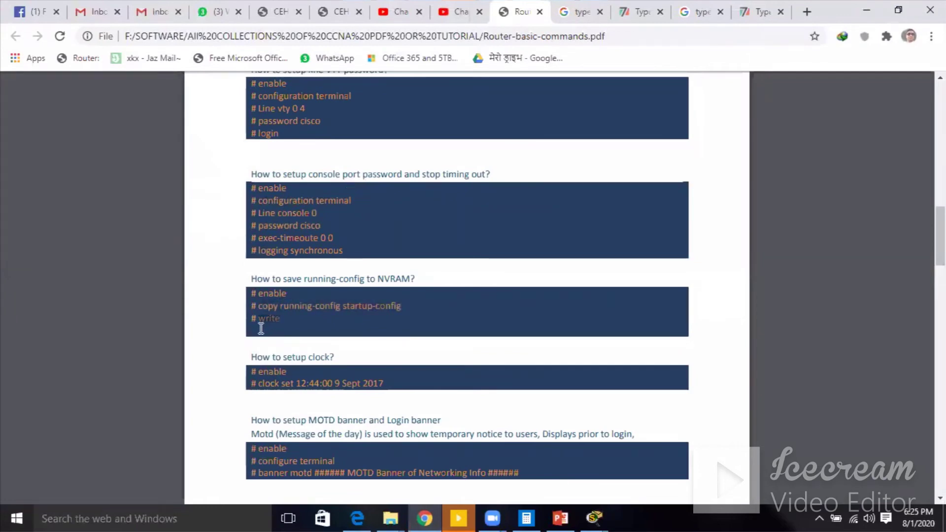
{"action": "left_click", "coordinate": [336, 418]}
{"action": "scroll", "coordinate": [331, 417], "scroll_direction": "down", "scroll_amount": 2}
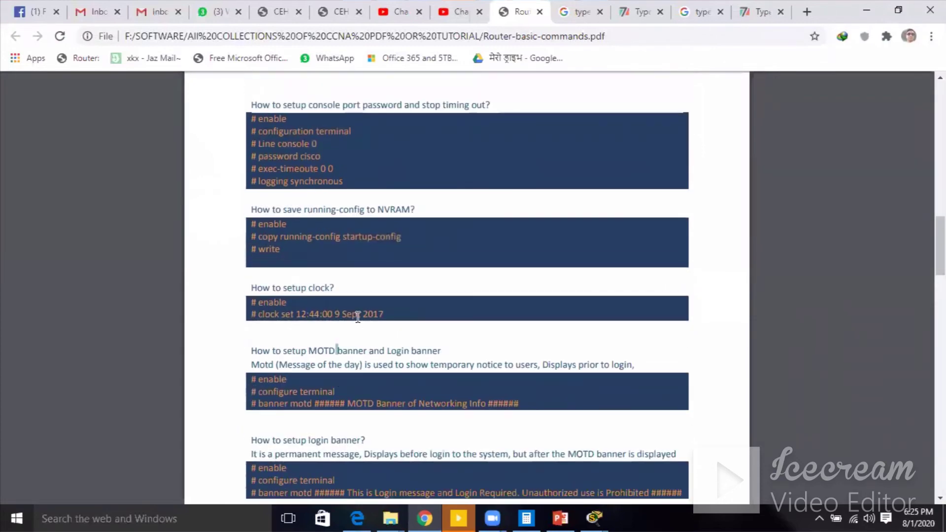
{"action": "left_click_drag", "start_coordinate": [384, 314], "coordinate": [265, 314]}
{"action": "right_click", "coordinate": [262, 315]}
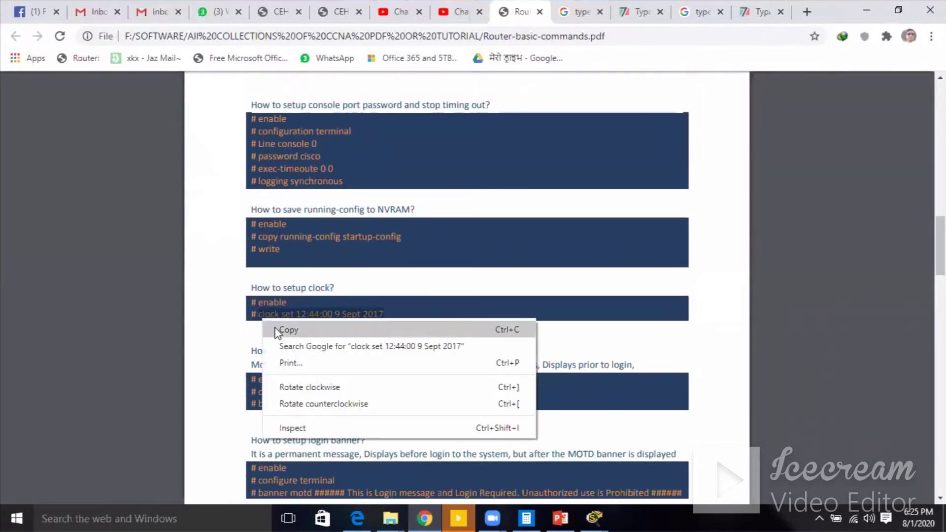
{"action": "left_click", "coordinate": [277, 330]}
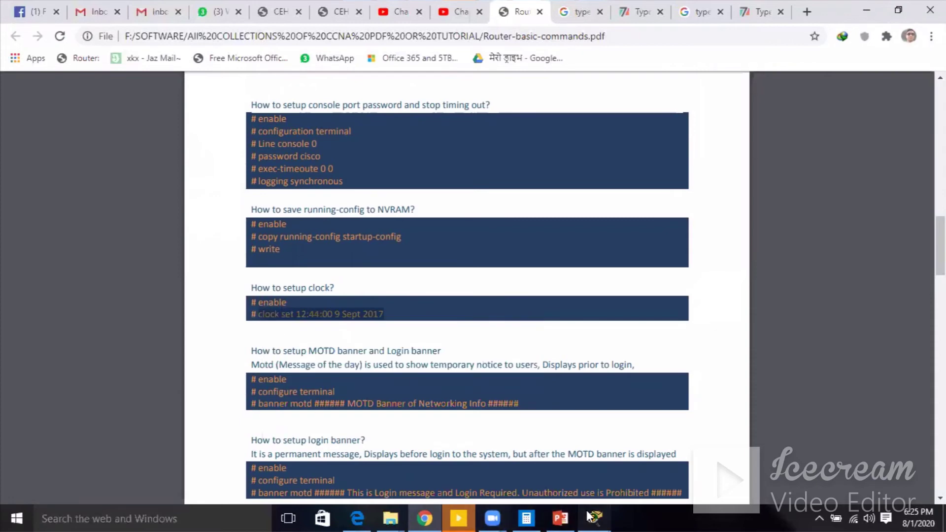
Leave configuration mode and paste the copied clock set command into Router0's CLI
{"action": "mouse_move", "coordinate": [594, 517]}
{"action": "left_click", "coordinate": [653, 483]}
{"action": "type", "text": "exit"}
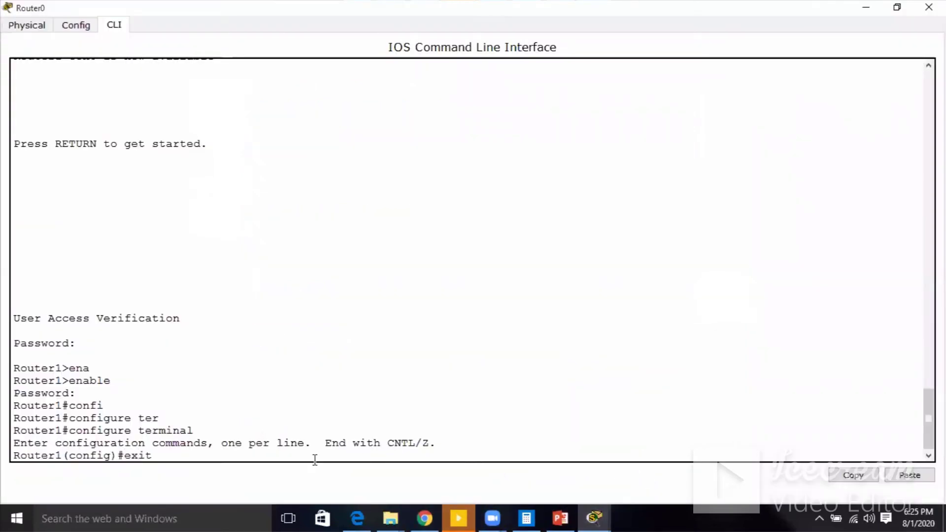
{"action": "key", "text": "Return"}
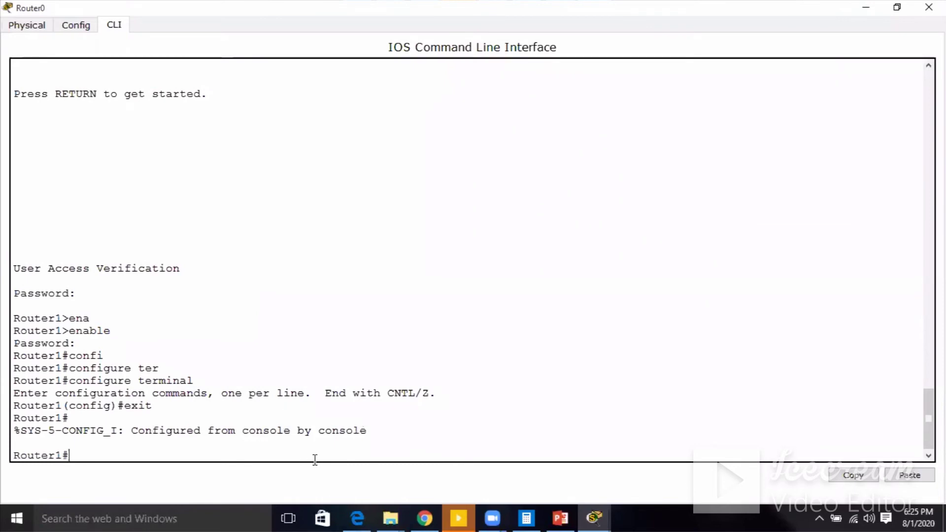
{"action": "right_click", "coordinate": [103, 466]}
{"action": "left_click", "coordinate": [131, 487]}
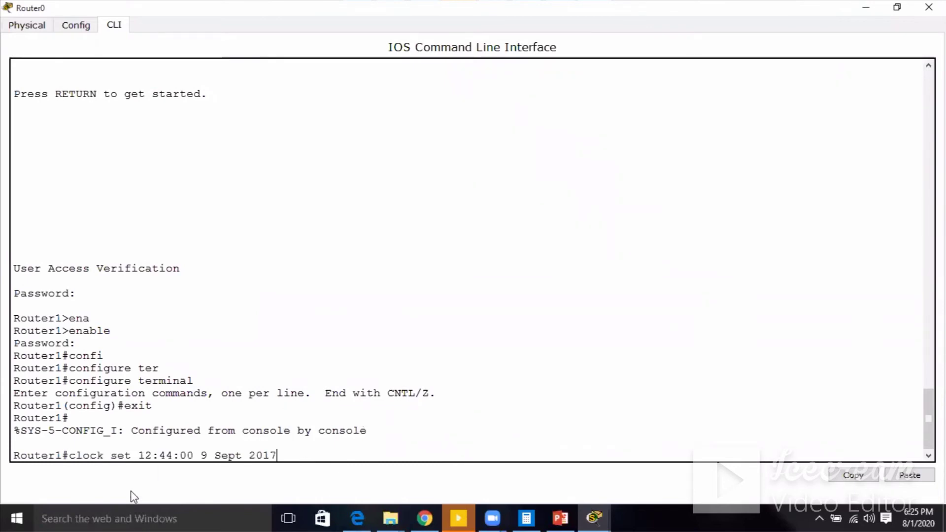
Edit the pasted command to clock set 18:26:00 01 August 2020 and run it
{"action": "key", "text": "BackSpace"}
{"action": "key", "text": "BackSpace"}
{"action": "type", "text": "20"}
{"action": "key", "text": "Left"}
{"action": "key", "text": "Right"}
{"action": "key", "text": "Right"}
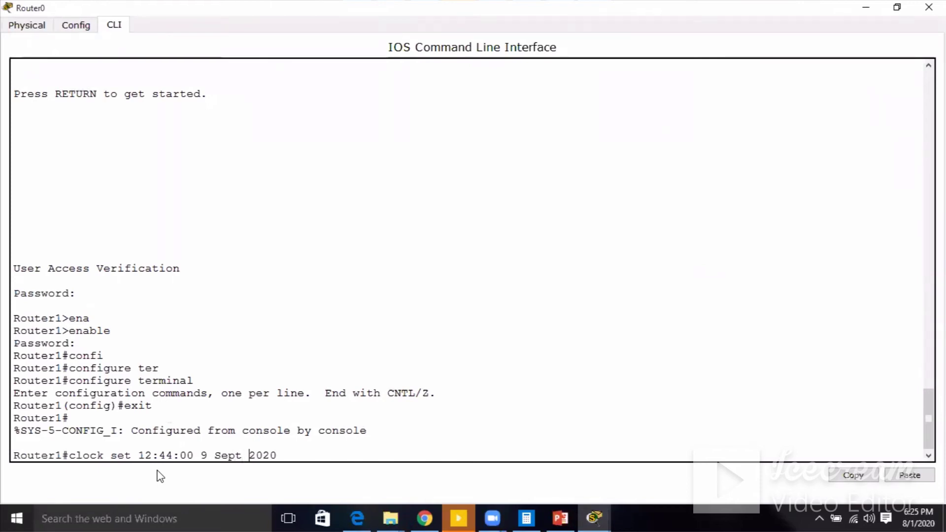
{"action": "key", "text": "BackSpace"}
{"action": "key", "text": "BackSpace"}
{"action": "key", "text": "BackSpace"}
{"action": "key", "text": "BackSpace"}
{"action": "type", "text": "August"}
{"action": "key", "text": "Left"}
{"action": "key", "text": "Left"}
{"action": "key", "text": "Left"}
{"action": "key", "text": "Left"}
{"action": "key", "text": "Left"}
{"action": "key", "text": "Left"}
{"action": "key", "text": "Left"}
{"action": "key", "text": "Left"}
{"action": "key", "text": "BackSpace"}
{"action": "type", "text": "01"}
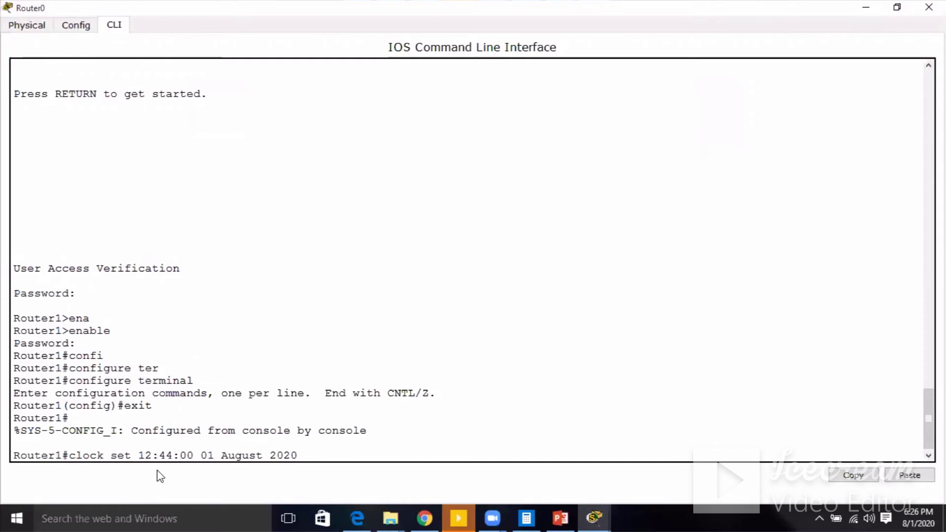
{"action": "key", "text": "BackSpace"}
{"action": "key", "text": "BackSpace"}
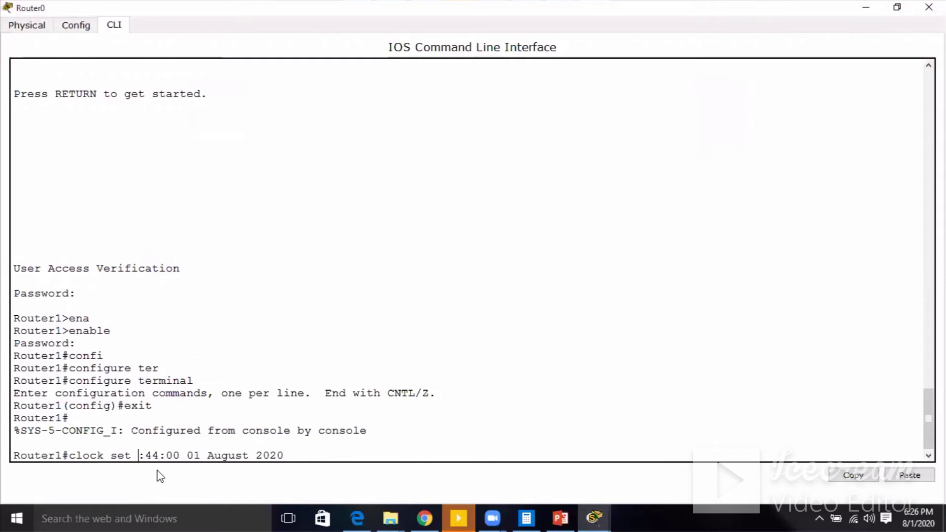
{"action": "type", "text": "18"}
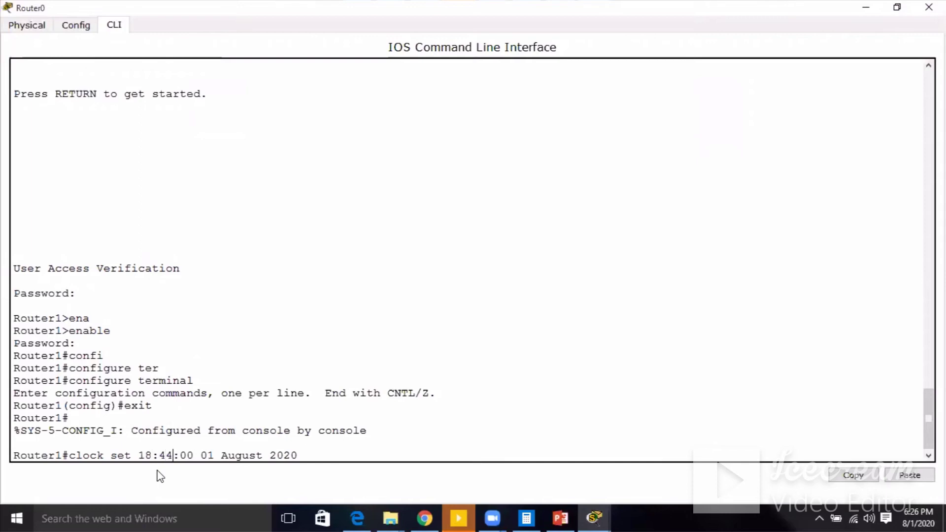
{"action": "key", "text": "BackSpace"}
{"action": "key", "text": "BackSpace"}
{"action": "type", "text": "6"}
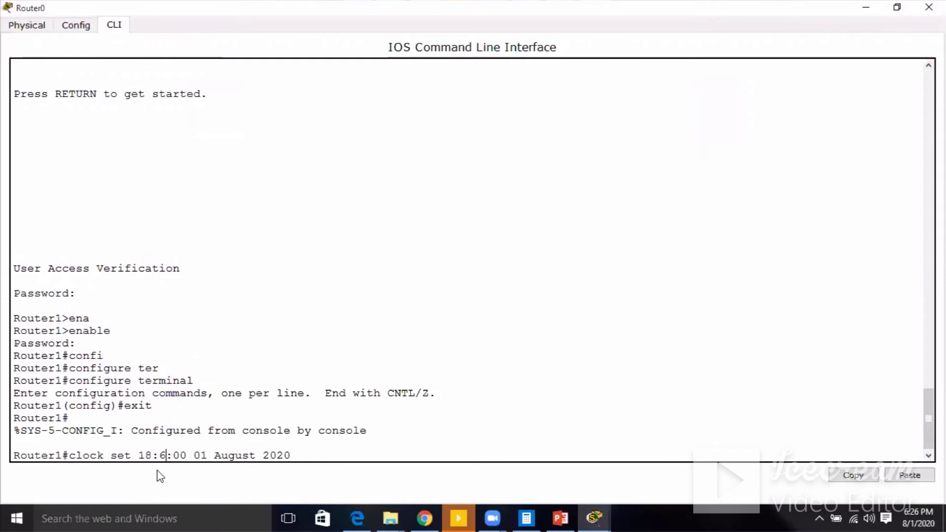
{"action": "key", "text": "BackSpace"}
{"action": "type", "text": "26"}
{"action": "key", "text": "Return"}
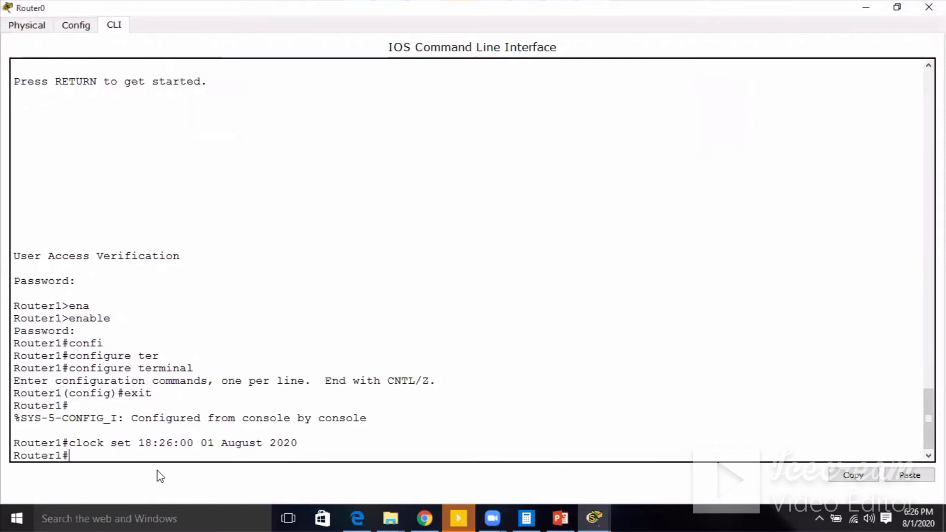
Run show clock to confirm 18:26 UTC Sat Aug 1 2020
{"action": "type", "text": "sho"}
{"action": "key", "text": "Tab"}
{"action": "type", "text": "c"}
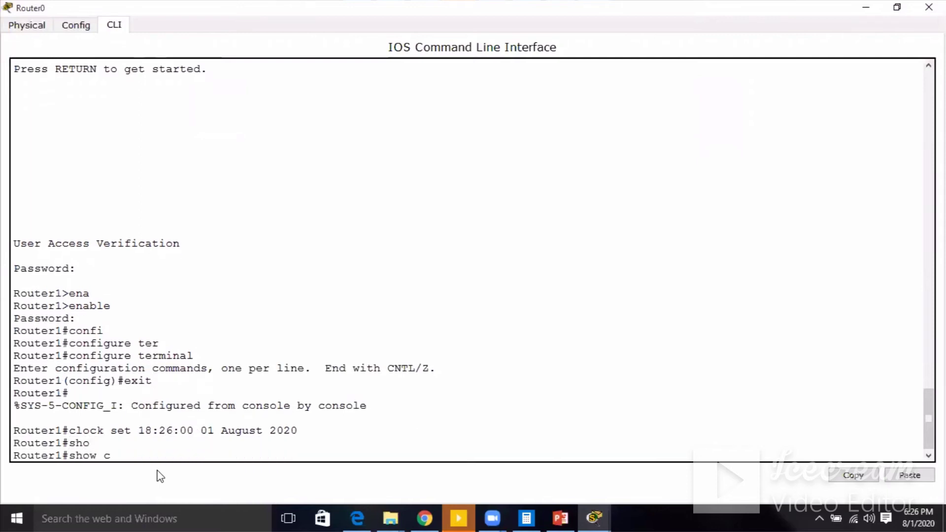
{"action": "type", "text": "loc"}
{"action": "key", "text": "Tab"}
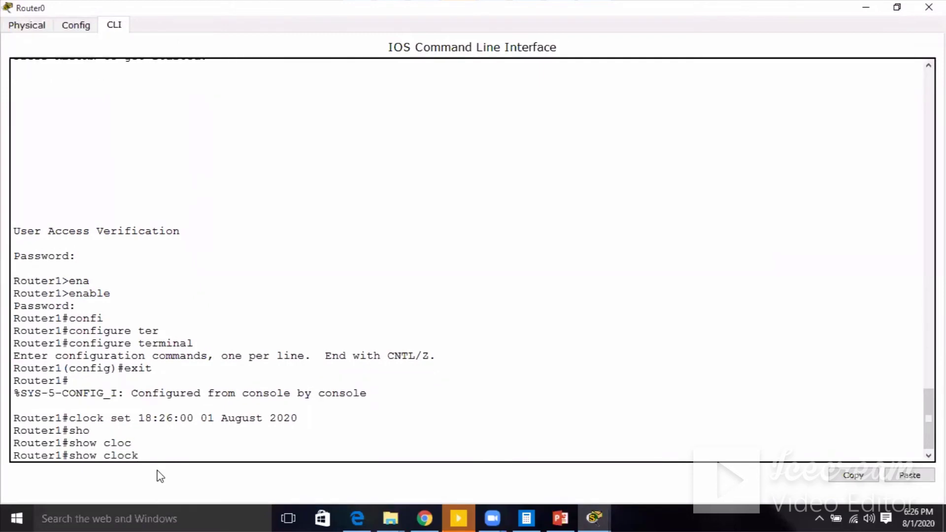
{"action": "key", "text": "Return"}
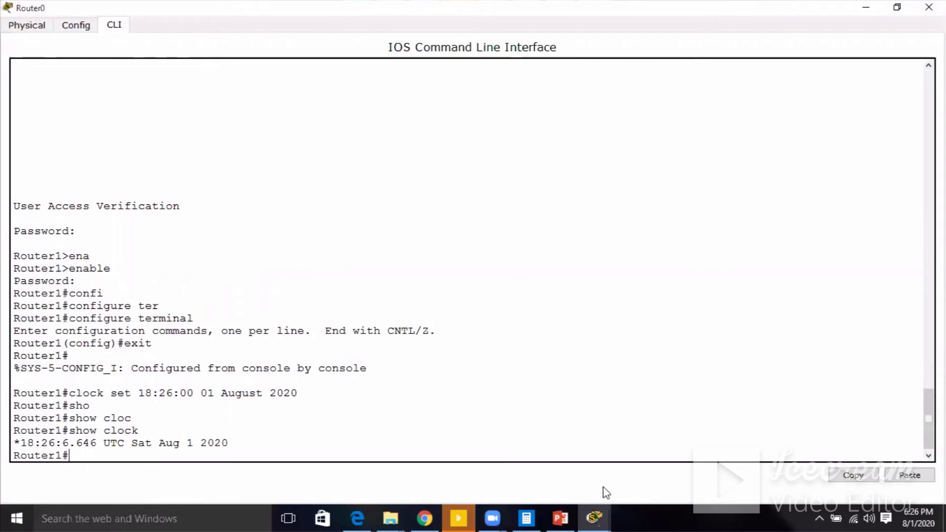
Scroll the router commands PDF to the interface description, bandwidth and duplex section
{"action": "left_click", "coordinate": [424, 519]}
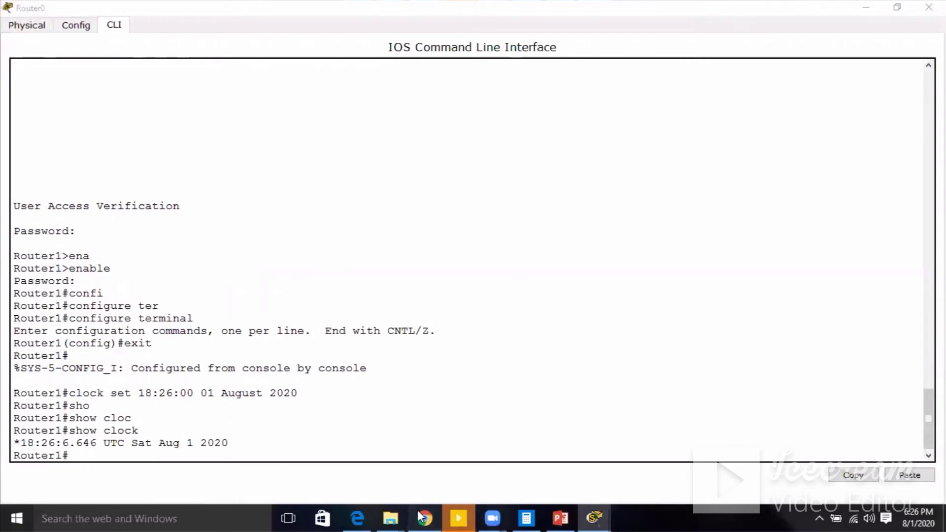
{"action": "scroll", "coordinate": [338, 395], "scroll_direction": "down", "scroll_amount": 4}
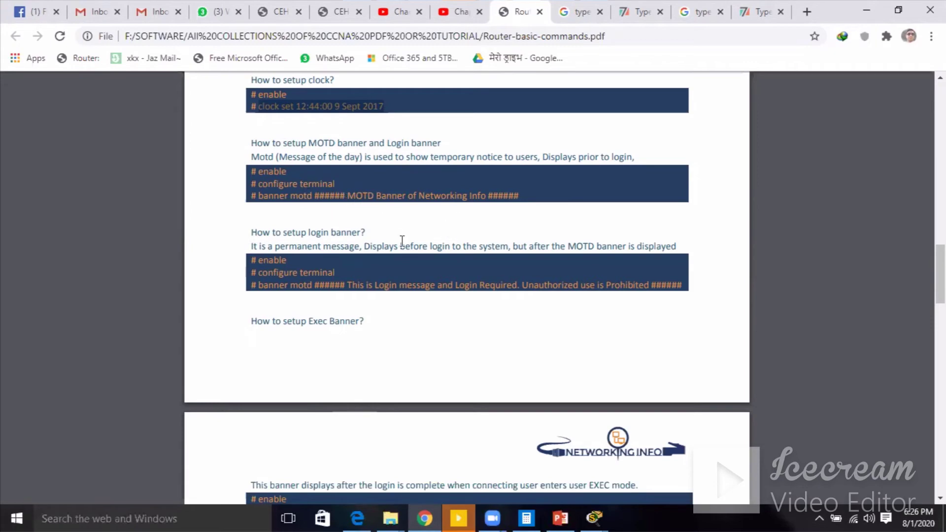
{"action": "scroll", "coordinate": [383, 329], "scroll_direction": "down", "scroll_amount": 3}
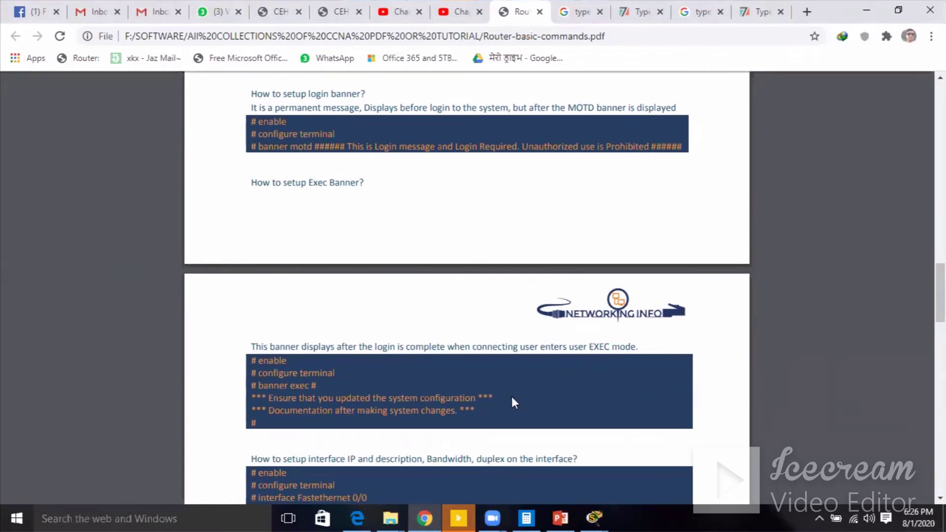
{"action": "scroll", "coordinate": [511, 400], "scroll_direction": "down", "scroll_amount": 3}
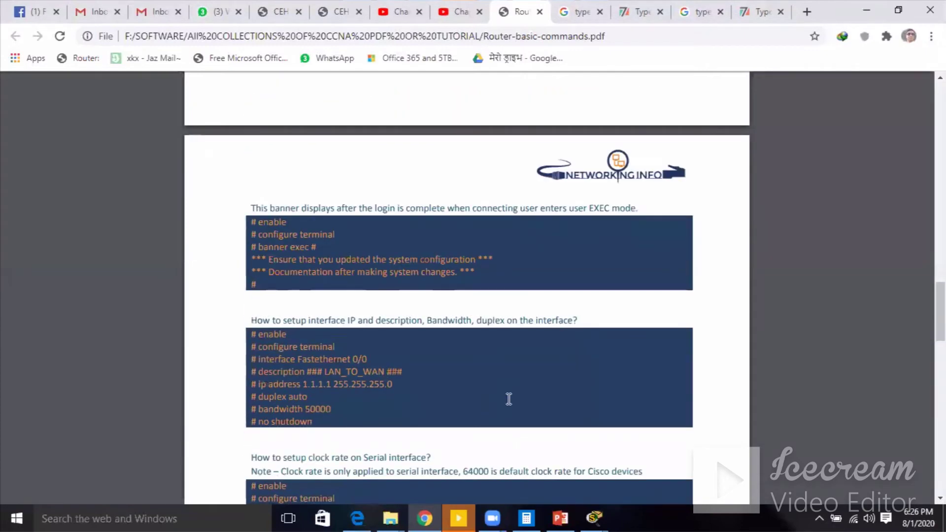
{"action": "scroll", "coordinate": [509, 399], "scroll_direction": "down", "scroll_amount": 3}
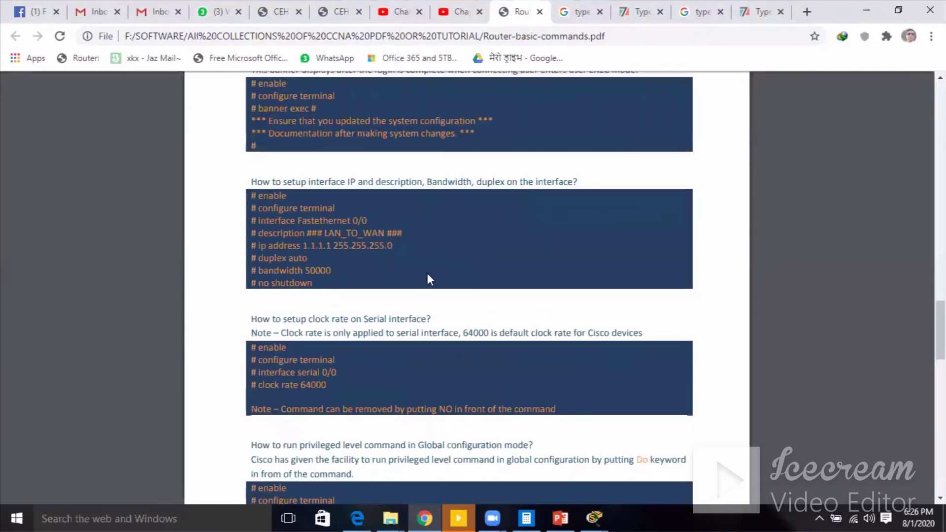
{"action": "scroll", "coordinate": [361, 433], "scroll_direction": "down", "scroll_amount": 2}
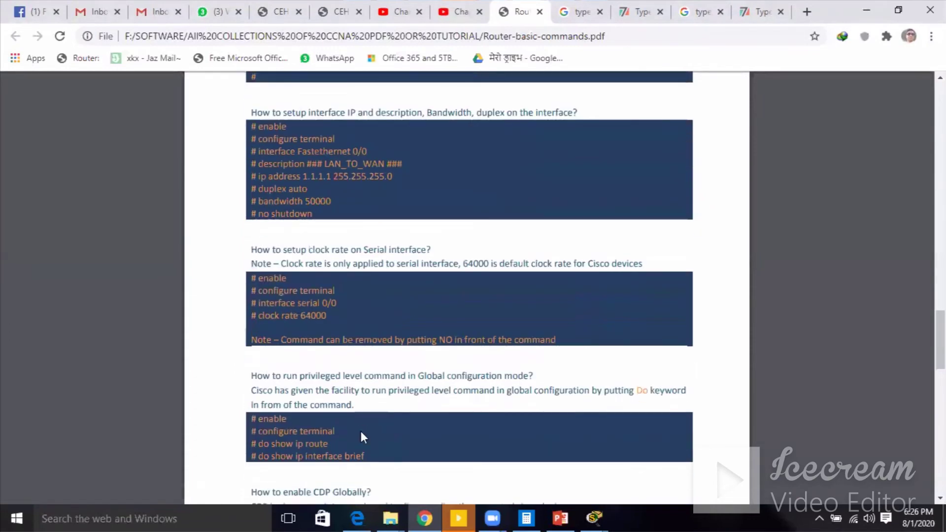
{"action": "scroll", "coordinate": [361, 433], "scroll_direction": "down", "scroll_amount": 10}
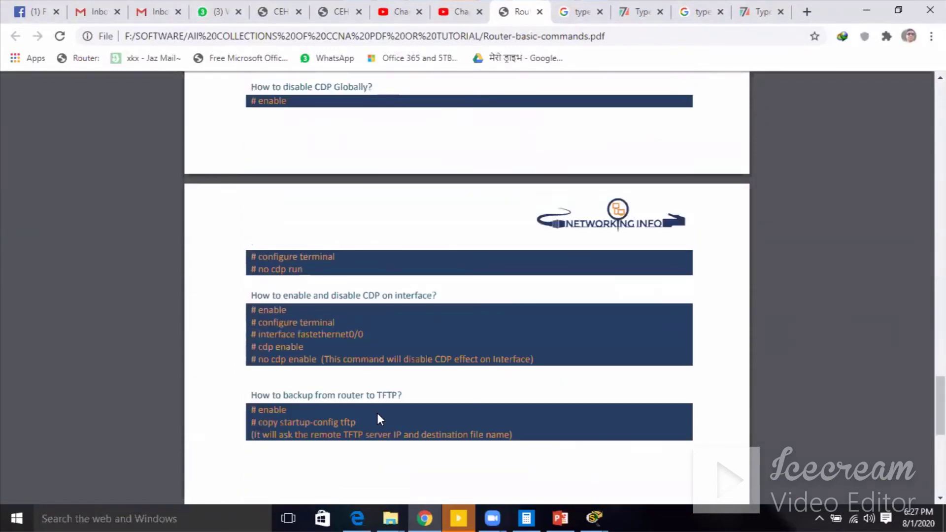
{"action": "scroll", "coordinate": [378, 415], "scroll_direction": "up", "scroll_amount": 6}
{"action": "scroll", "coordinate": [377, 415], "scroll_direction": "up", "scroll_amount": 2}
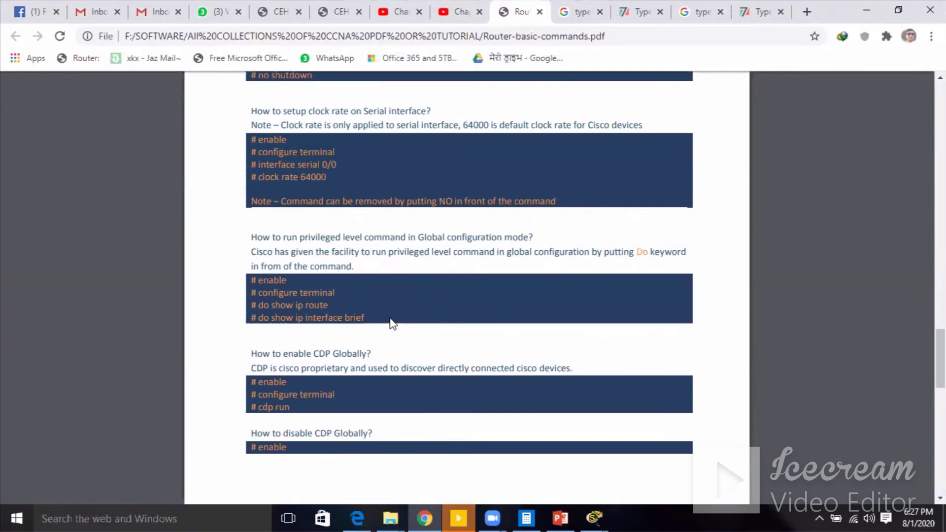
{"action": "scroll", "coordinate": [392, 365], "scroll_direction": "up", "scroll_amount": 3}
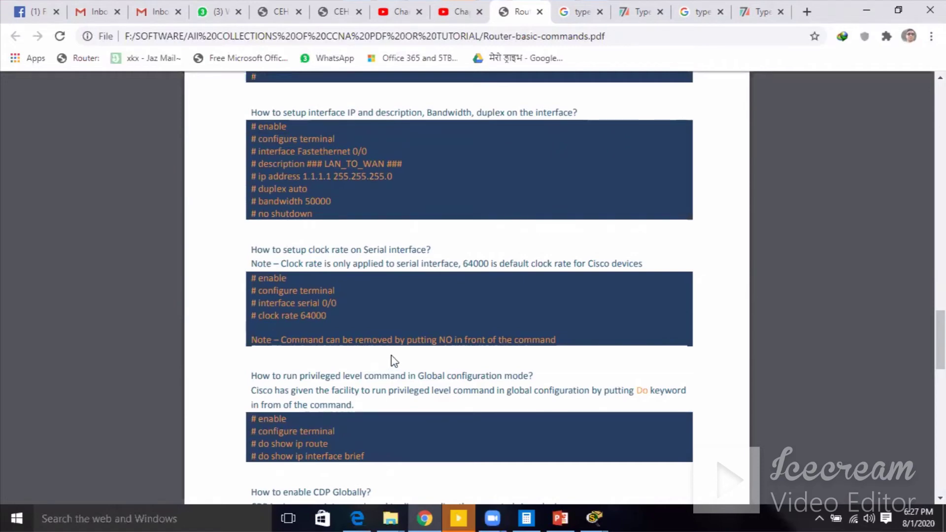
{"action": "scroll", "coordinate": [393, 361], "scroll_direction": "up", "scroll_amount": 3}
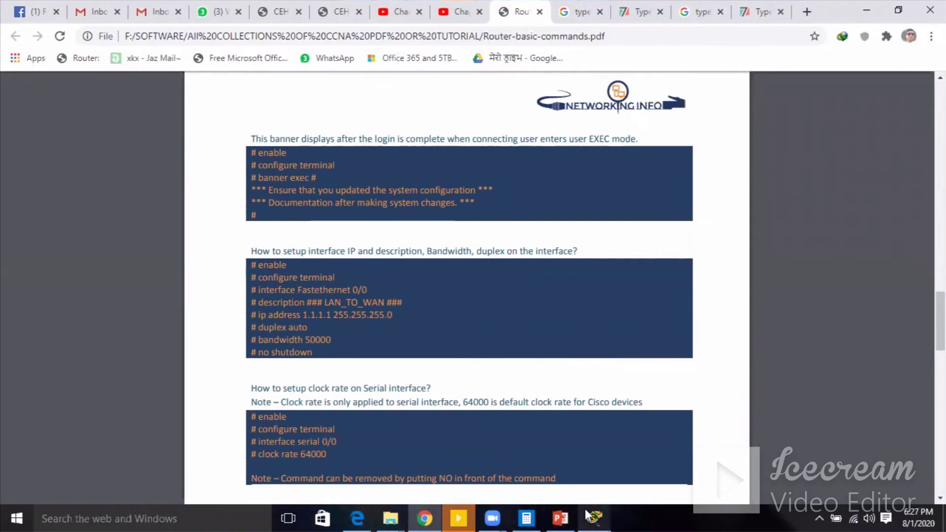
Enter global configuration mode on Router0 with 'configure terminal'
{"action": "mouse_move", "coordinate": [595, 518]}
{"action": "left_click", "coordinate": [644, 464]}
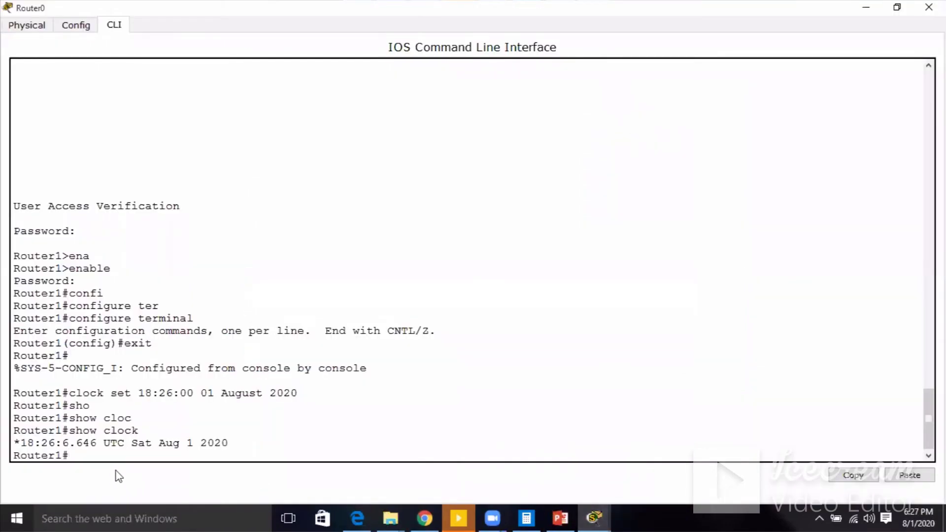
{"action": "type", "text": "confi"}
{"action": "key", "text": "Tab"}
{"action": "type", "text": "ter"}
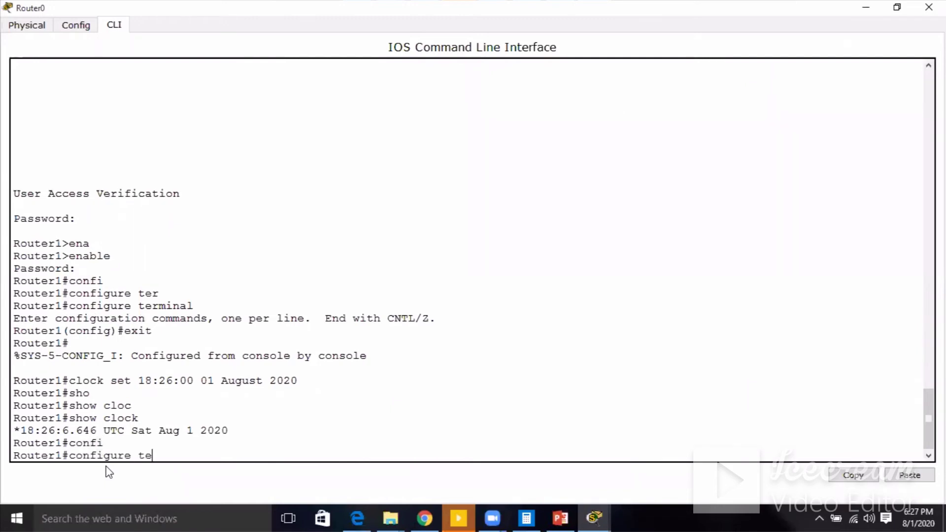
{"action": "key", "text": "Tab"}
{"action": "key", "text": "Return"}
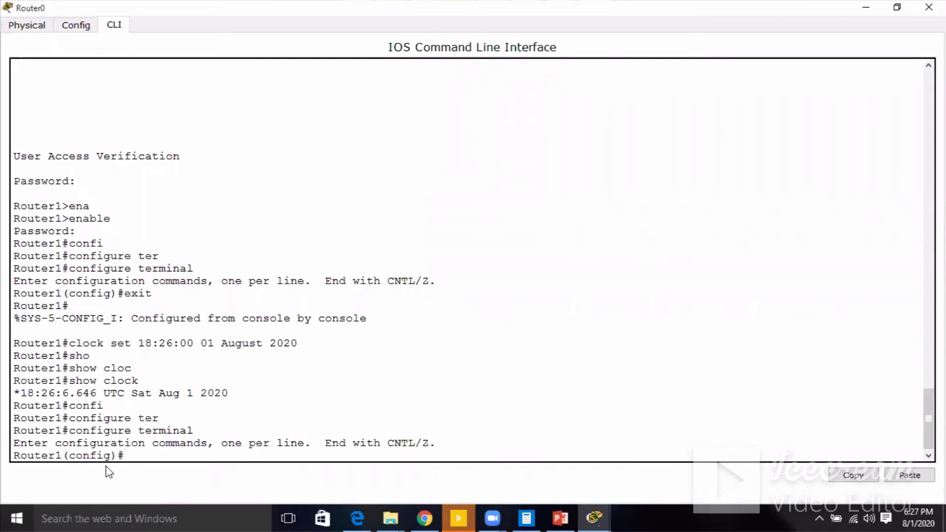
Restore the Router0 console to a smaller window and bring the Packet Tracer workspace forward
{"action": "left_click", "coordinate": [897, 7]}
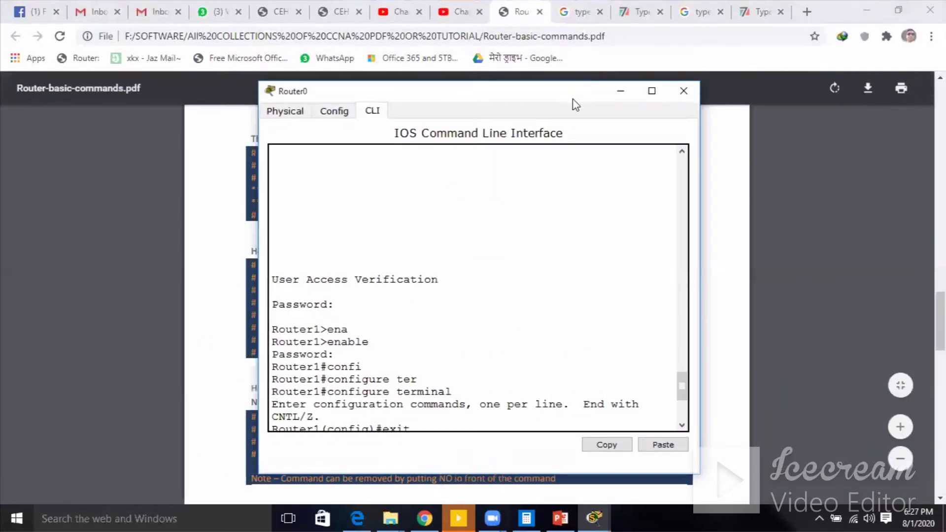
{"action": "left_click", "coordinate": [595, 518]}
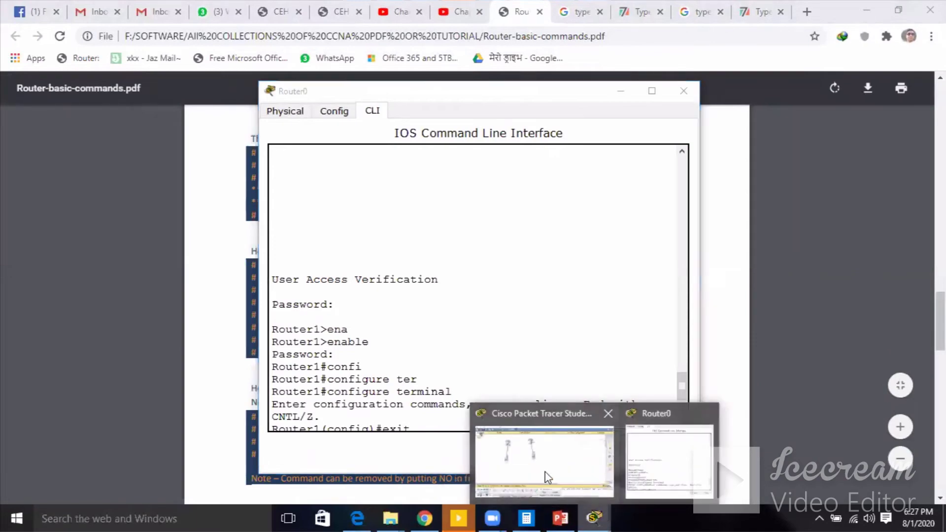
{"action": "left_click", "coordinate": [547, 477]}
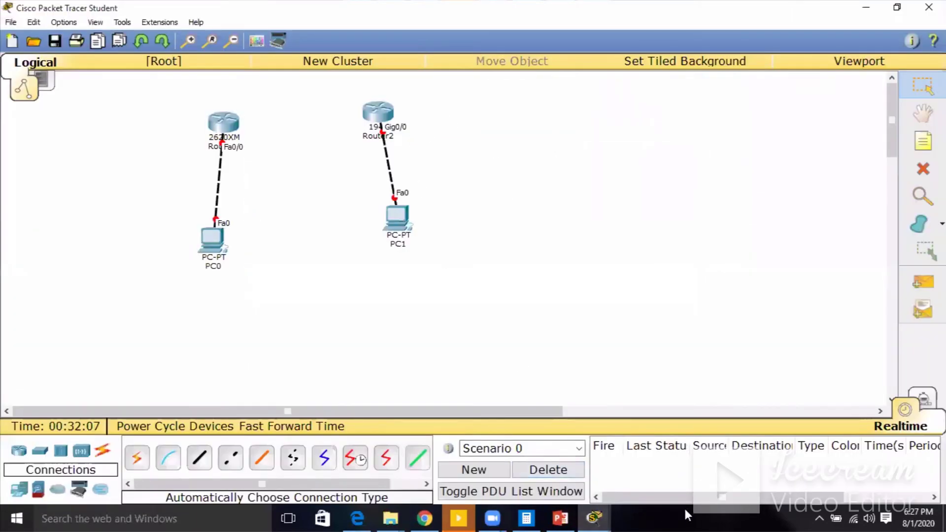
Move the Router0 console aside and enter configuration for interface fa0/0
{"action": "mouse_move", "coordinate": [595, 518]}
{"action": "left_click", "coordinate": [641, 458]}
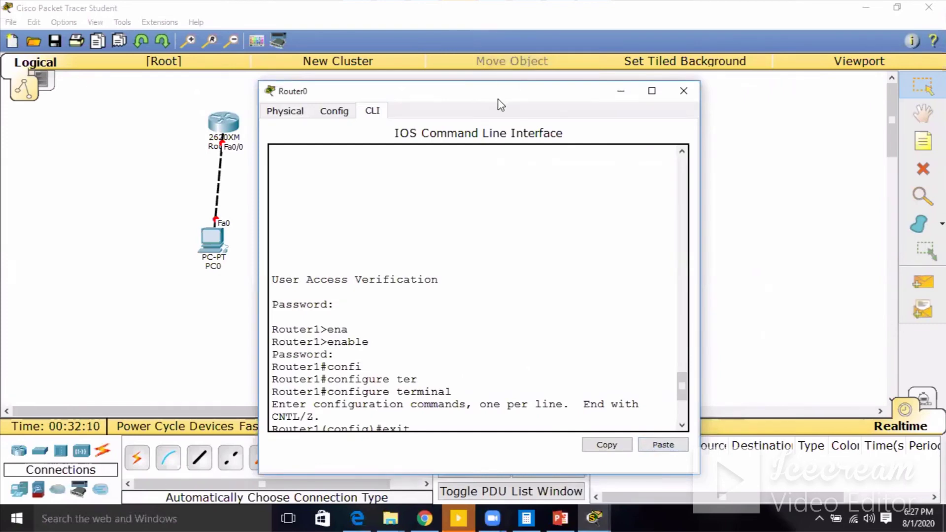
{"action": "left_click_drag", "start_coordinate": [498, 101], "coordinate": [692, 75]}
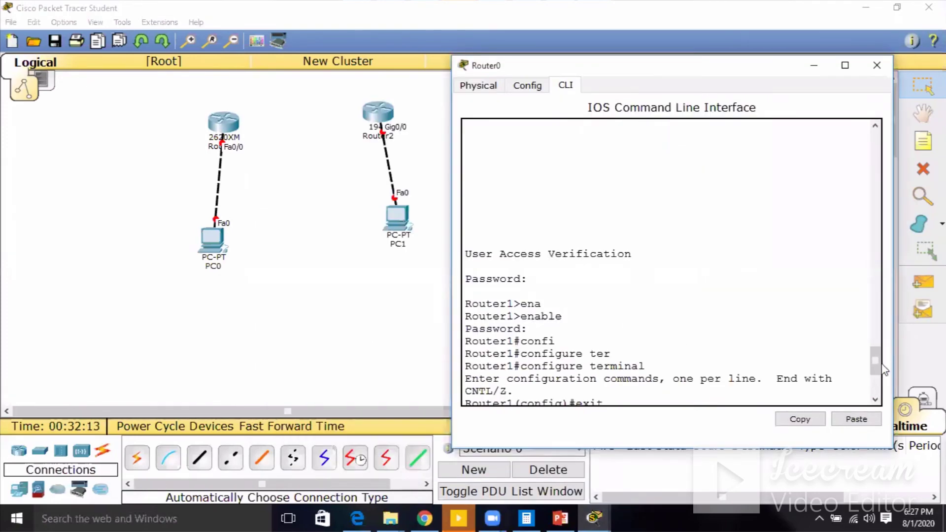
{"action": "left_click_drag", "start_coordinate": [884, 369], "coordinate": [880, 397]}
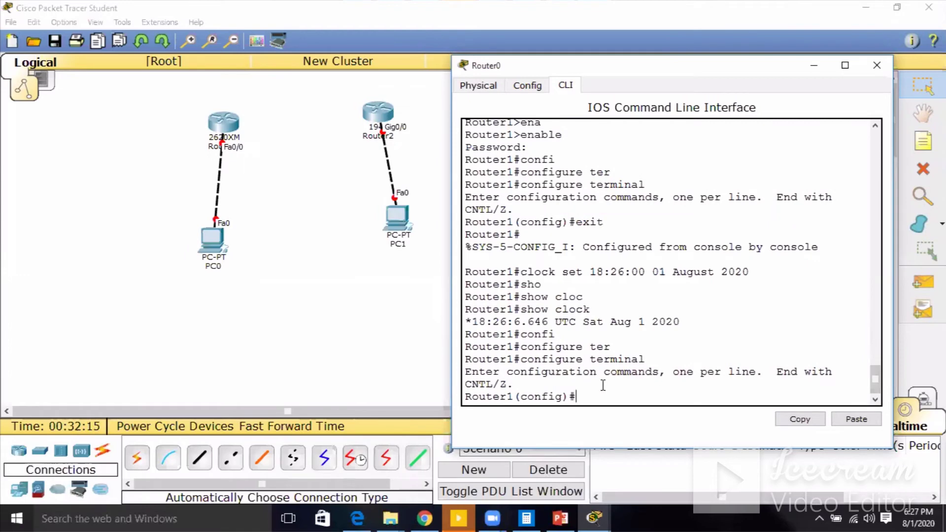
{"action": "type", "text": "inter"}
{"action": "key", "text": "Tab"}
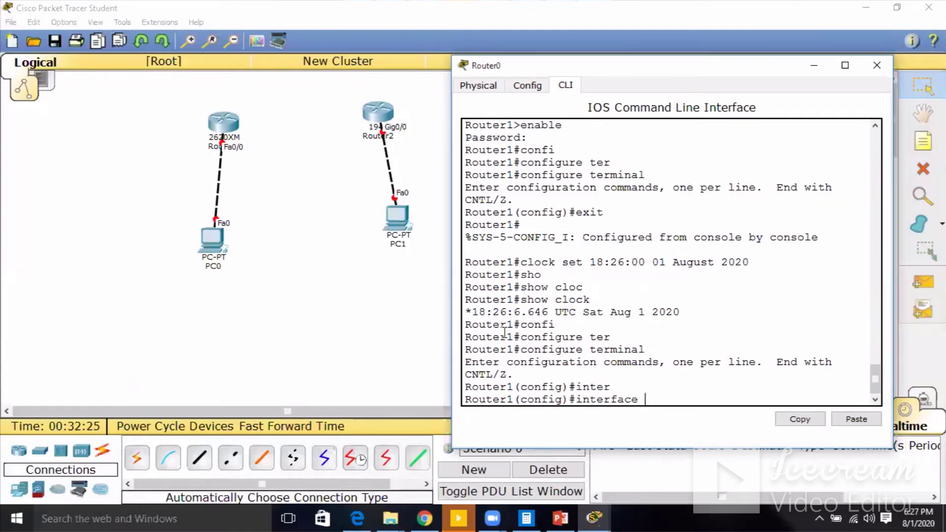
{"action": "type", "text": "a0/0"}
{"action": "key", "text": "Return"}
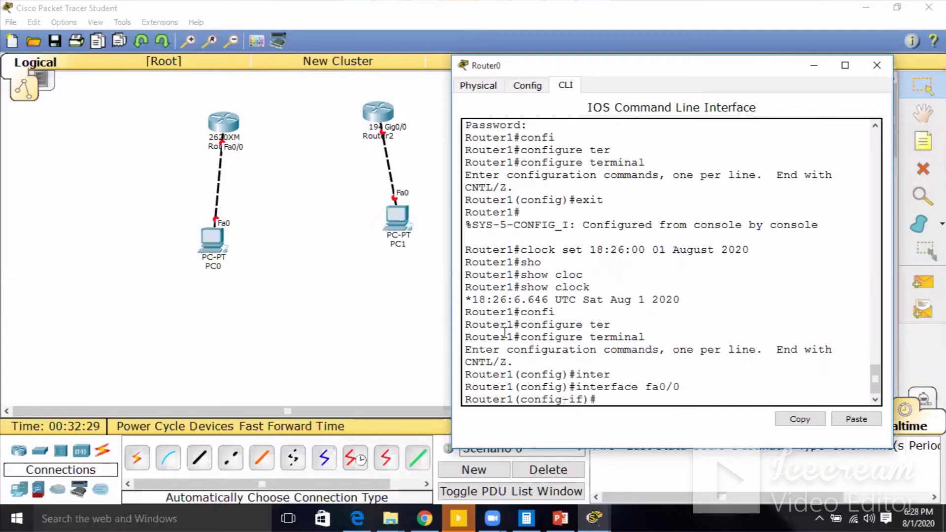
Assign 1.1.1.1 255.0.0.0 to FastEthernet0/0 and bring it up with 'no shutdown'
{"action": "type", "text": "ip a"}
{"action": "type", "text": "dd"}
{"action": "key", "text": "Tab"}
{"action": "type", "text": "1."}
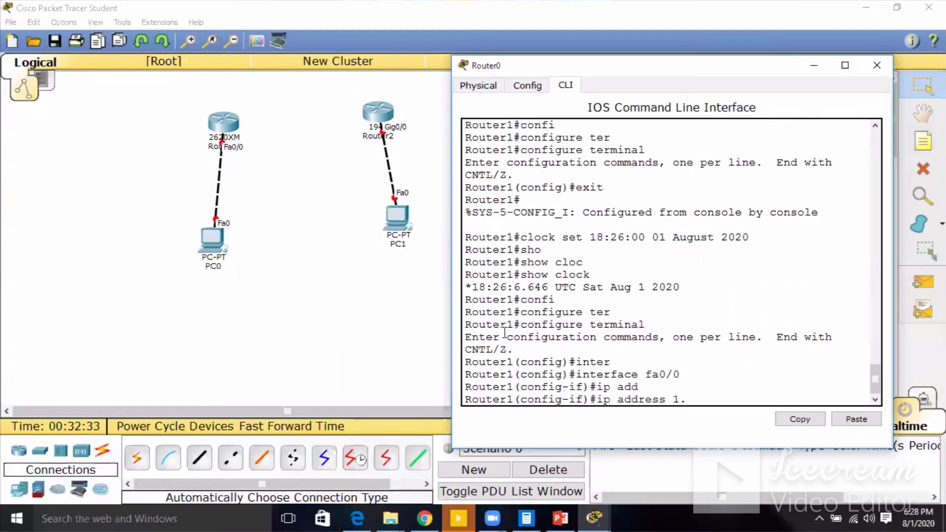
{"action": "type", "text": "1.1.1 255.0.0.0"}
{"action": "key", "text": "Return"}
{"action": "type", "text": "no shu"}
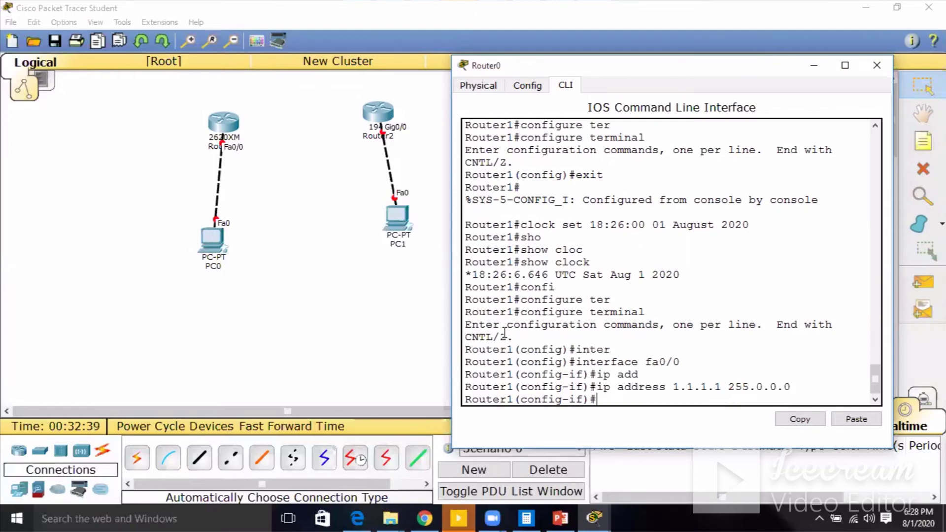
{"action": "key", "text": "Tab"}
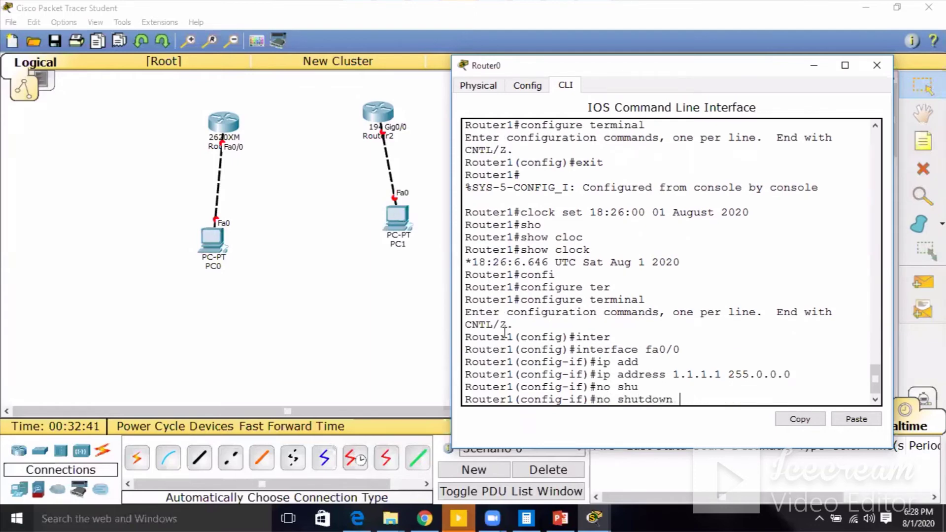
{"action": "key", "text": "Return"}
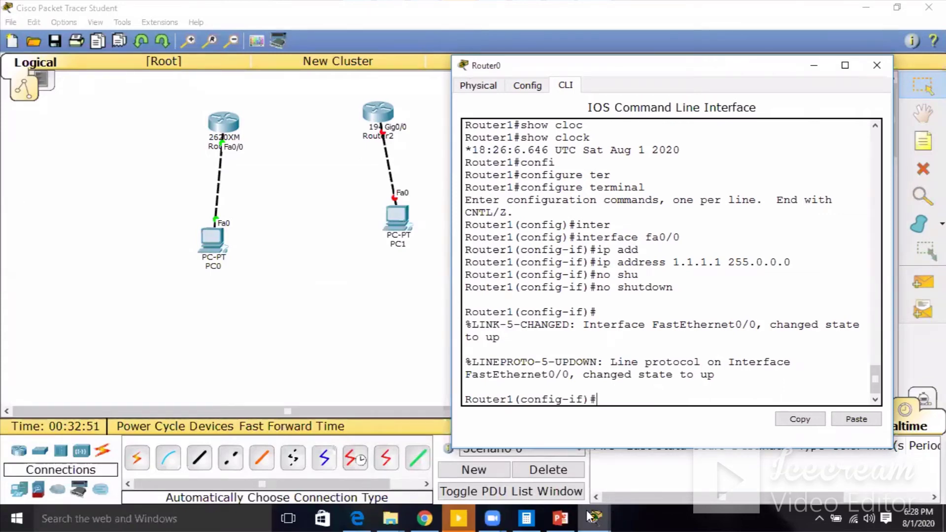
{"action": "mouse_move", "coordinate": [586, 515]}
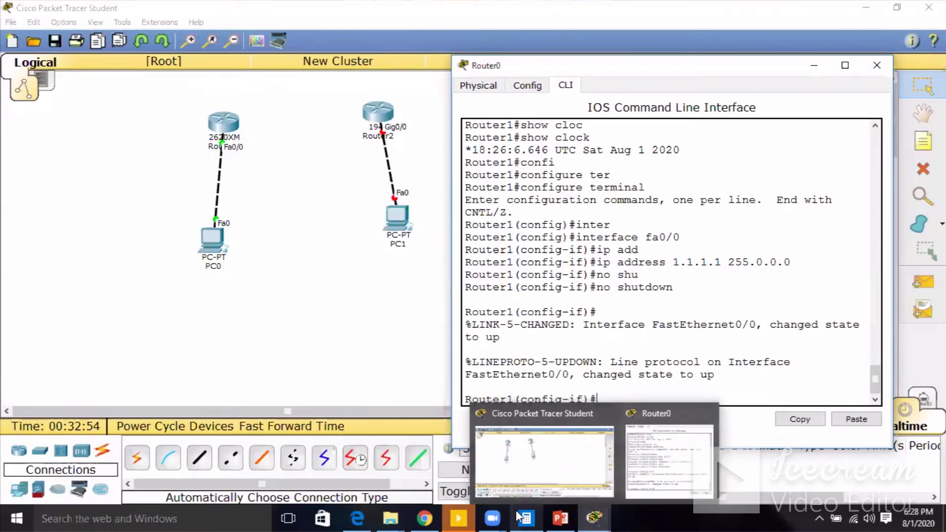
Review the bandwidth and no shutdown example lines in the Router-basic-commands PDF
{"action": "left_click", "coordinate": [424, 518]}
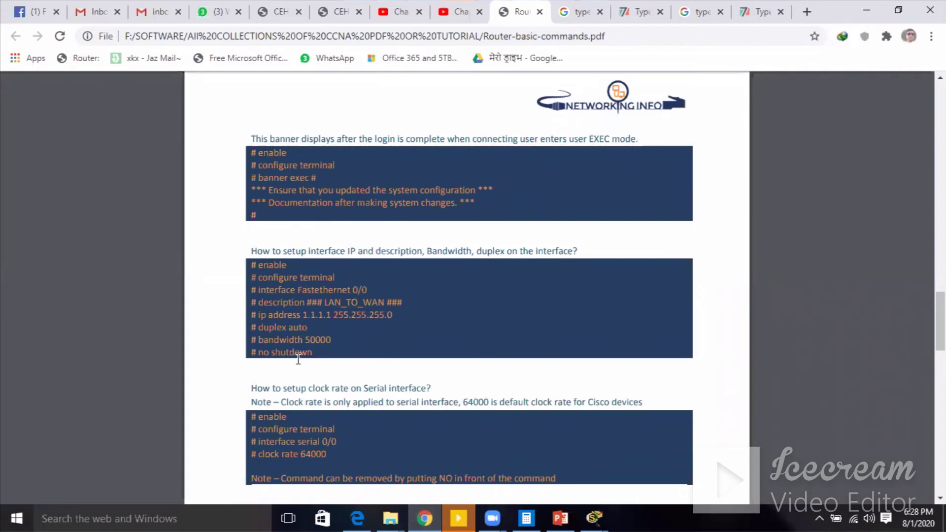
{"action": "left_click_drag", "start_coordinate": [314, 340], "coordinate": [273, 356]}
{"action": "left_click", "coordinate": [329, 362]}
{"action": "left_click_drag", "start_coordinate": [312, 352], "coordinate": [254, 353]}
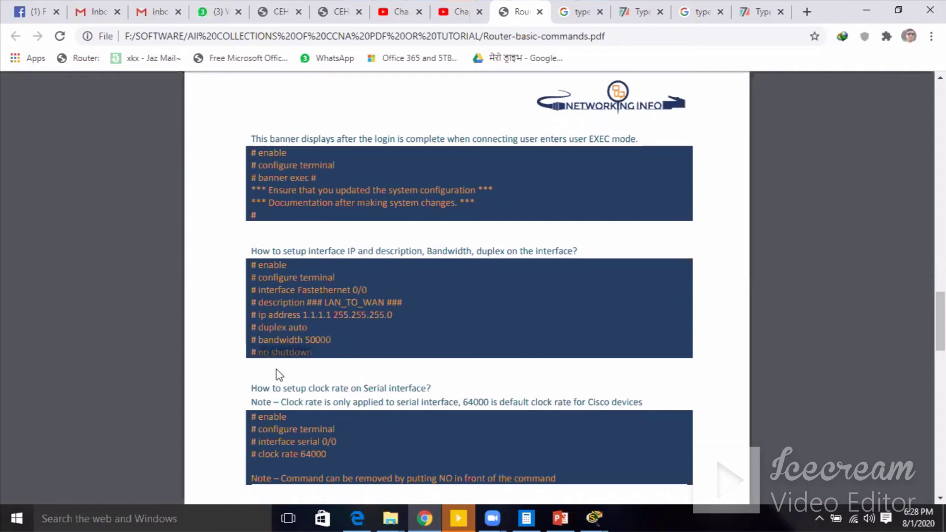
{"action": "left_click", "coordinate": [343, 362]}
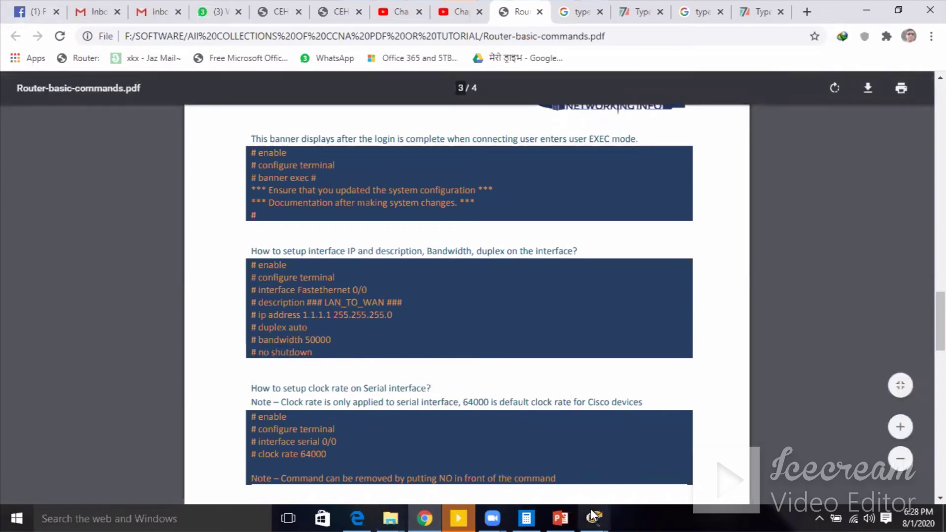
Re-enter interface fa0/0 from command history and set its description to lan1
{"action": "mouse_move", "coordinate": [594, 516]}
{"action": "left_click", "coordinate": [665, 459]}
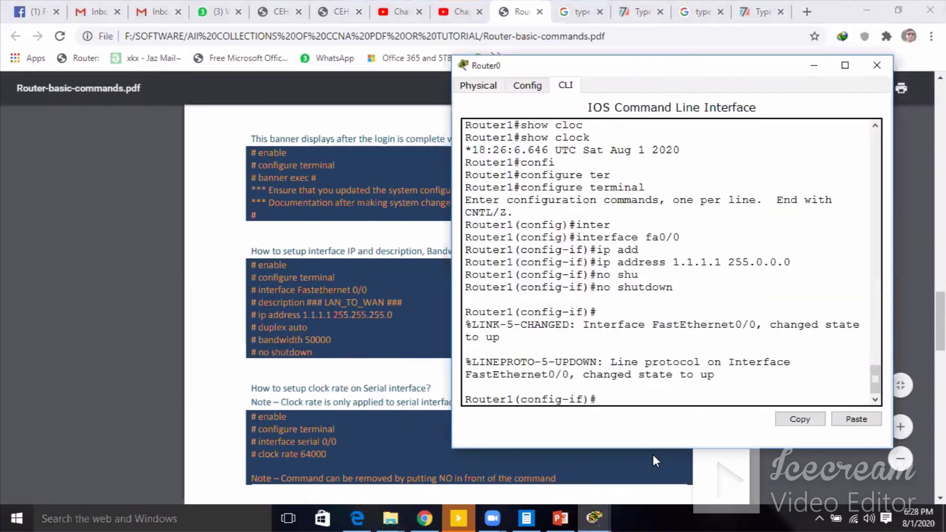
{"action": "key", "text": "Up"}
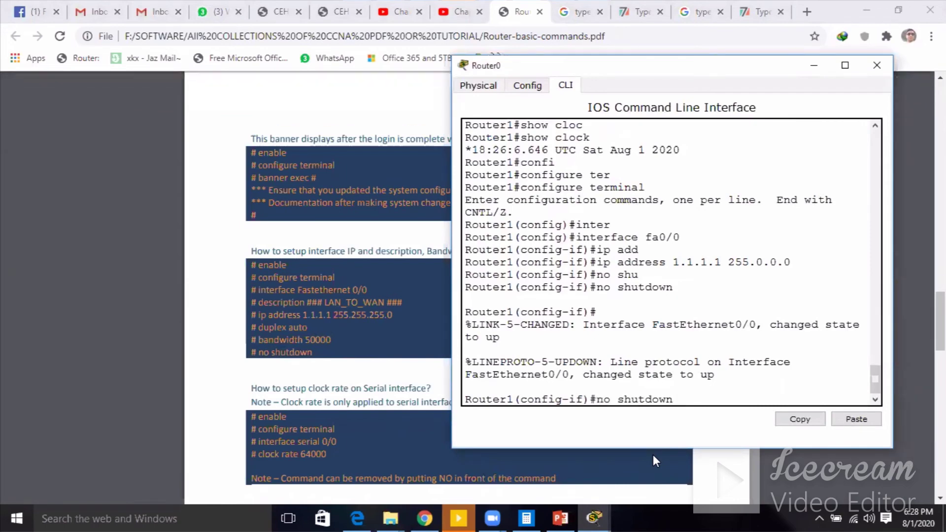
{"action": "key", "text": "Up"}
{"action": "key", "text": "Up"}
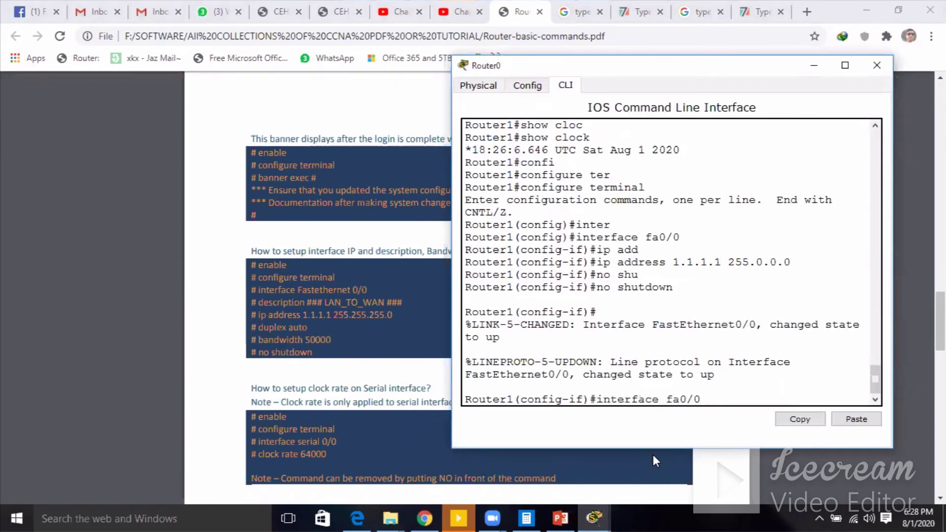
{"action": "key", "text": "Return"}
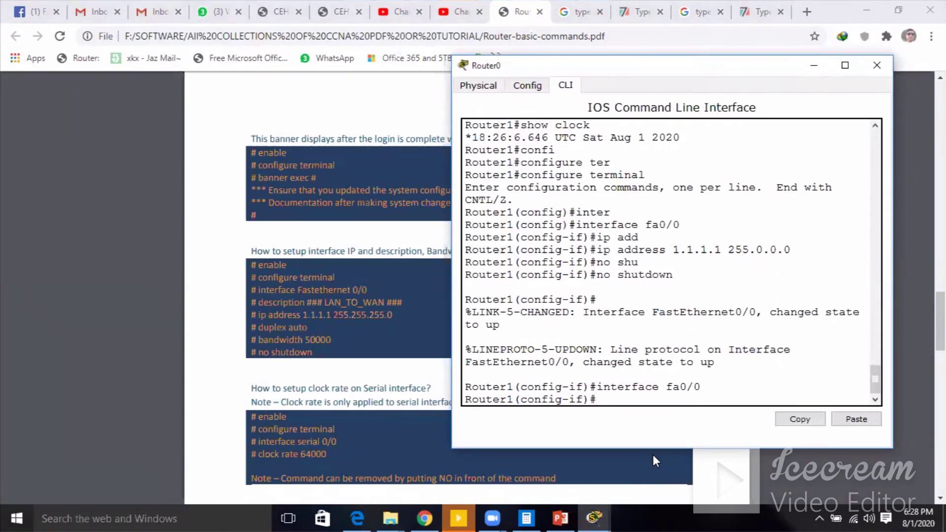
{"action": "type", "text": "descri"}
{"action": "key", "text": "Tab"}
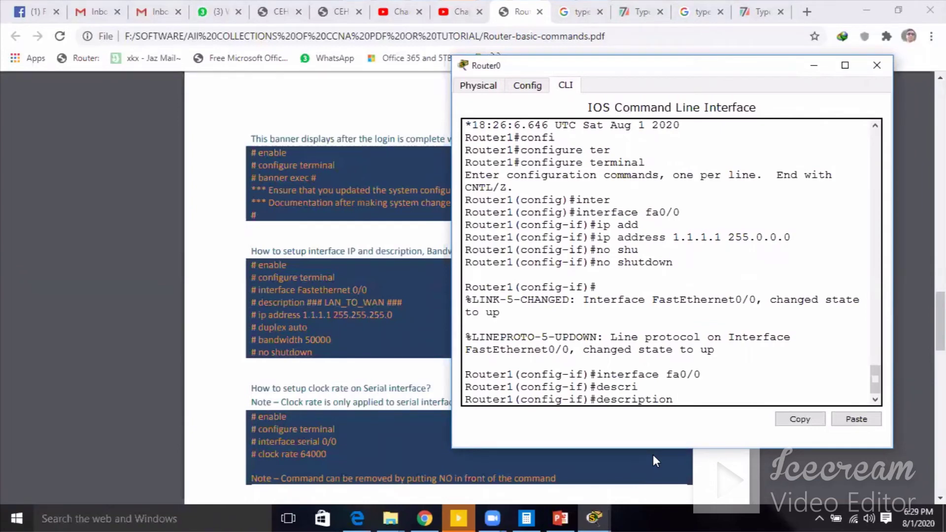
{"action": "type", "text": "lan1"}
{"action": "key", "text": "Return"}
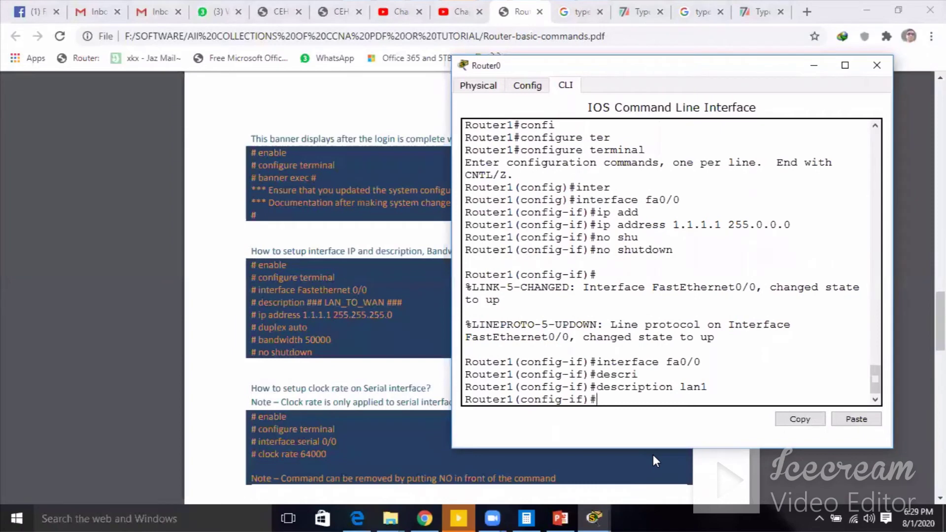
Set duplex auto and bandwidth 50000 on fa0/0, then reissue 'no shutdown'
{"action": "type", "text": "duplex auto"}
{"action": "key", "text": "Return"}
{"action": "type", "text": "ba"}
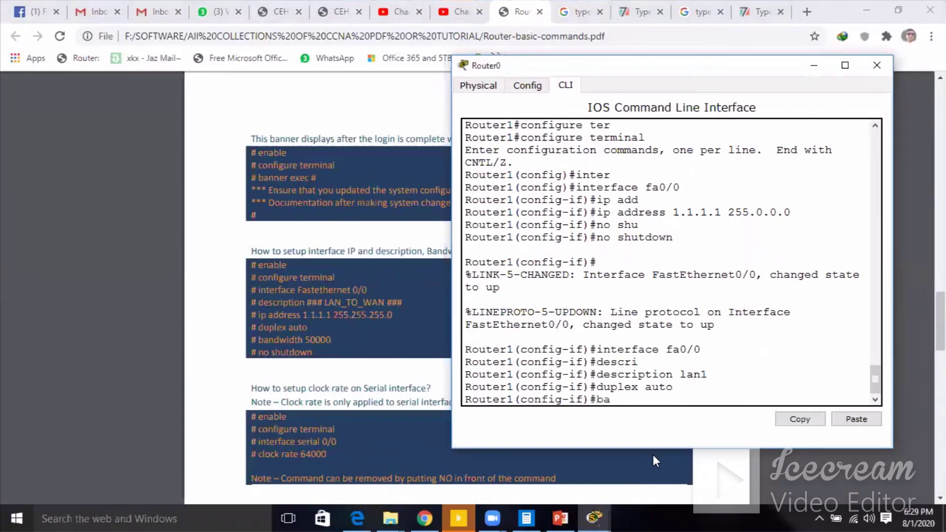
{"action": "type", "text": "ndwid"}
{"action": "key", "text": "Tab"}
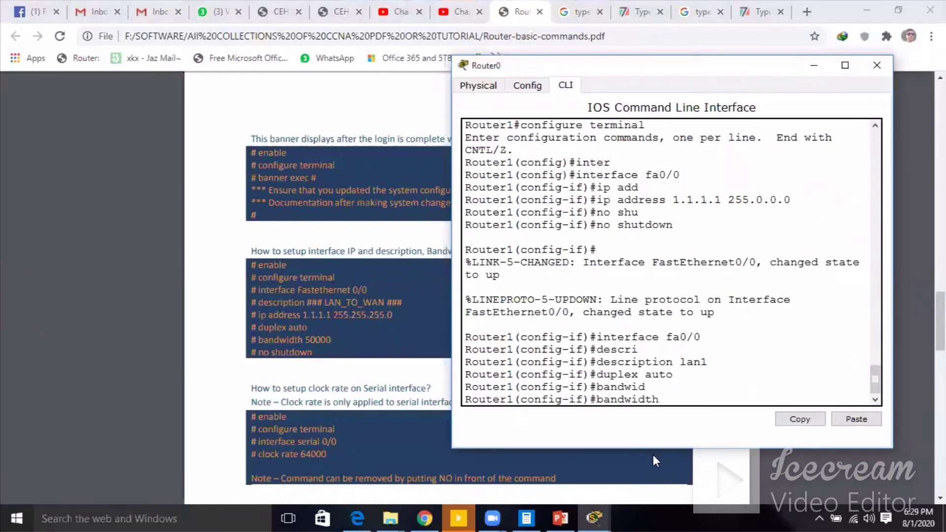
{"action": "type", "text": "50000"}
{"action": "key", "text": "Return"}
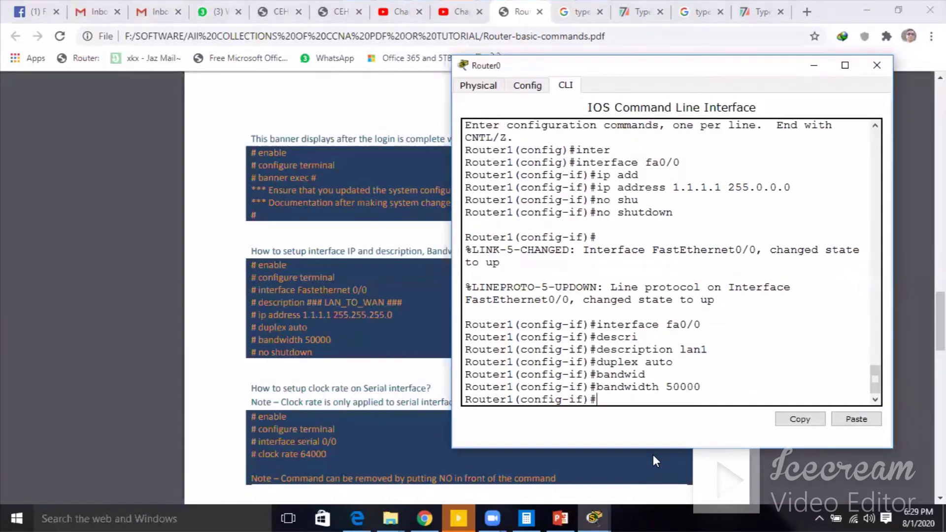
{"action": "type", "text": "no shu"}
{"action": "key", "text": "Tab"}
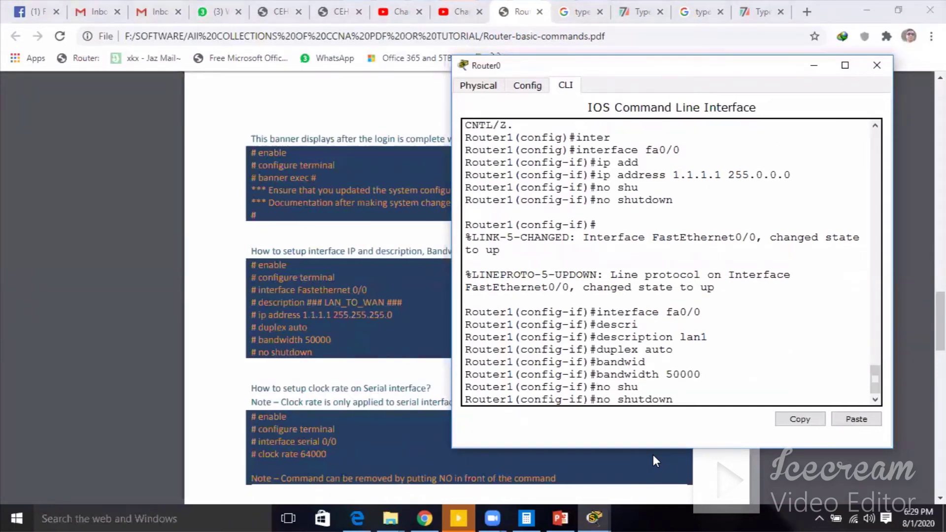
{"action": "key", "text": "Return"}
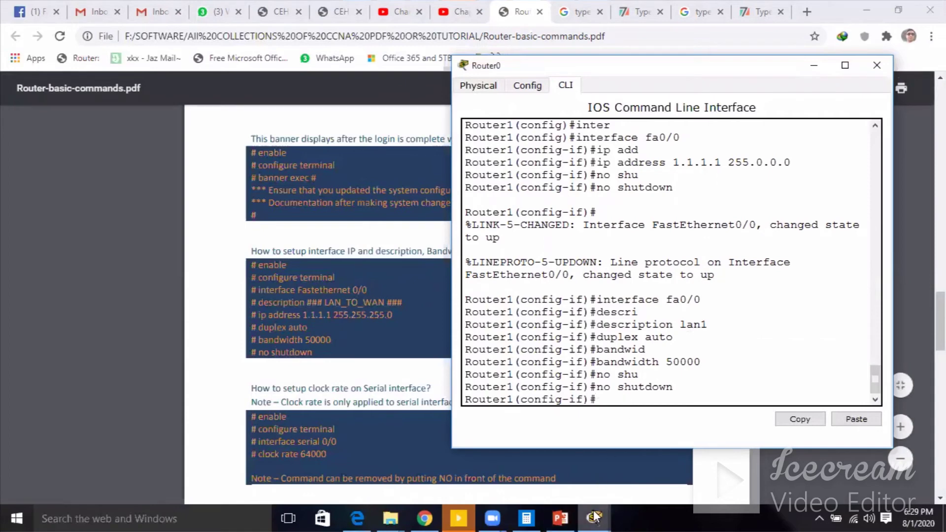
Scroll the Router-basic-commands PDF down to the clock rate and CDP sections and back
{"action": "mouse_move", "coordinate": [595, 516]}
{"action": "left_click", "coordinate": [532, 474]}
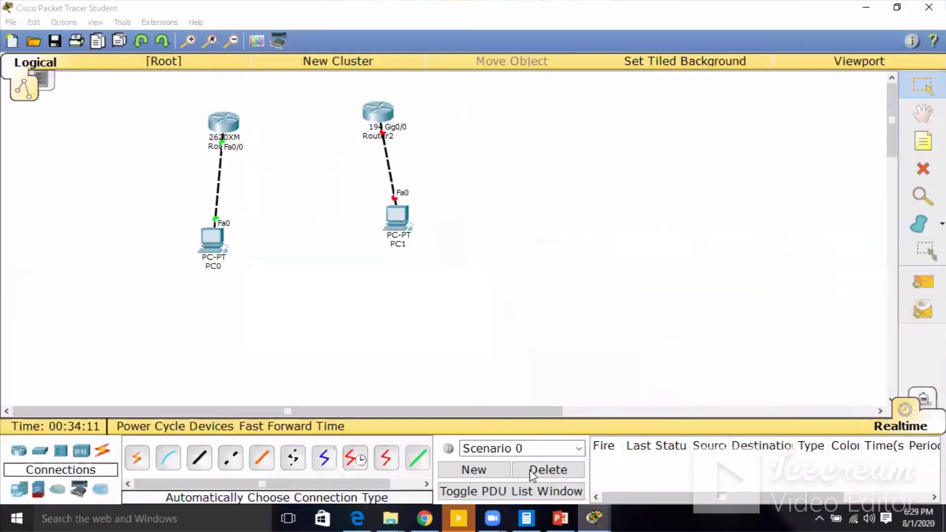
{"action": "left_click", "coordinate": [429, 518]}
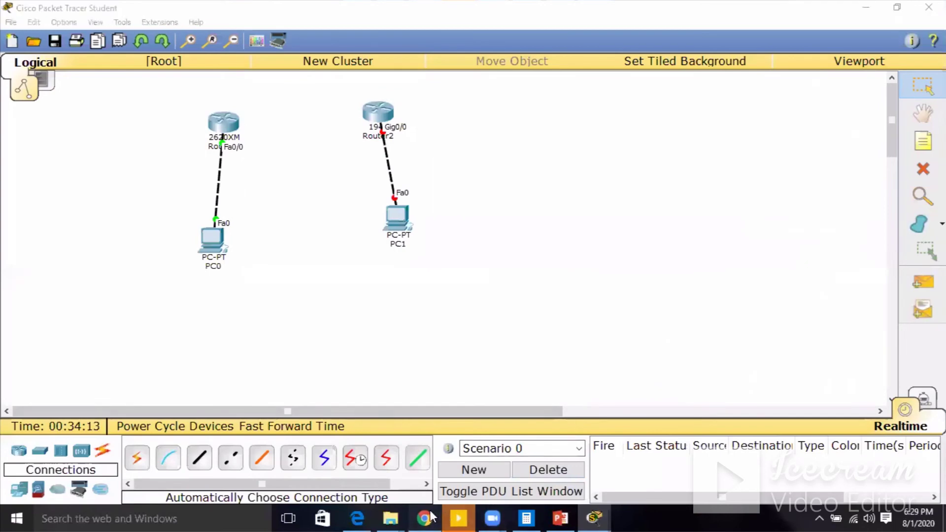
{"action": "scroll", "coordinate": [413, 386], "scroll_direction": "down", "scroll_amount": 2}
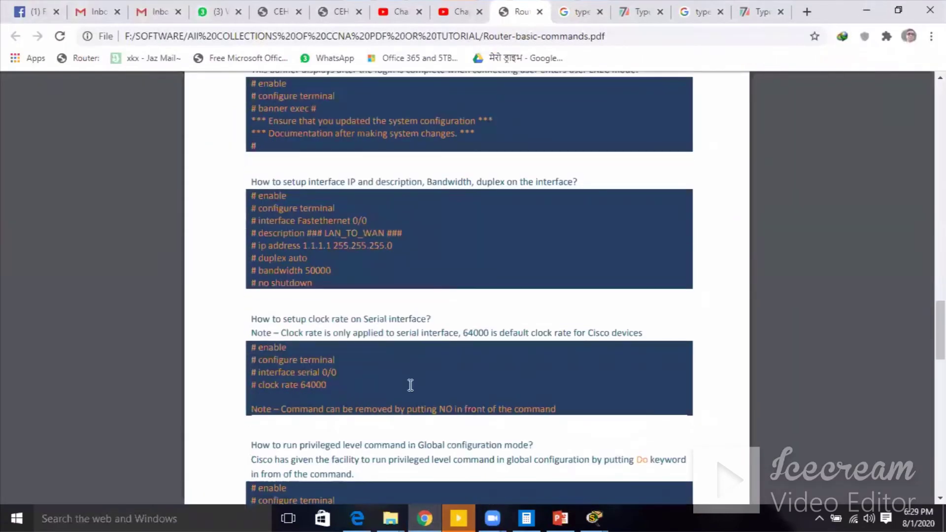
{"action": "scroll", "coordinate": [408, 390], "scroll_direction": "down", "scroll_amount": 3}
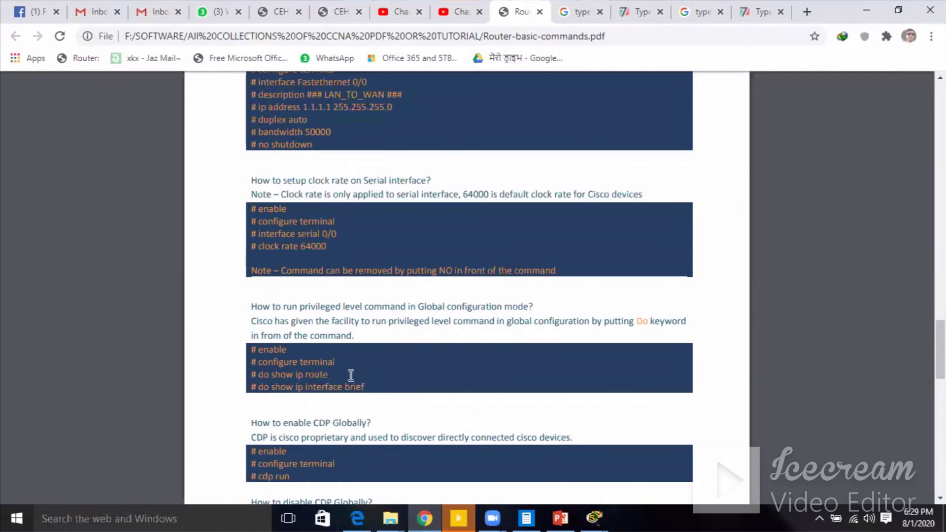
{"action": "scroll", "coordinate": [409, 402], "scroll_direction": "down", "scroll_amount": 7}
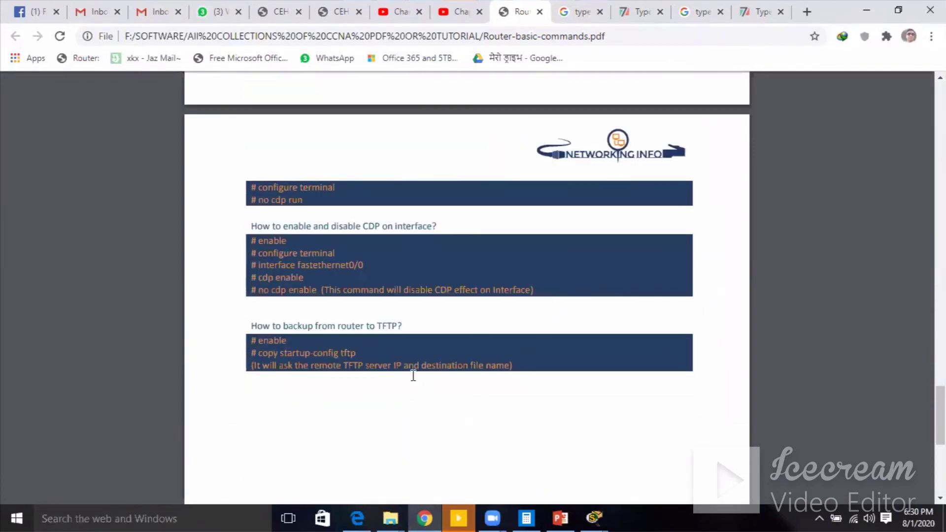
{"action": "scroll", "coordinate": [389, 430], "scroll_direction": "up", "scroll_amount": 8}
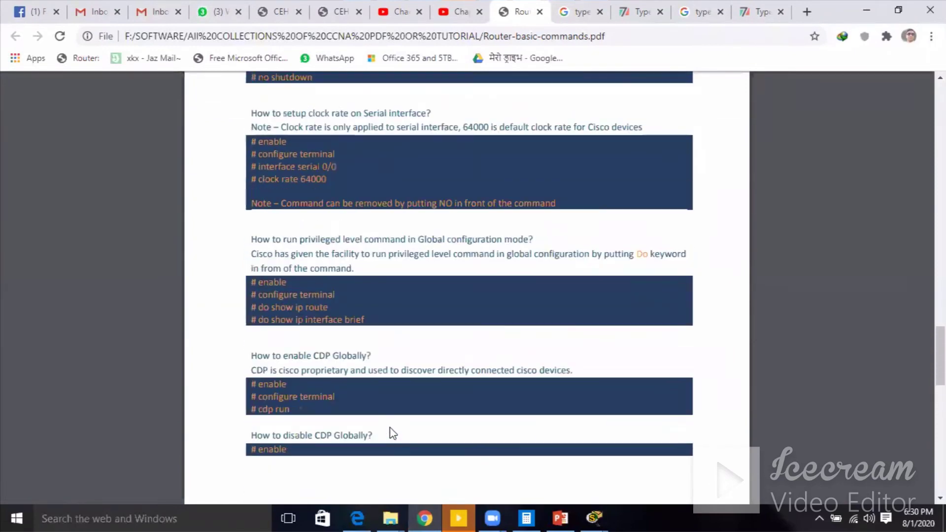
{"action": "scroll", "coordinate": [393, 433], "scroll_direction": "up", "scroll_amount": 1}
{"action": "scroll", "coordinate": [359, 368], "scroll_direction": "up", "scroll_amount": 1}
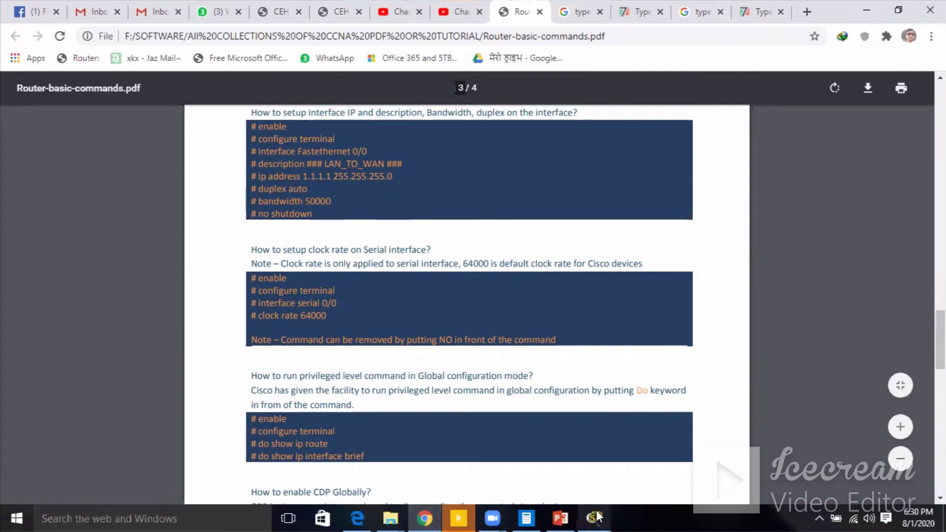
Link Router0 to Router2 with the automatic connection cable and dismiss the error message
{"action": "mouse_move", "coordinate": [596, 516]}
{"action": "left_click", "coordinate": [567, 463]}
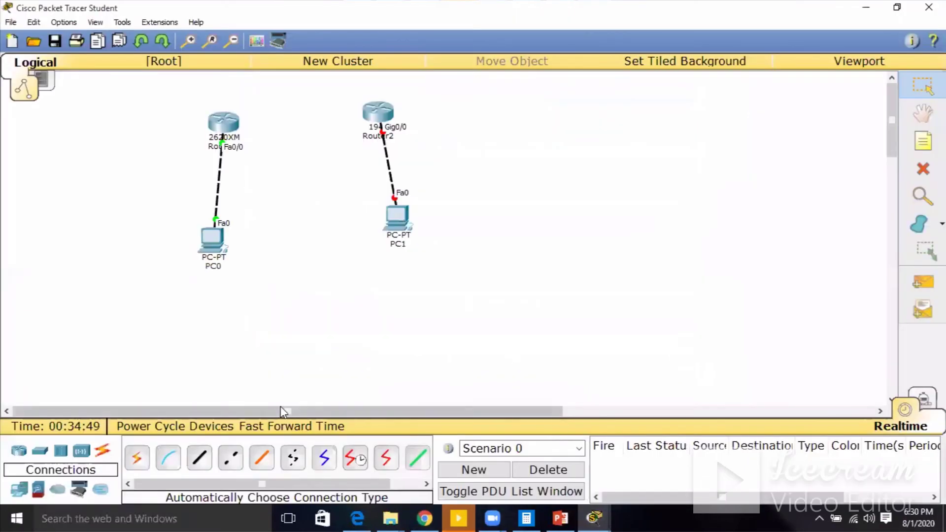
{"action": "left_click", "coordinate": [137, 458]}
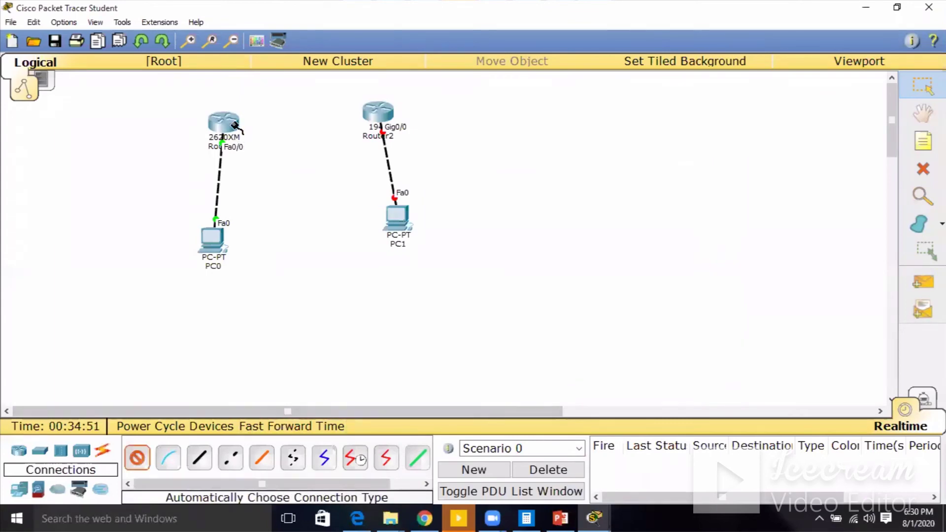
{"action": "left_click", "coordinate": [224, 124]}
{"action": "left_click", "coordinate": [379, 112]}
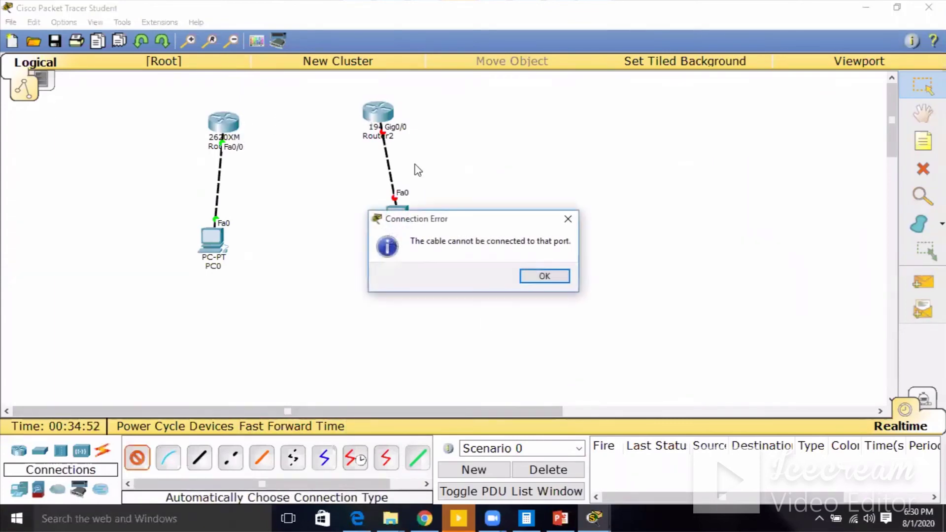
{"action": "left_click", "coordinate": [545, 276]}
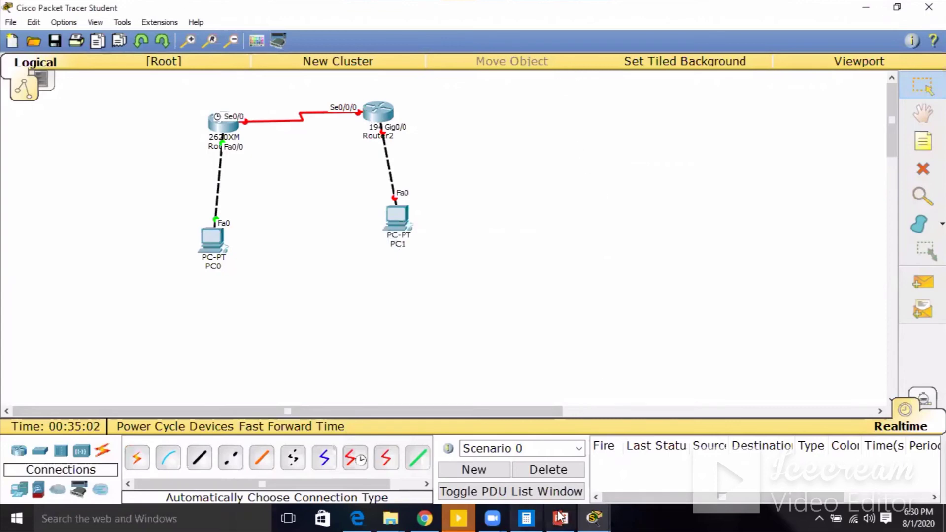
Bring Router0's console into view and minimize the PDF and topology windows
{"action": "mouse_move", "coordinate": [594, 518]}
{"action": "left_click", "coordinate": [658, 469]}
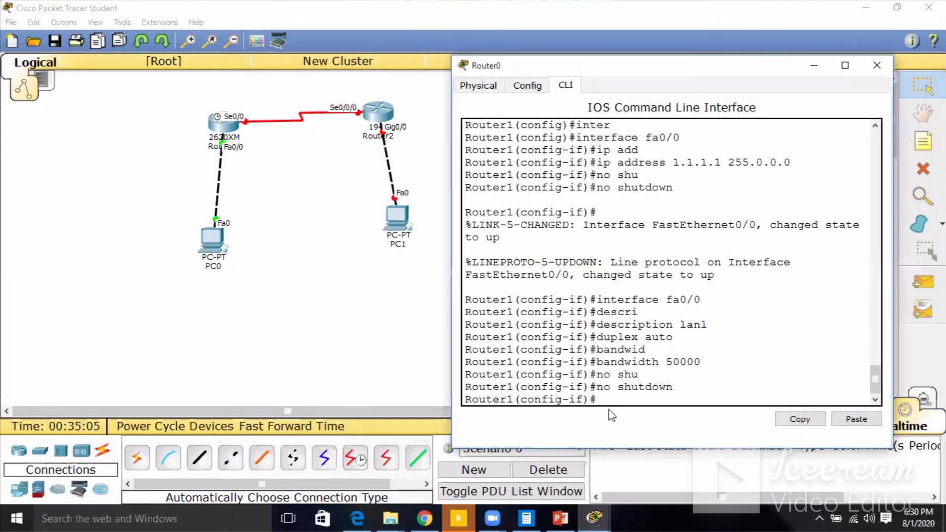
{"action": "left_click", "coordinate": [425, 518]}
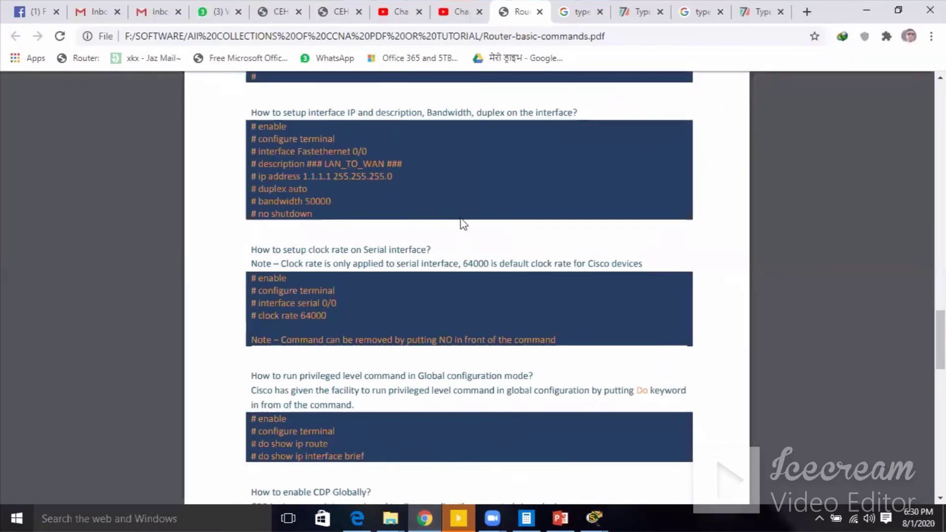
{"action": "left_click", "coordinate": [867, 10]}
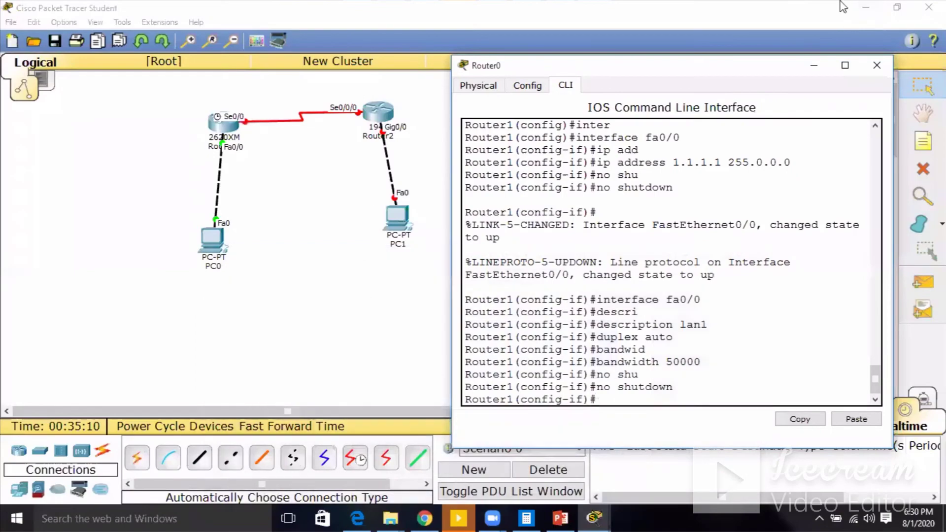
{"action": "left_click", "coordinate": [866, 8]}
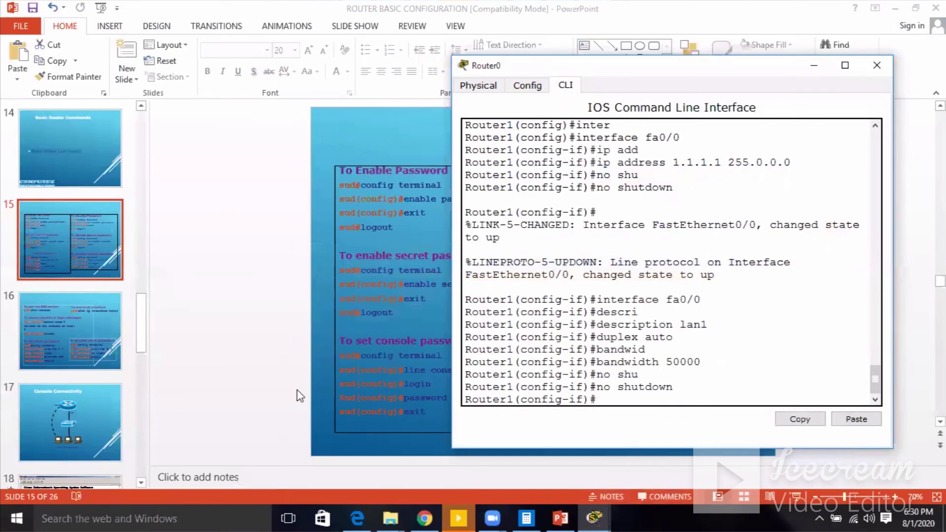
Browse to F:\SOFTWARE\All COLLECTIONS OF CCNA PDF OR TUTORIAL and open DTE_vs_DCE with Google Chrome
{"action": "key", "text": "super+e"}
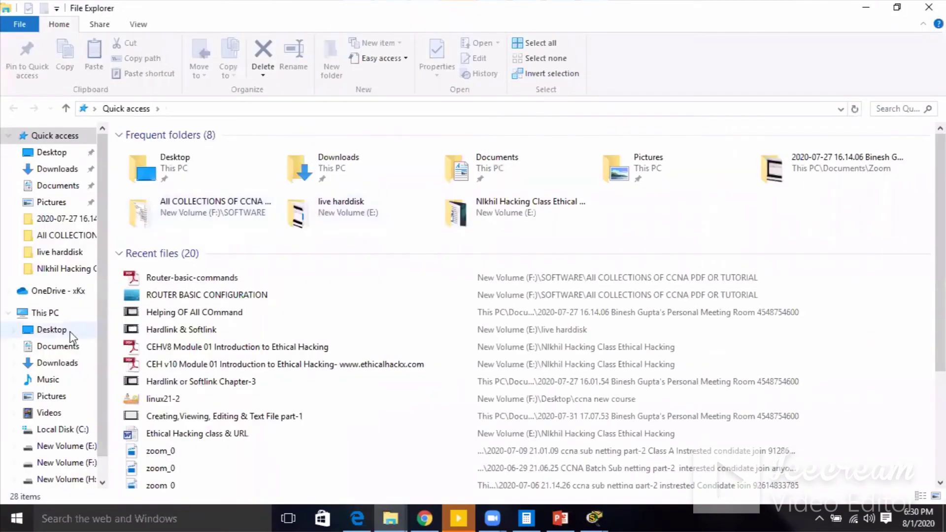
{"action": "left_click", "coordinate": [51, 317]}
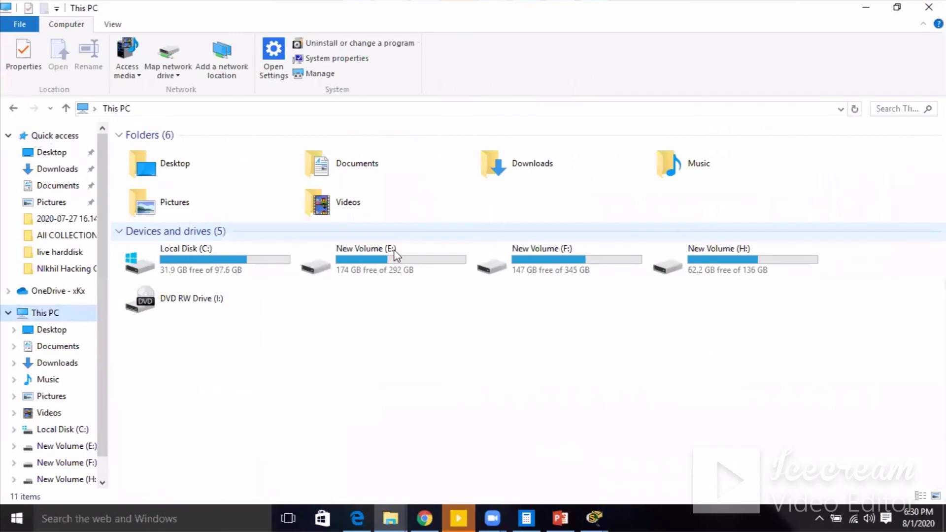
{"action": "double_click", "coordinate": [522, 259]}
{"action": "double_click", "coordinate": [165, 295]}
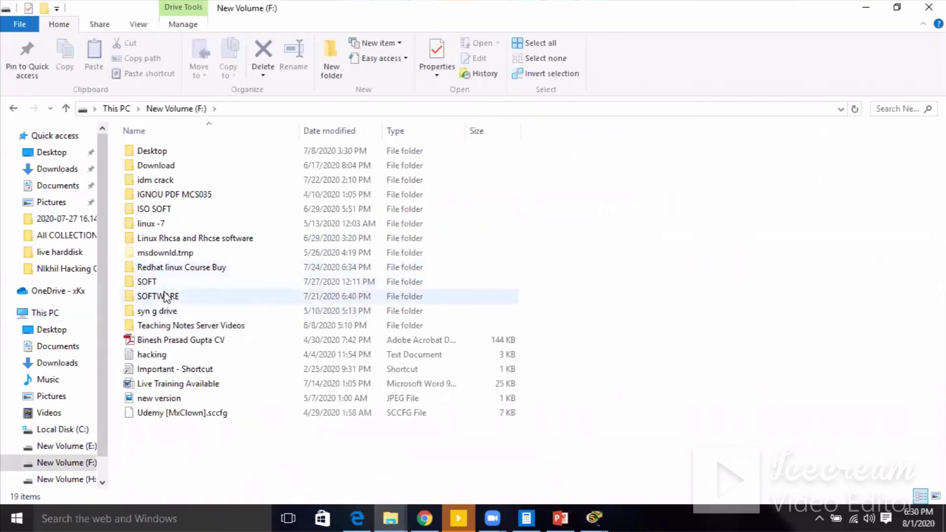
{"action": "double_click", "coordinate": [213, 153]}
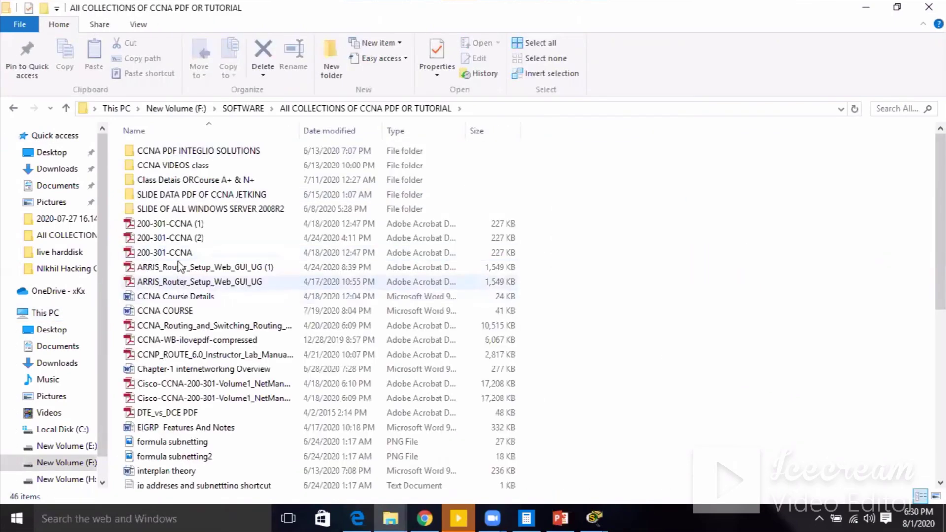
{"action": "right_click", "coordinate": [172, 413]}
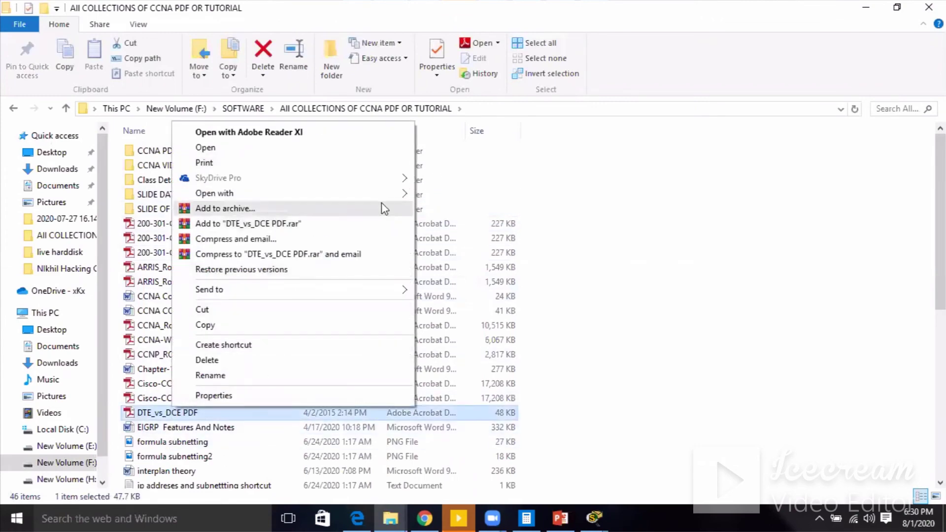
{"action": "mouse_move", "coordinate": [394, 205]}
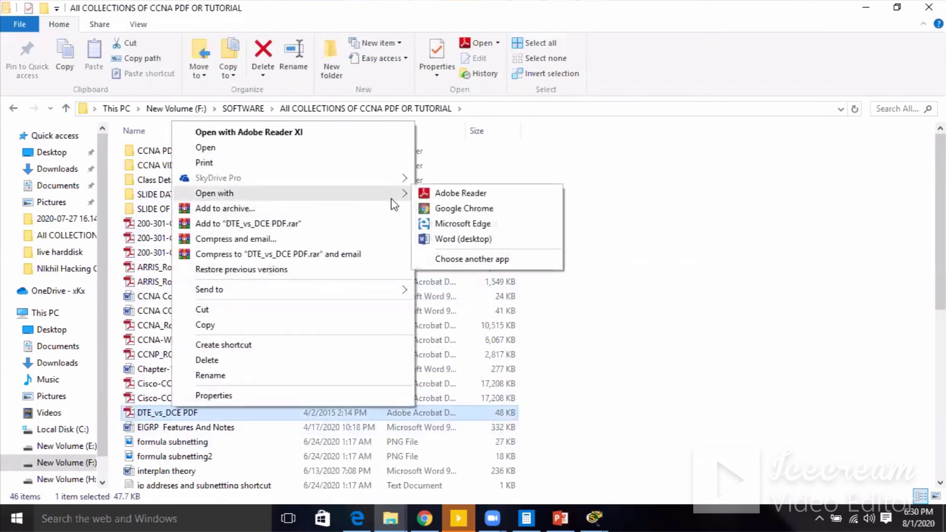
{"action": "left_click", "coordinate": [463, 208]}
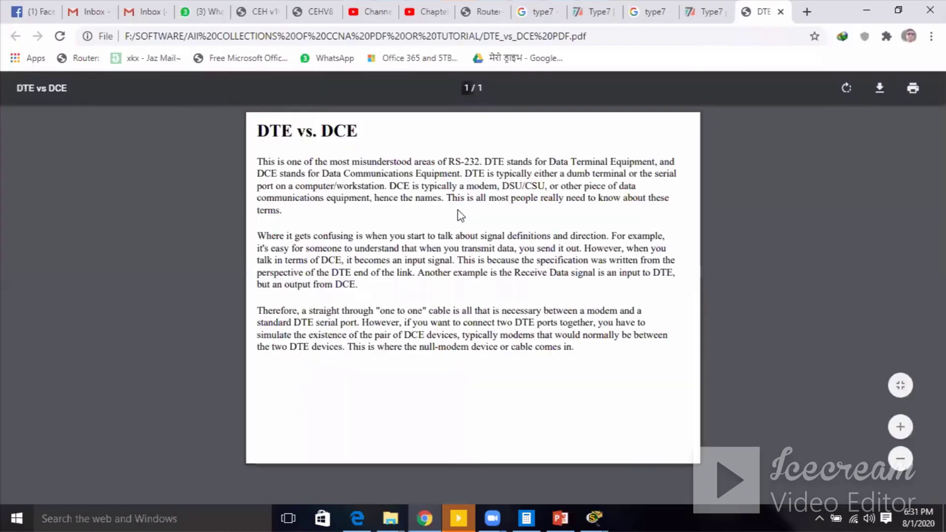
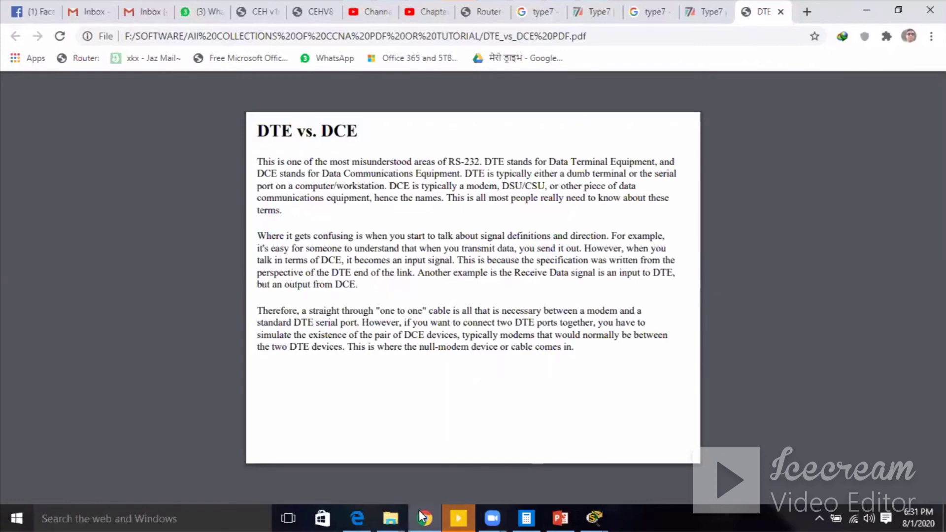
Switch Chrome from the DTE vs DCE PDF to the Router-basic-commands PDF and maximize the window
{"action": "left_click", "coordinate": [391, 518]}
{"action": "left_click", "coordinate": [425, 517]}
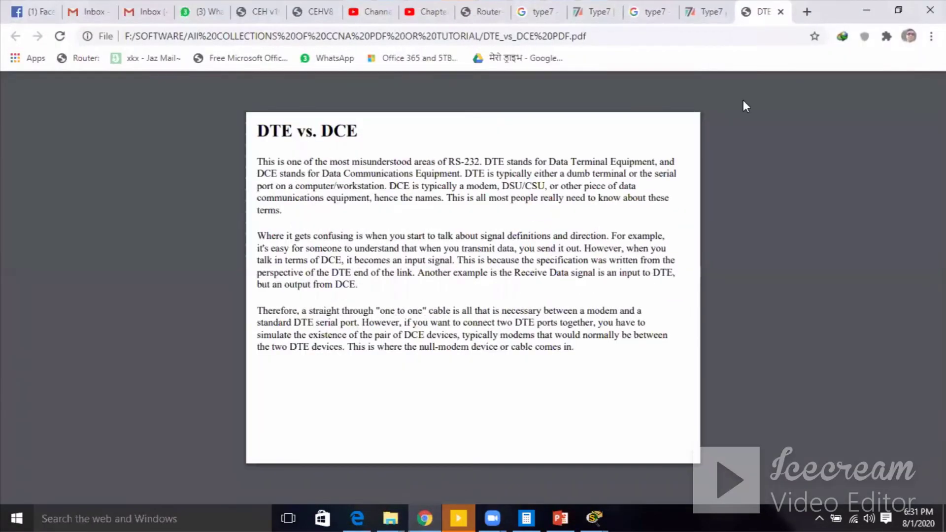
{"action": "left_click", "coordinate": [898, 9]}
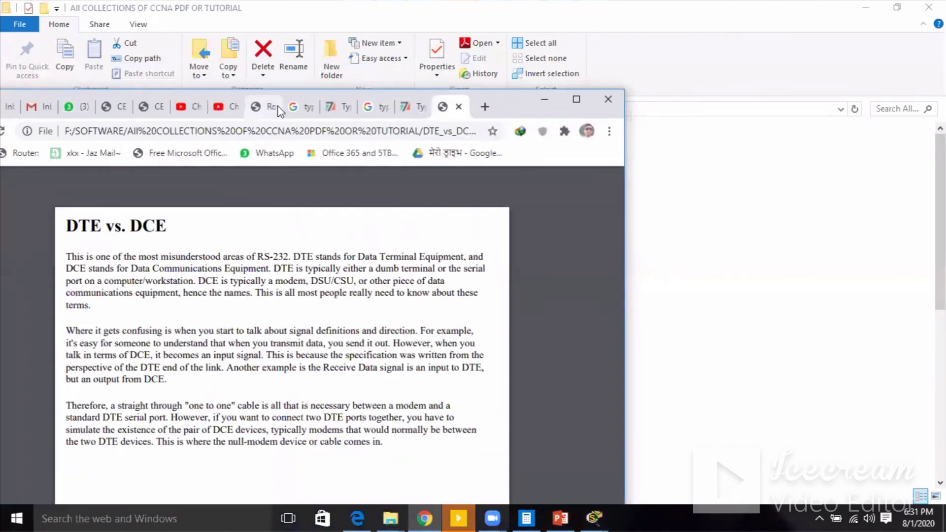
{"action": "left_click", "coordinate": [263, 109]}
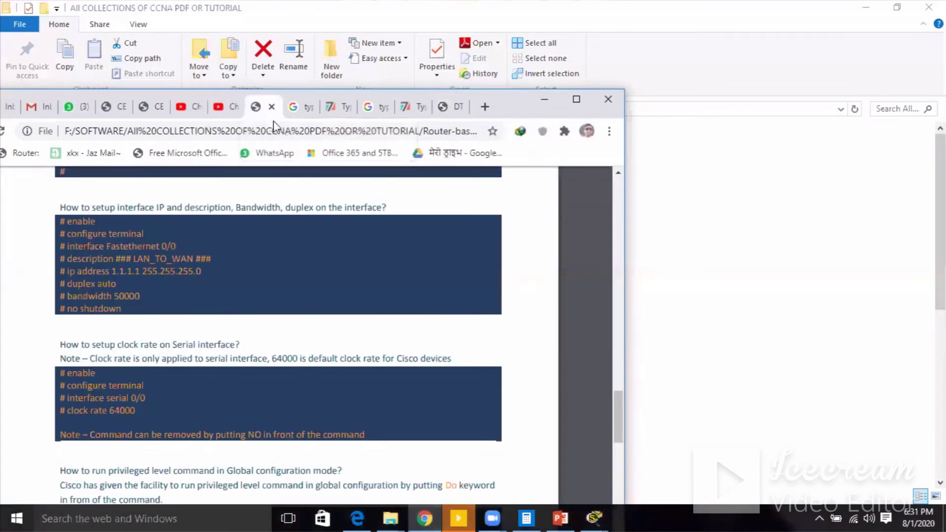
{"action": "left_click", "coordinate": [576, 100]}
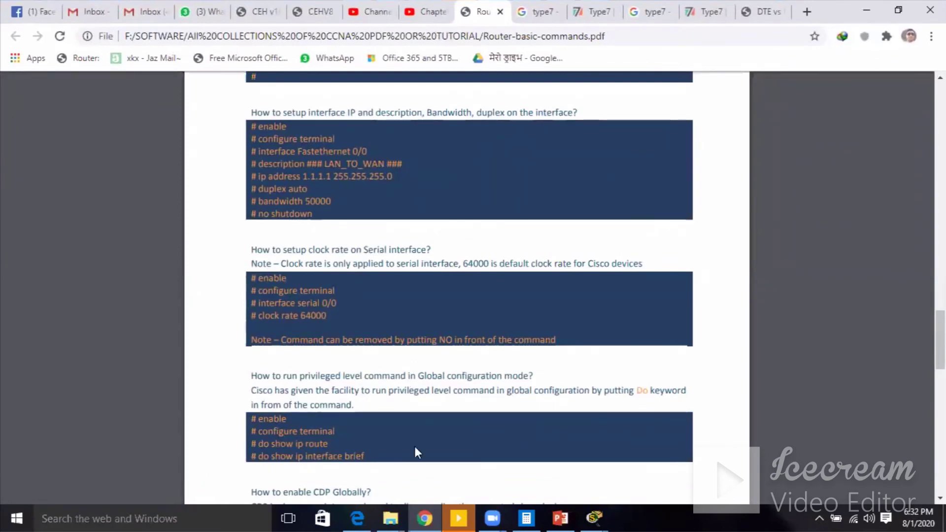
Scroll through the PDF's clock-rate and CDP command sections, then return to the CCNA tutorials folder
{"action": "scroll", "coordinate": [453, 413], "scroll_direction": "up", "scroll_amount": 4}
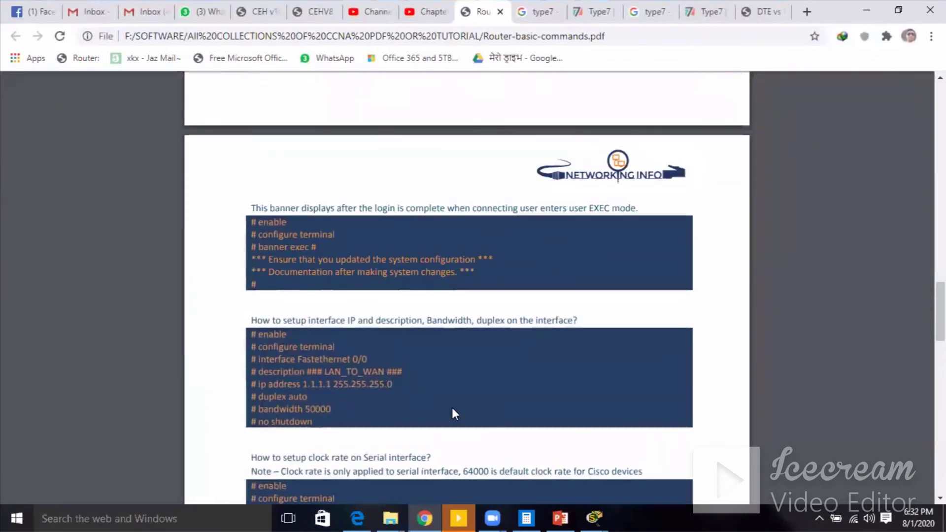
{"action": "scroll", "coordinate": [454, 413], "scroll_direction": "up", "scroll_amount": 5}
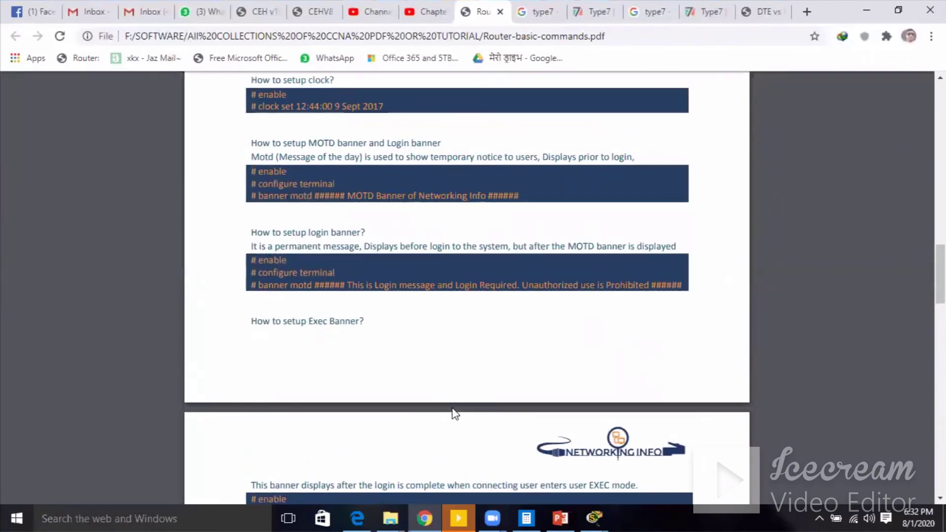
{"action": "scroll", "coordinate": [454, 413], "scroll_direction": "down", "scroll_amount": 11}
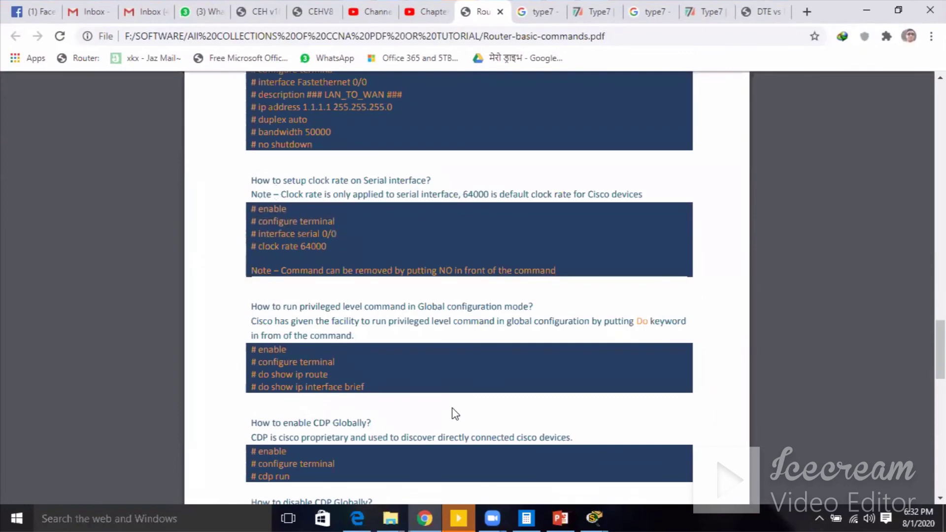
{"action": "scroll", "coordinate": [455, 413], "scroll_direction": "down", "scroll_amount": 4}
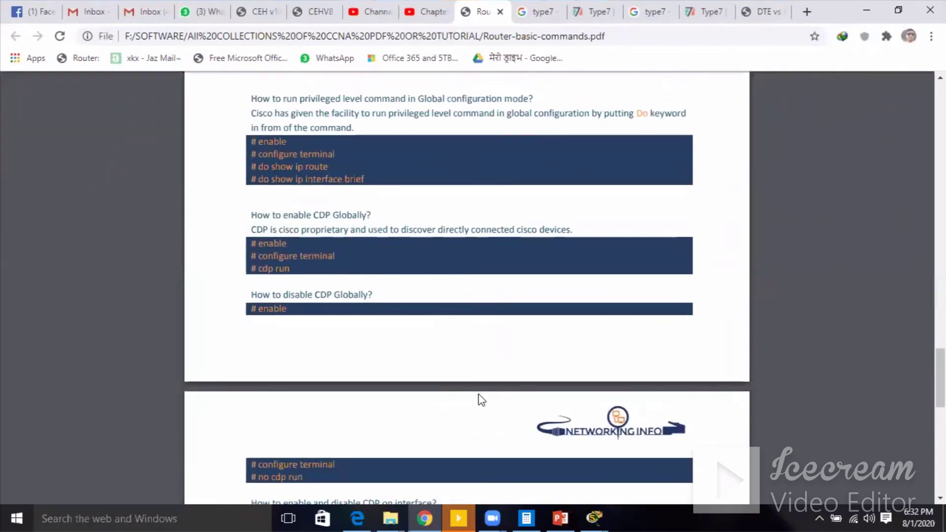
{"action": "scroll", "coordinate": [438, 398], "scroll_direction": "down", "scroll_amount": 3}
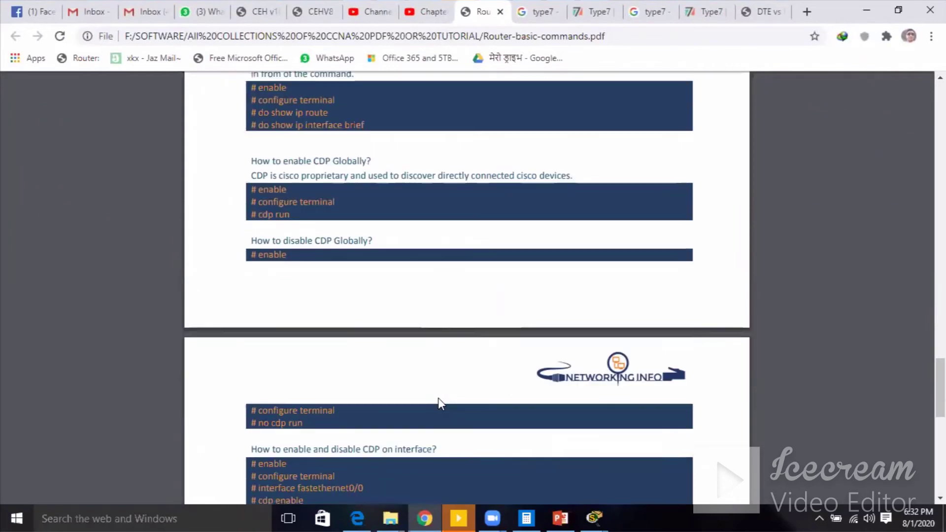
{"action": "scroll", "coordinate": [437, 402], "scroll_direction": "down", "scroll_amount": 1}
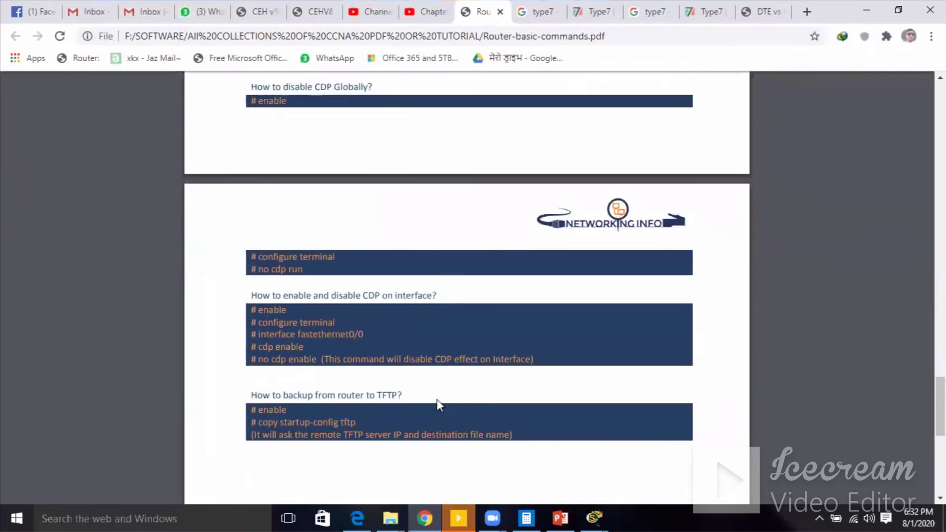
{"action": "scroll", "coordinate": [438, 444], "scroll_direction": "down", "scroll_amount": 3}
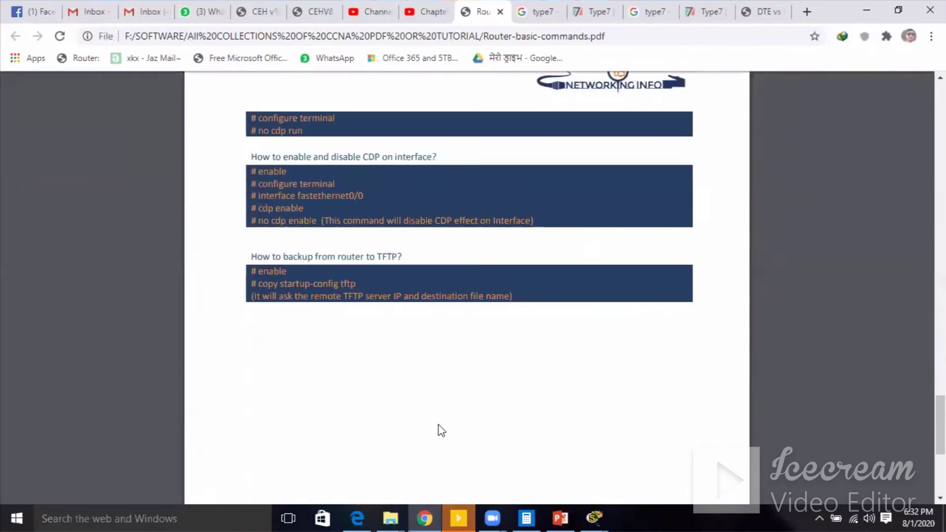
{"action": "scroll", "coordinate": [439, 434], "scroll_direction": "down", "scroll_amount": 5}
{"action": "scroll", "coordinate": [439, 422], "scroll_direction": "up", "scroll_amount": 9}
{"action": "scroll", "coordinate": [438, 414], "scroll_direction": "up", "scroll_amount": 2}
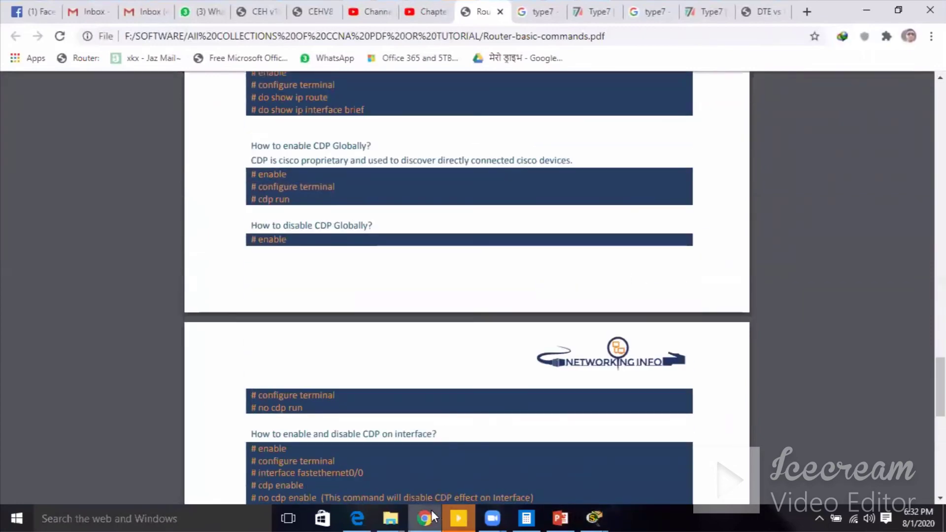
{"action": "left_click", "coordinate": [390, 517]}
Reposition the Router0 CLI window and bring the Packet Tracer topology window with both routers forward
{"action": "mouse_move", "coordinate": [603, 516]}
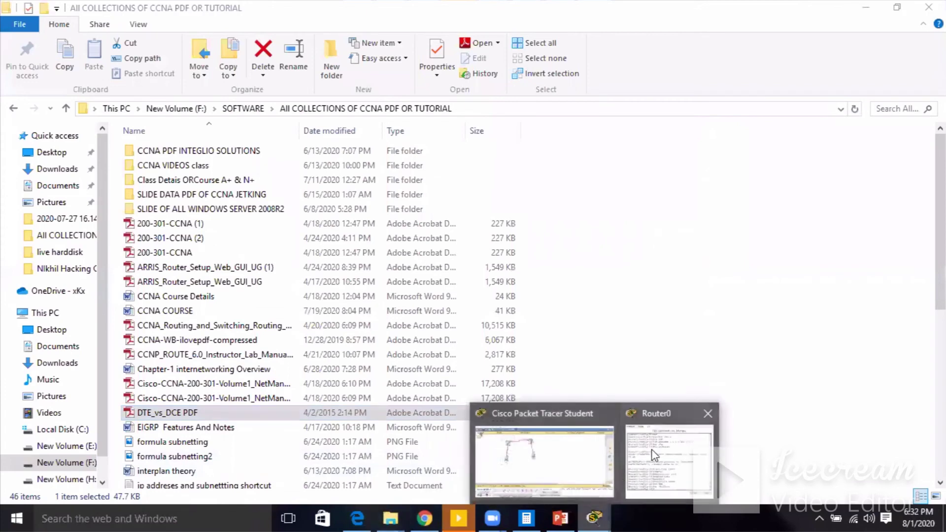
{"action": "left_click", "coordinate": [676, 469]}
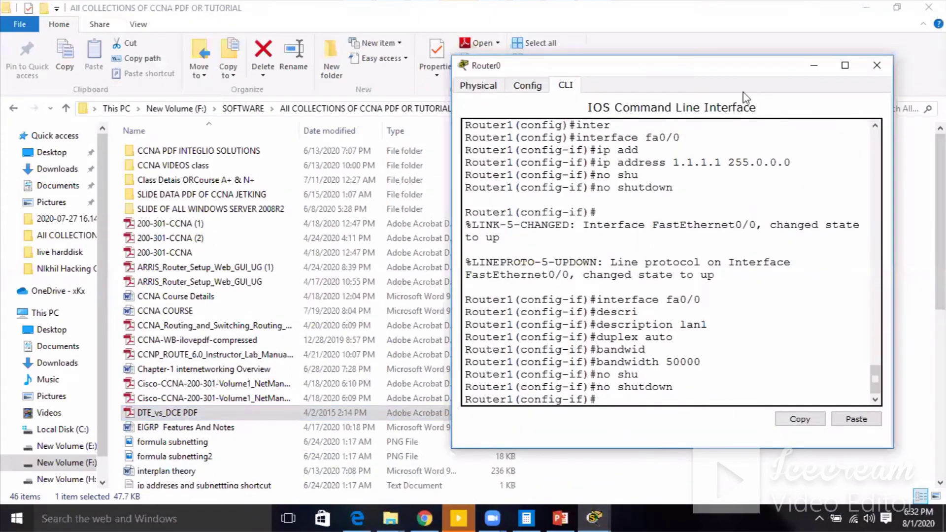
{"action": "left_click_drag", "start_coordinate": [734, 72], "coordinate": [467, 120]}
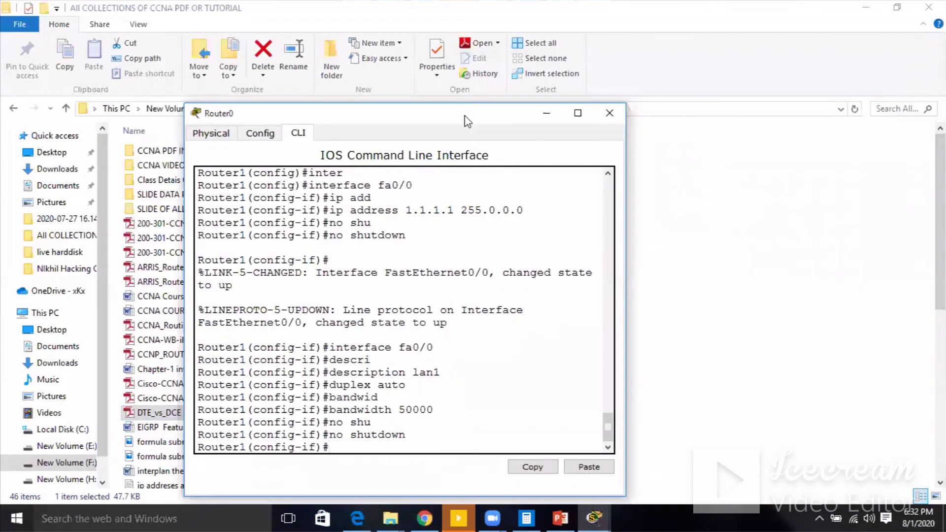
{"action": "left_click", "coordinate": [422, 517]}
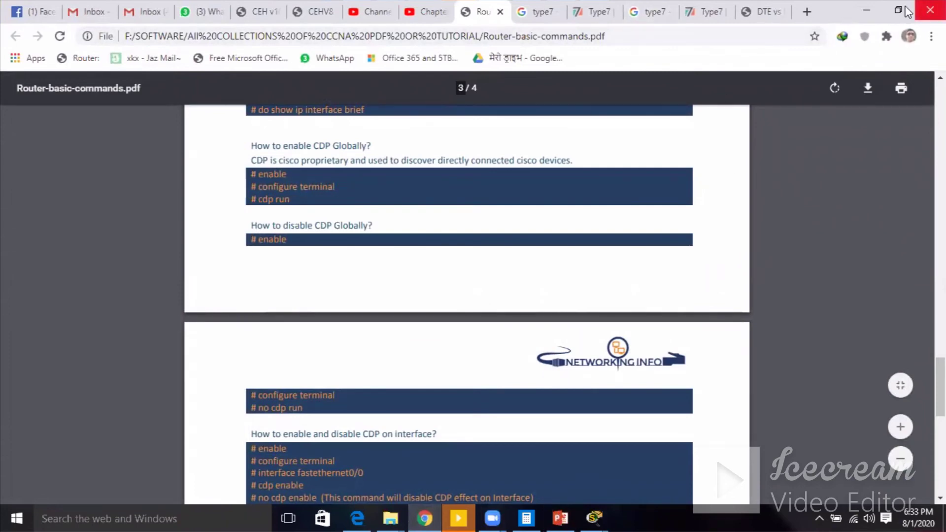
{"action": "mouse_move", "coordinate": [592, 516]}
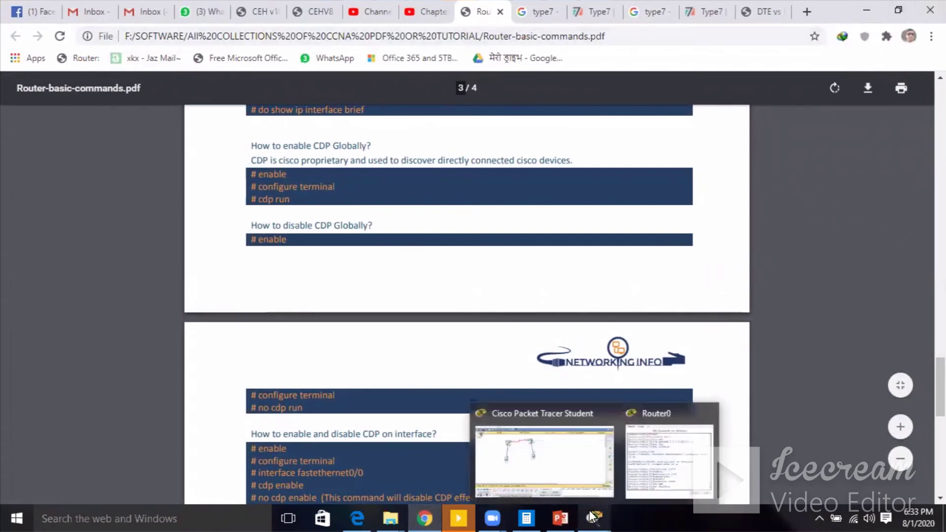
{"action": "left_click", "coordinate": [657, 491]}
{"action": "mouse_move", "coordinate": [595, 517]}
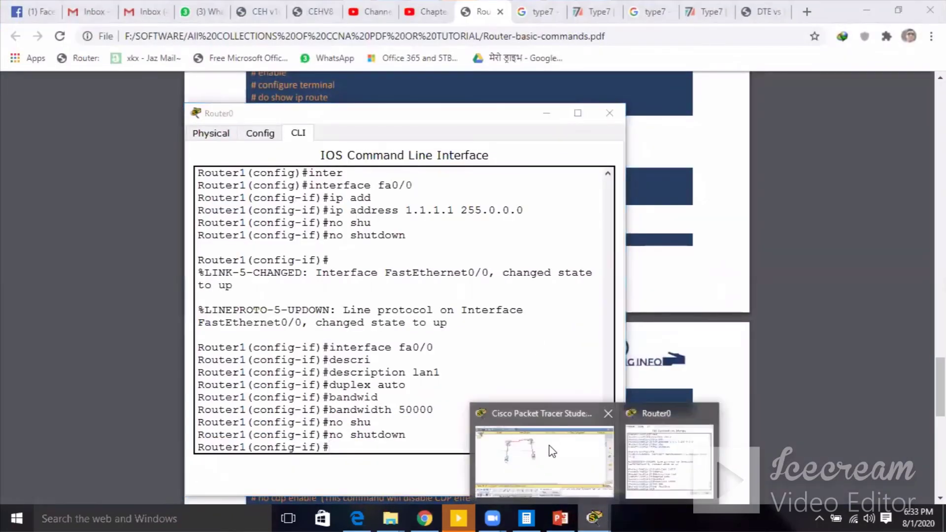
{"action": "left_click", "coordinate": [551, 451]}
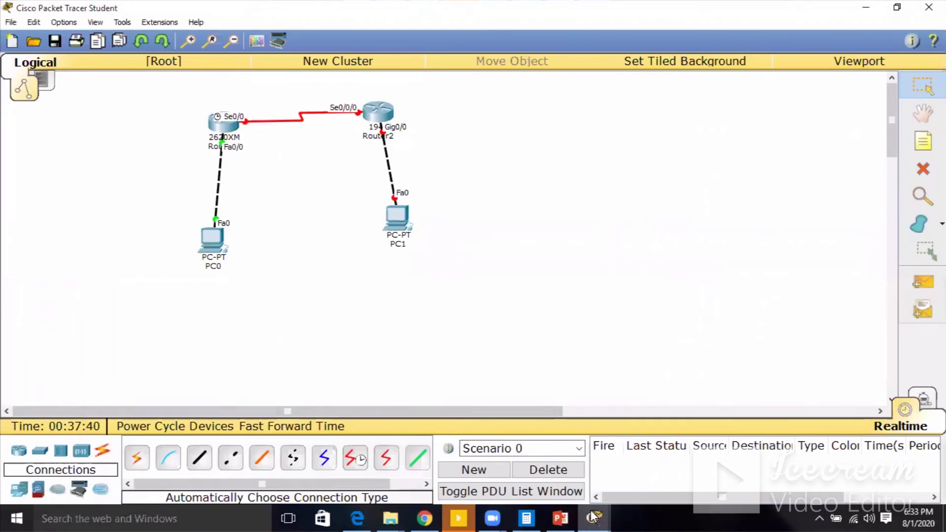
In Router0's CLI, exit the current configuration modes and re-enter global configuration with configure terminal
{"action": "left_click", "coordinate": [661, 468]}
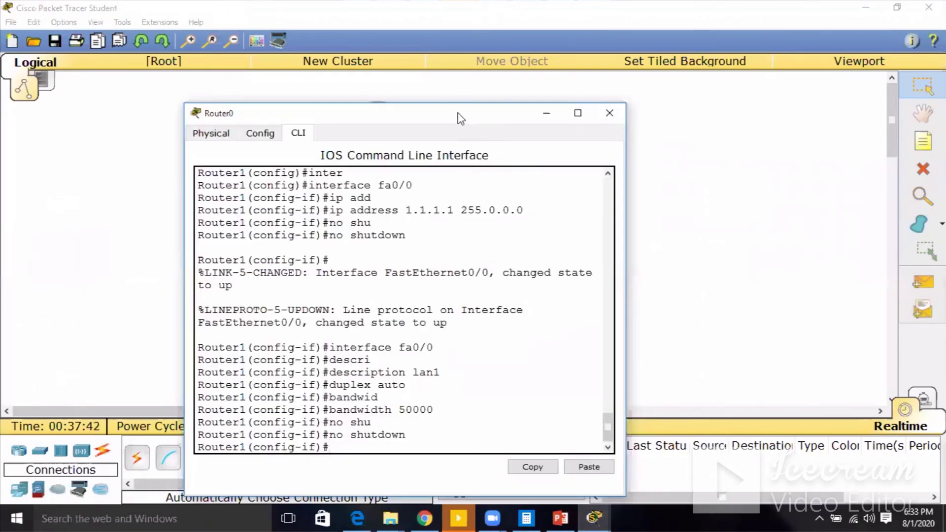
{"action": "left_click_drag", "start_coordinate": [461, 118], "coordinate": [722, 110]}
{"action": "type", "text": "e"}
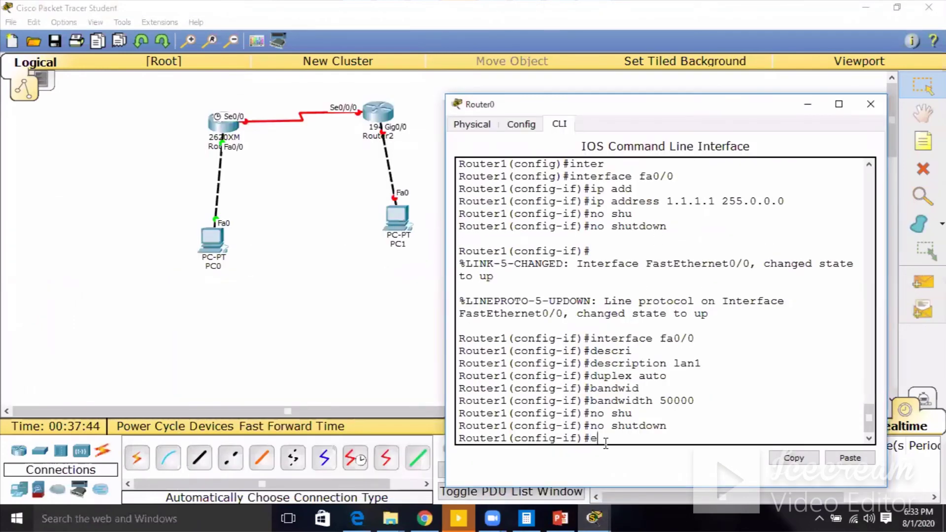
{"action": "type", "text": "xit"}
{"action": "key", "text": "Return"}
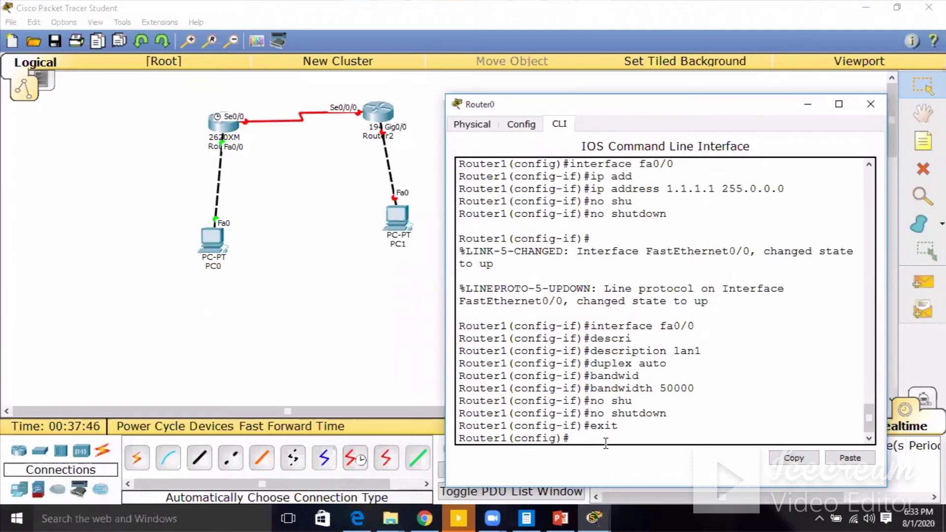
{"action": "type", "text": "exit"}
{"action": "key", "text": "Return"}
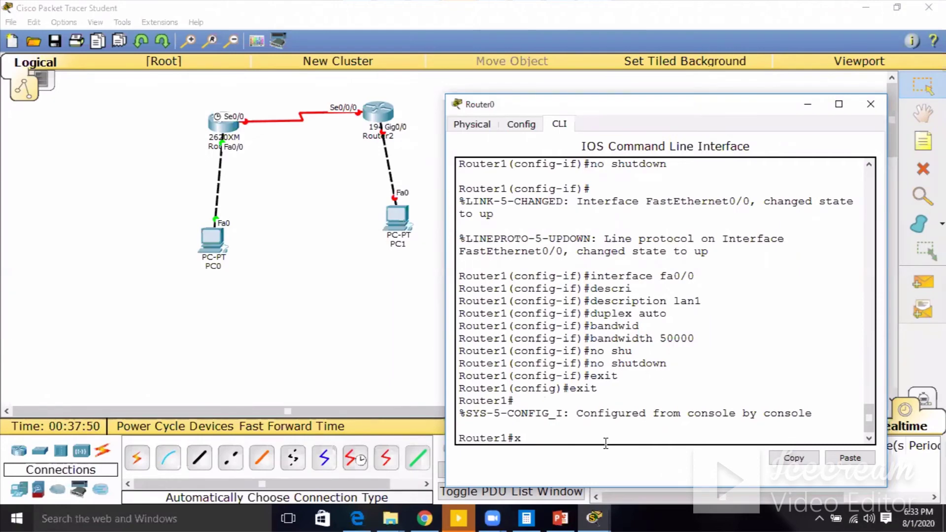
{"action": "type", "text": "confi"}
{"action": "key", "text": "Tab"}
{"action": "type", "text": "ter"}
{"action": "key", "text": "Tab"}
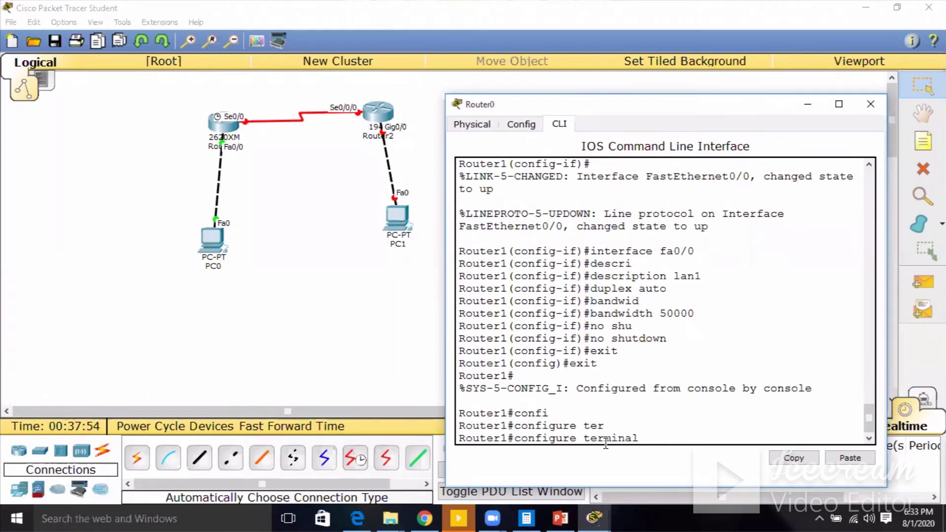
{"action": "key", "text": "Return"}
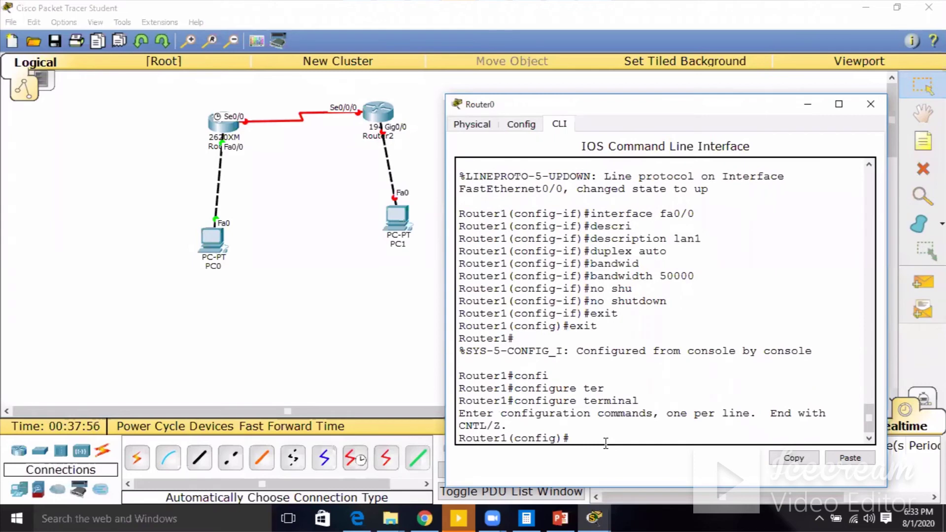
Enter interface se0/0 and set its clock rate to 64000
{"action": "type", "text": "inter"}
{"action": "key", "text": "Tab"}
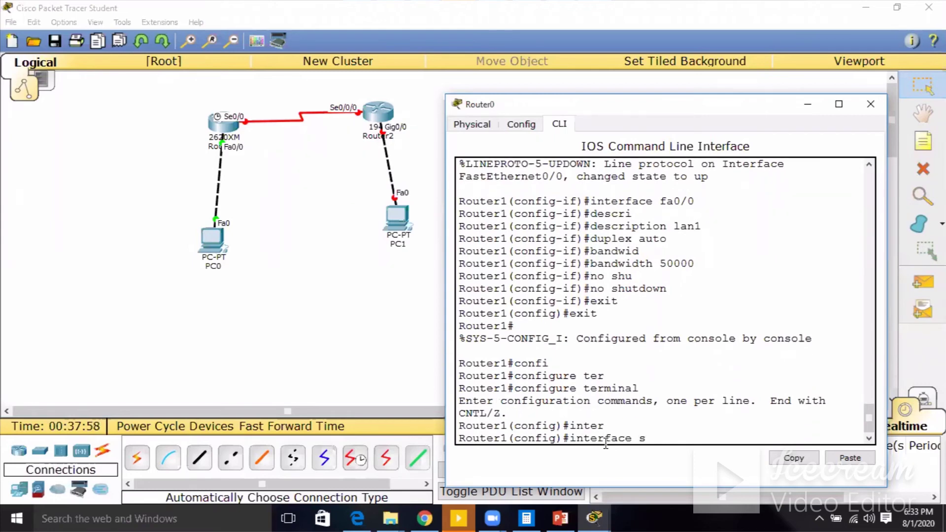
{"action": "type", "text": "se0/0"}
{"action": "key", "text": "Return"}
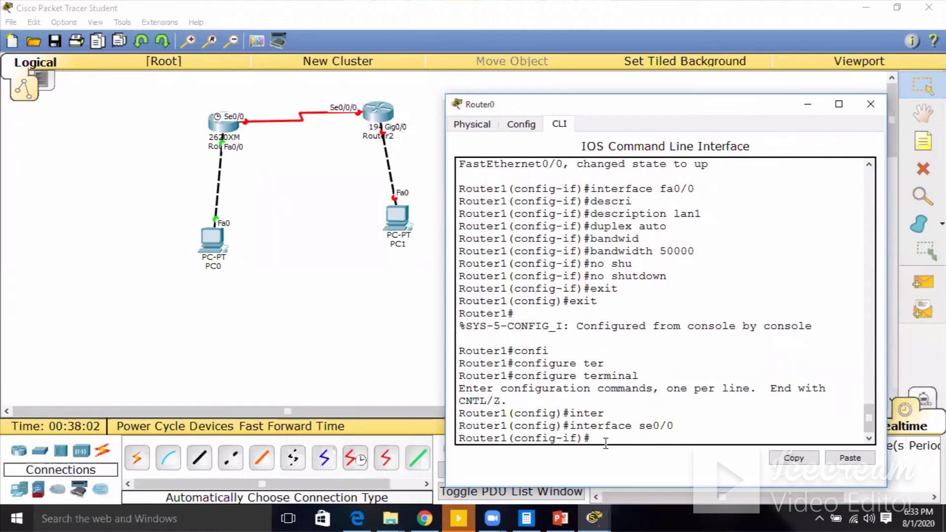
{"action": "type", "text": "clo"}
{"action": "key", "text": "Tab"}
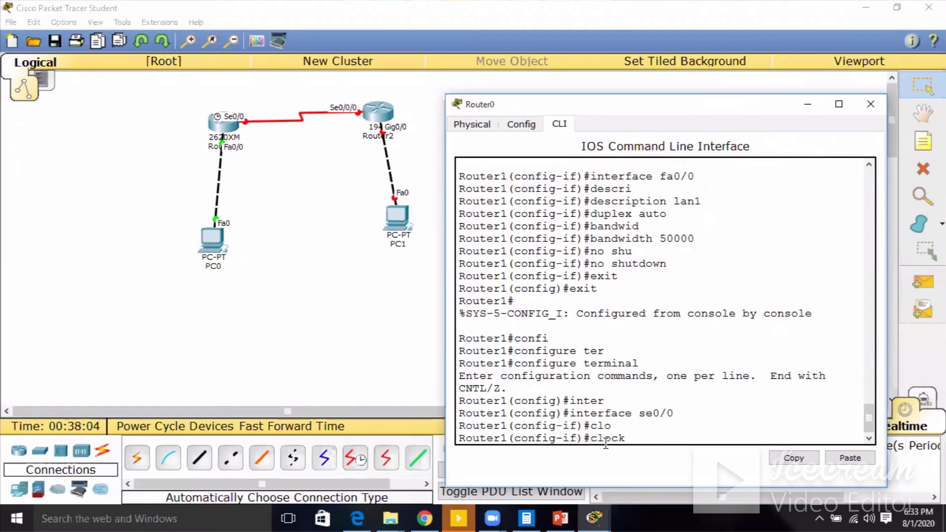
{"action": "type", "text": "rat"}
{"action": "key", "text": "Tab"}
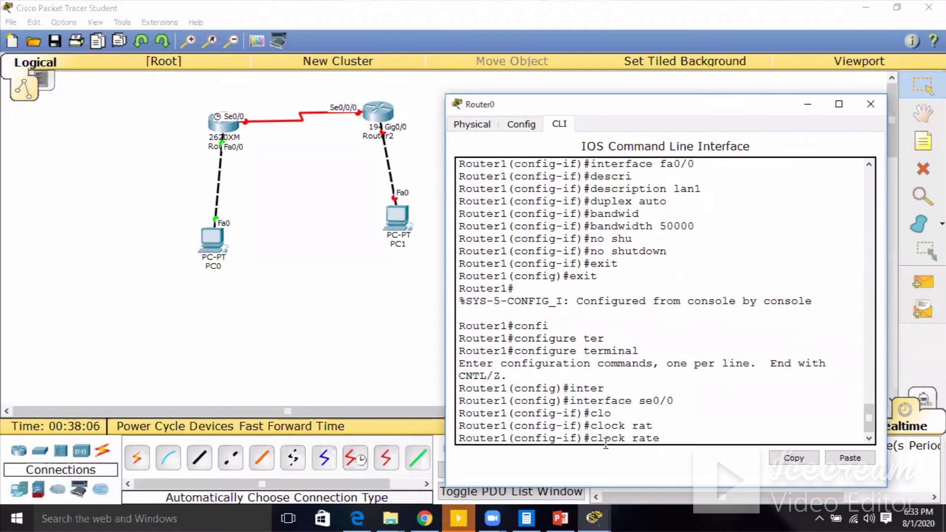
{"action": "type", "text": "64000"}
{"action": "key", "text": "Return"}
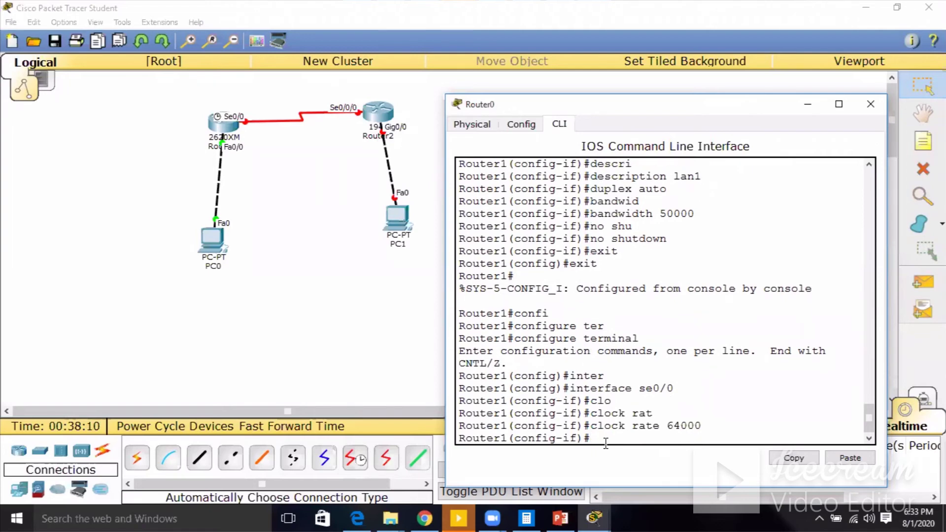
Assign se0/0 the address 10.0.0.1 255.0.0.0 and enable it with no shutdown
{"action": "type", "text": "n"}
{"action": "type", "text": "o"}
{"action": "key", "text": "BackSpace"}
{"action": "key", "text": "BackSpace"}
{"action": "type", "text": "ip add"}
{"action": "key", "text": "Tab"}
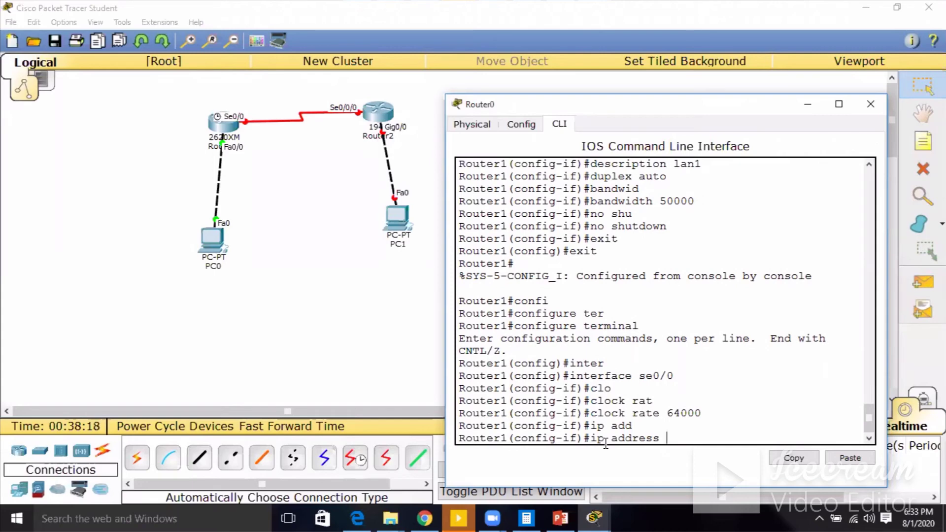
{"action": "type", "text": "10.0.0.1 2"}
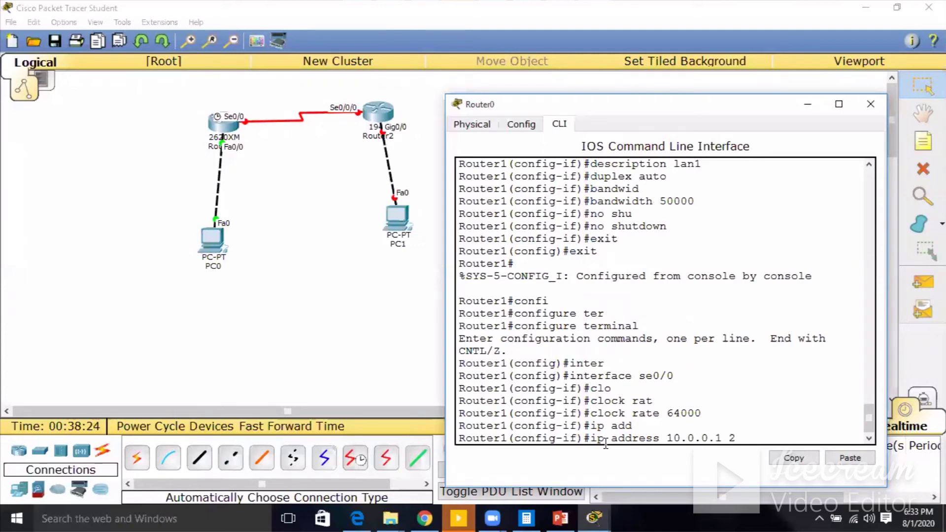
{"action": "type", "text": "55.0.0.0"}
{"action": "key", "text": "Return"}
{"action": "type", "text": "no shu"}
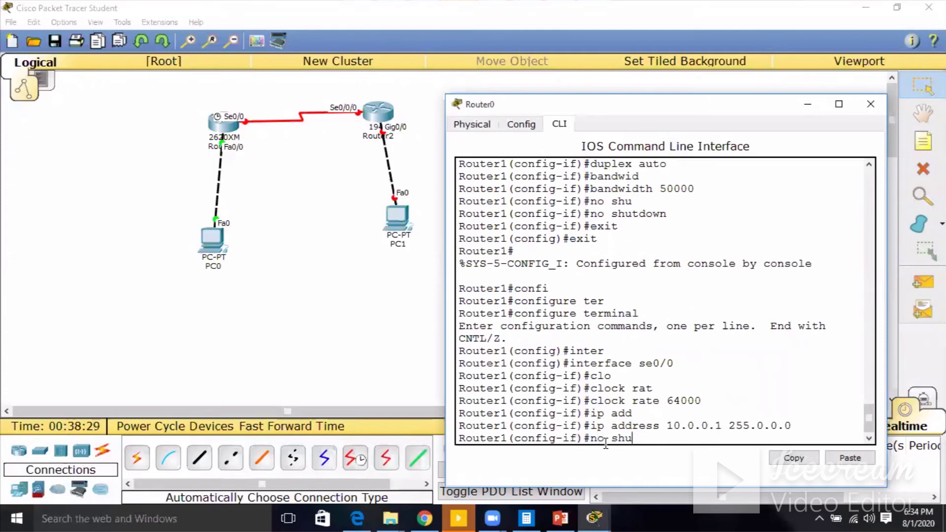
{"action": "key", "text": "Tab"}
{"action": "key", "text": "Return"}
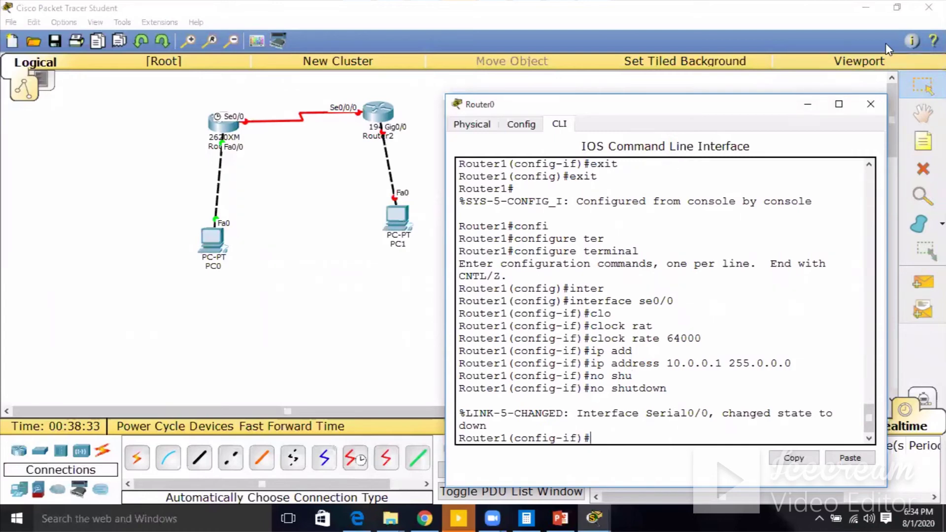
Minimize Router0, open Router2, power it off, and interrupt its boot at the rommon prompt
{"action": "left_click", "coordinate": [806, 107]}
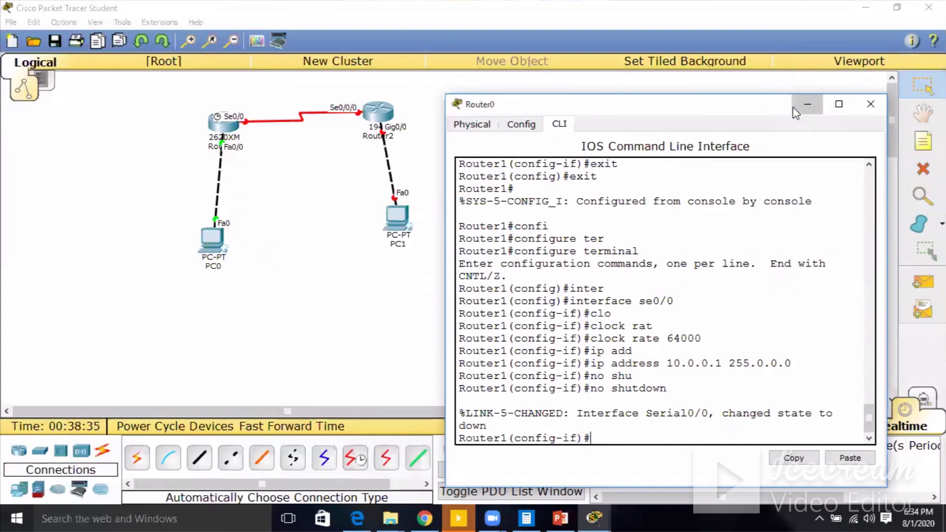
{"action": "left_click", "coordinate": [379, 120]}
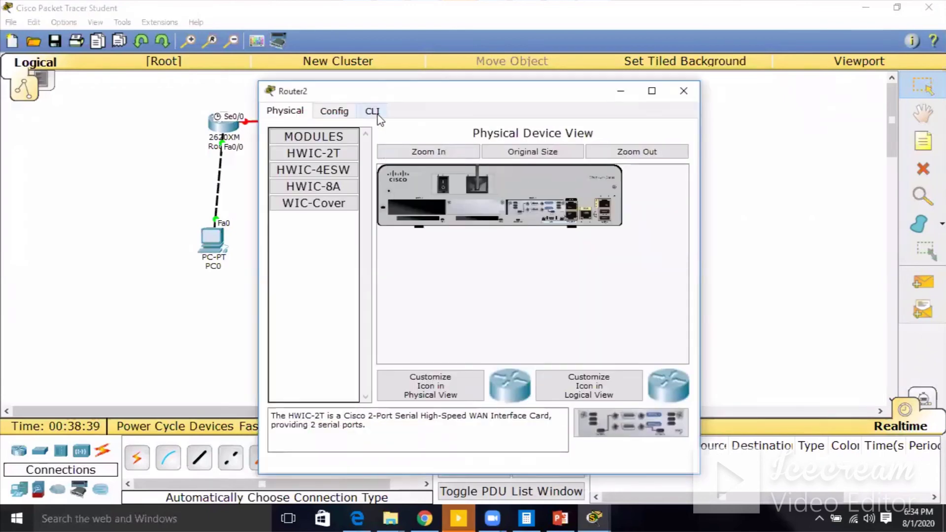
{"action": "left_click", "coordinate": [443, 186]}
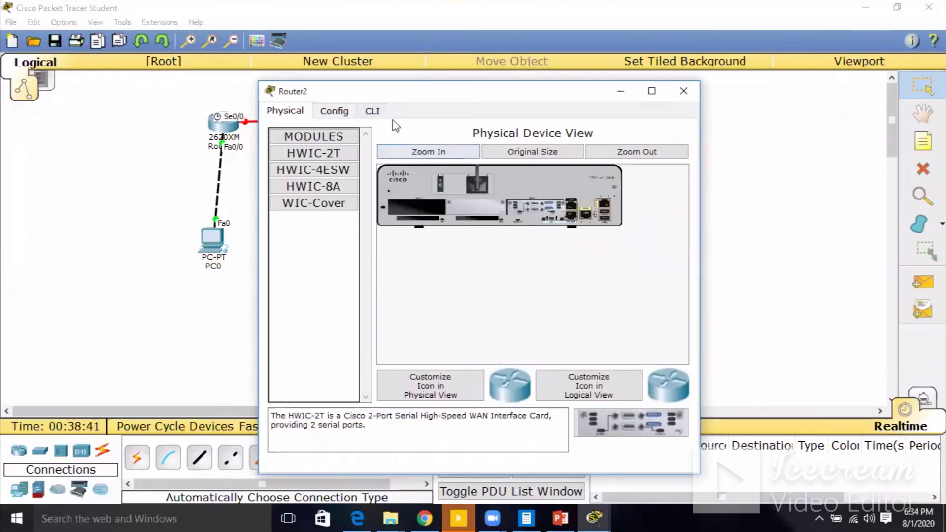
{"action": "left_click", "coordinate": [373, 112]}
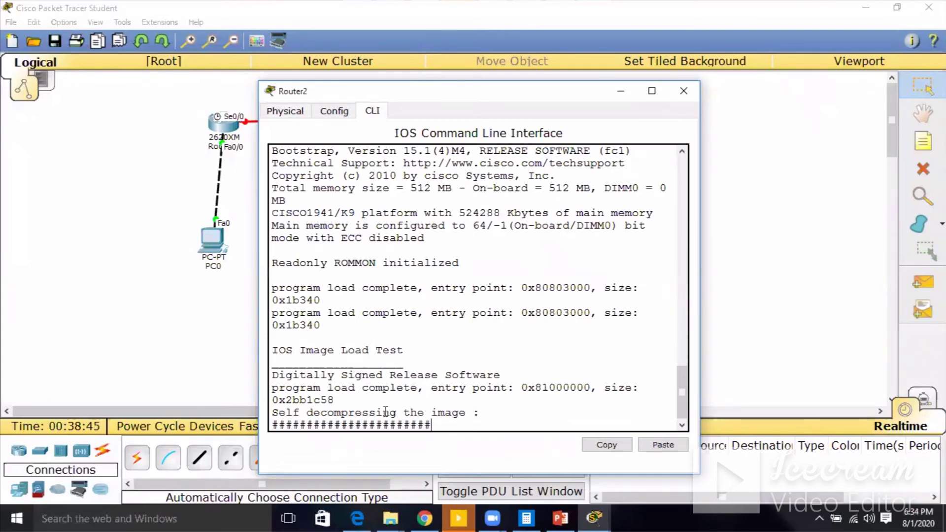
{"action": "key", "text": "ctrl+c"}
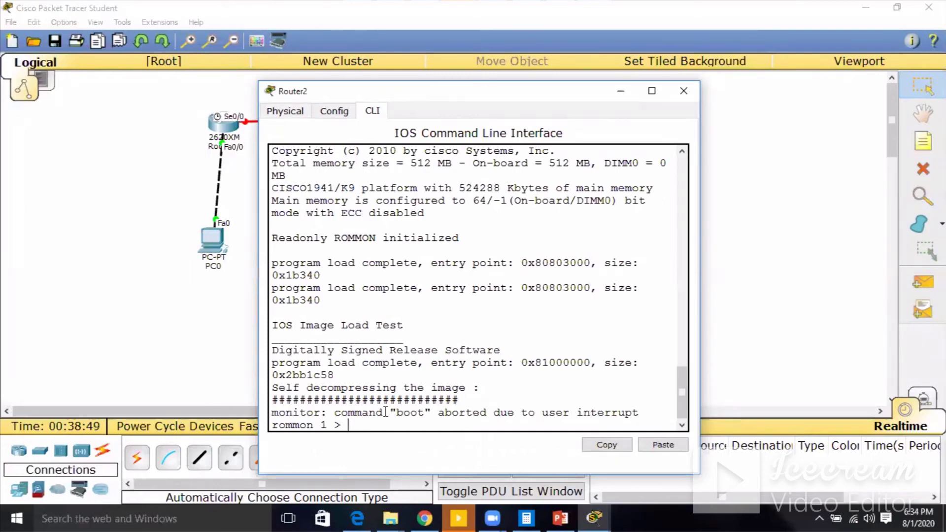
{"action": "type", "text": "exit"}
{"action": "key", "text": "Return"}
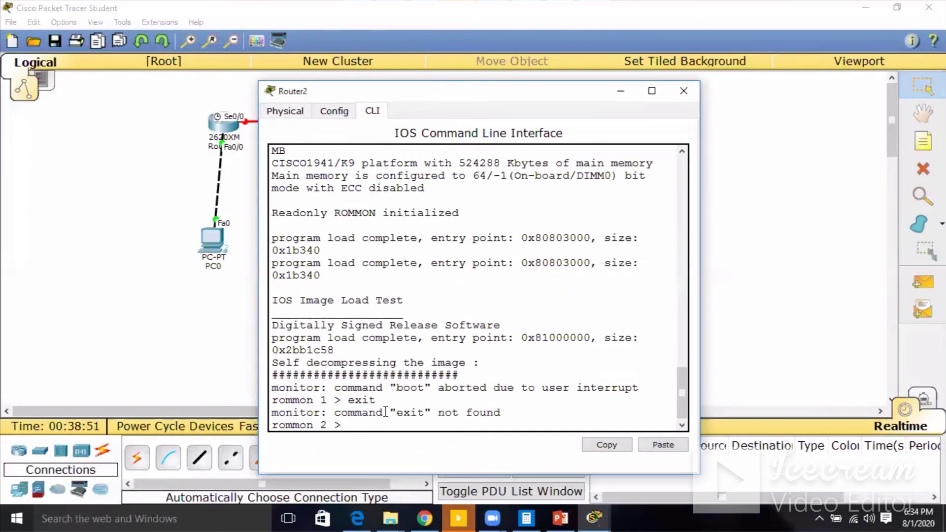
{"action": "key", "text": "Return"}
{"action": "type", "text": "exit"}
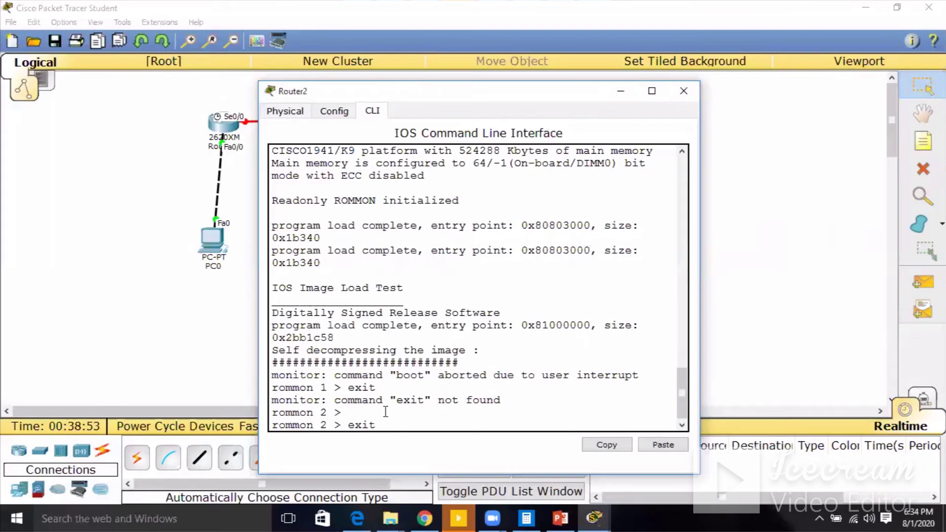
{"action": "key", "text": "Return"}
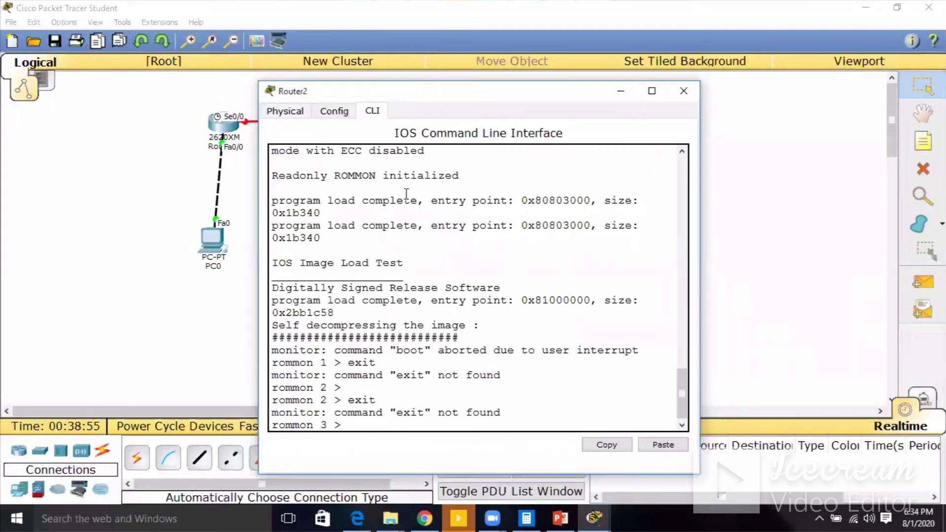
Restart Router2 from the Physical view and decline the initial configuration dialog
{"action": "left_click", "coordinate": [285, 111]}
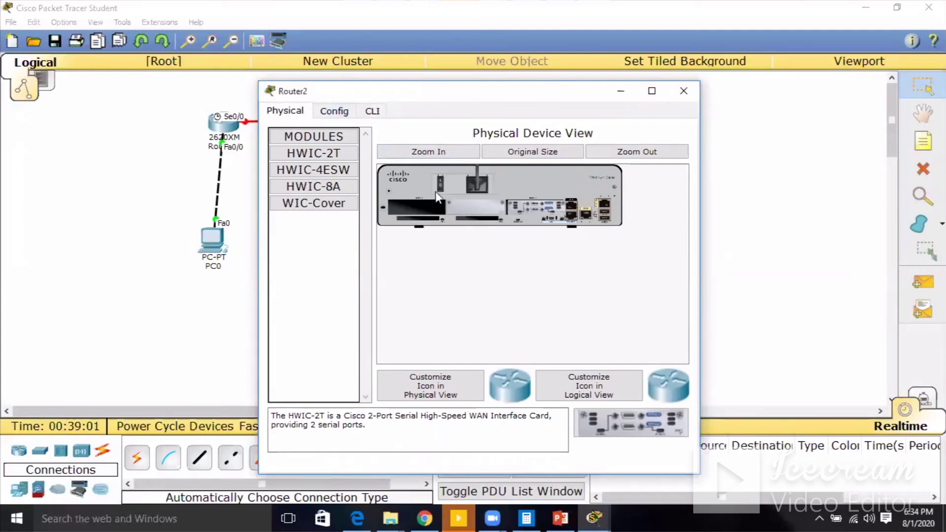
{"action": "left_click", "coordinate": [373, 111]}
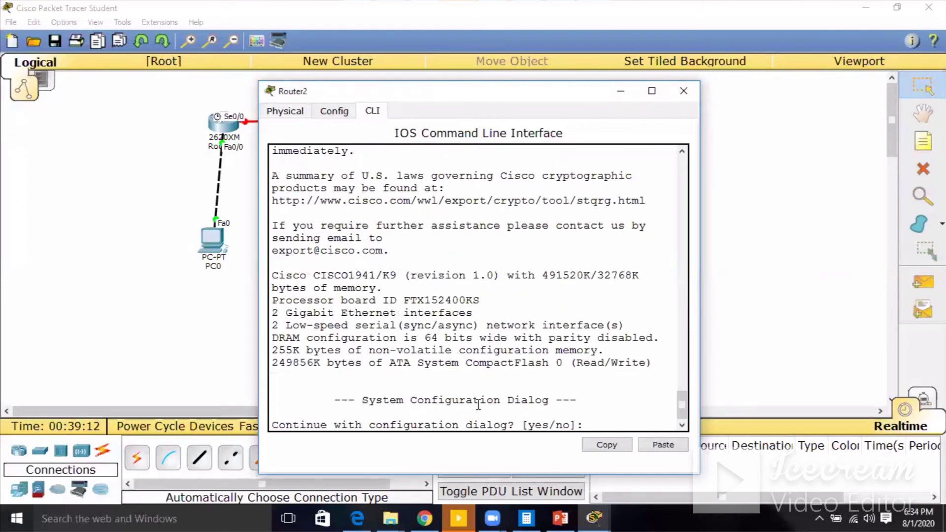
{"action": "type", "text": "o"}
{"action": "key", "text": "Return"}
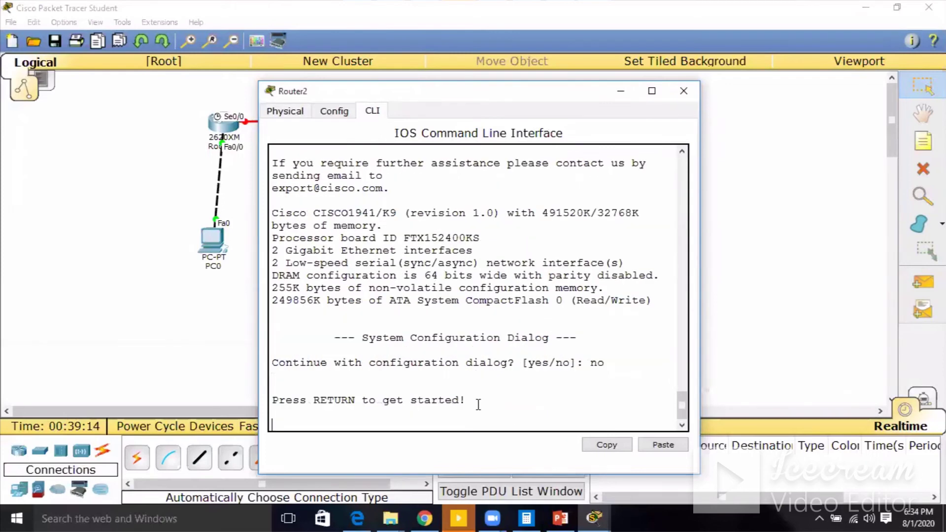
{"action": "key", "text": "Return"}
Put Router2's CLI into privileged mode with enable, then global configuration with configure terminal
{"action": "type", "text": "ena"}
{"action": "key", "text": "Tab"}
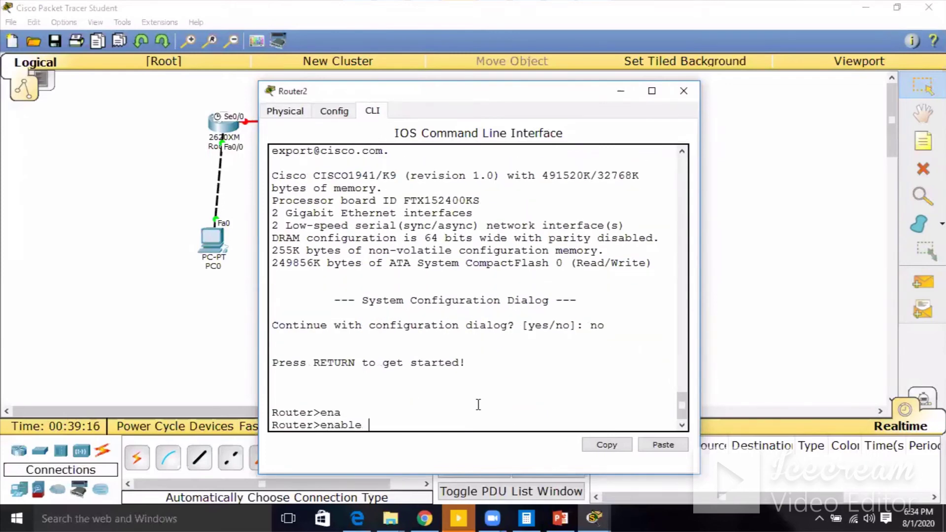
{"action": "key", "text": "Return"}
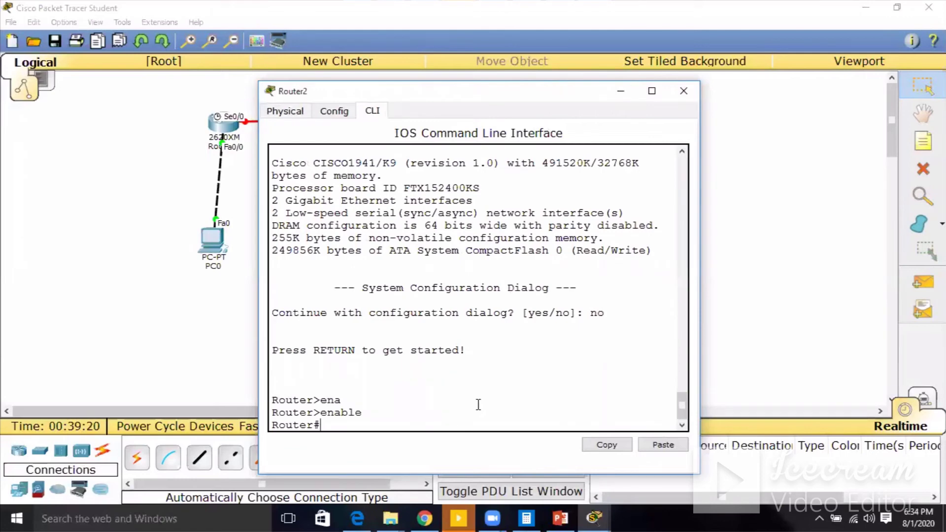
{"action": "type", "text": "onfi"}
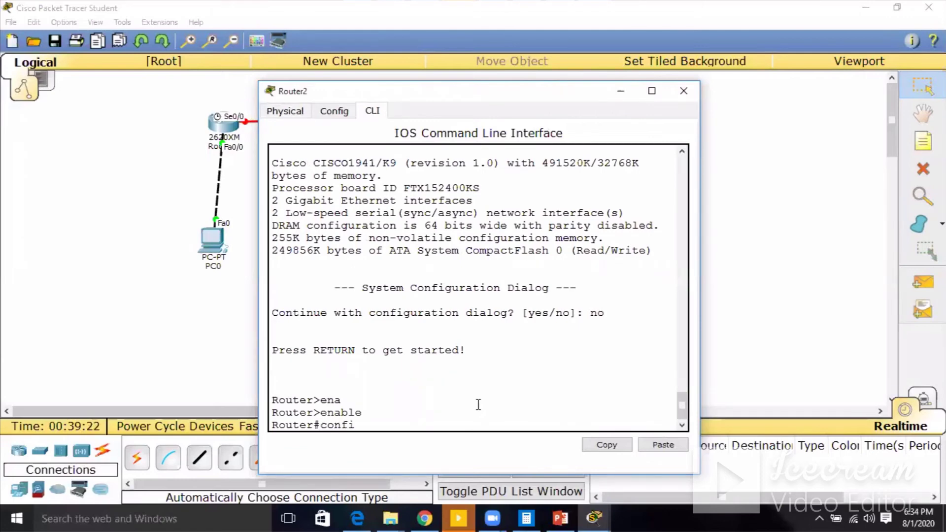
{"action": "key", "text": "Tab"}
{"action": "type", "text": "ter"}
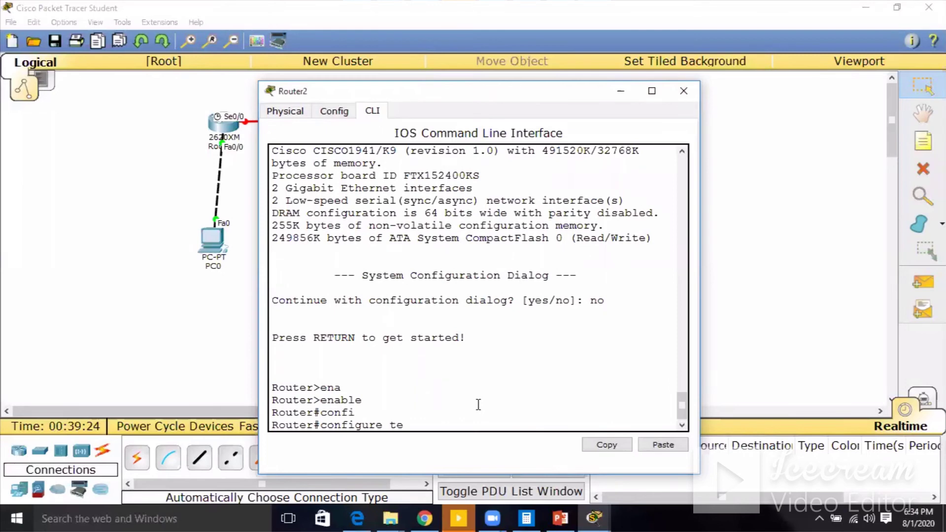
{"action": "key", "text": "Tab"}
{"action": "key", "text": "Return"}
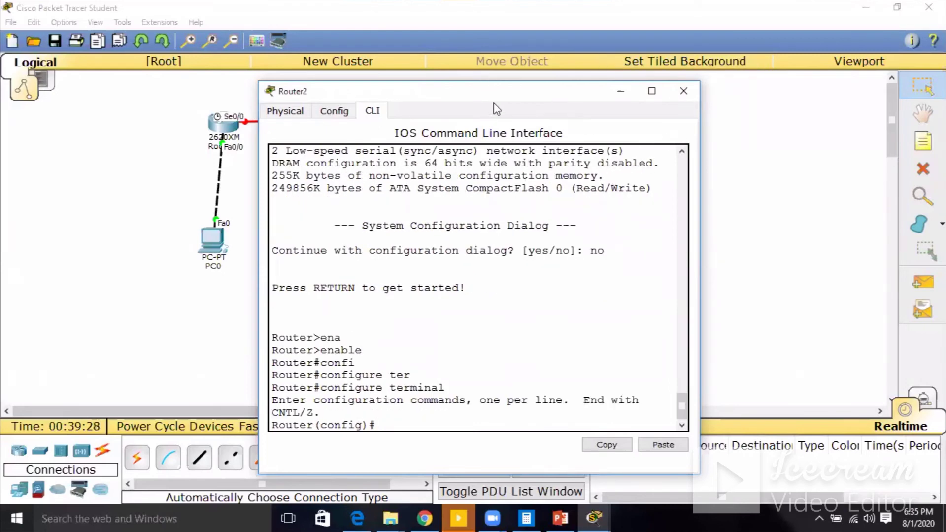
Move Router2's window aside and enter configuration of interface se0/0/0
{"action": "left_click_drag", "start_coordinate": [504, 95], "coordinate": [702, 68]}
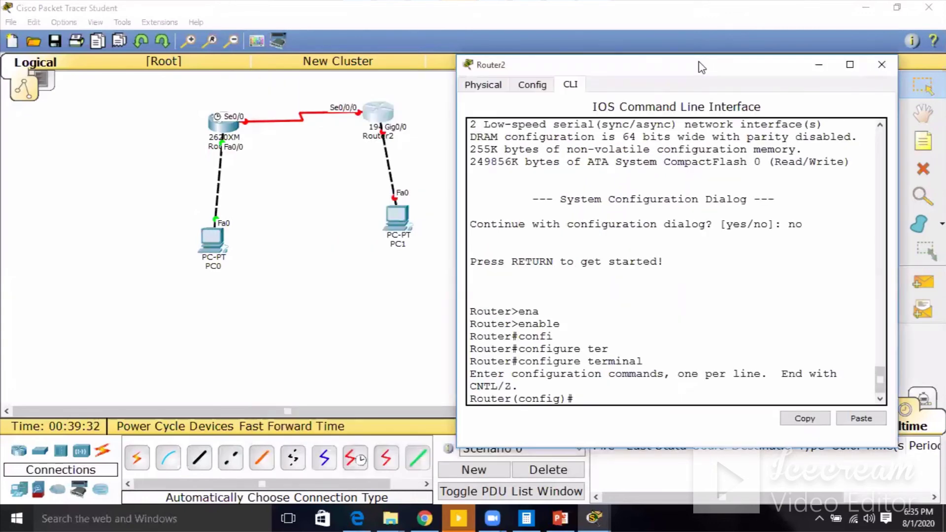
{"action": "left_click", "coordinate": [591, 399]}
{"action": "type", "text": "inter"}
{"action": "key", "text": "Tab"}
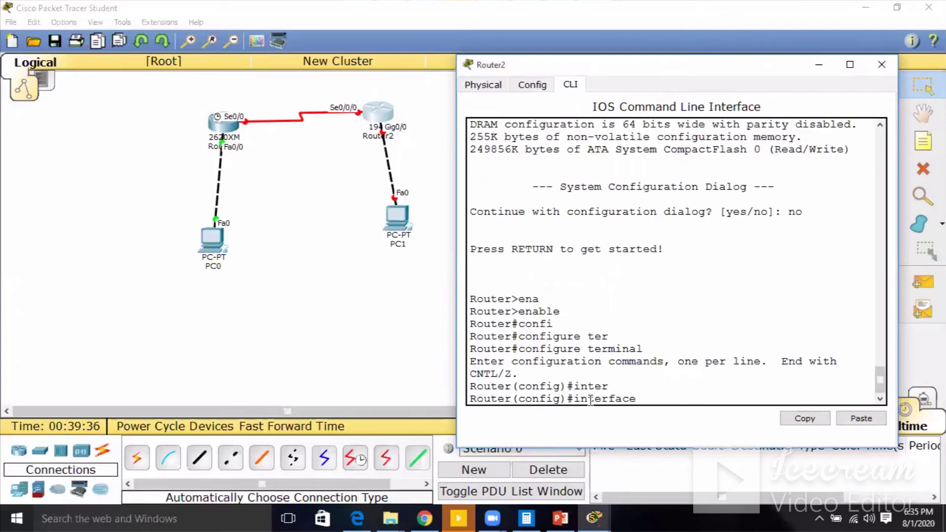
{"action": "type", "text": "se0/0/0"}
{"action": "key", "text": "Return"}
Set clock rate 64000 on Router2's se0/0/0
{"action": "type", "text": "ip"}
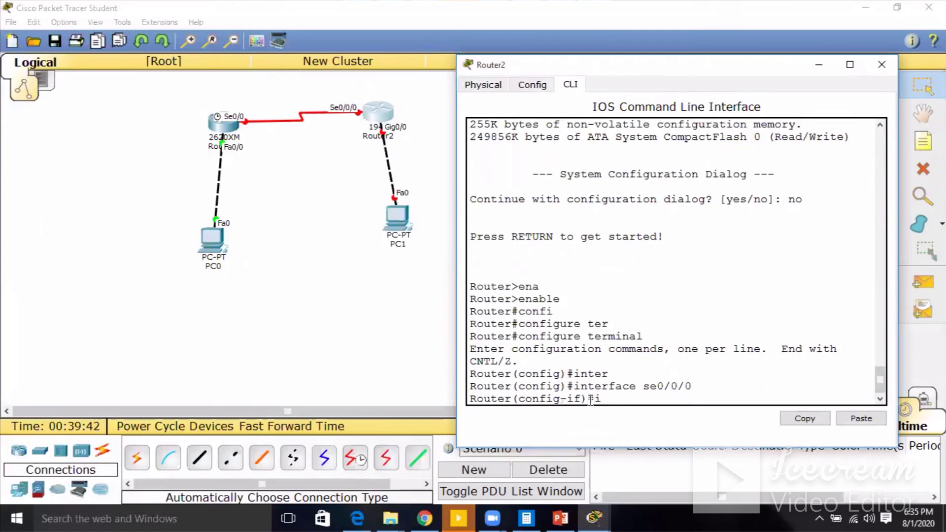
{"action": "key", "text": "BackSpace"}
{"action": "key", "text": "BackSpace"}
{"action": "type", "text": "clo"}
{"action": "key", "text": "Tab"}
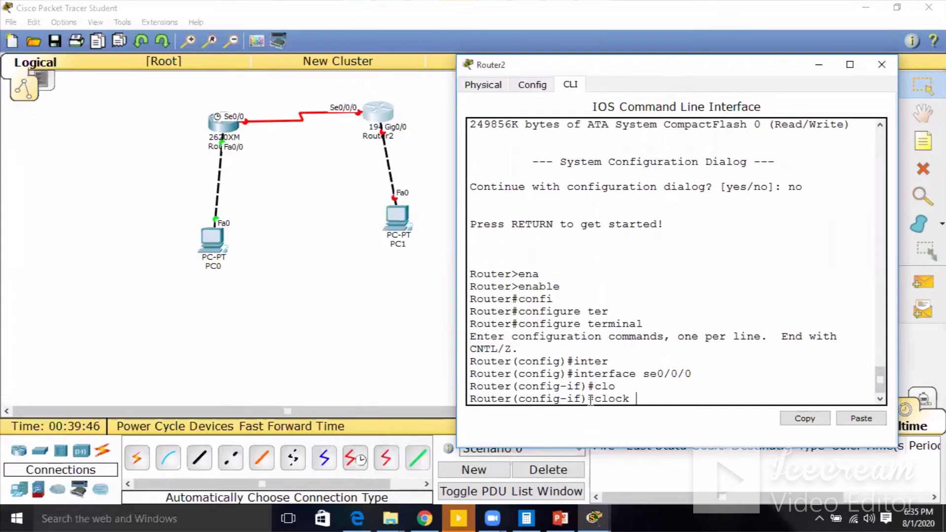
{"action": "type", "text": "ra"}
{"action": "key", "text": "Tab"}
{"action": "type", "text": "64000"}
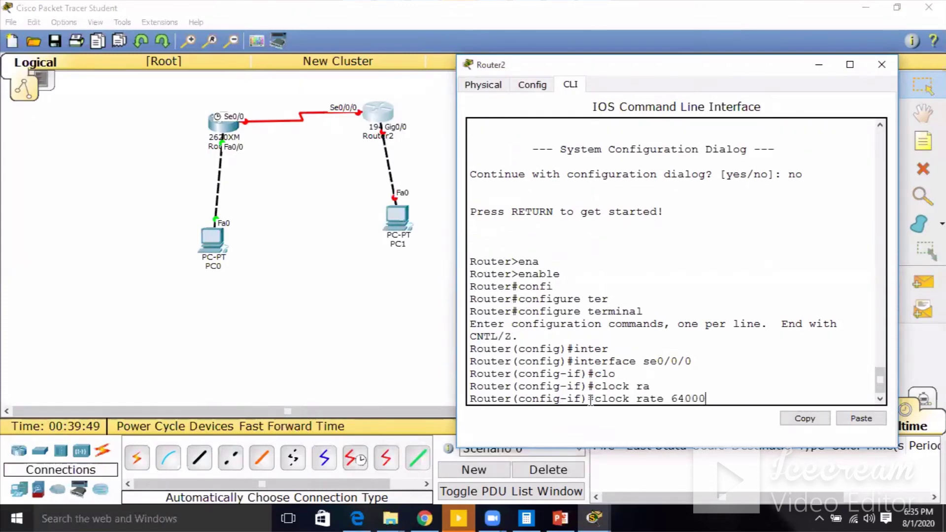
{"action": "key", "text": "Return"}
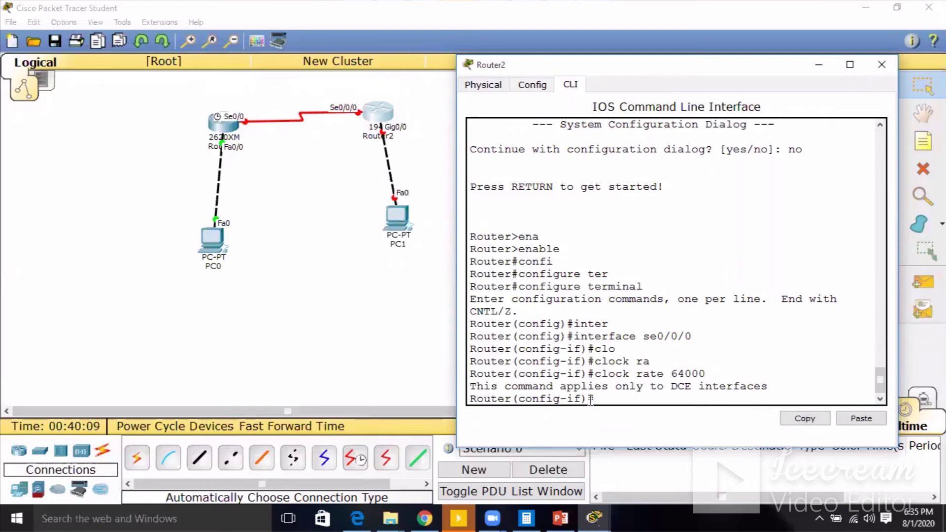
Exit twice to the privileged prompt and begin typing 'show controller'
{"action": "type", "text": "exit"}
{"action": "key", "text": "Return"}
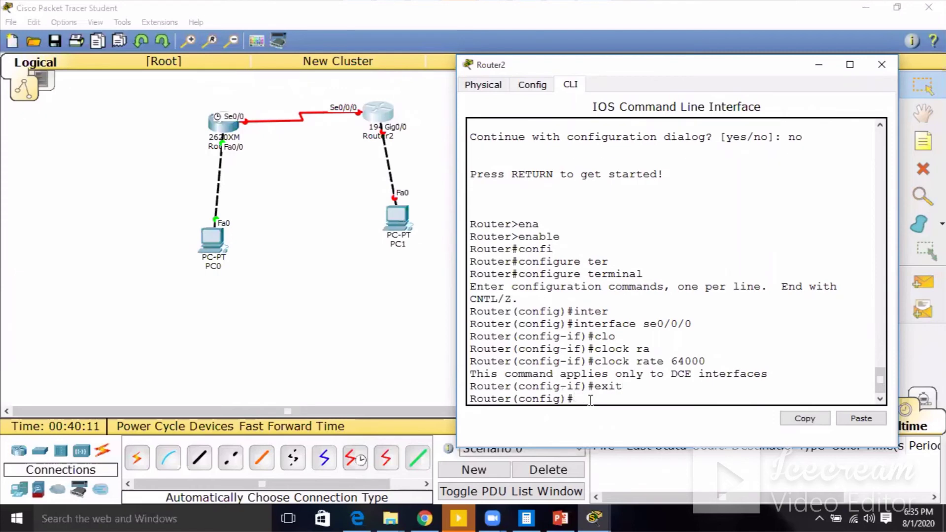
{"action": "type", "text": "r"}
{"action": "key", "text": "BackSpace"}
{"action": "type", "text": "exit"}
{"action": "key", "text": "Return"}
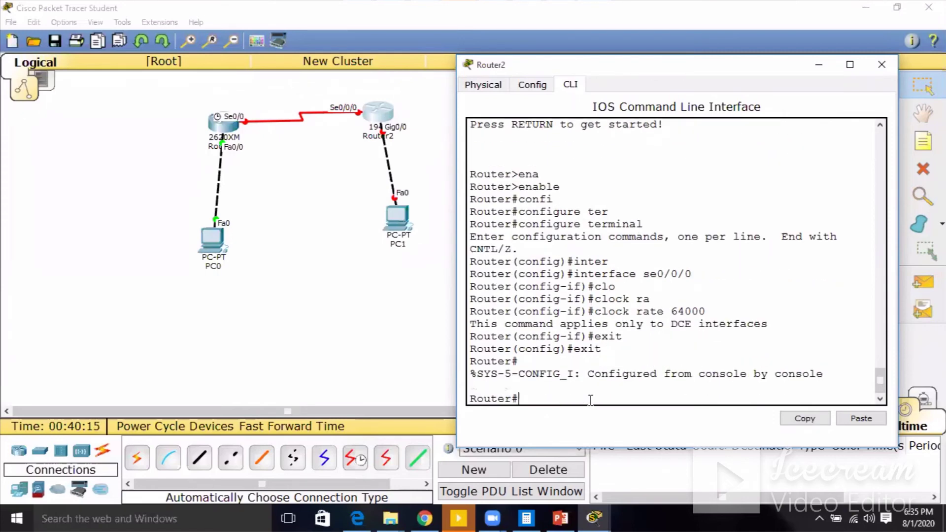
{"action": "type", "text": "sho"}
{"action": "key", "text": "Tab"}
{"action": "type", "text": "con"}
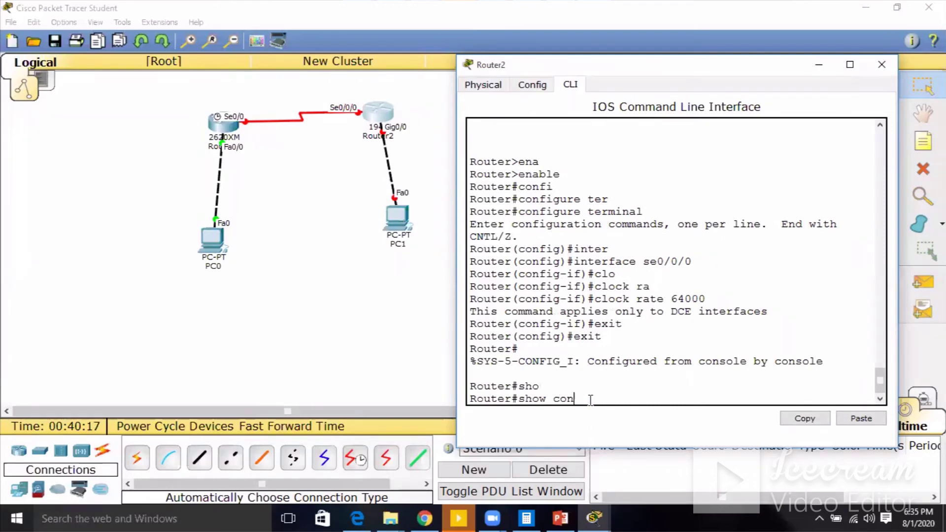
{"action": "type", "text": "troller"}
Run show controllers on Router2 and page through to find Serial0/0/0's DTE V.35 clock type
{"action": "key", "text": "Tab"}
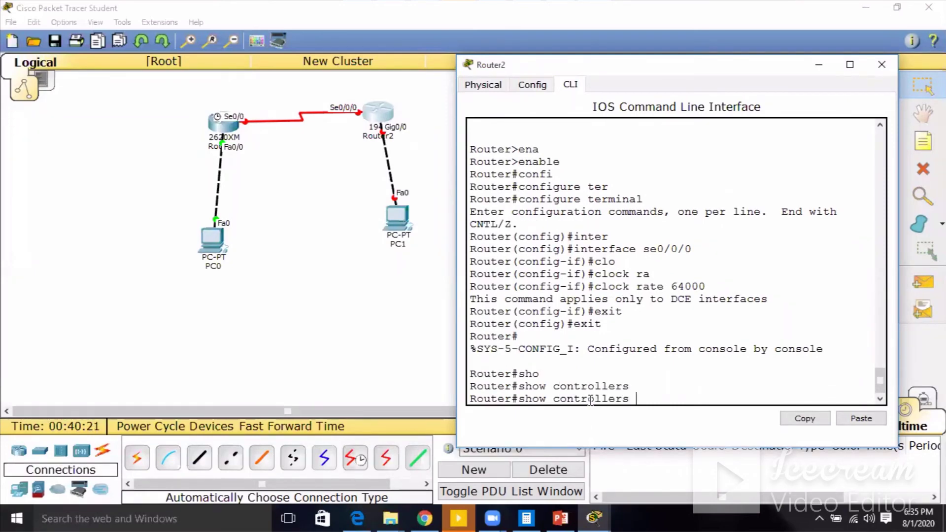
{"action": "key", "text": "Return"}
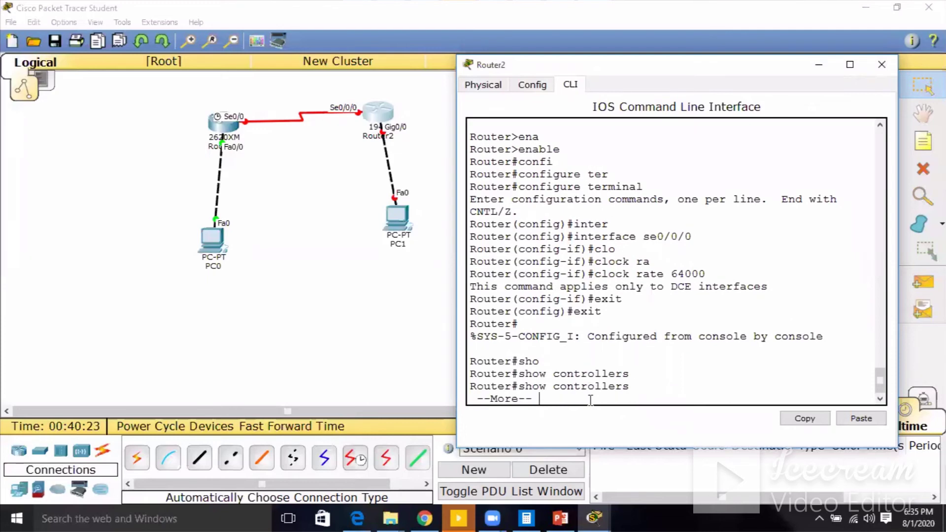
{"action": "key", "text": "Return"}
{"action": "key", "text": "Return"}
{"action": "key", "text": "Return"}
{"action": "key", "text": "Return"}
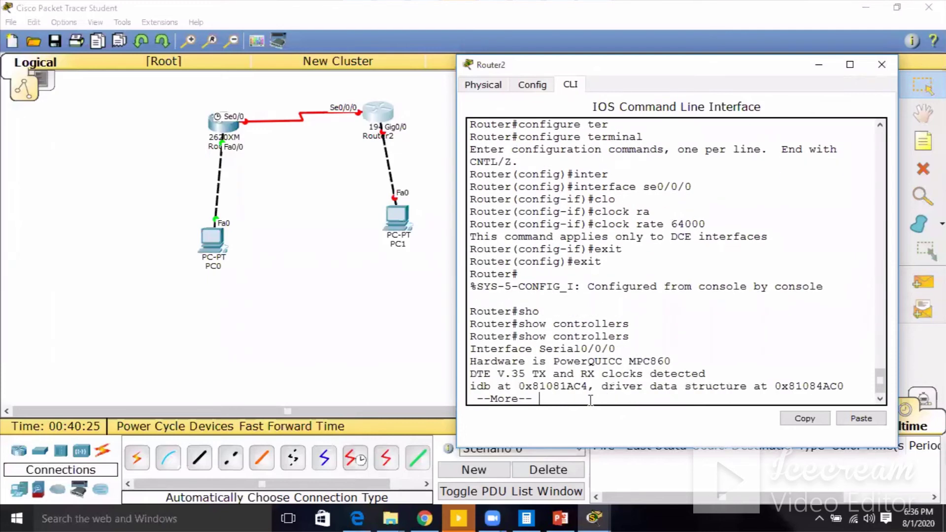
{"action": "key", "text": "Return"}
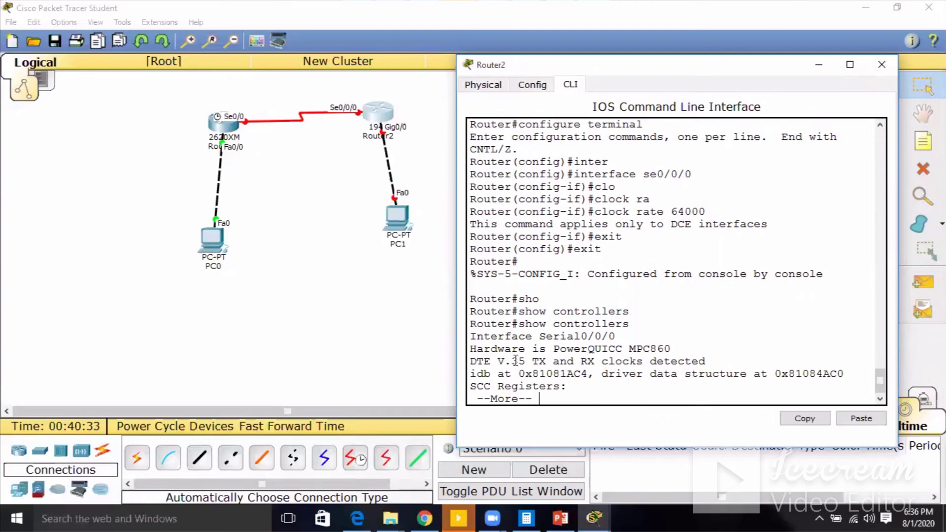
{"action": "left_click_drag", "start_coordinate": [525, 362], "coordinate": [467, 366]}
{"action": "left_click", "coordinate": [543, 398]}
{"action": "type", "text": "q"}
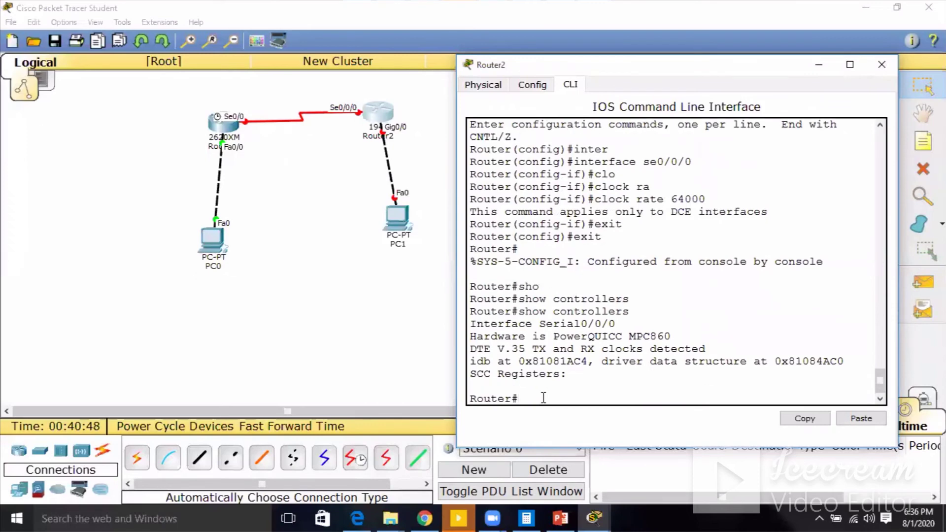
{"action": "type", "text": "conf"}
Enter global configuration and open interface se0/0/0 on Router2
{"action": "key", "text": "Tab"}
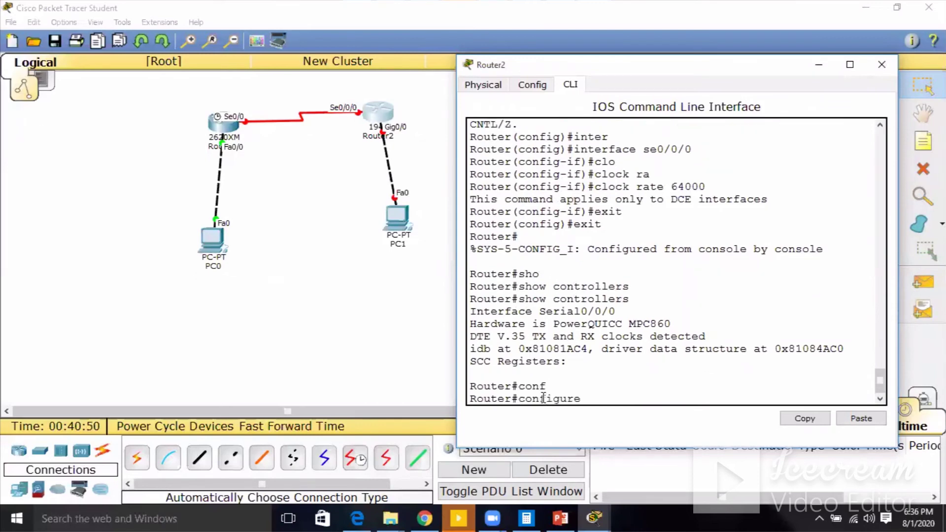
{"action": "type", "text": "ter"}
{"action": "key", "text": "Tab"}
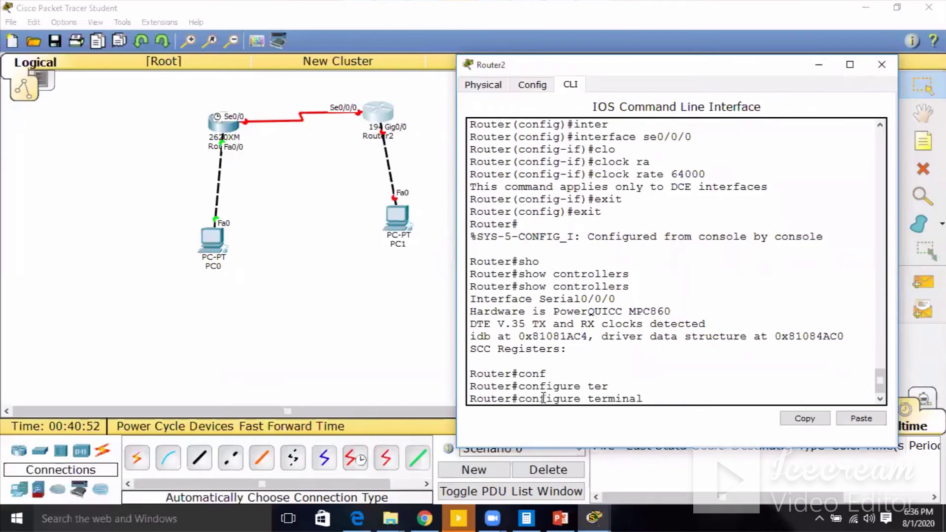
{"action": "key", "text": "Return"}
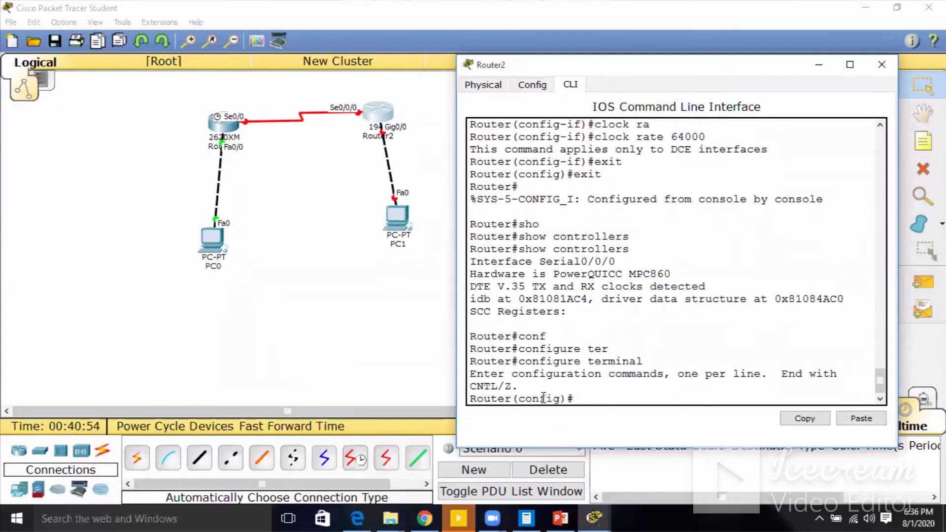
{"action": "type", "text": "inter"}
{"action": "key", "text": "Tab"}
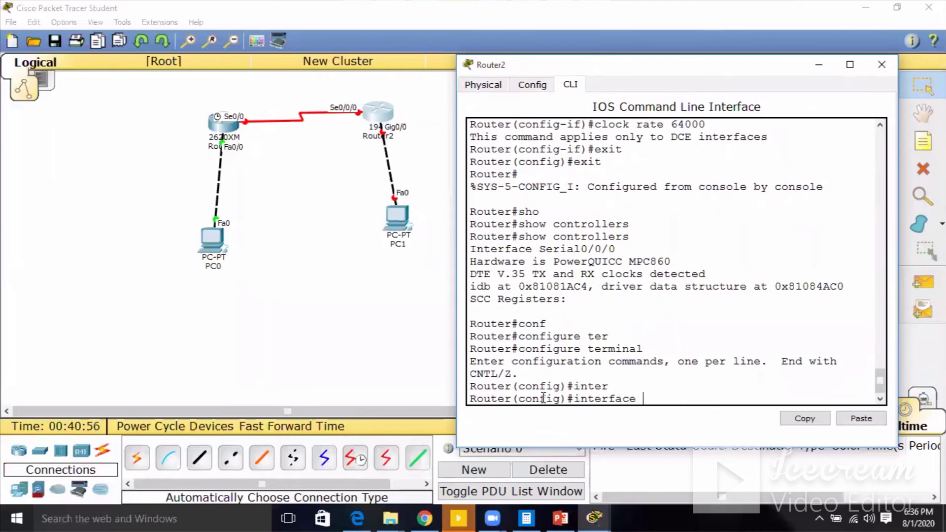
{"action": "type", "text": "se0/0/0"}
{"action": "key", "text": "Return"}
Assign se0/0/0 the IP address 10.0.0.2 255.0.0.0
{"action": "type", "text": "ip a"}
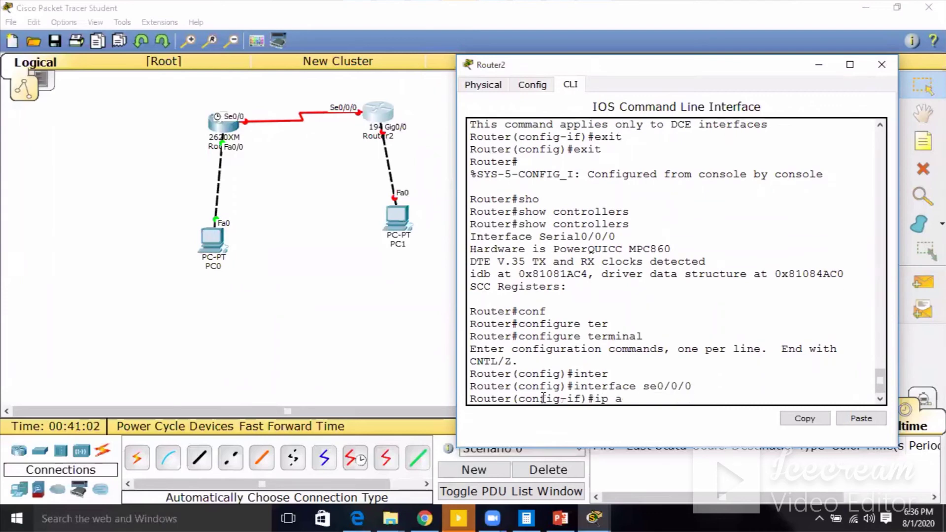
{"action": "key", "text": "BackSpace"}
{"action": "key", "text": "BackSpace"}
{"action": "key", "text": "BackSpace"}
{"action": "key", "text": "BackSpace"}
{"action": "type", "text": "no"}
{"action": "key", "text": "BackSpace"}
{"action": "key", "text": "BackSpace"}
{"action": "type", "text": "ip add"}
{"action": "key", "text": "Tab"}
{"action": "type", "text": "1"}
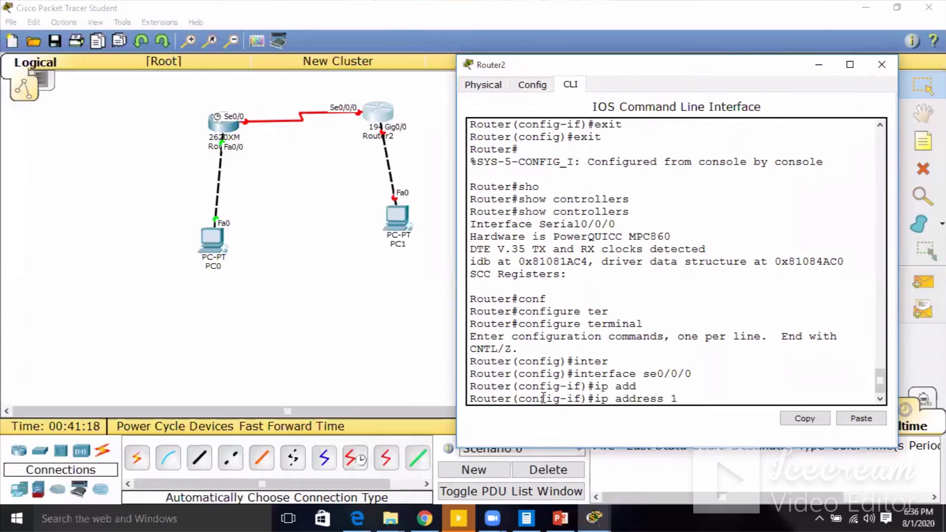
{"action": "type", "text": "0.0.0.2 255.0.0.0"}
{"action": "key", "text": "Return"}
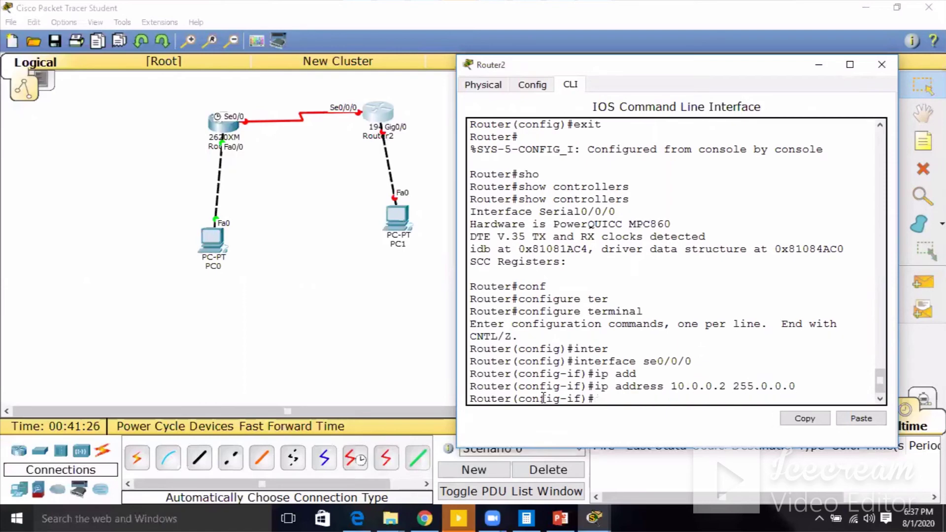
Enable se0/0/0 with no shutdown so the link comes up, then exit the interface
{"action": "type", "text": "no shu"}
{"action": "key", "text": "Tab"}
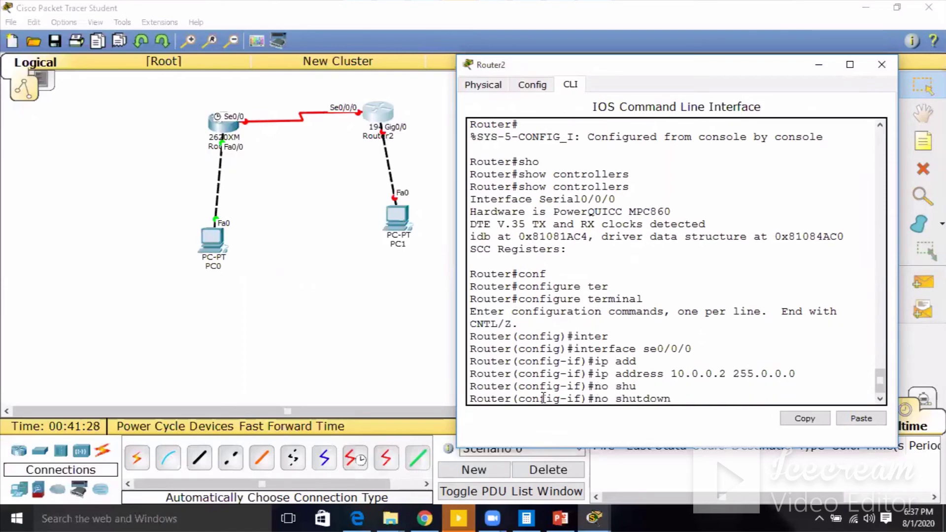
{"action": "key", "text": "Return"}
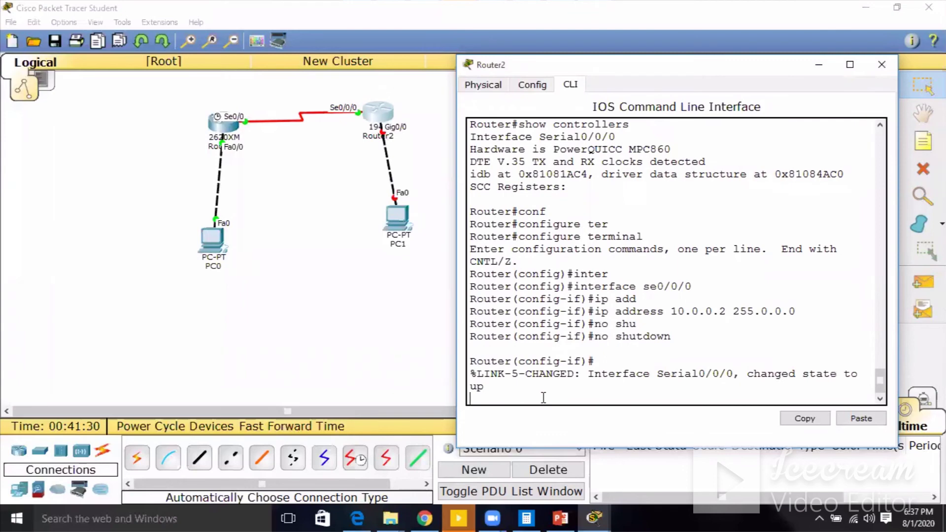
{"action": "key", "text": "Return"}
{"action": "type", "text": "exit"}
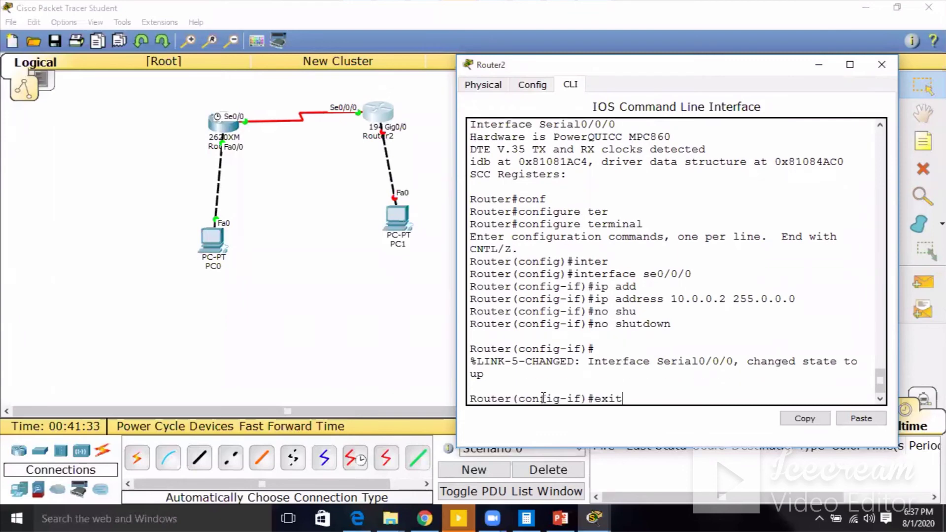
{"action": "key", "text": "Return"}
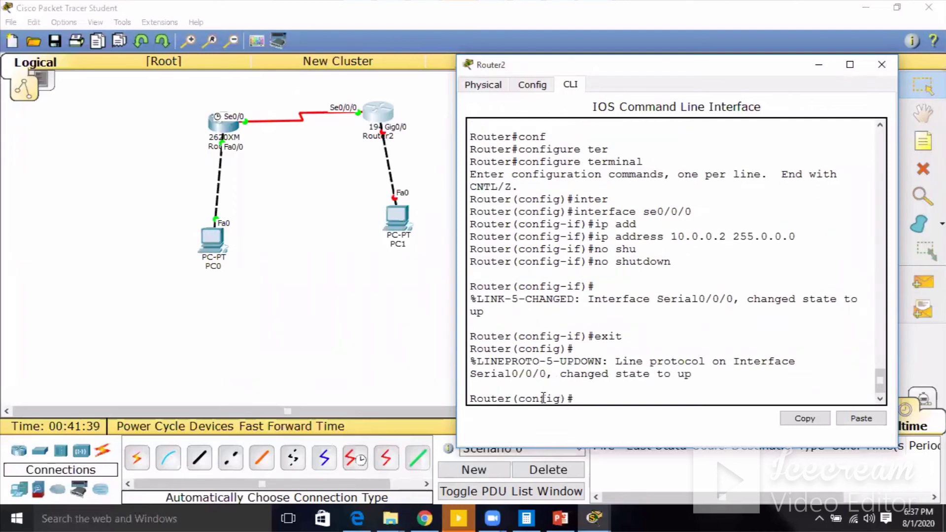
Enter Router2's gig0/0 interface and assign it 1.1.1.2 255.0.0.0
{"action": "type", "text": "inter"}
{"action": "key", "text": "Tab"}
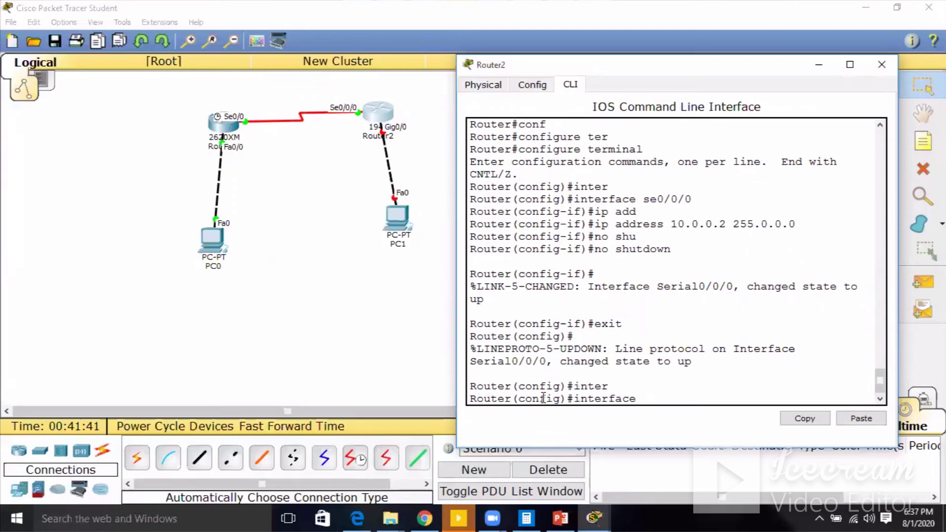
{"action": "type", "text": "gig0/0"}
{"action": "key", "text": "Return"}
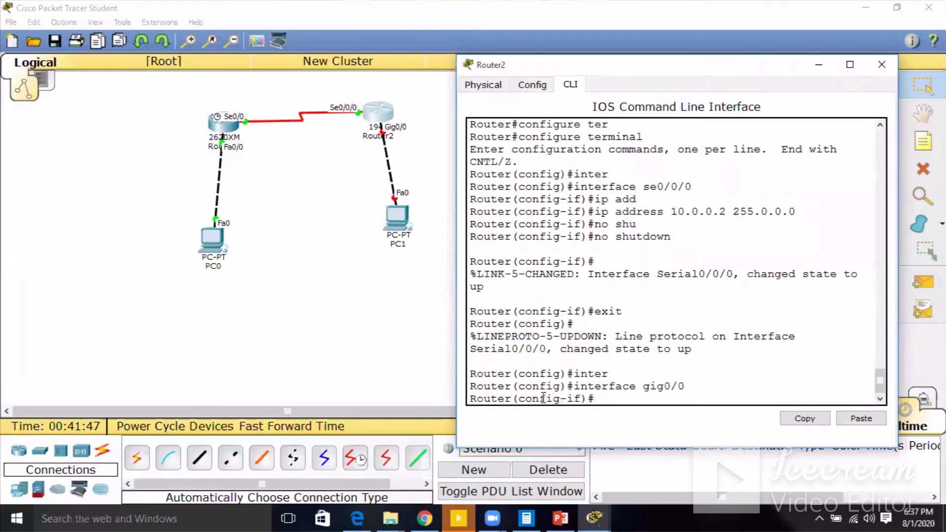
{"action": "type", "text": "ip add"}
{"action": "key", "text": "Tab"}
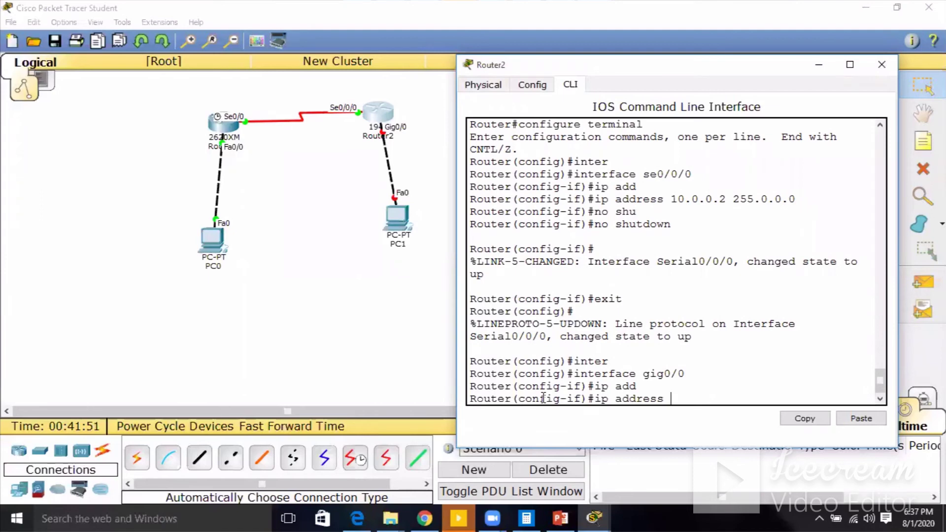
{"action": "type", "text": "1..1"}
{"action": "key", "text": "BackSpace"}
{"action": "key", "text": "BackSpace"}
{"action": "type", "text": "1.1.2 255.0.0.0"}
{"action": "key", "text": "Return"}
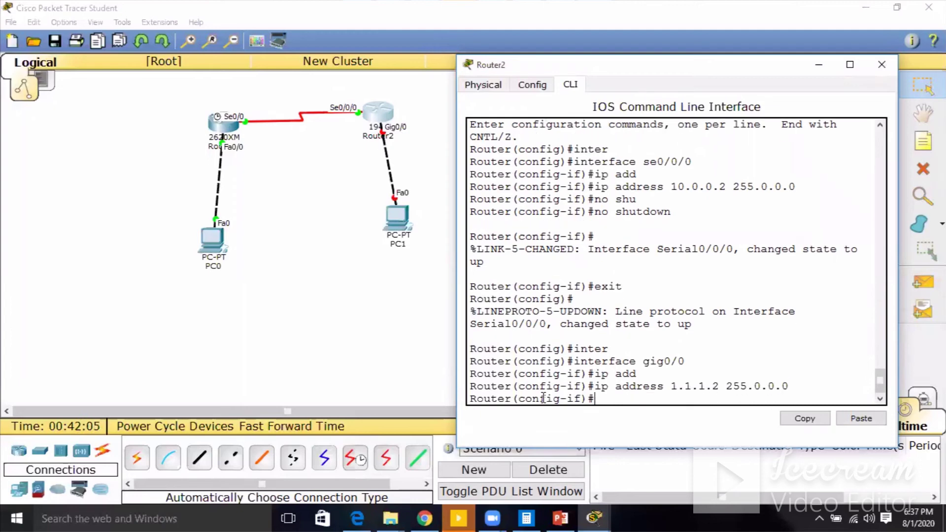
Enable gig0/0 with no shutdown and exit twice to the privileged prompt
{"action": "type", "text": "no shu"}
{"action": "key", "text": "Tab"}
{"action": "key", "text": "Return"}
{"action": "key", "text": "Return"}
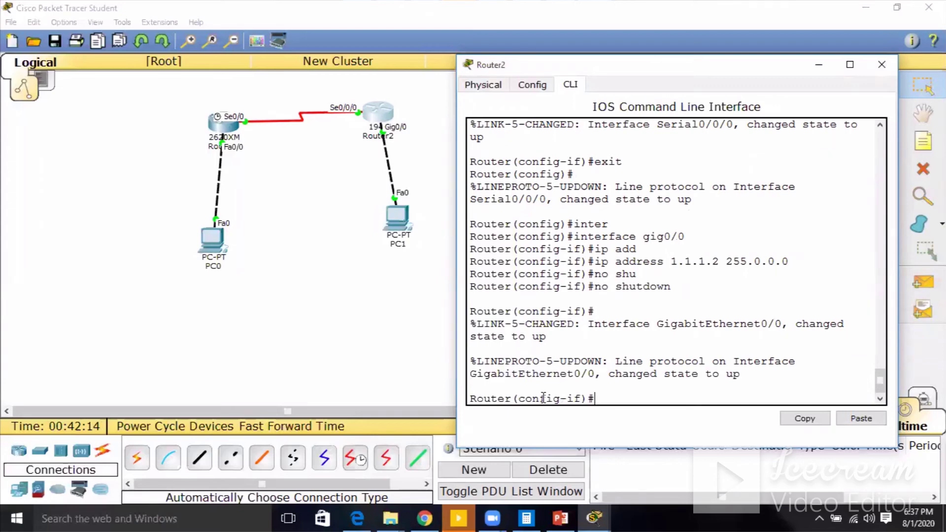
{"action": "type", "text": "exit"}
{"action": "key", "text": "Return"}
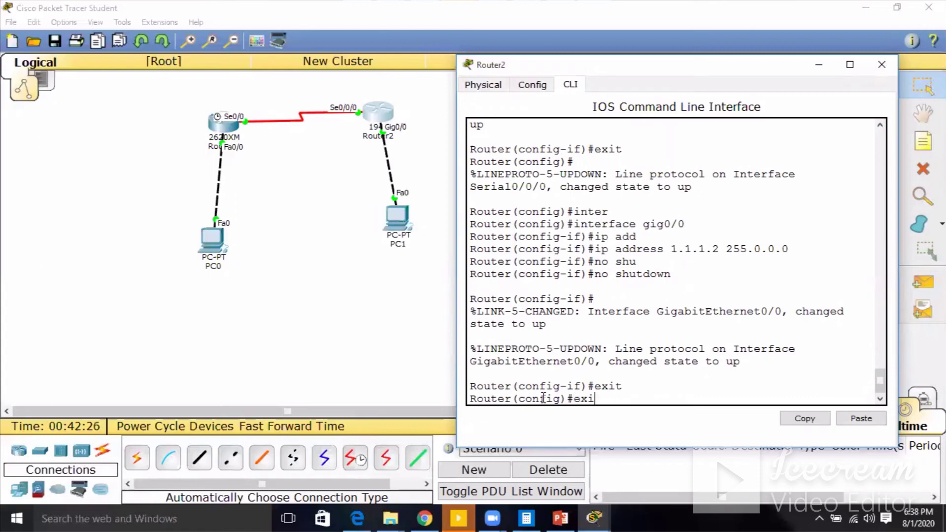
{"action": "type", "text": "t"}
{"action": "key", "text": "Return"}
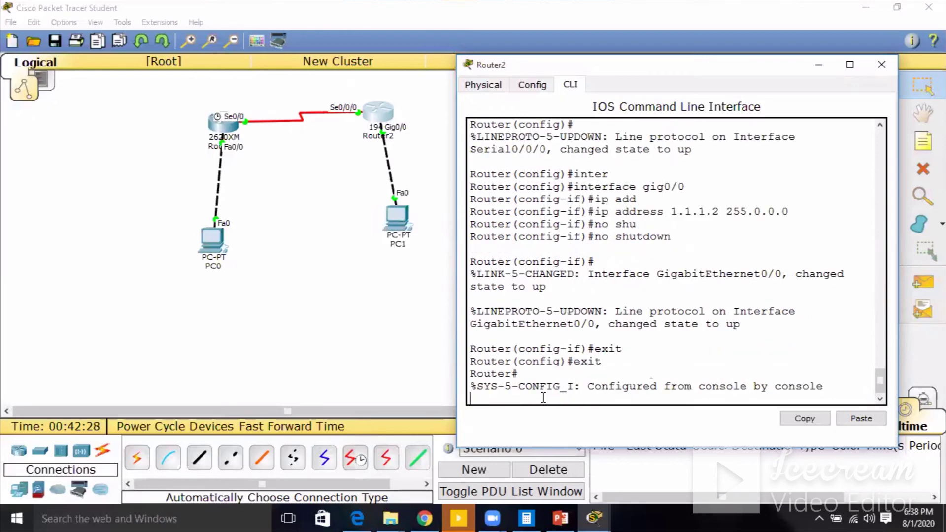
{"action": "key", "text": "Return"}
{"action": "type", "text": "ping 10.0.0.1"}
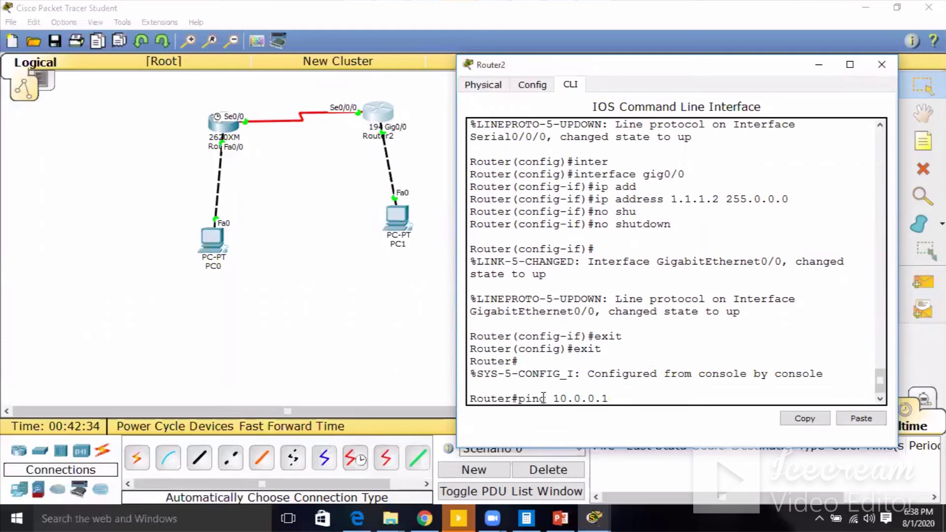
Ping 10.0.0.1 from Router2 with 5/5 success, then return to the router commands PDF
{"action": "key", "text": "Return"}
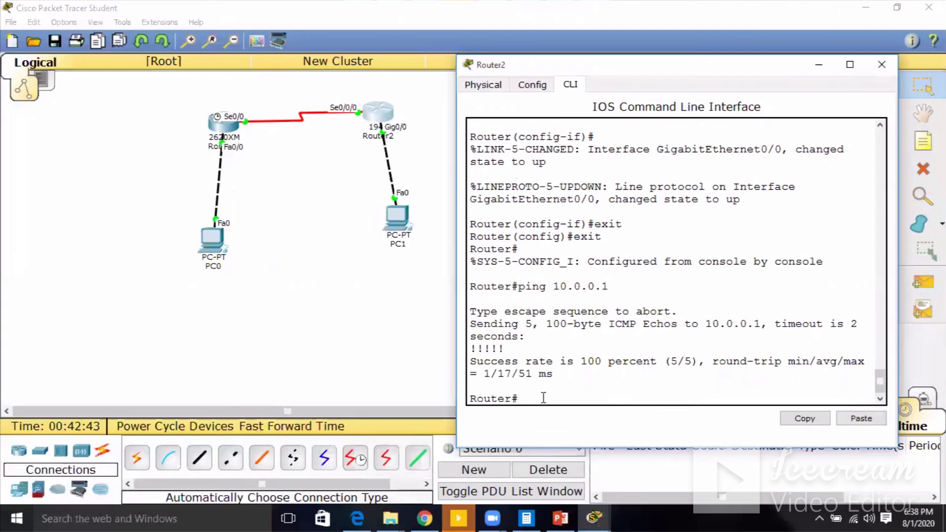
{"action": "left_click", "coordinate": [422, 517]}
In the PDF's TFTP backup section, Google-search the selected 'copy startup-config tftp' command text
{"action": "scroll", "coordinate": [510, 351], "scroll_direction": "down", "scroll_amount": 5}
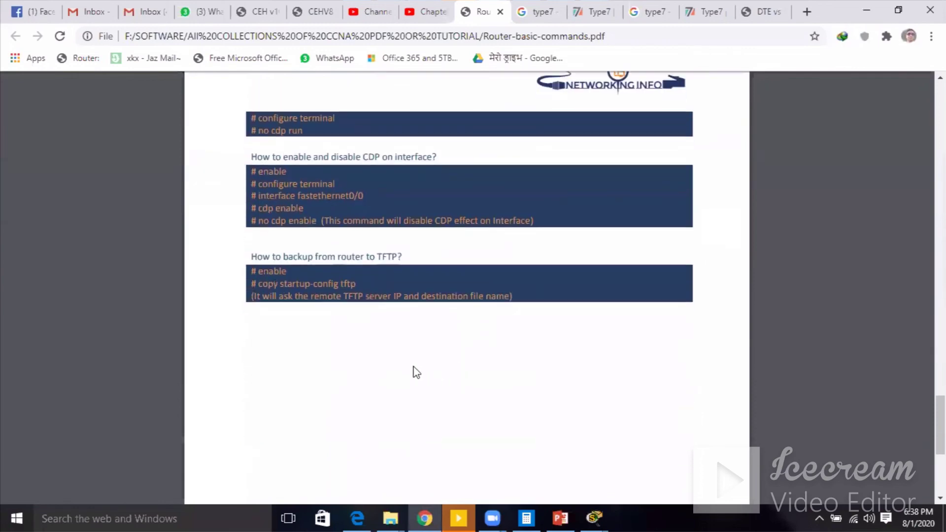
{"action": "scroll", "coordinate": [333, 326], "scroll_direction": "down", "scroll_amount": 2}
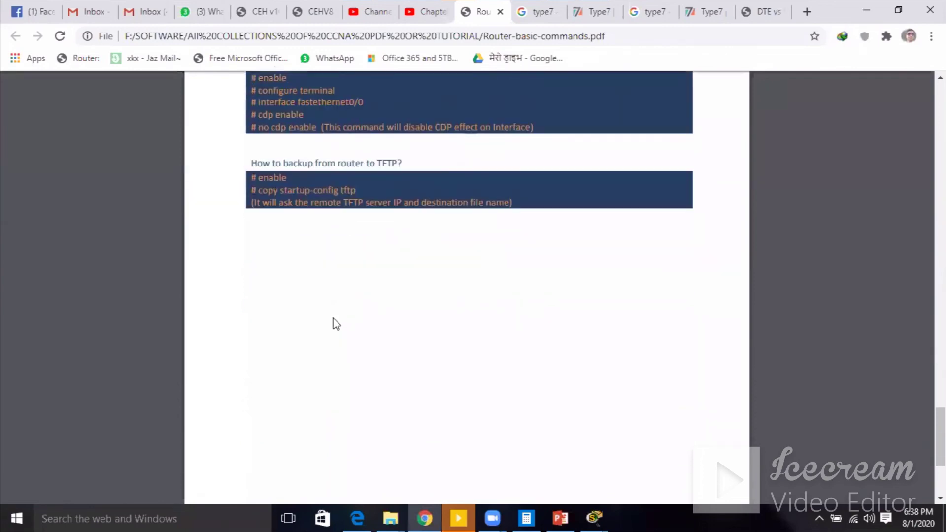
{"action": "scroll", "coordinate": [335, 324], "scroll_direction": "up", "scroll_amount": 1}
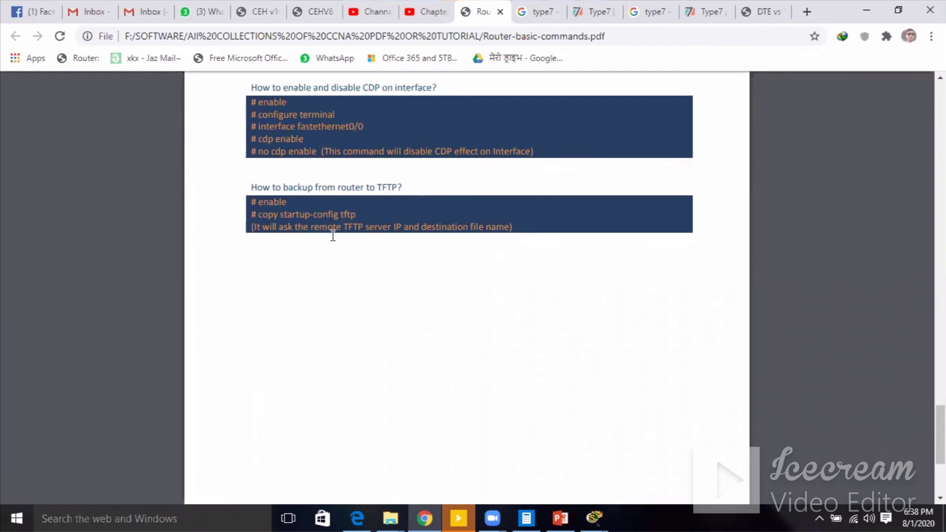
{"action": "scroll", "coordinate": [355, 300], "scroll_direction": "down", "scroll_amount": 3}
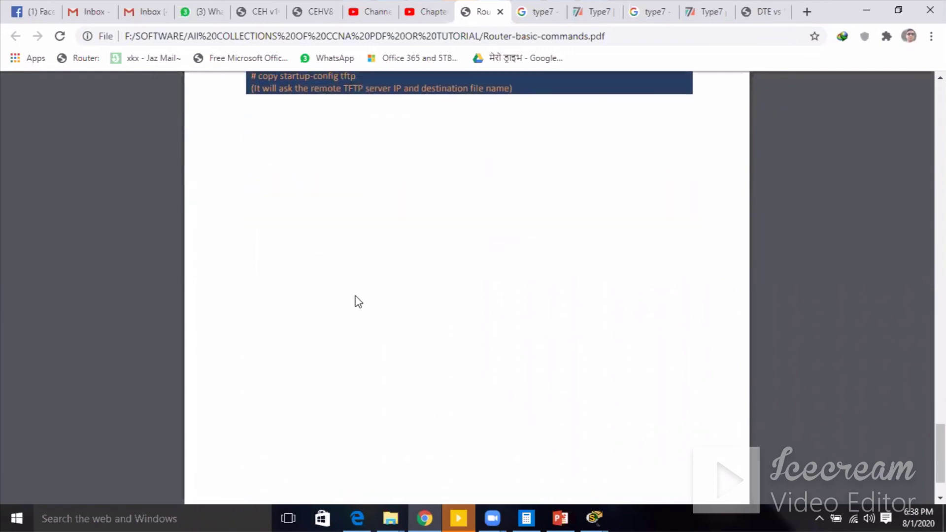
{"action": "scroll", "coordinate": [355, 300], "scroll_direction": "up", "scroll_amount": 4}
{"action": "scroll", "coordinate": [357, 305], "scroll_direction": "down", "scroll_amount": 5}
{"action": "scroll", "coordinate": [356, 307], "scroll_direction": "up", "scroll_amount": 5}
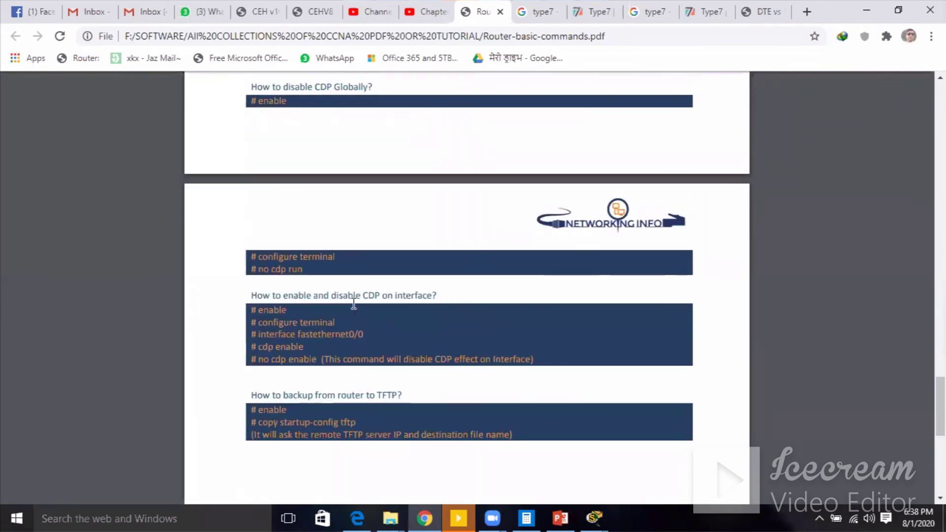
{"action": "scroll", "coordinate": [350, 325], "scroll_direction": "down", "scroll_amount": 2}
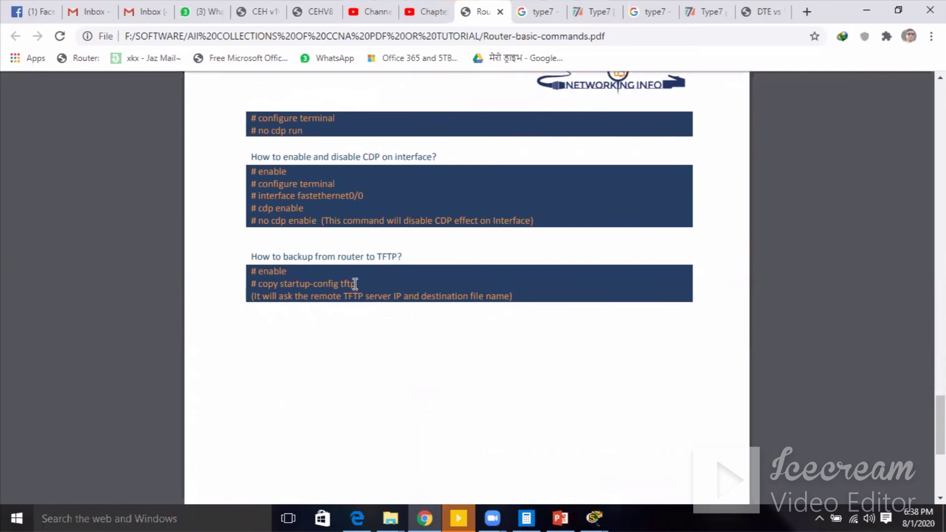
{"action": "left_click_drag", "start_coordinate": [357, 281], "coordinate": [265, 284]}
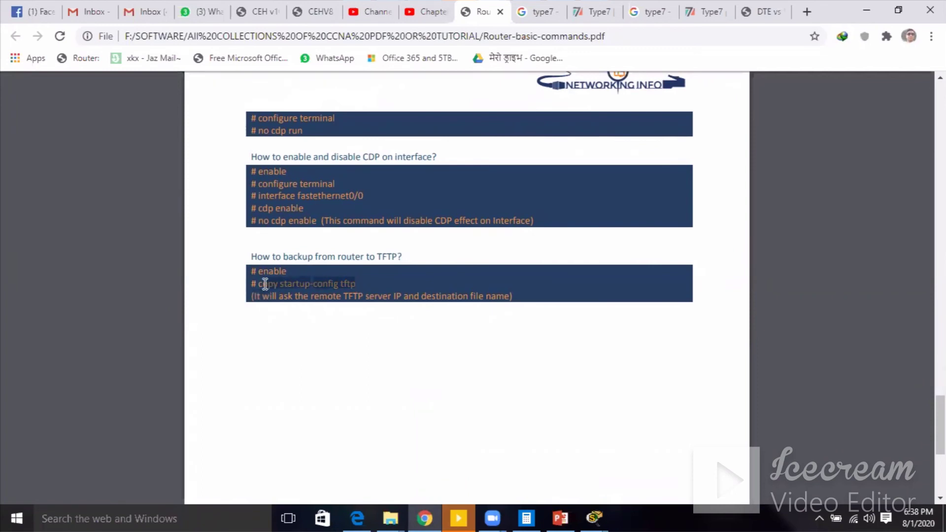
{"action": "right_click", "coordinate": [274, 282]}
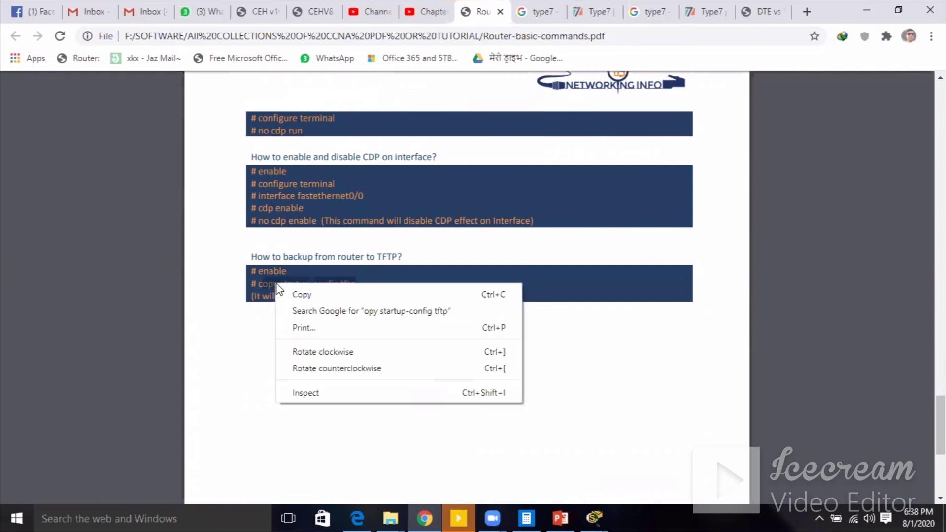
{"action": "left_click", "coordinate": [298, 309]}
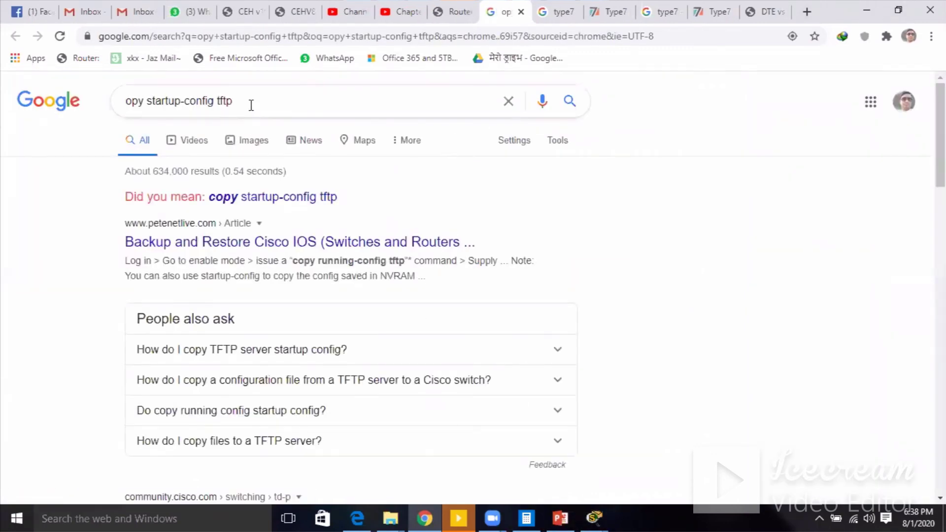
Copy the 'opy startup-config tftp' query from the search box and show Packet Tracer's window previews
{"action": "left_click_drag", "start_coordinate": [249, 103], "coordinate": [117, 118]}
{"action": "right_click", "coordinate": [144, 102]}
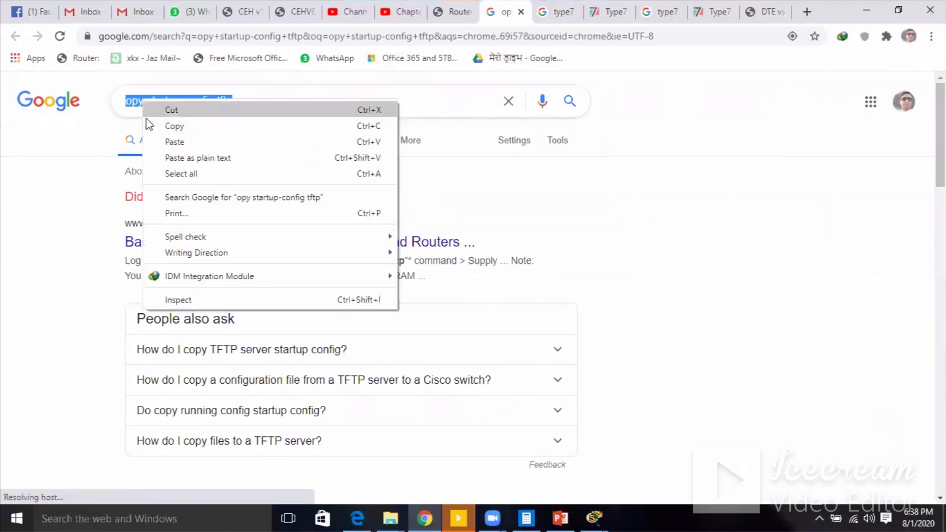
{"action": "left_click", "coordinate": [168, 127]}
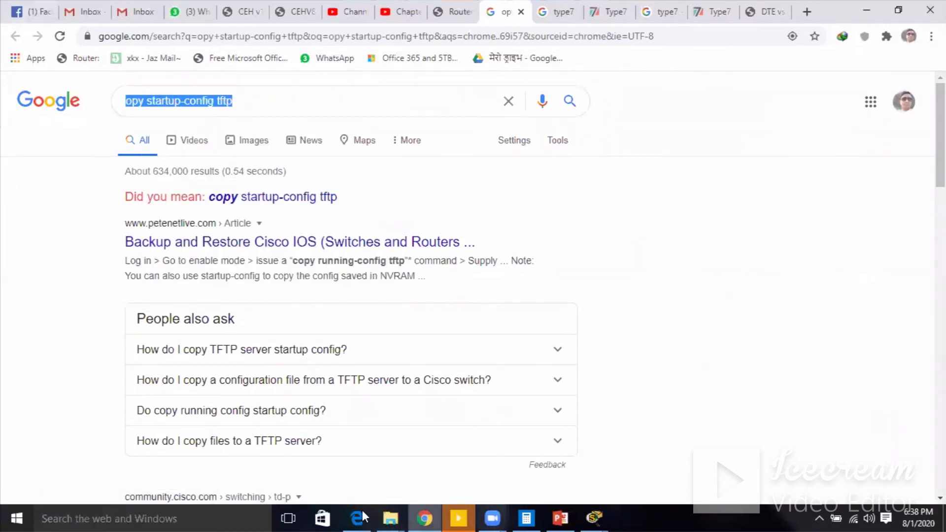
{"action": "left_click", "coordinate": [595, 517]}
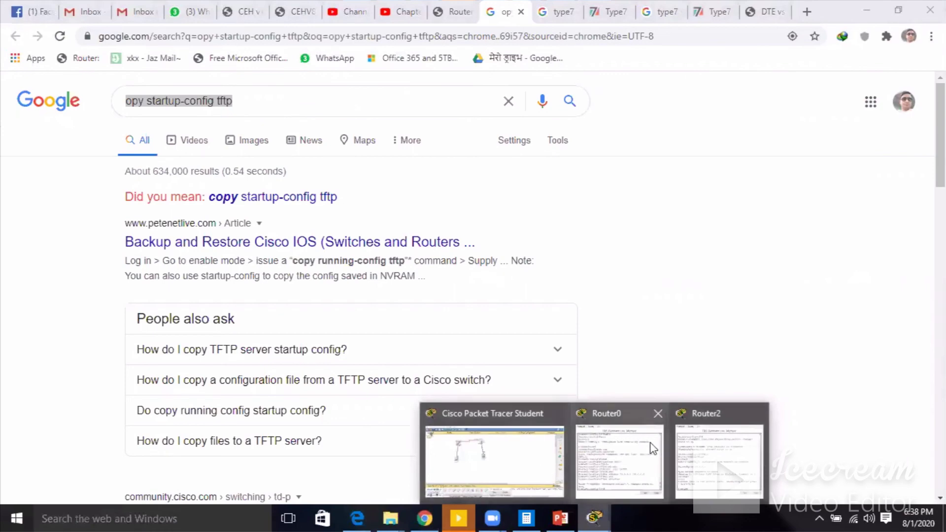
Bring Router0's CLI window forward and exit configuration mode back to Router1#
{"action": "left_click", "coordinate": [625, 452]}
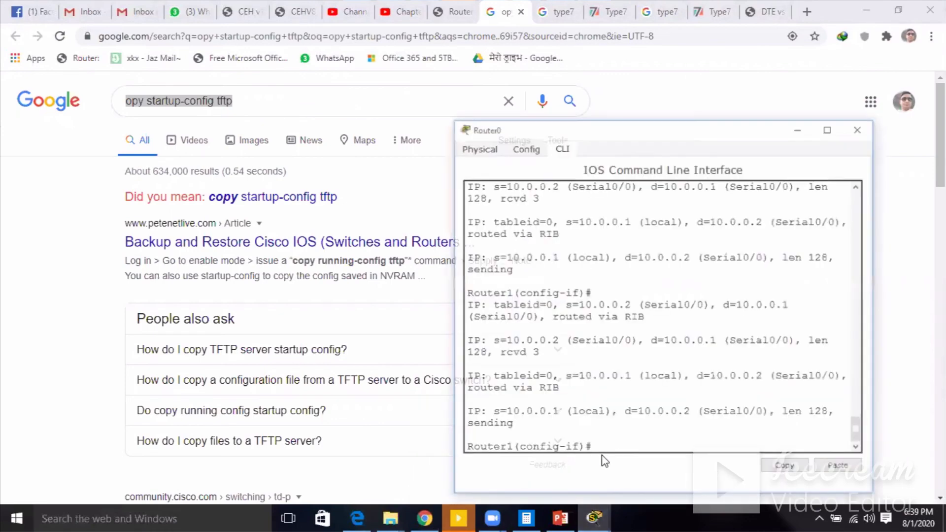
{"action": "left_click", "coordinate": [599, 516]}
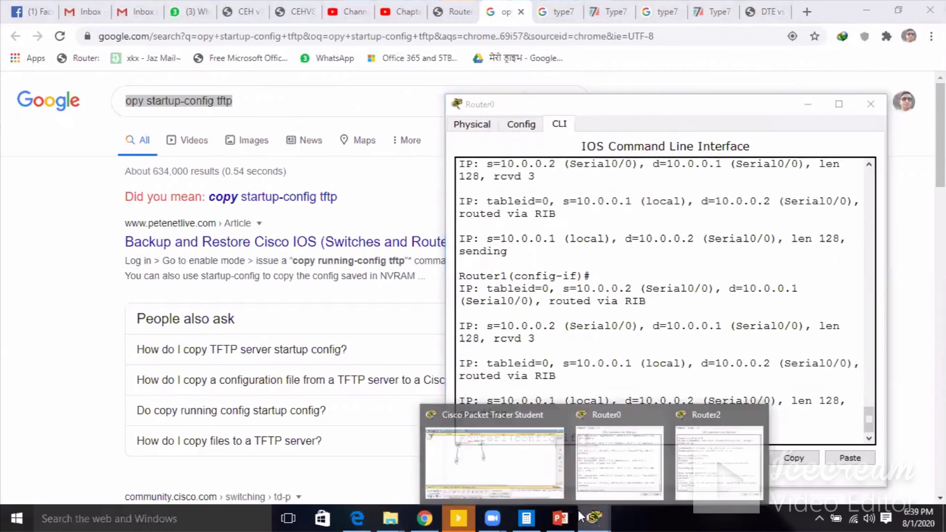
{"action": "left_click", "coordinate": [486, 451]}
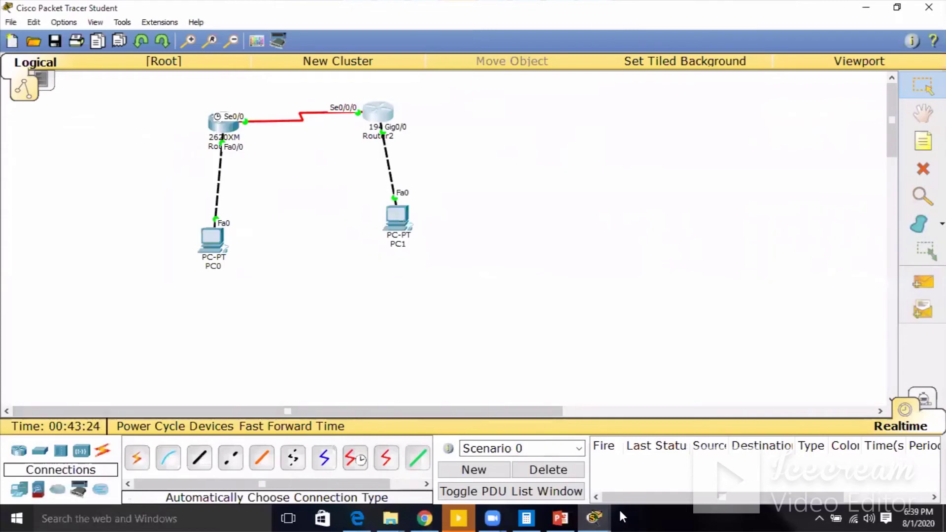
{"action": "left_click", "coordinate": [594, 518]}
{"action": "left_click", "coordinate": [624, 453]}
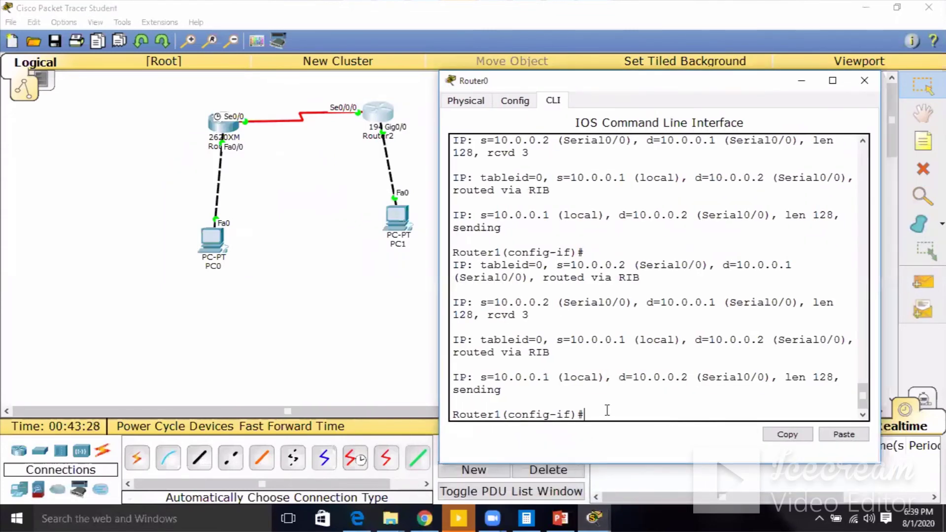
{"action": "key", "text": "Return"}
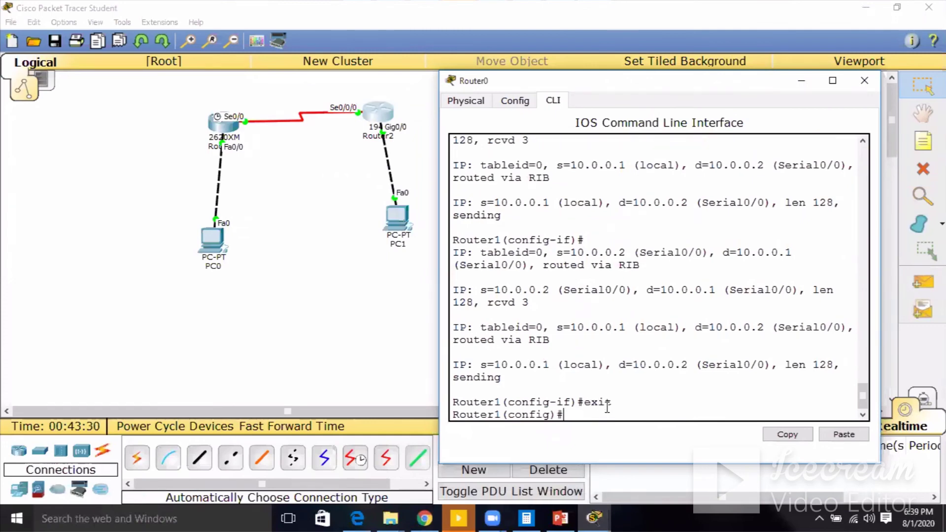
{"action": "type", "text": "exit"}
{"action": "key", "text": "Return"}
{"action": "key", "text": "Return"}
{"action": "key", "text": "Return"}
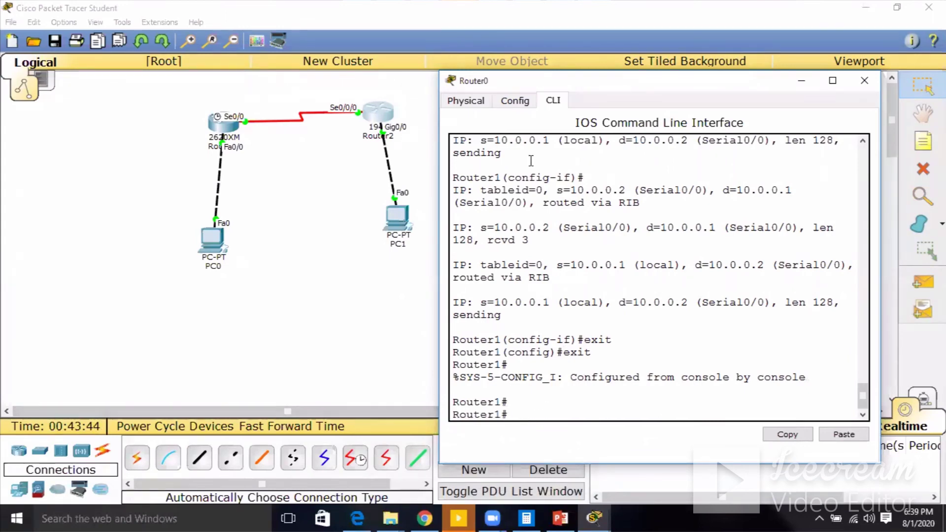
Close Router0's window and open PC0's Desktop IP Configuration with the IP Address field active
{"action": "left_click", "coordinate": [515, 101]}
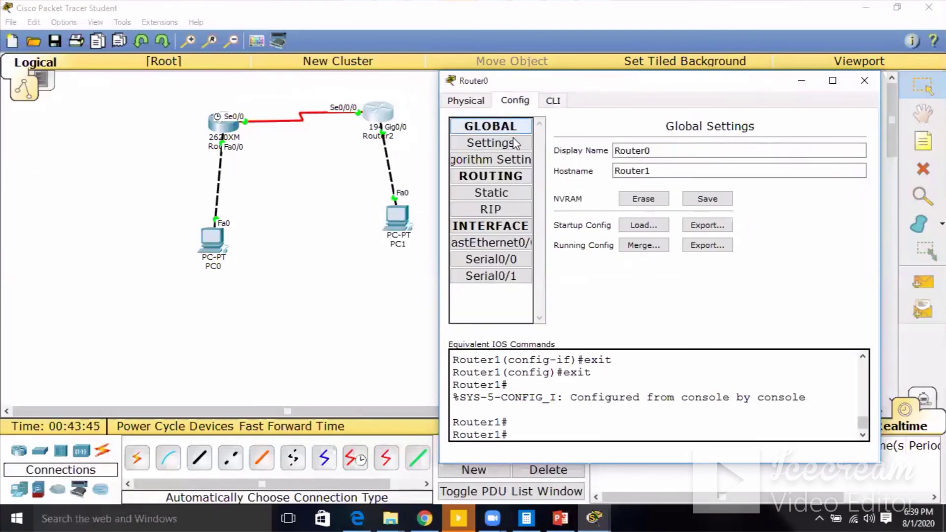
{"action": "left_click", "coordinate": [866, 82]}
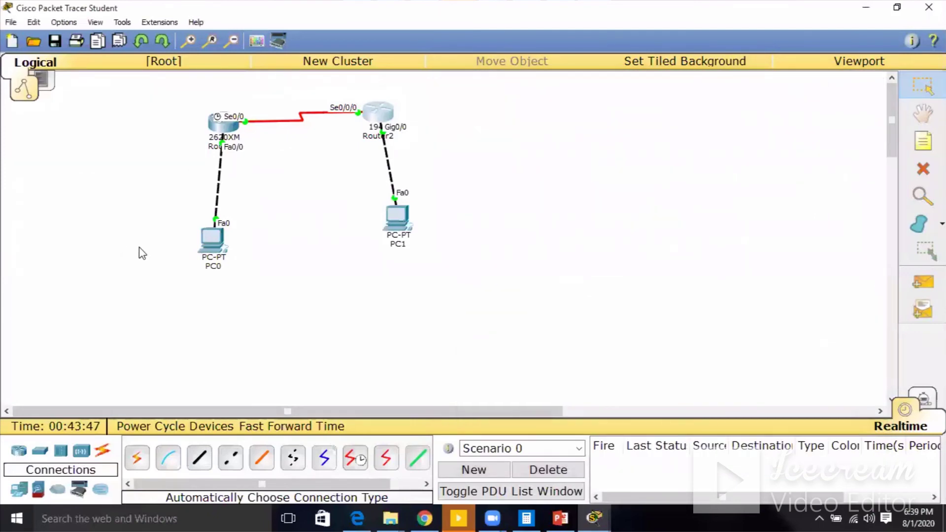
{"action": "left_click", "coordinate": [220, 256]}
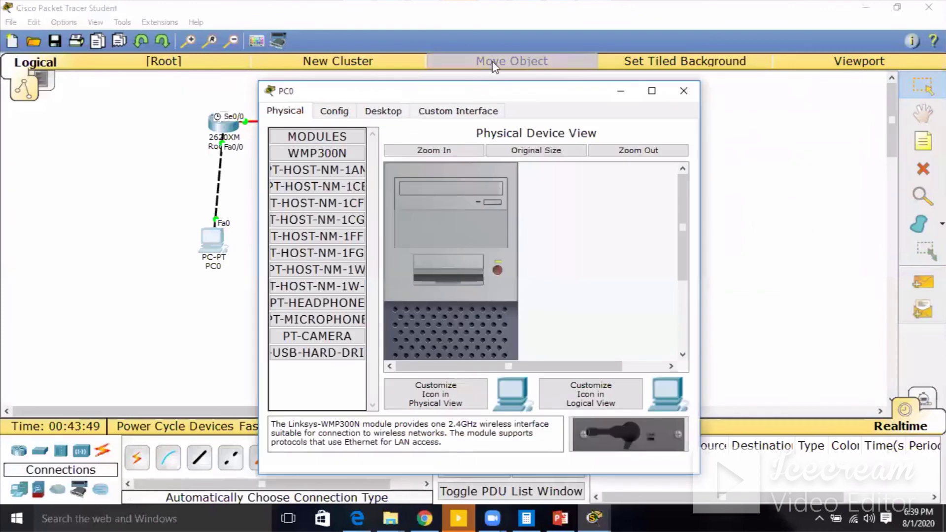
{"action": "left_click", "coordinate": [334, 113]}
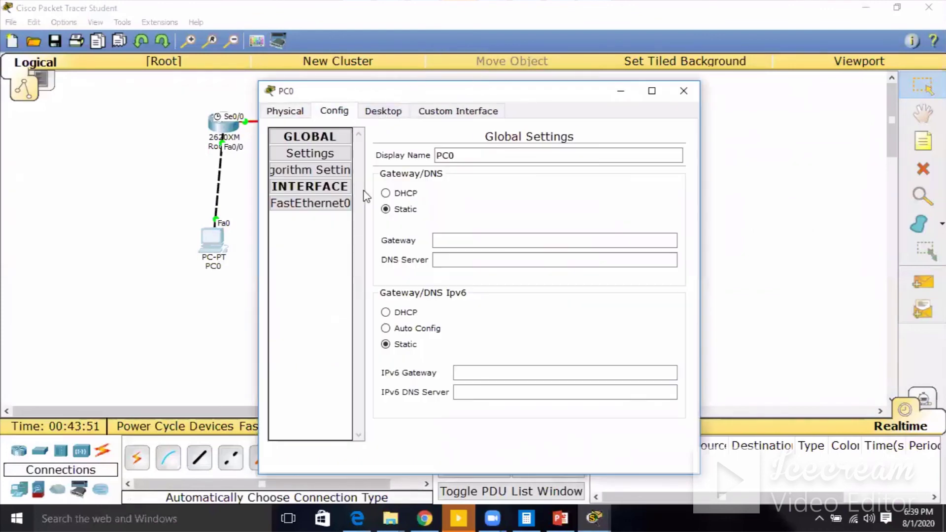
{"action": "left_click", "coordinate": [382, 112]}
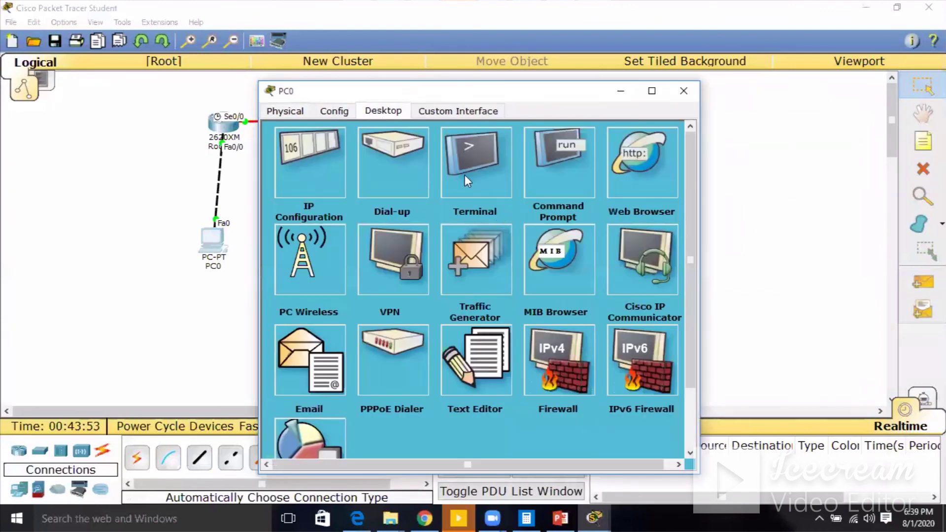
{"action": "left_click", "coordinate": [306, 198]}
{"action": "left_click", "coordinate": [393, 188]}
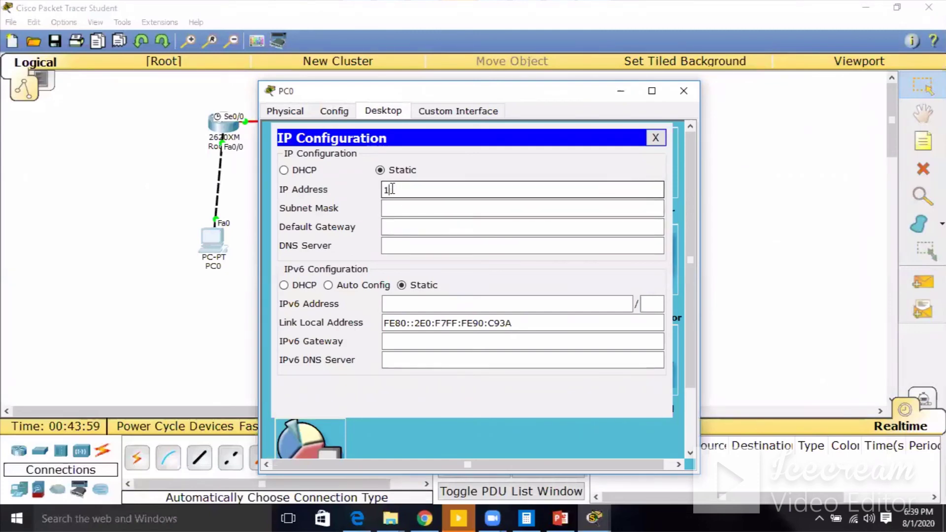
Give PC0 IP 1.1.1.2, mask 255.0.0.0 and gateway 1.1.1.1, and check the Config tab
{"action": "type", "text": "10."}
{"action": "key", "text": "BackSpace"}
{"action": "type", "text": ".1.1.2"}
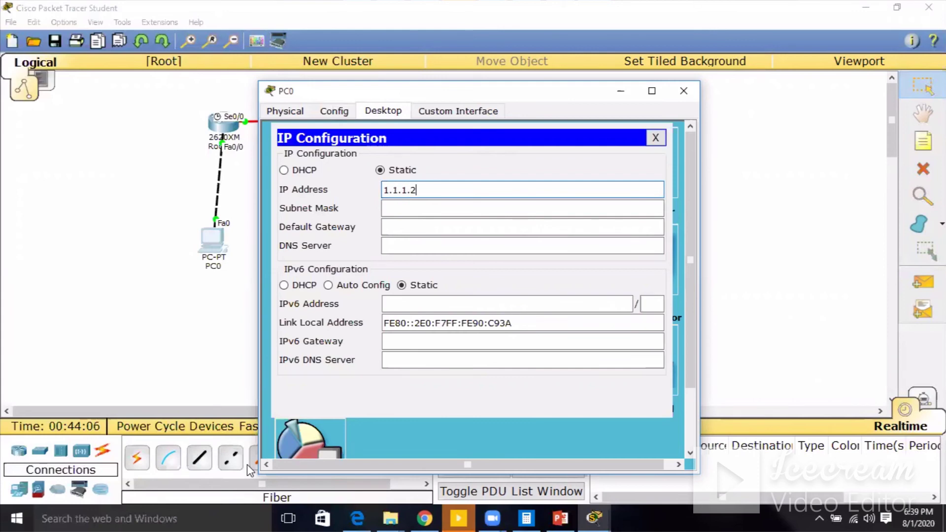
{"action": "key", "text": "Tab"}
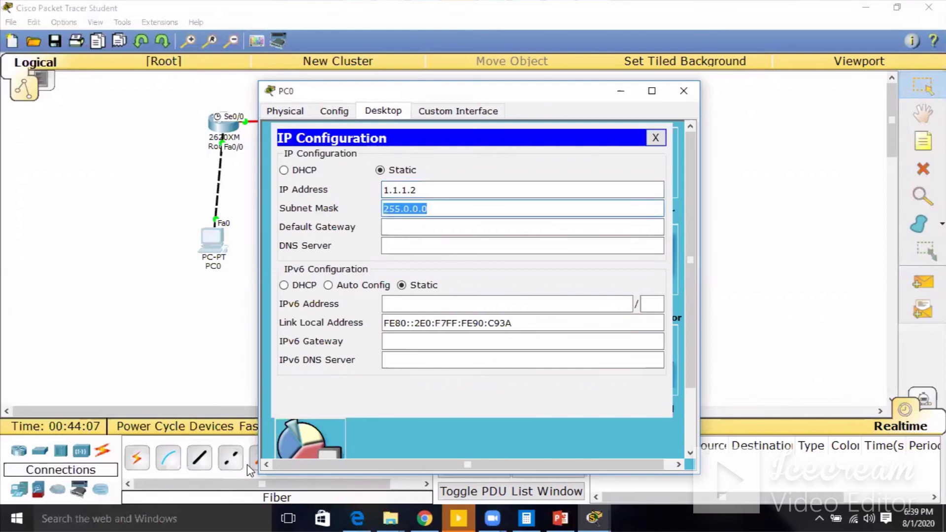
{"action": "key", "text": "Tab"}
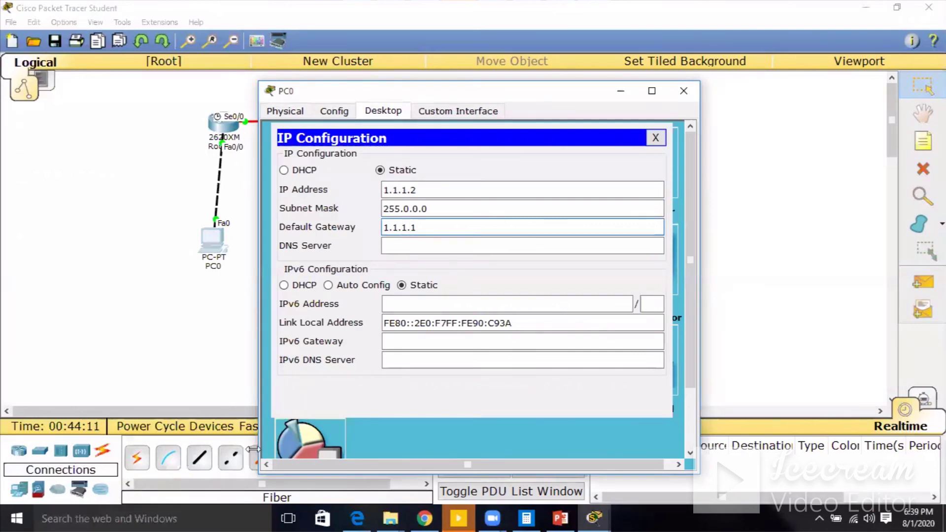
{"action": "left_click", "coordinate": [335, 113]}
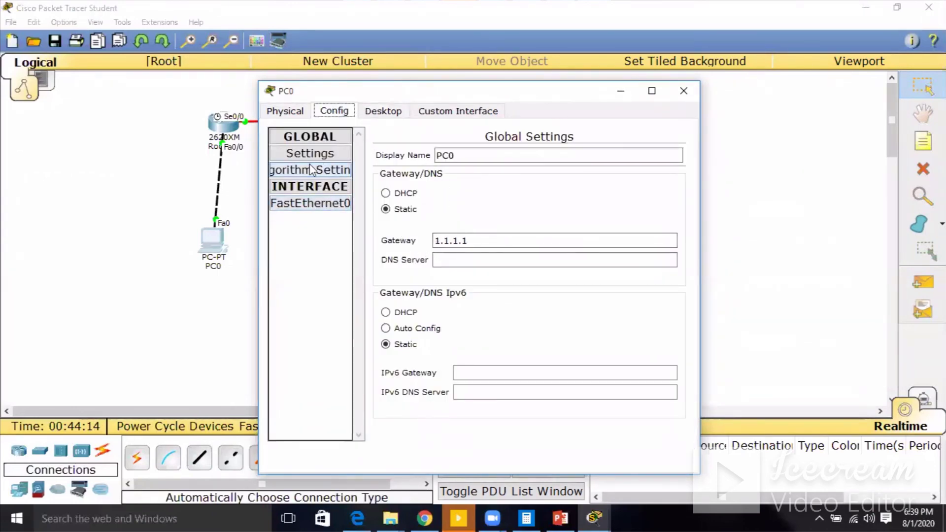
Review PC0's Desktop, Custom Interface, Physical and Config tabs, then close IP Configuration
{"action": "left_click", "coordinate": [384, 112]}
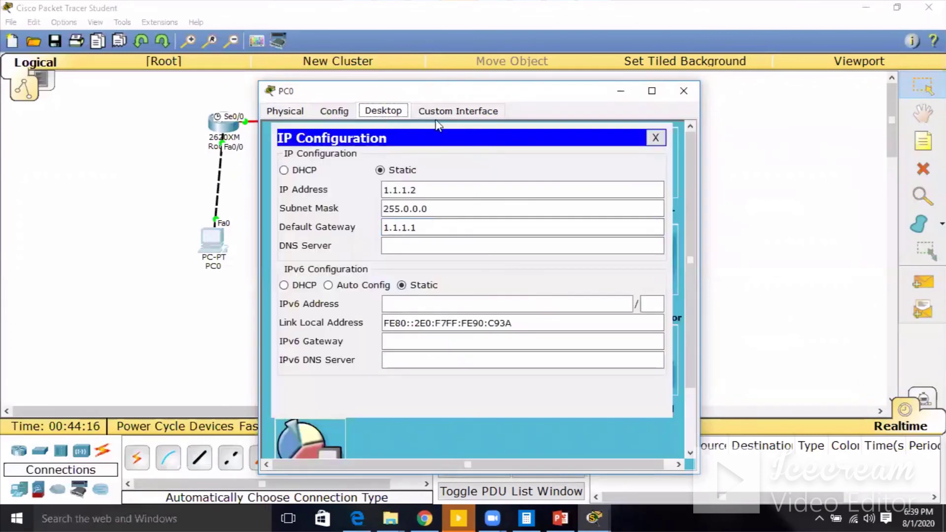
{"action": "left_click", "coordinate": [449, 118]}
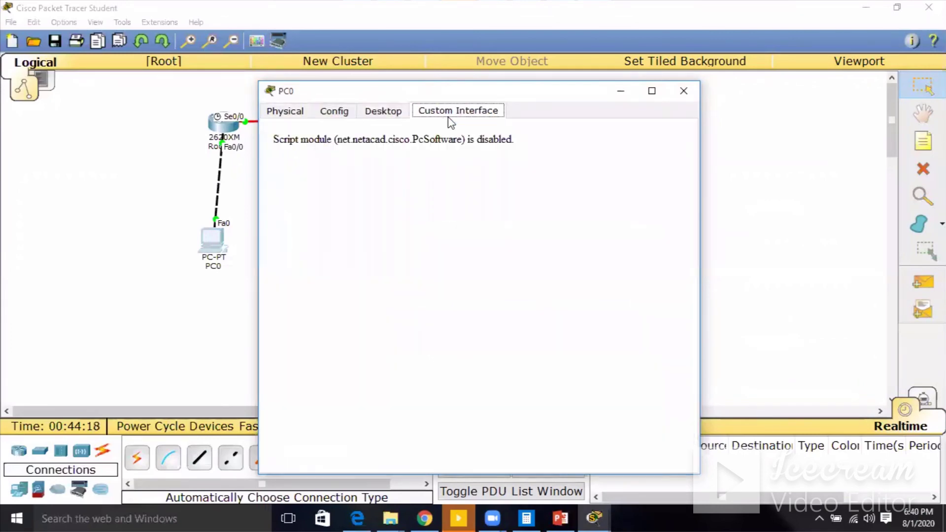
{"action": "left_click", "coordinate": [291, 111]}
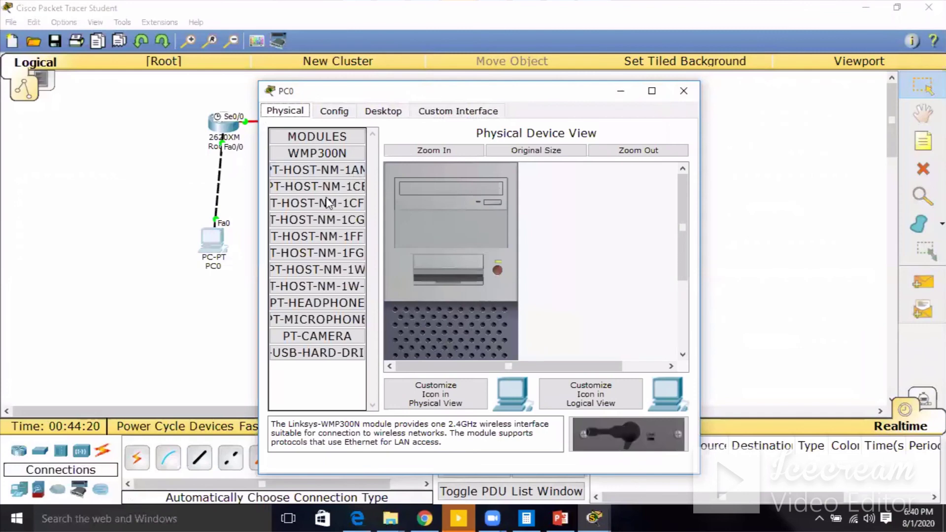
{"action": "left_click", "coordinate": [340, 114]}
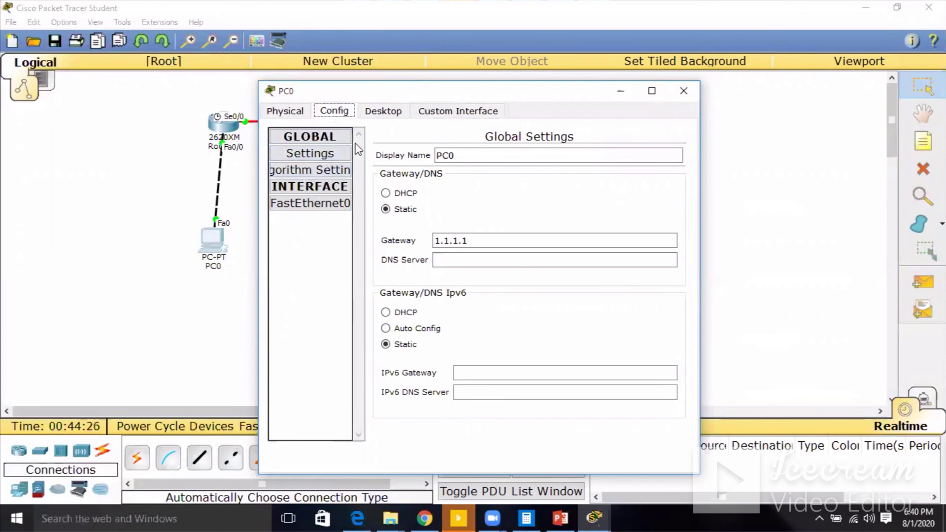
{"action": "left_click", "coordinate": [386, 112]}
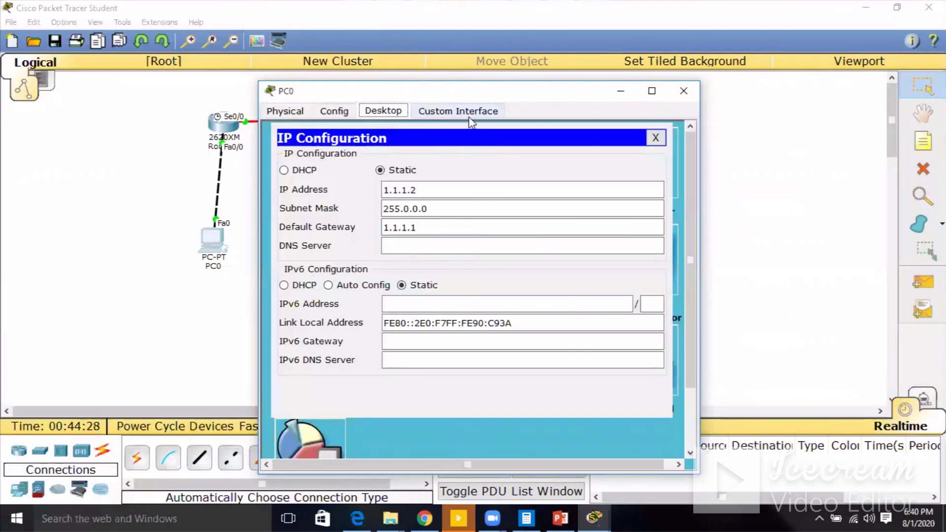
{"action": "left_click", "coordinate": [459, 112]}
{"action": "left_click", "coordinate": [394, 113]}
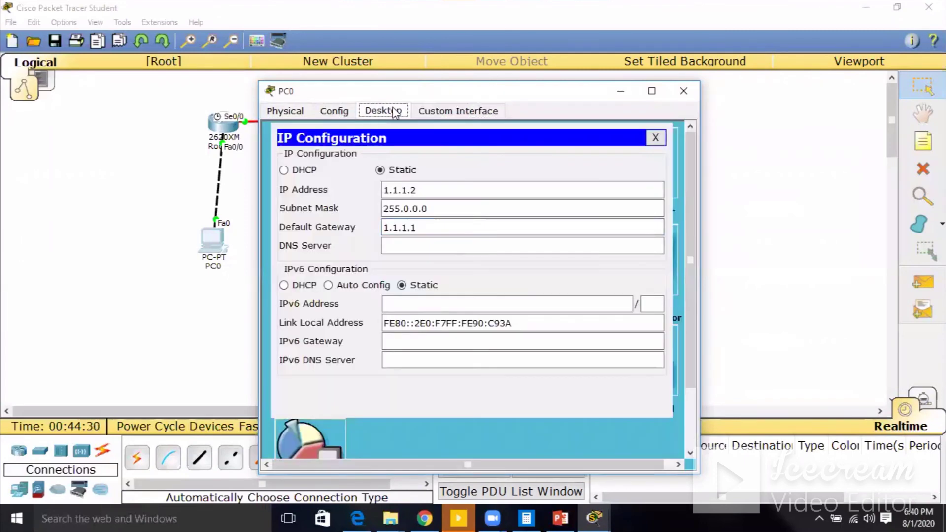
{"action": "left_click", "coordinate": [279, 113]}
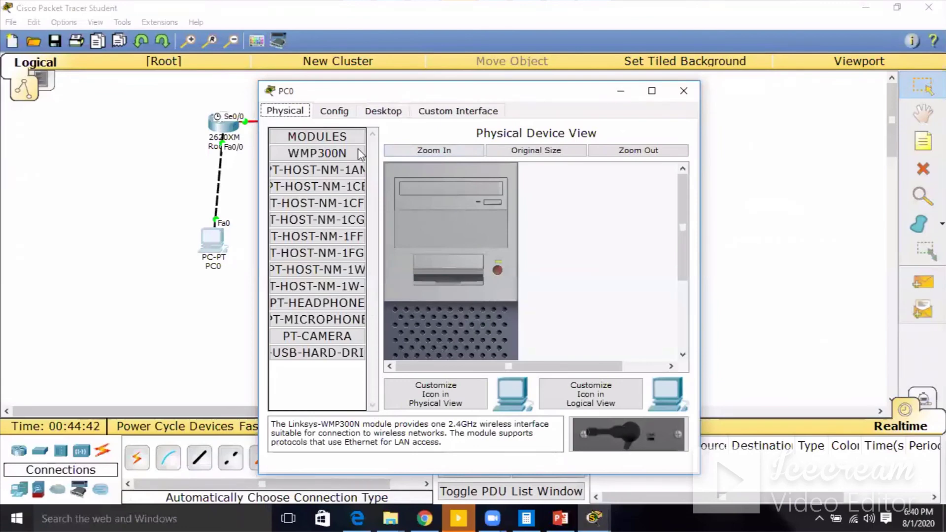
{"action": "left_click", "coordinate": [345, 116]}
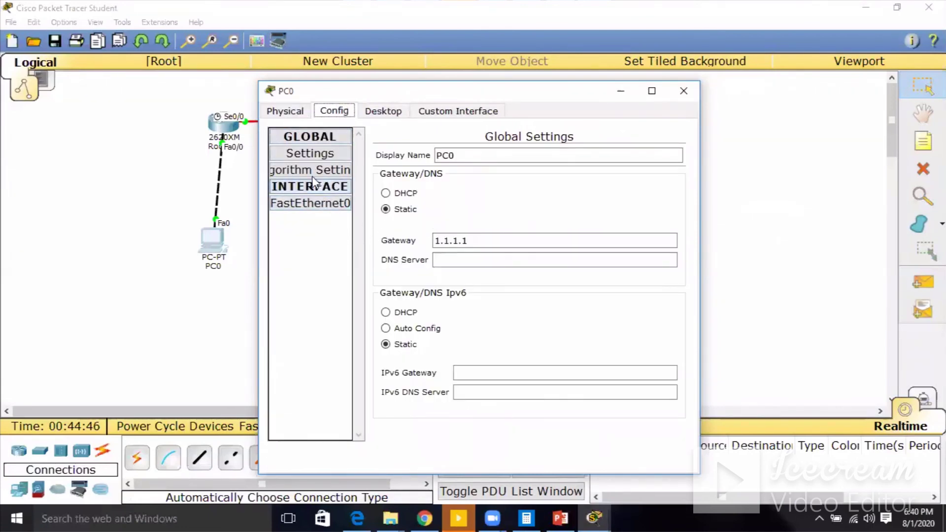
{"action": "left_click", "coordinate": [329, 155]}
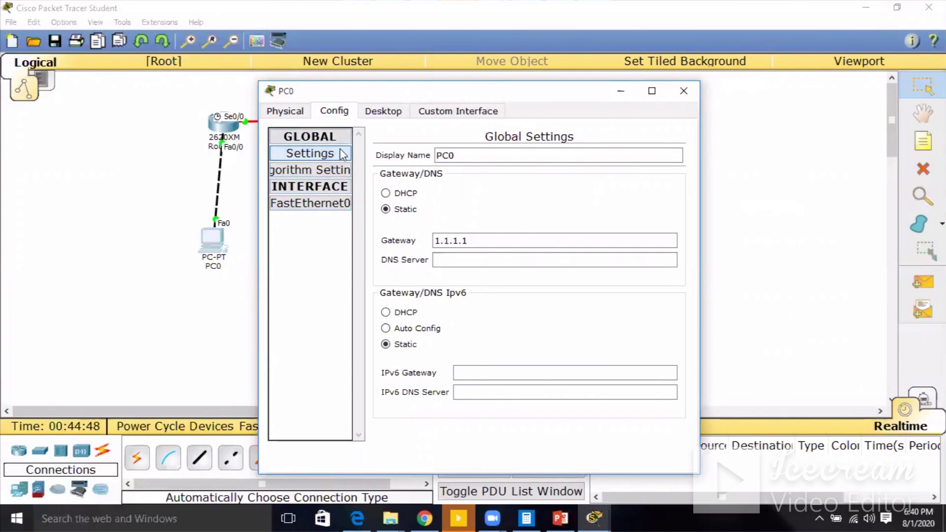
{"action": "left_click", "coordinate": [498, 111]}
{"action": "left_click", "coordinate": [383, 111]}
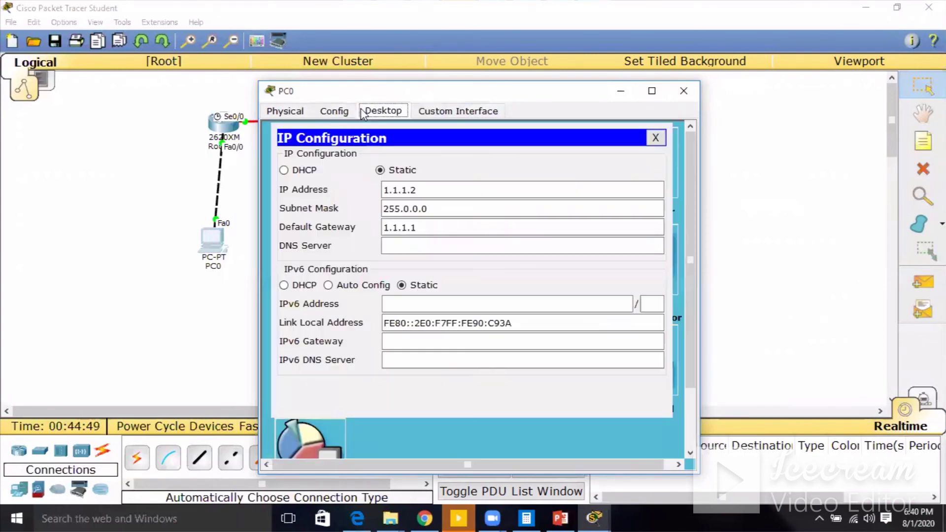
{"action": "left_click", "coordinate": [334, 111]}
{"action": "left_click", "coordinate": [300, 112]}
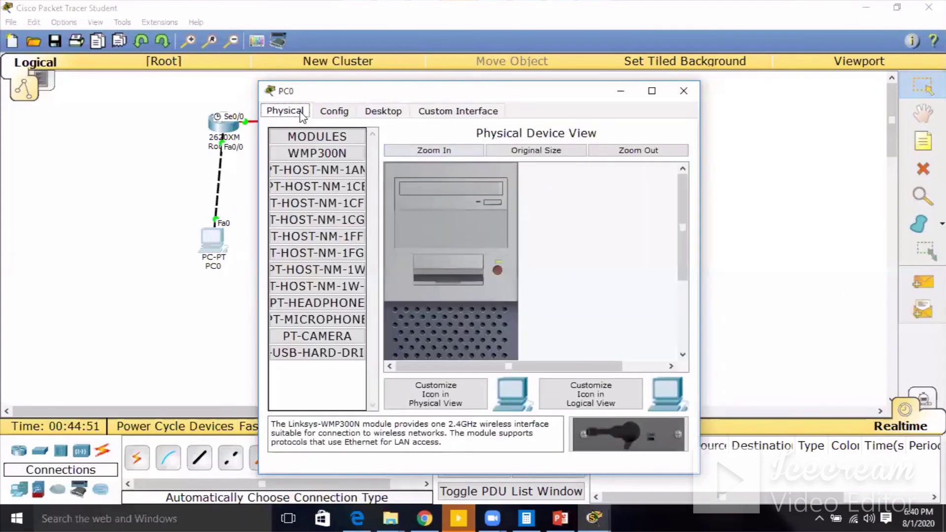
{"action": "left_click", "coordinate": [389, 110]}
{"action": "left_click", "coordinate": [343, 113]}
{"action": "left_click", "coordinate": [386, 112]}
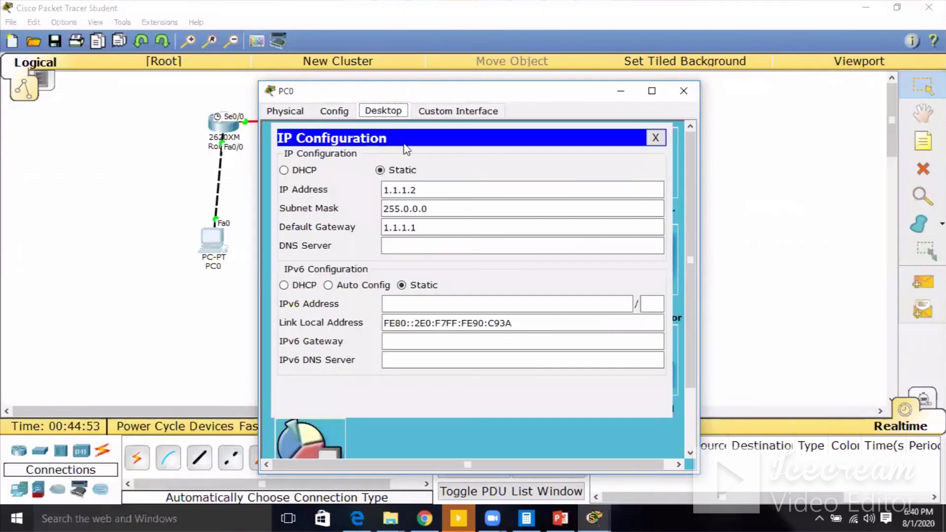
{"action": "left_click", "coordinate": [656, 138]}
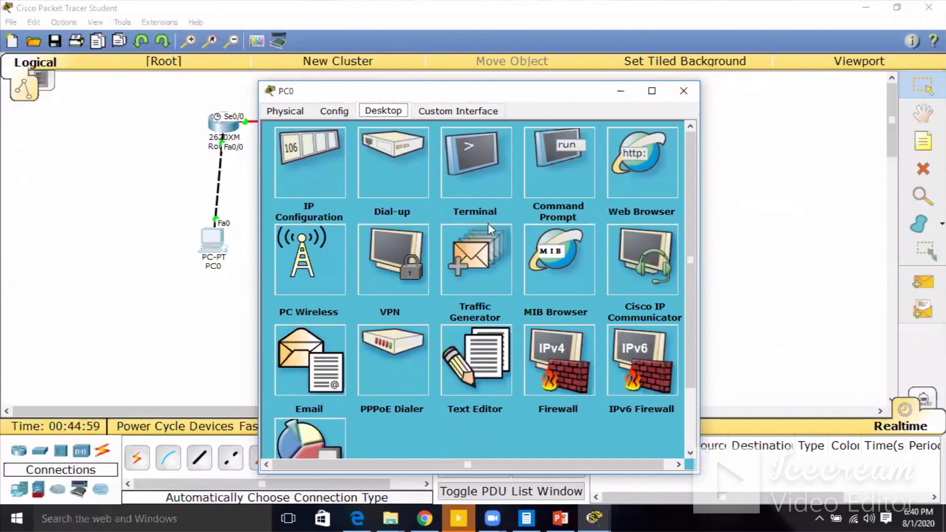
Browse PC0's tabs once more and close PC0's device window
{"action": "scroll", "coordinate": [433, 325], "scroll_direction": "down", "scroll_amount": 3}
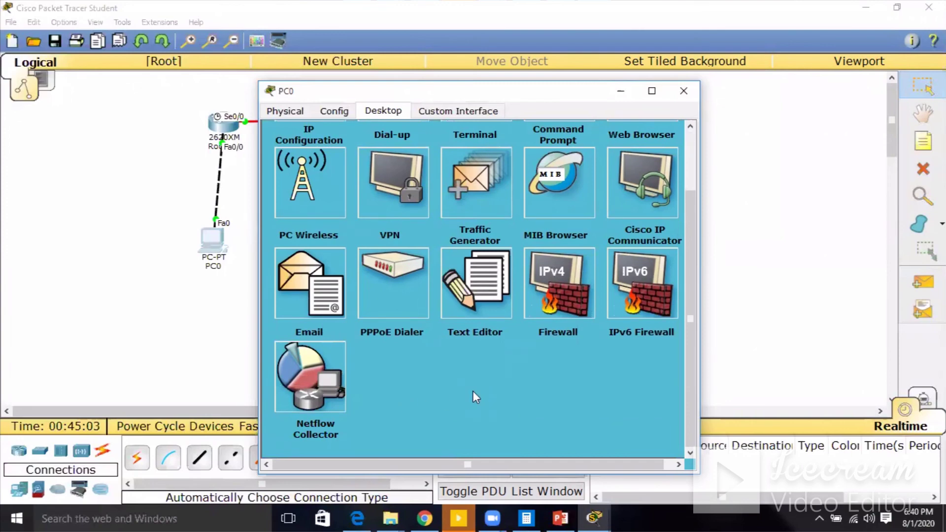
{"action": "scroll", "coordinate": [472, 391], "scroll_direction": "up", "scroll_amount": 3}
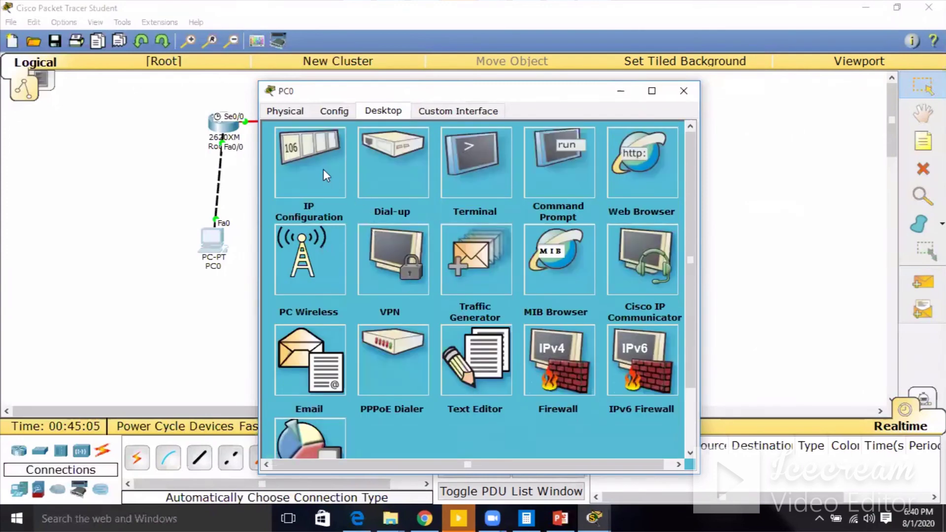
{"action": "left_click", "coordinate": [321, 114]}
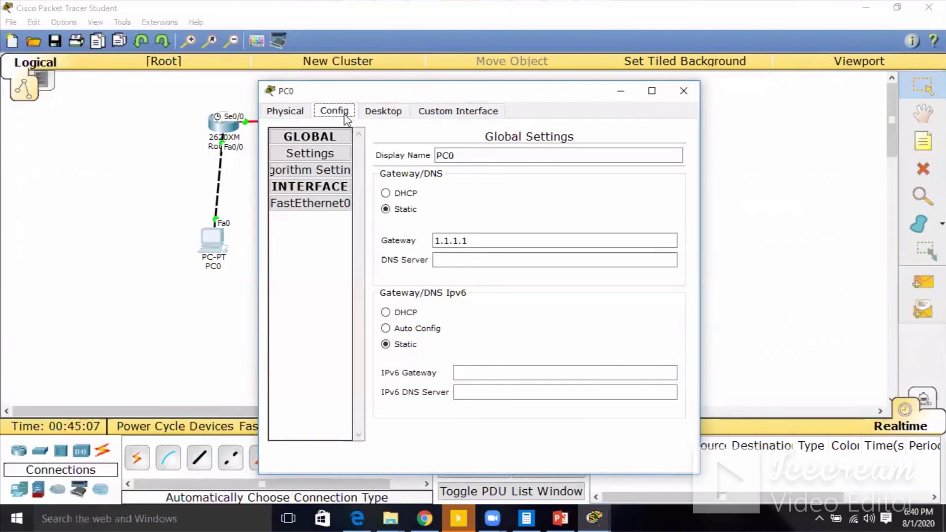
{"action": "left_click", "coordinate": [288, 112]}
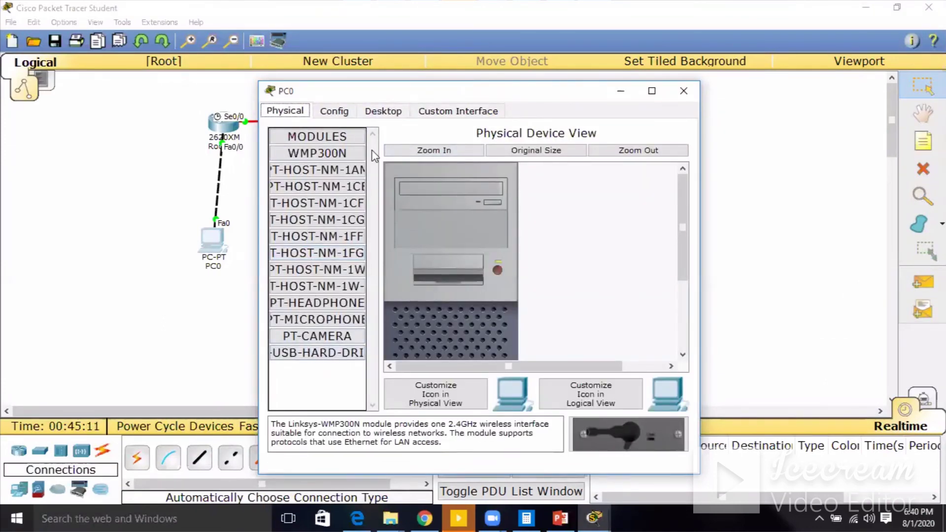
{"action": "left_click", "coordinate": [434, 111]}
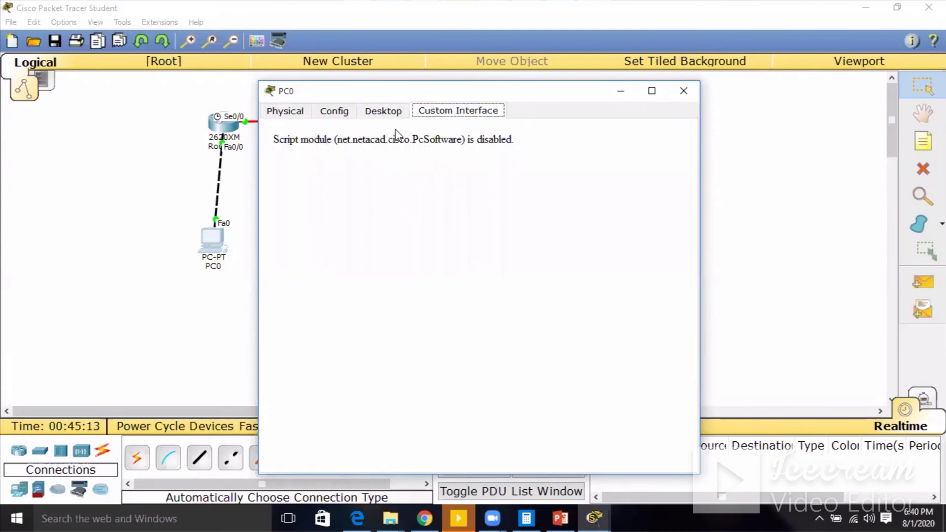
{"action": "left_click", "coordinate": [395, 115]}
{"action": "left_click", "coordinate": [344, 111]}
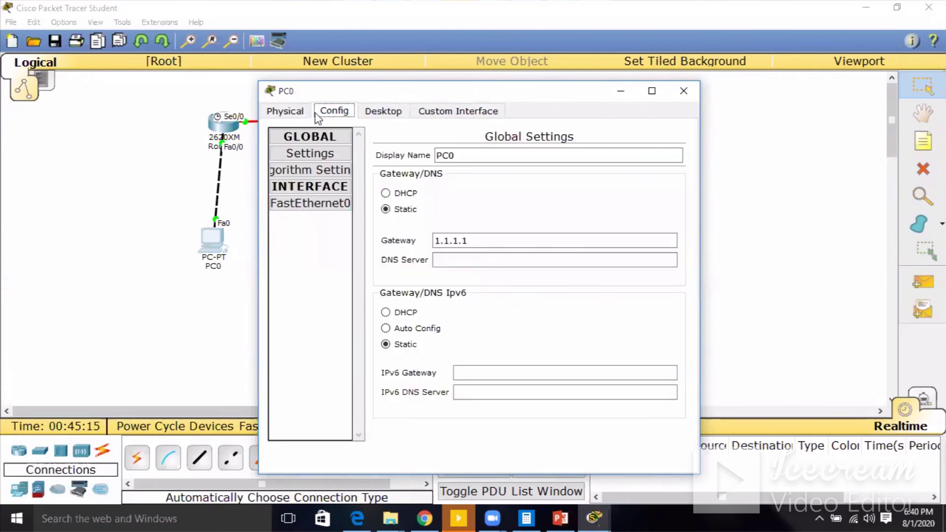
{"action": "left_click", "coordinate": [285, 112]}
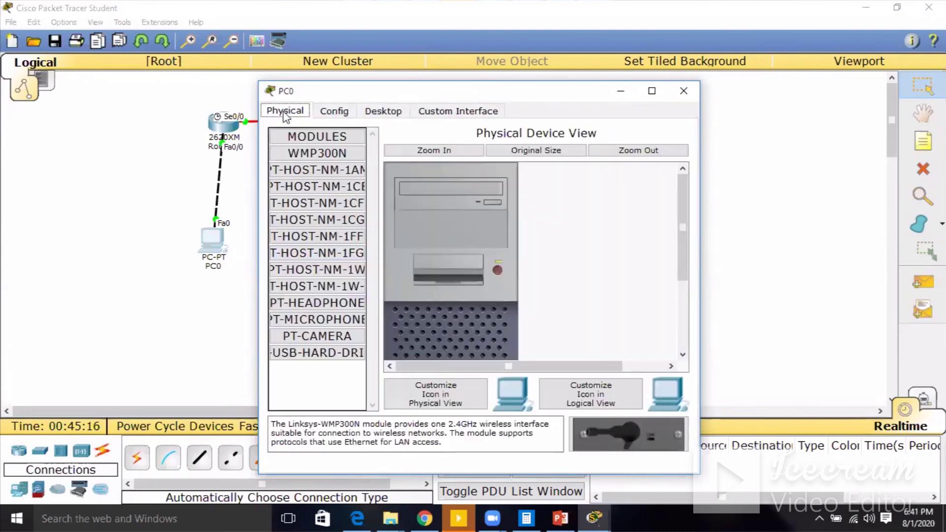
{"action": "left_click", "coordinate": [596, 512]}
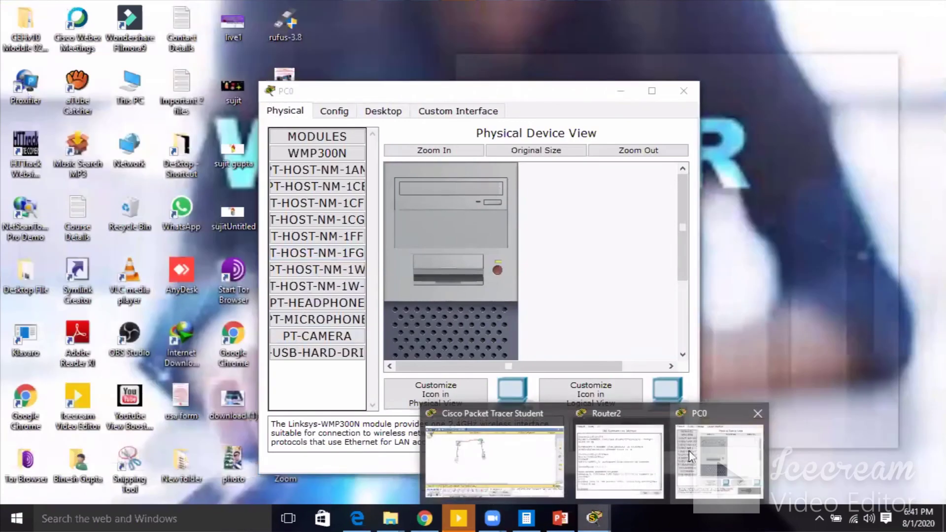
{"action": "left_click", "coordinate": [689, 461]}
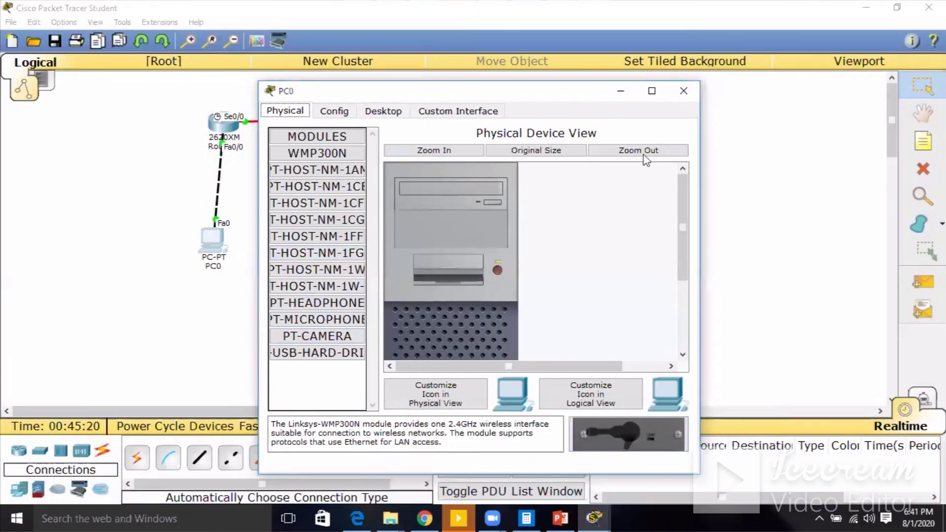
{"action": "left_click", "coordinate": [680, 90]}
{"action": "left_click", "coordinate": [596, 515]}
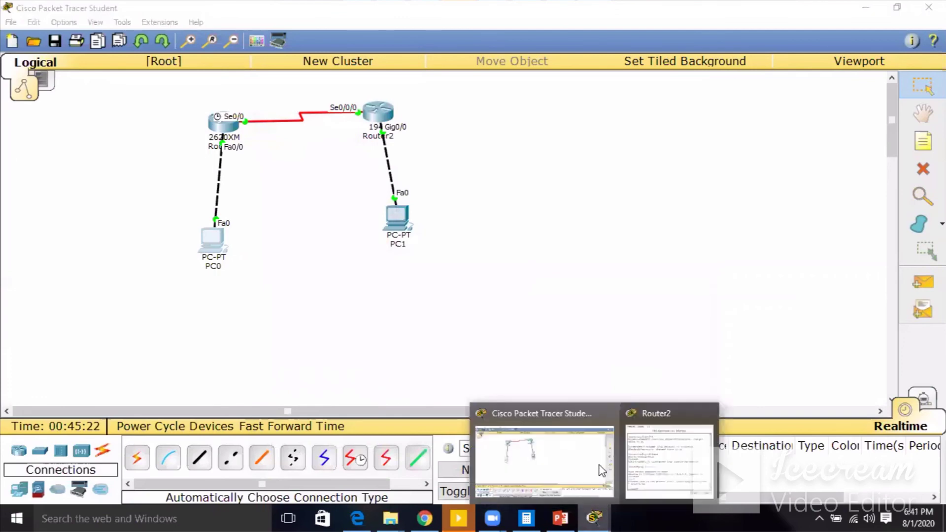
On Router2, run 'copy startup-config tftp:', which fails without NVRAM config, then close its console
{"action": "left_click", "coordinate": [651, 460]}
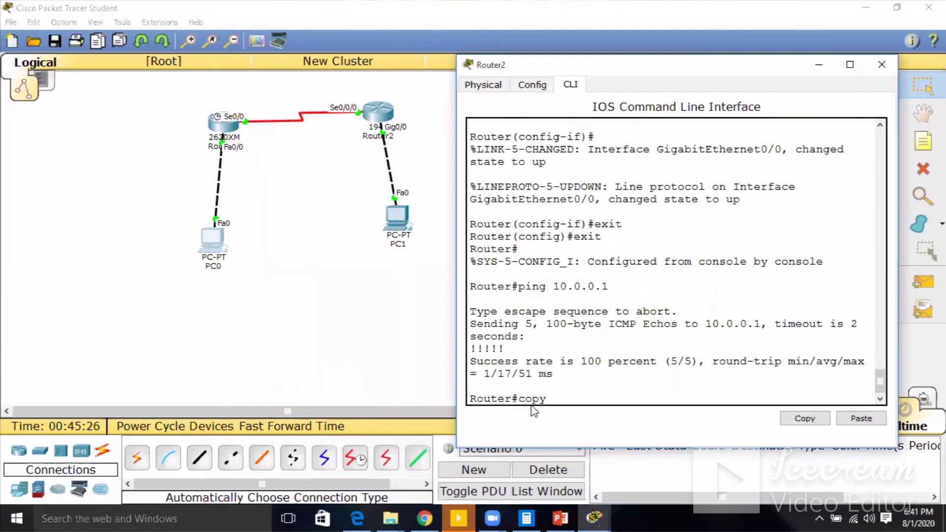
{"action": "type", "text": "copy star"}
{"action": "key", "text": "Tab"}
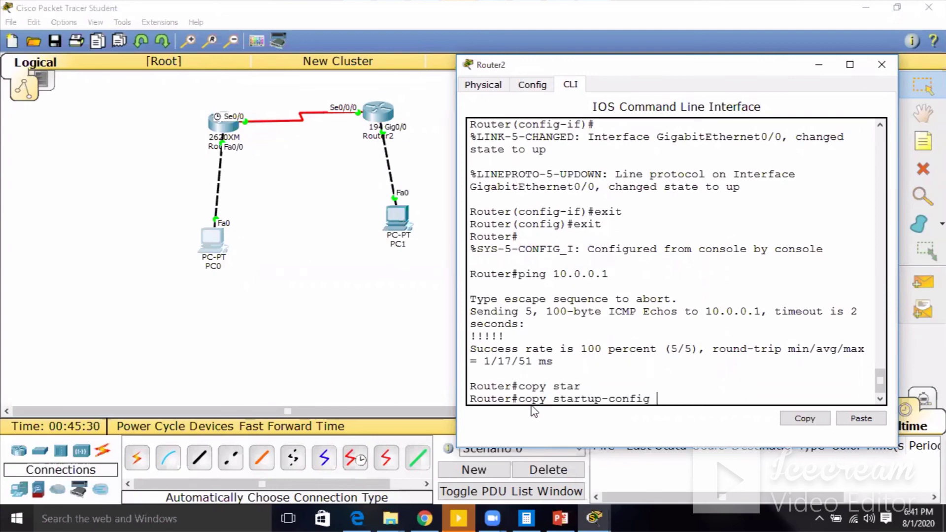
{"action": "type", "text": "tf"}
{"action": "key", "text": "Tab"}
{"action": "key", "text": "Return"}
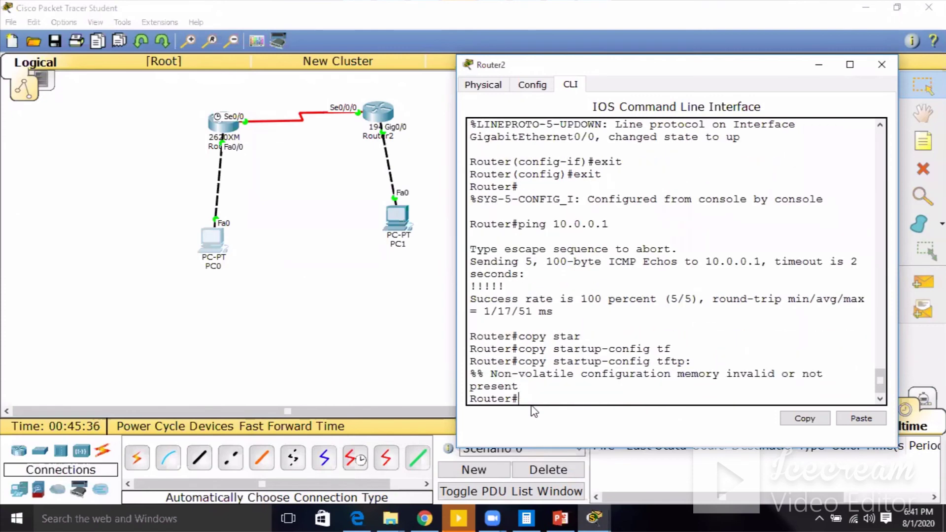
{"action": "key", "text": "Up"}
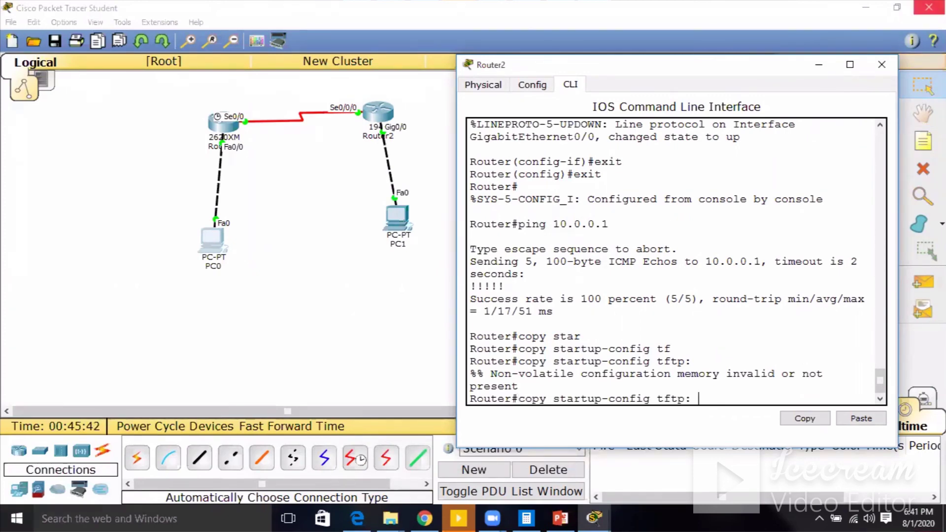
{"action": "left_click", "coordinate": [881, 64]}
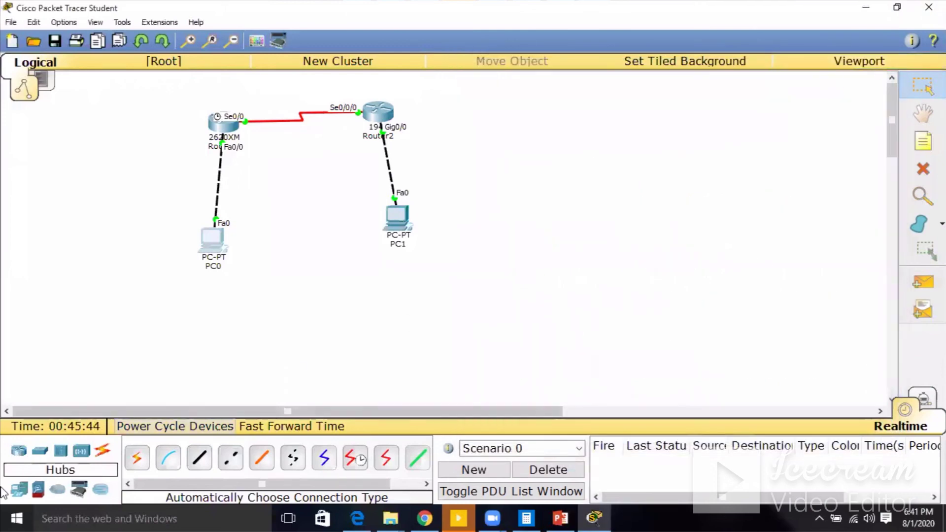
{"action": "left_click", "coordinate": [39, 492]}
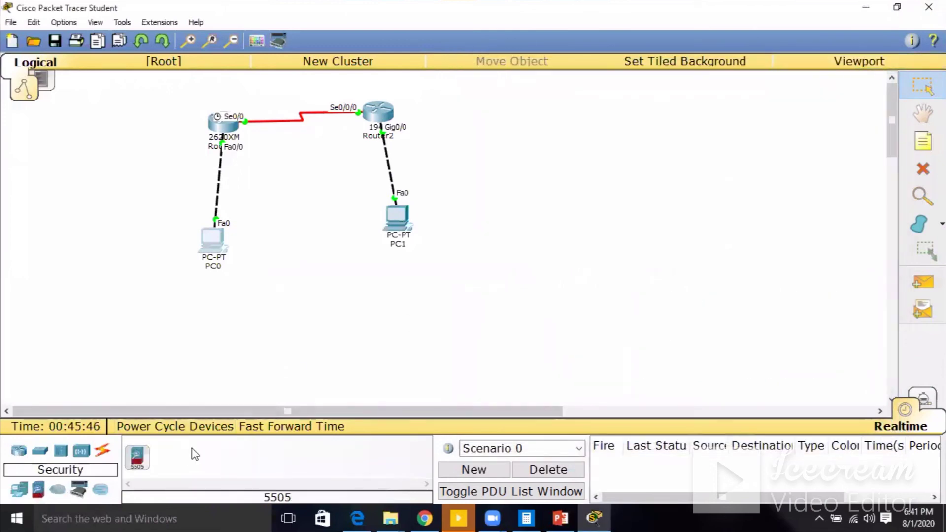
{"action": "left_click", "coordinate": [19, 491]}
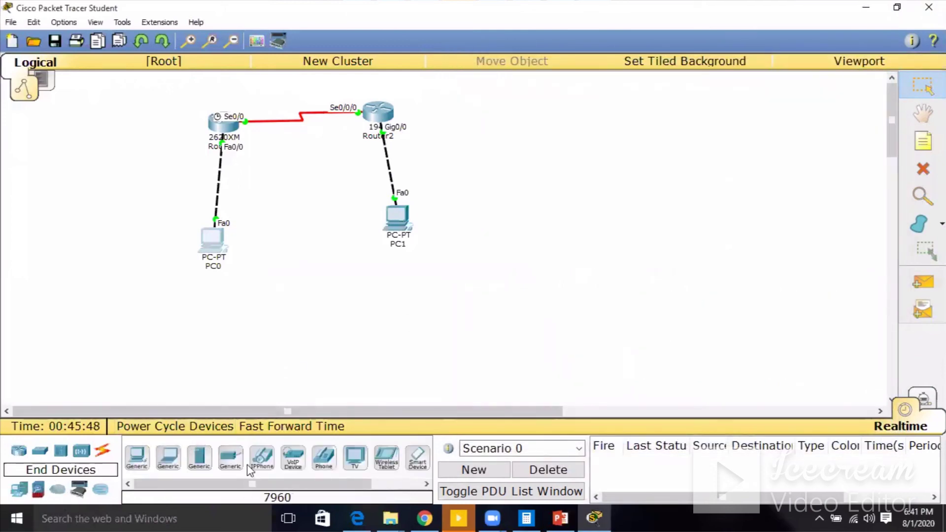
{"action": "left_click", "coordinate": [199, 457]}
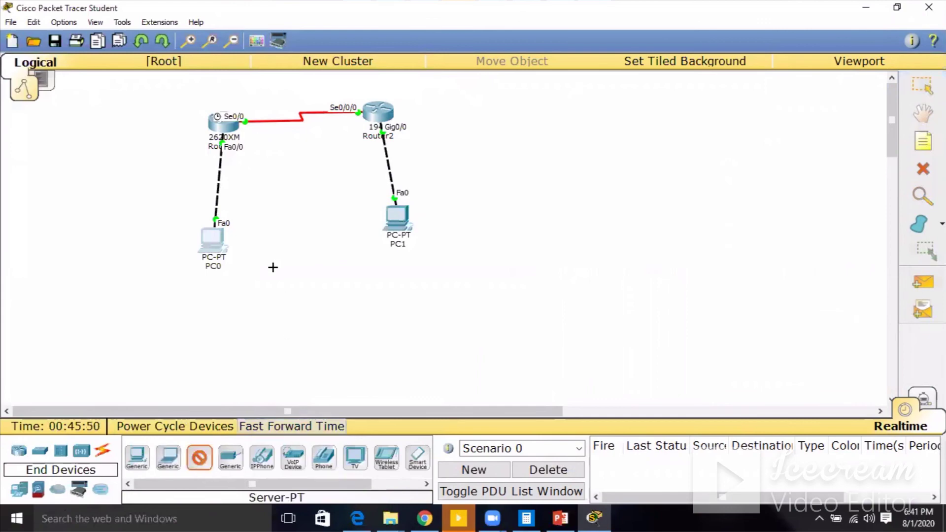
{"action": "left_click", "coordinate": [89, 233]}
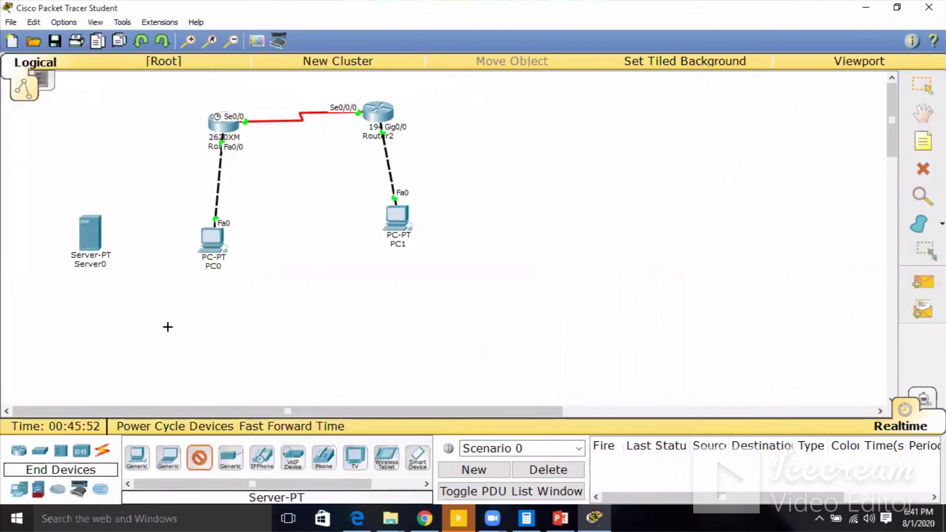
{"action": "left_click", "coordinate": [103, 450]}
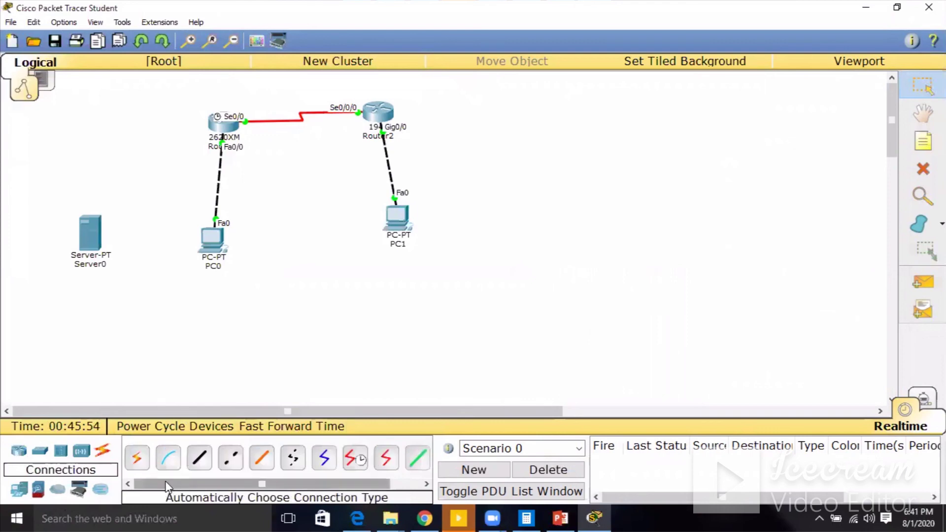
{"action": "left_click", "coordinate": [137, 458]}
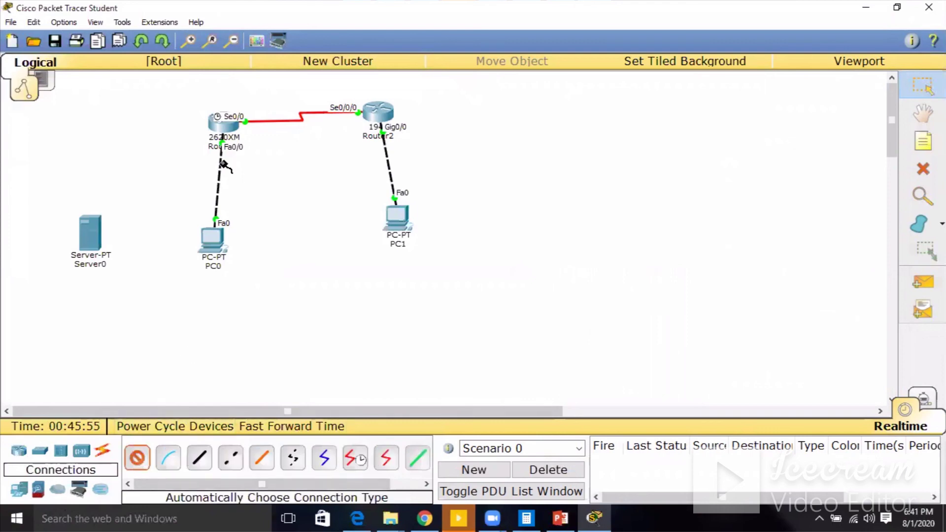
{"action": "left_click", "coordinate": [214, 127]}
{"action": "left_click", "coordinate": [92, 252]}
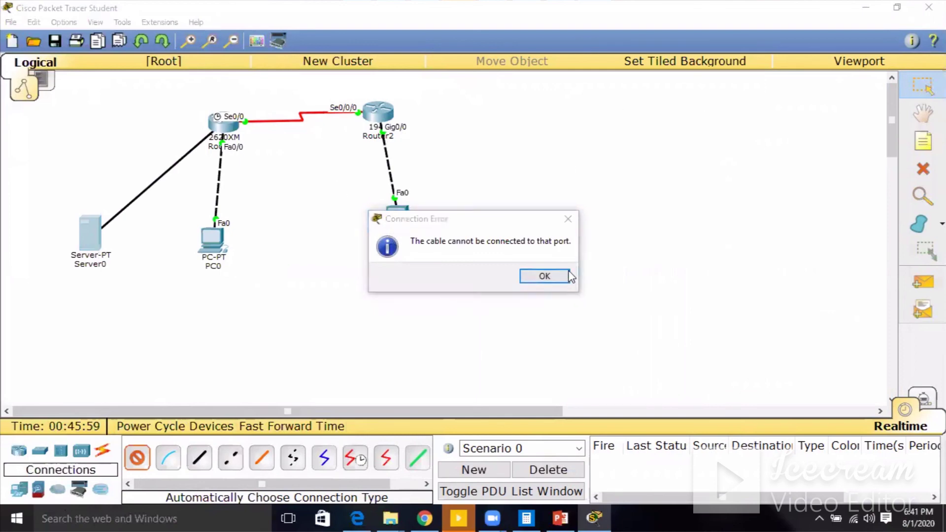
{"action": "left_click", "coordinate": [542, 276]}
{"action": "left_click", "coordinate": [93, 237]}
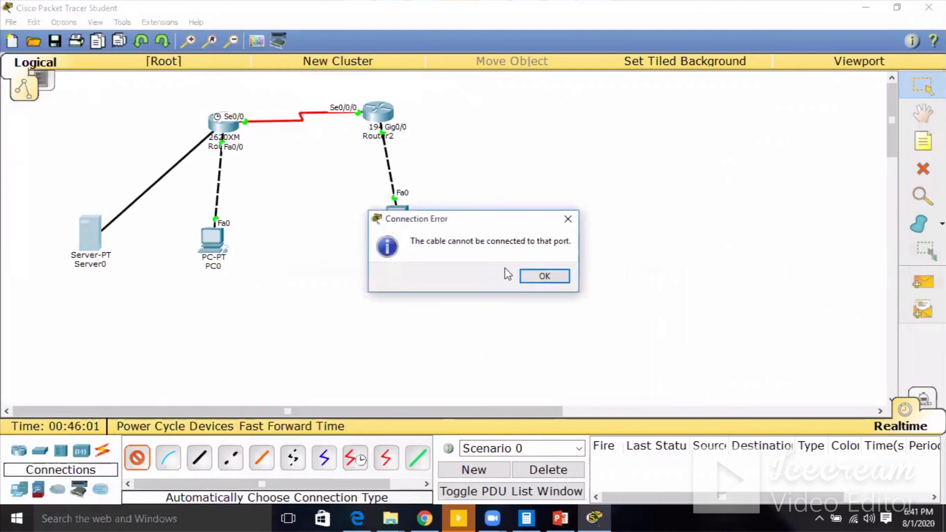
{"action": "left_click", "coordinate": [561, 279]}
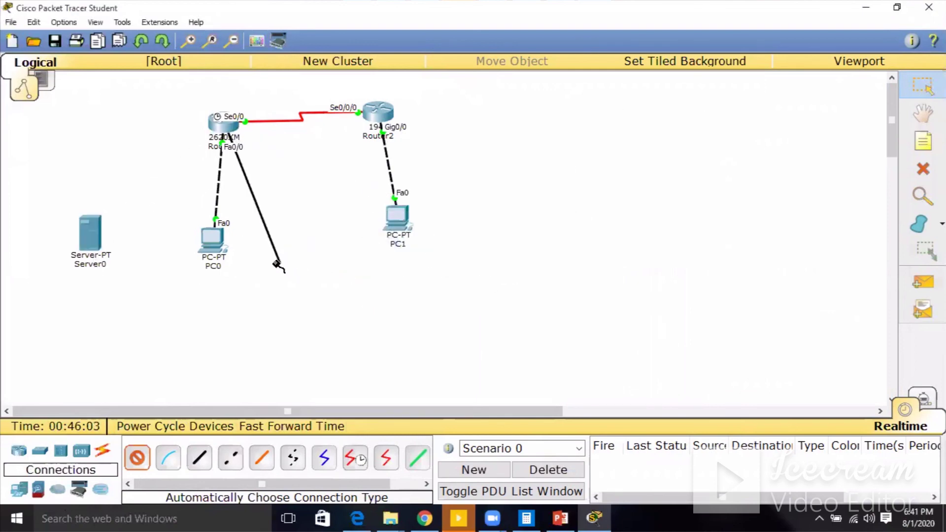
{"action": "left_click", "coordinate": [96, 246]}
{"action": "left_click", "coordinate": [545, 276]}
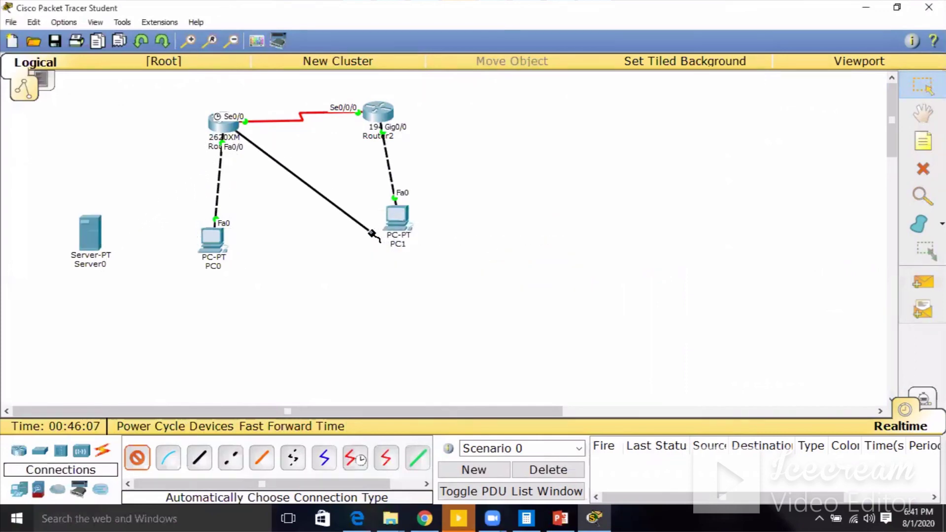
{"action": "left_click", "coordinate": [374, 317]}
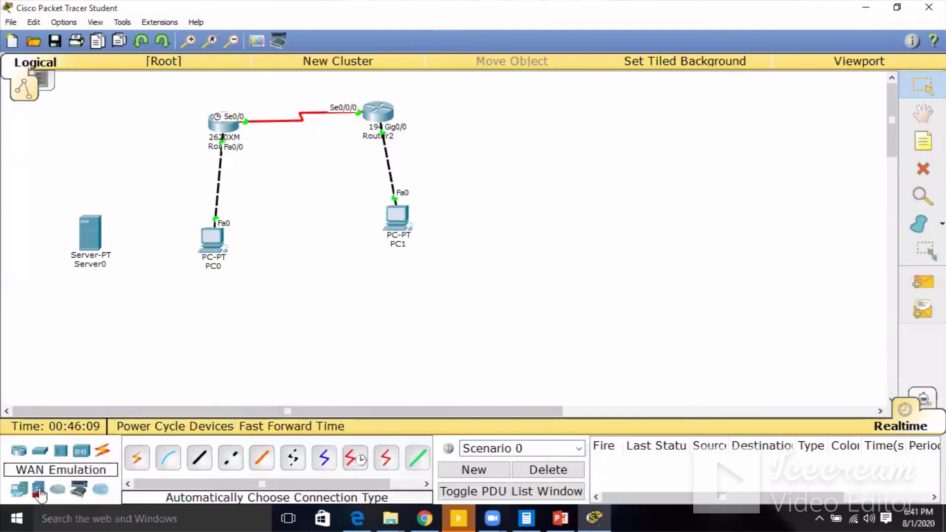
Place a 2960-24TT switch, Switch0, above Server0
{"action": "left_click", "coordinate": [18, 489]}
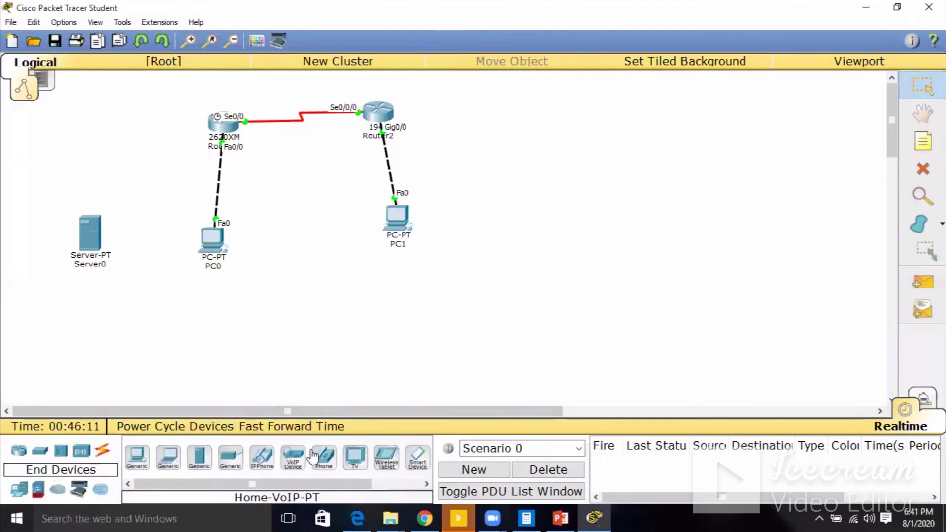
{"action": "left_click", "coordinate": [40, 452]}
{"action": "left_click", "coordinate": [199, 457]}
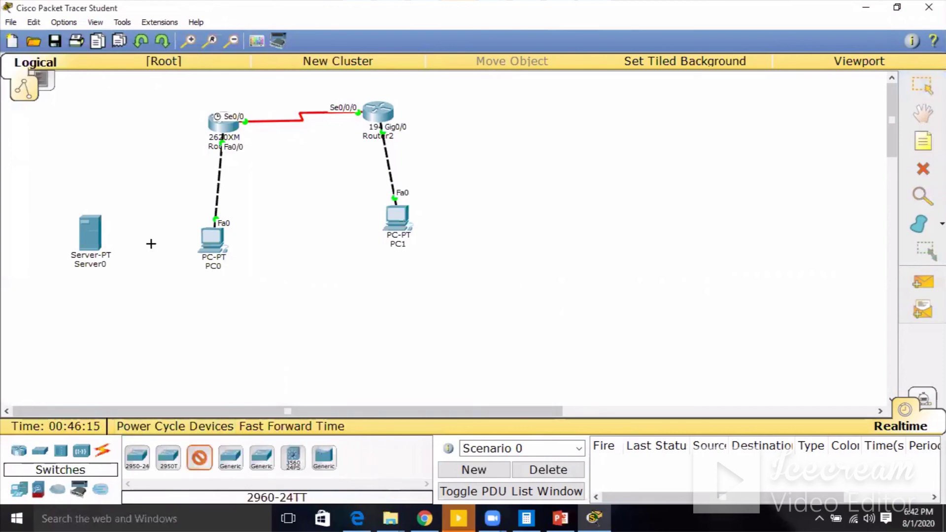
{"action": "left_click", "coordinate": [100, 161]}
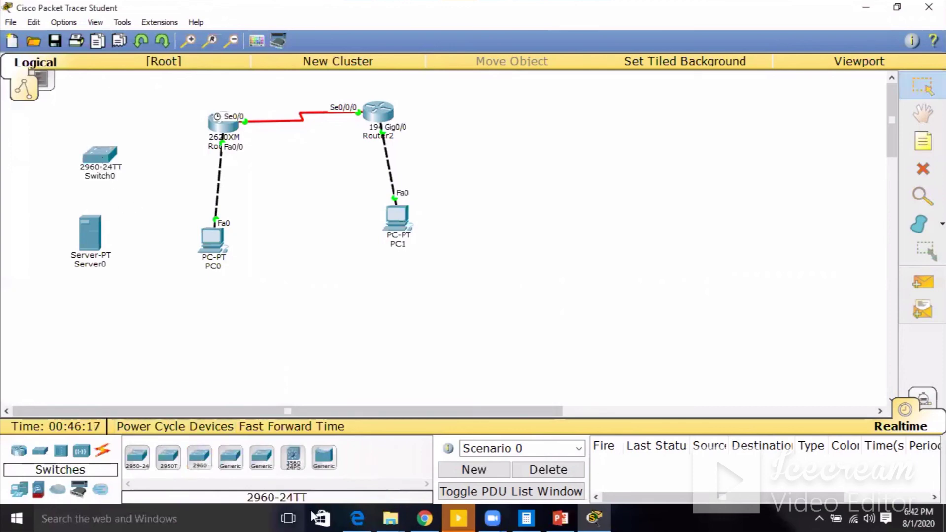
Delete the cable between Router0 and PC0
{"action": "left_click", "coordinate": [102, 450]}
{"action": "left_click", "coordinate": [135, 460]}
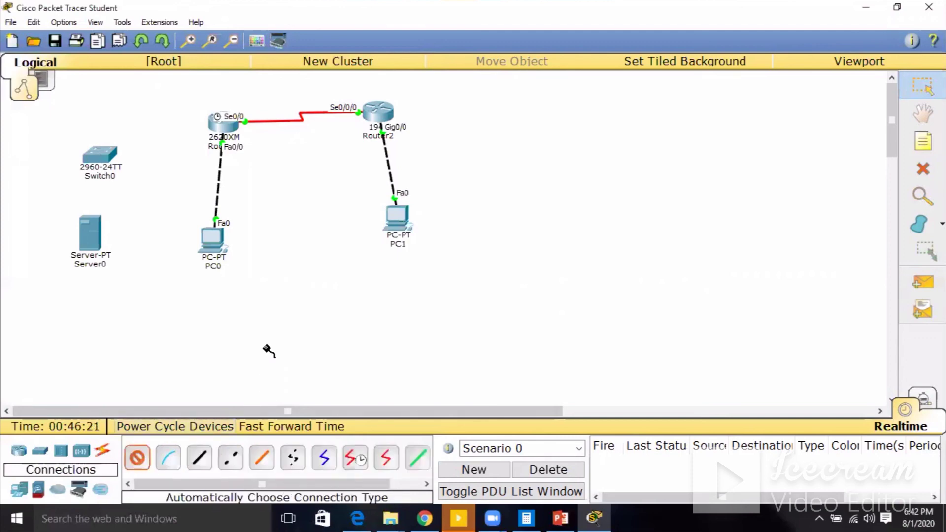
{"action": "left_click", "coordinate": [924, 169]}
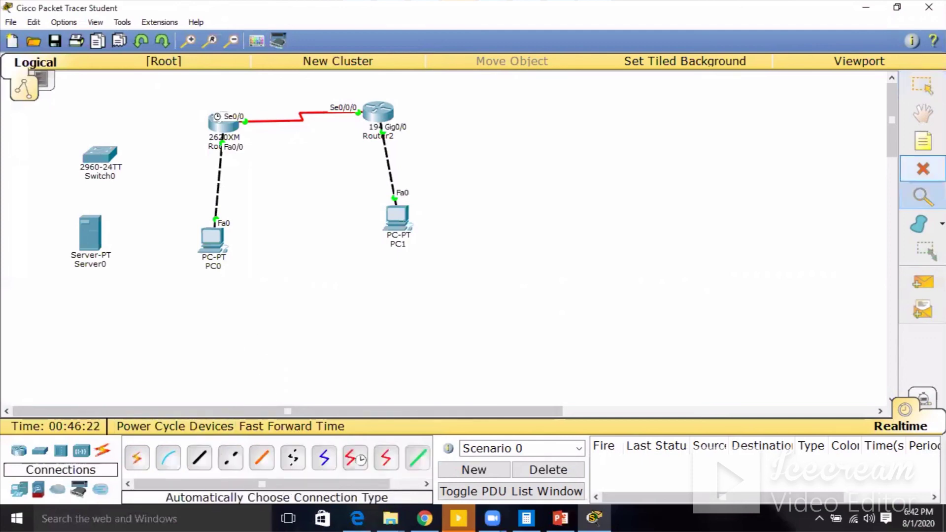
{"action": "left_click", "coordinate": [214, 177]}
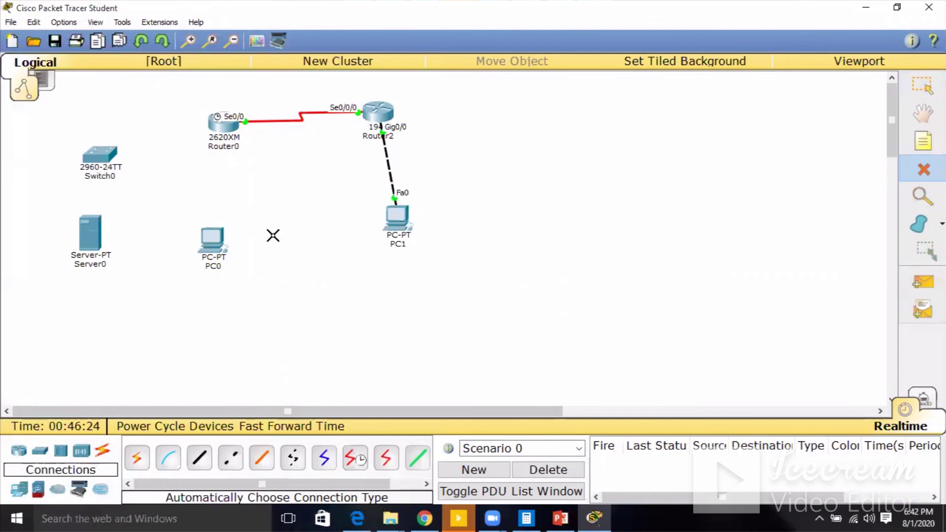
{"action": "key", "text": "Escape"}
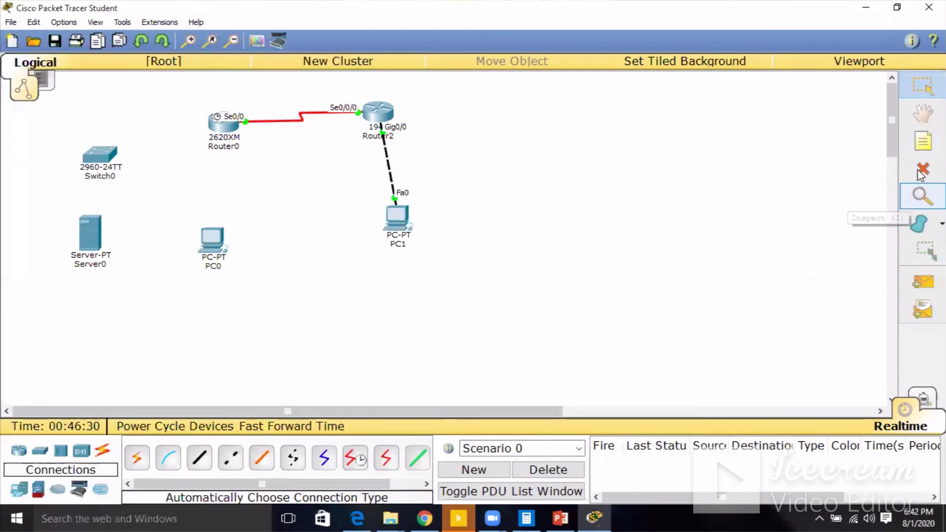
Cable Router0 directly to PC0 with an Automatic connection cable
{"action": "left_click", "coordinate": [138, 459]}
{"action": "left_click", "coordinate": [223, 125]}
{"action": "left_click", "coordinate": [223, 253]}
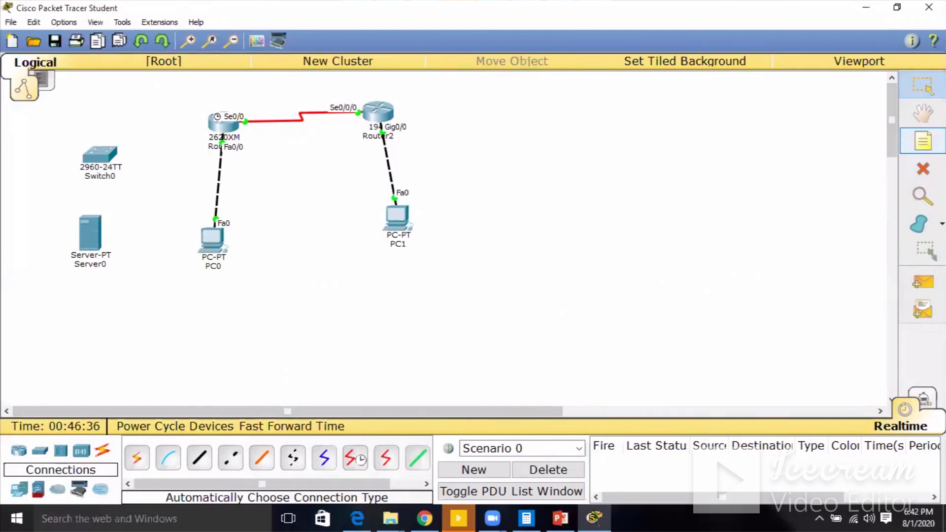
Attempt a Router0-to-Switch0 cable, dismissing two Connection Errors, then cancel it
{"action": "left_click", "coordinate": [138, 461]}
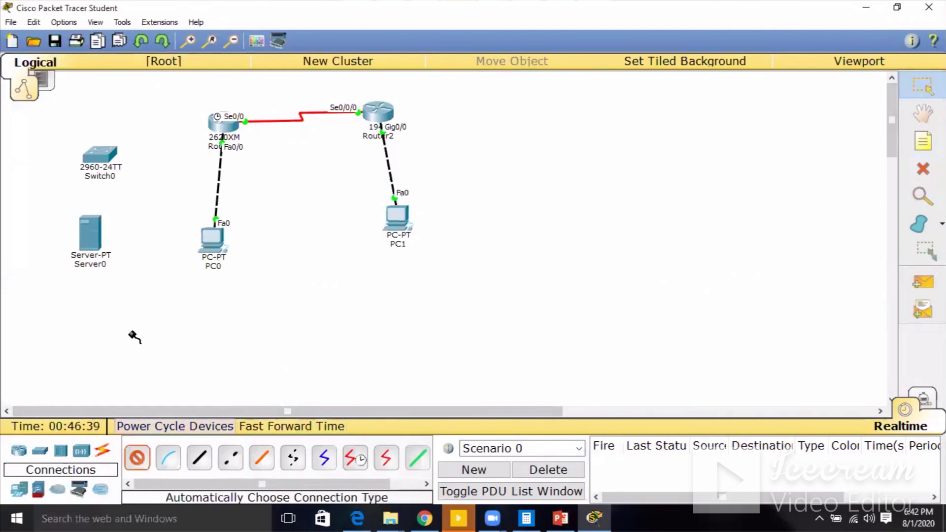
{"action": "left_click", "coordinate": [219, 125]}
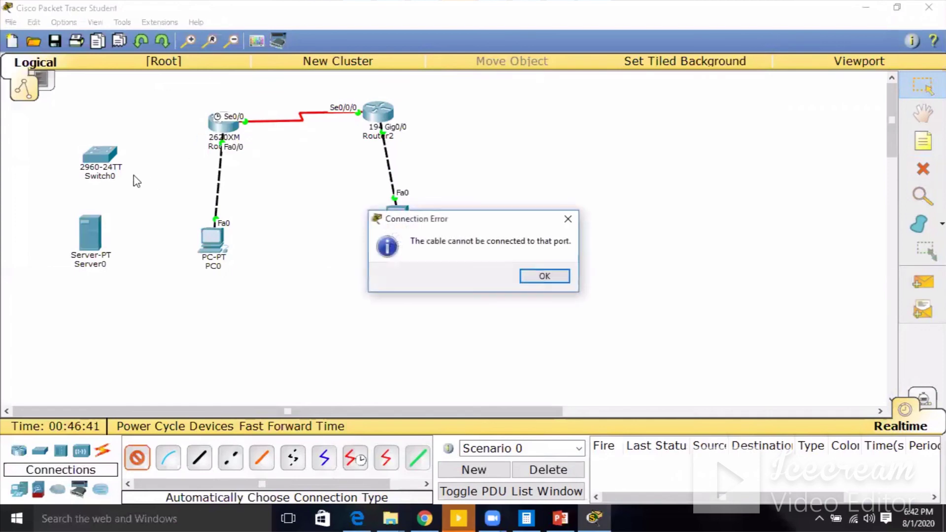
{"action": "left_click", "coordinate": [544, 276]}
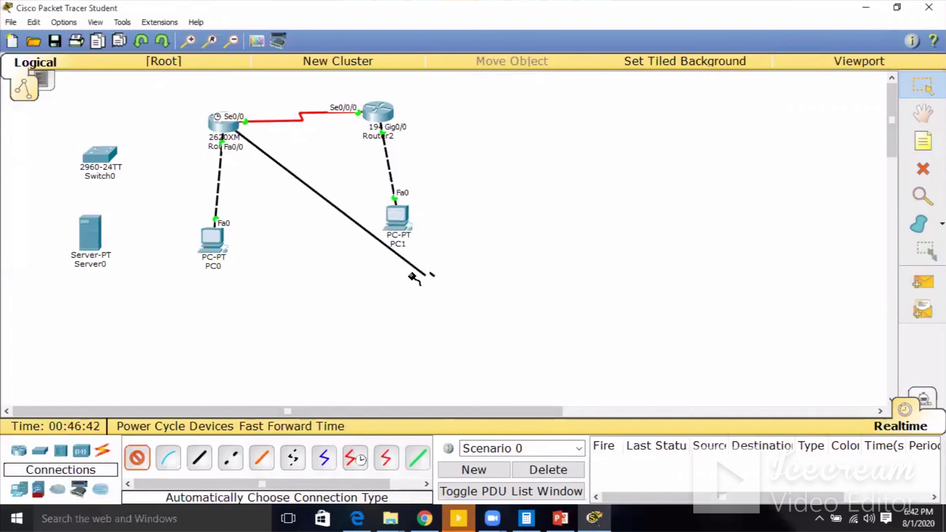
{"action": "left_click", "coordinate": [103, 171]}
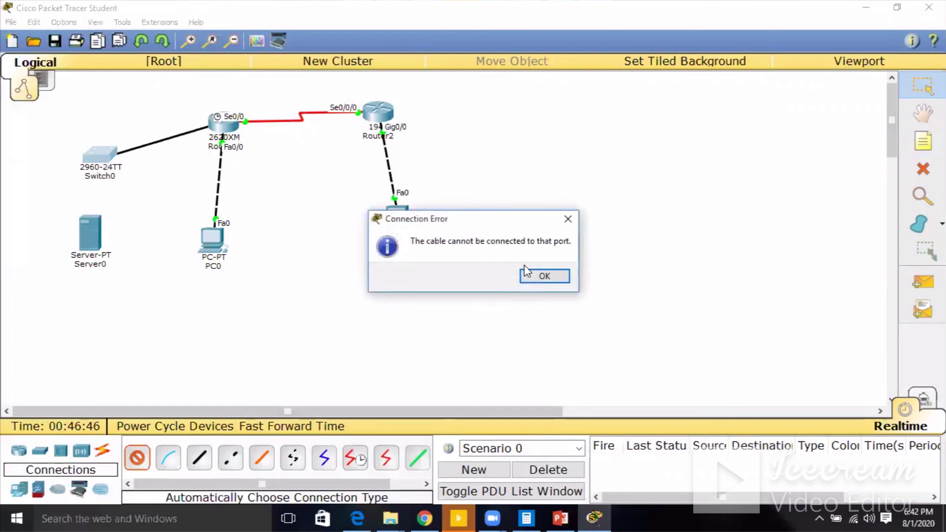
{"action": "left_click", "coordinate": [544, 277]}
{"action": "right_click", "coordinate": [363, 199]}
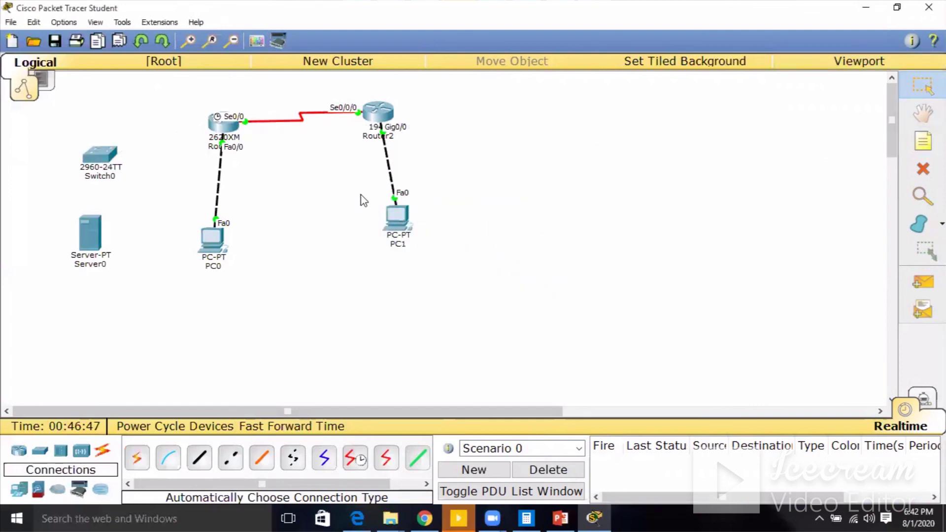
Delete the direct cable between Router0 and PC0
{"action": "left_click", "coordinate": [924, 169]}
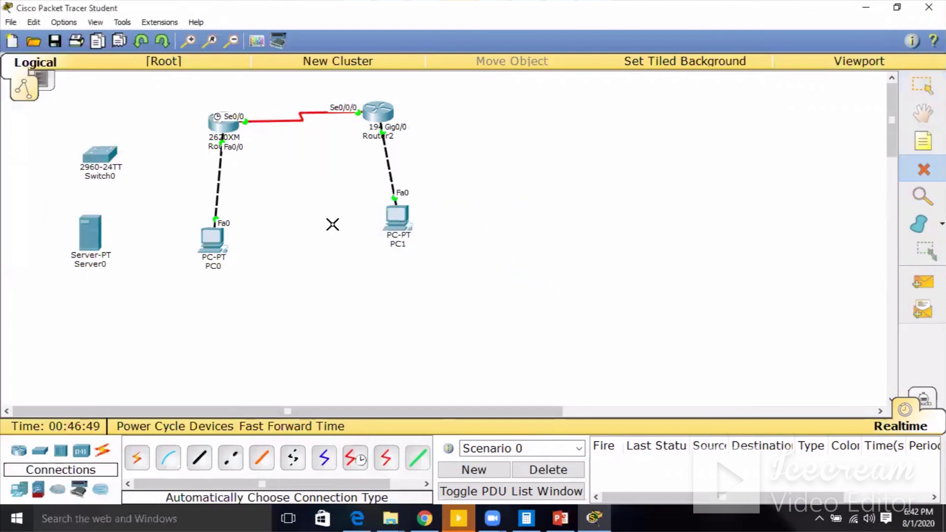
{"action": "left_click", "coordinate": [214, 185]}
{"action": "key", "text": "Escape"}
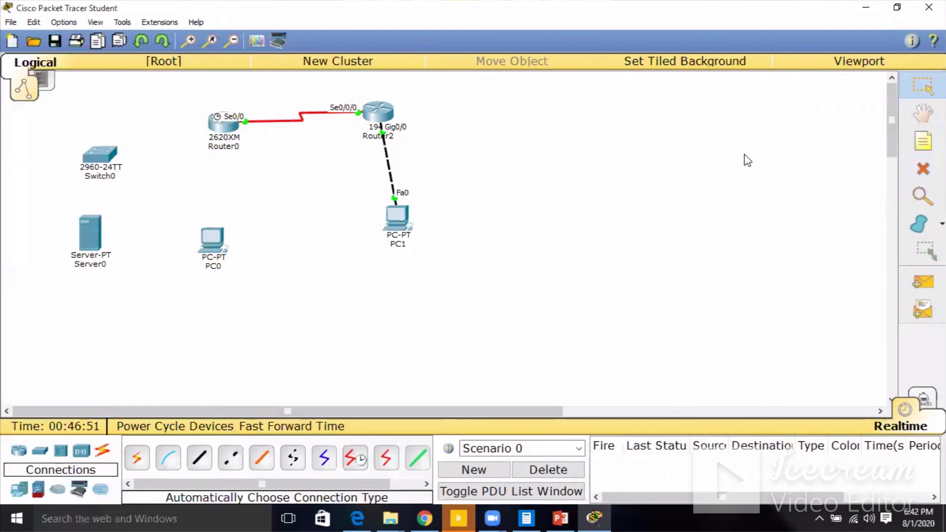
Link Router0 Fa0/0 to Switch0 Fa0/1 with an Automatic connection cable
{"action": "left_click", "coordinate": [137, 458]}
{"action": "left_click", "coordinate": [219, 137]}
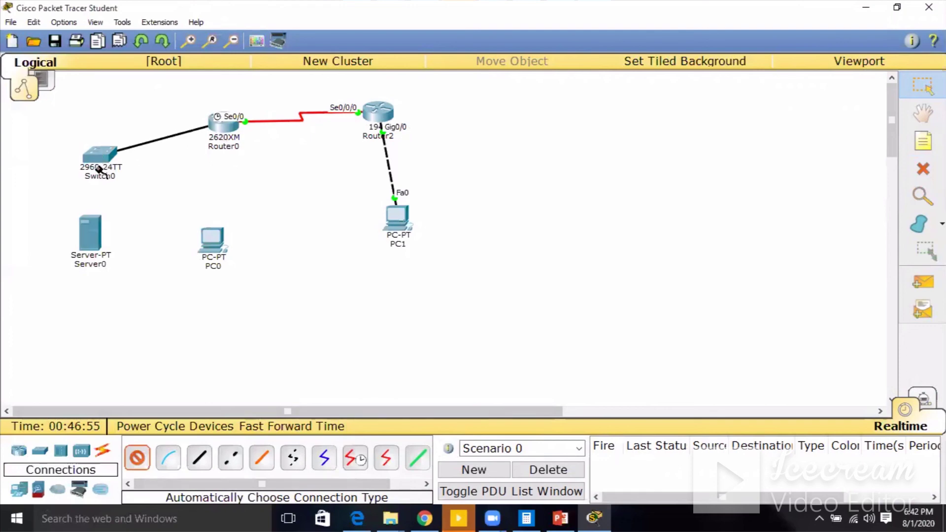
{"action": "left_click", "coordinate": [103, 159]}
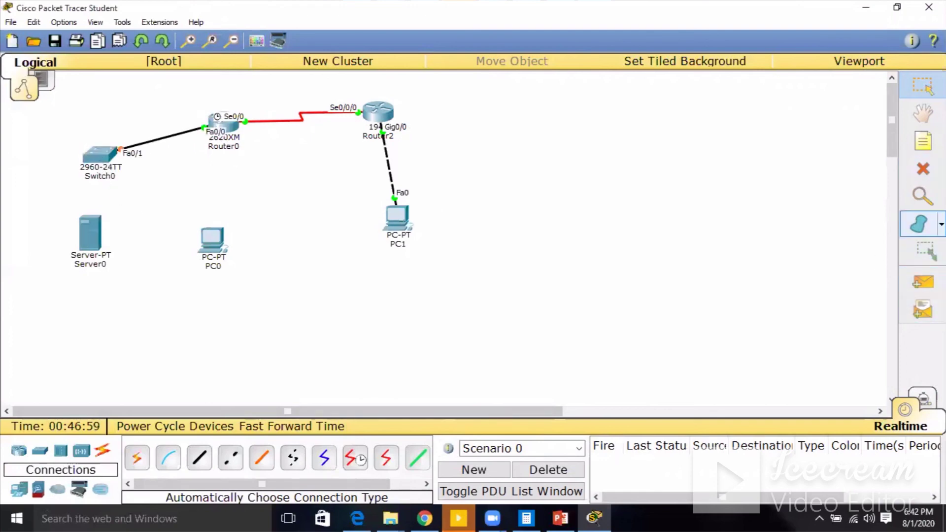
Link Switch0 Fa0/2 to PC0 Fa0, dismissing a Connection Error along the way
{"action": "left_click", "coordinate": [136, 460]}
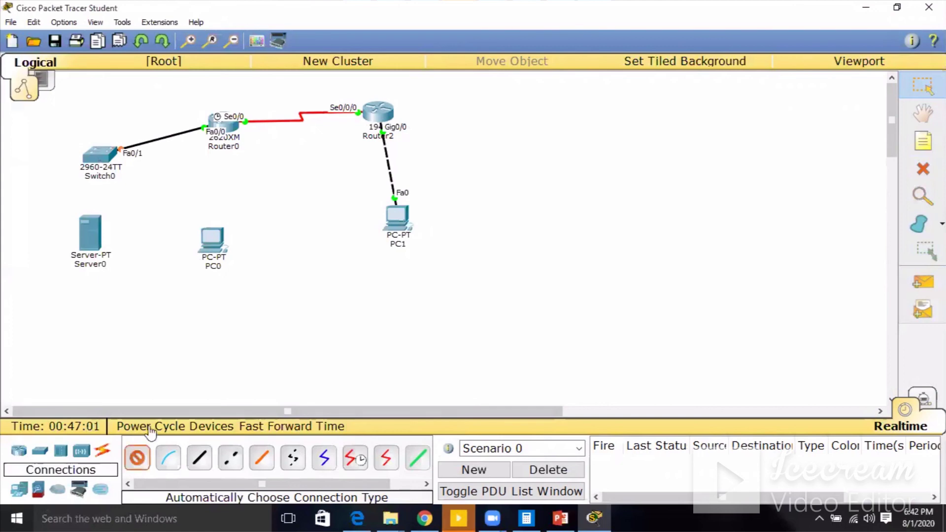
{"action": "left_click", "coordinate": [98, 156]}
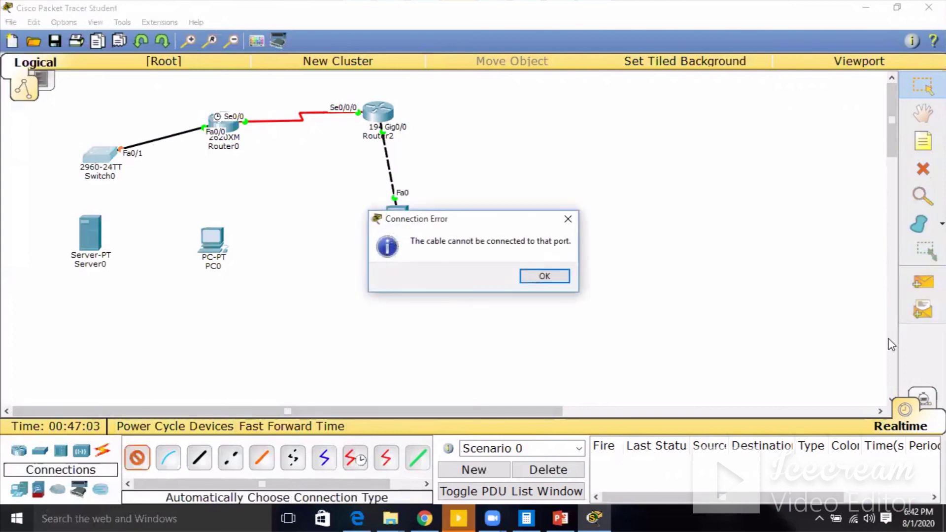
{"action": "left_click", "coordinate": [545, 276]}
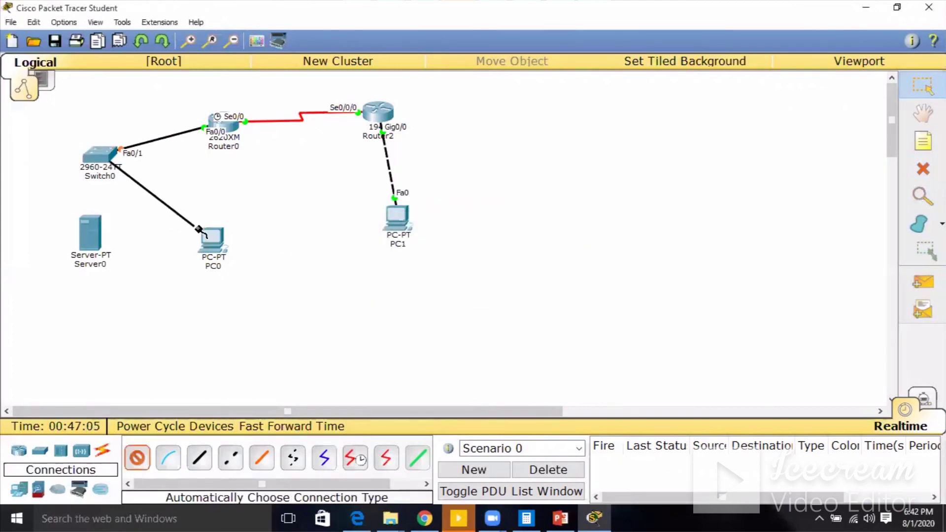
{"action": "left_click", "coordinate": [213, 255]}
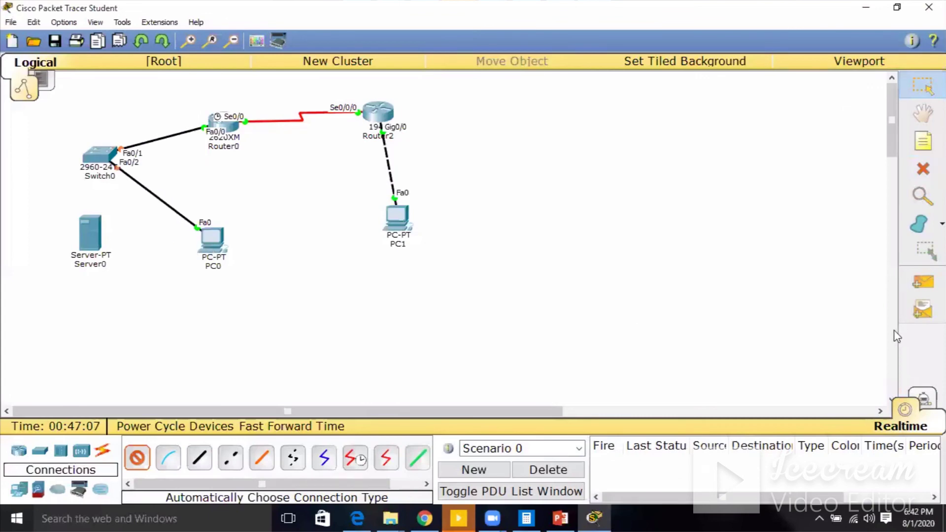